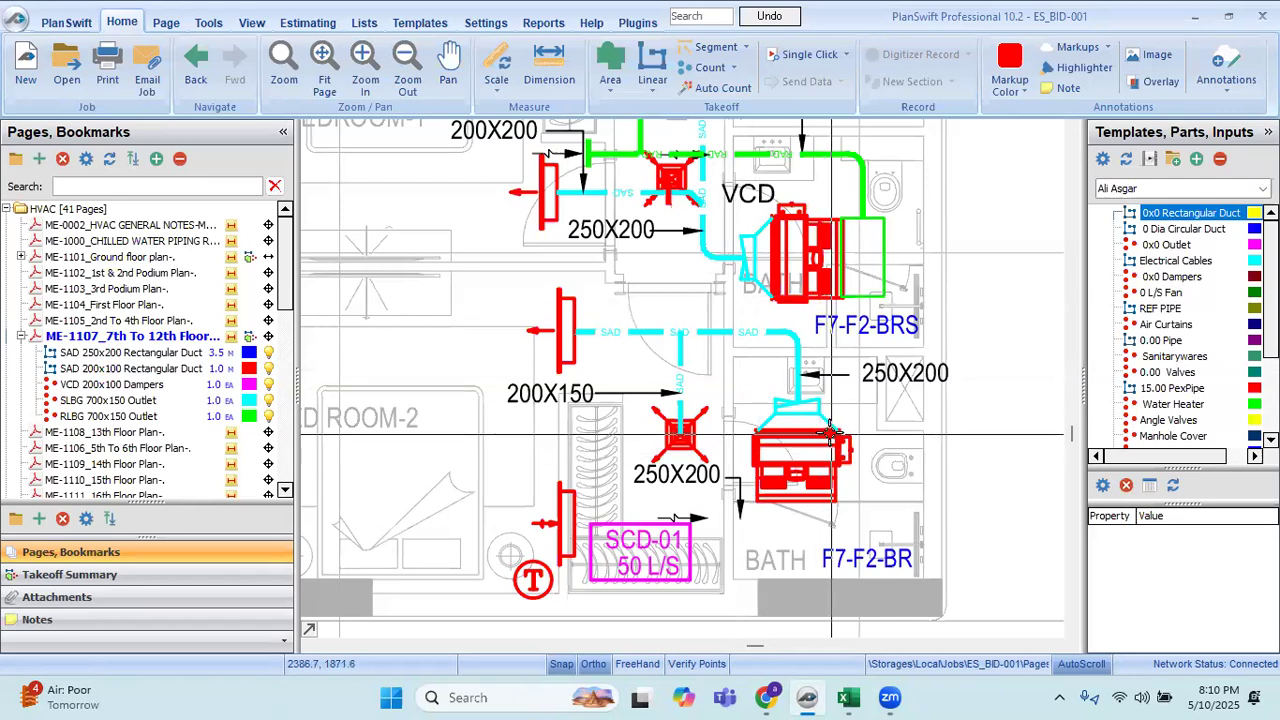
Examine the supply duct sizes, outlets and connections around the F7-F2-BR and F7-F2-BRS units near Bedroom-2.
{"action": "mouse_move", "coordinate": [796, 400]}
{"action": "left_mouse_down"}
{"action": "mouse_move", "coordinate": [762, 416]}
{"action": "mouse_move", "coordinate": [822, 450]}
{"action": "left_mouse_up"}
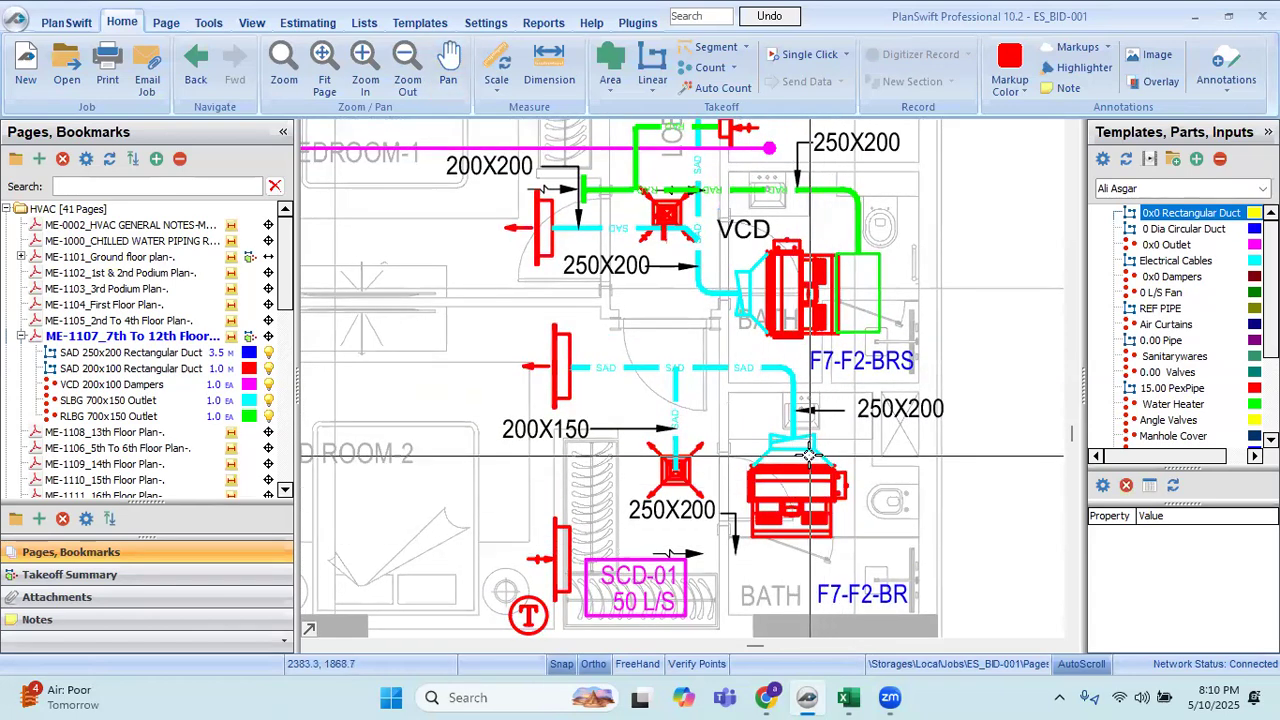
{"action": "double_click", "coordinate": [810, 455]}
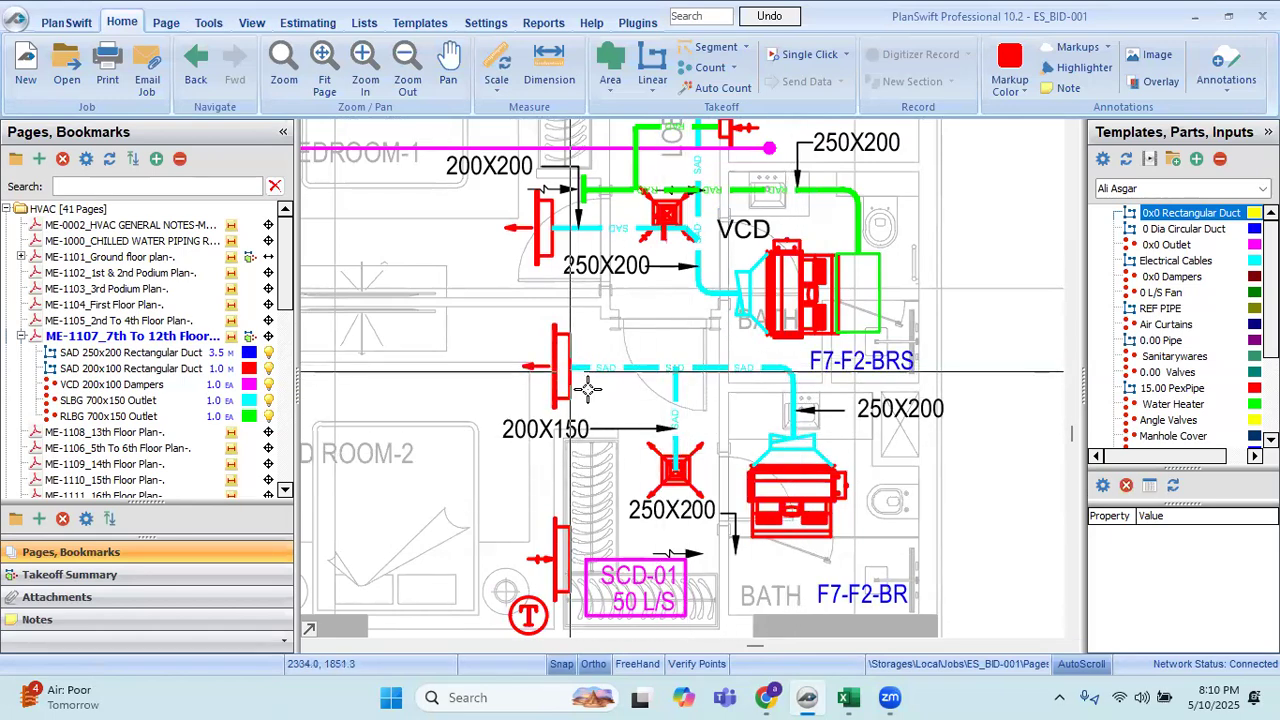
{"action": "left_click_drag", "start_coordinate": [577, 418], "coordinate": [603, 412]}
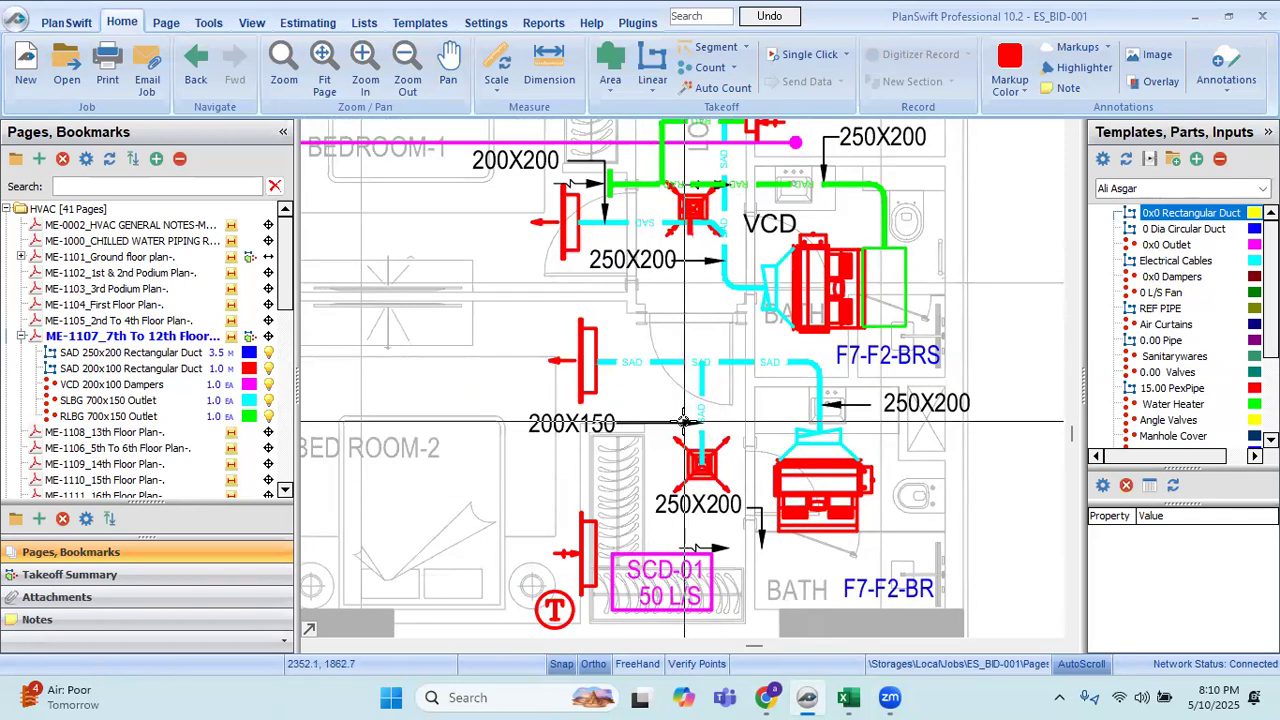
{"action": "left_click_drag", "start_coordinate": [784, 451], "coordinate": [823, 360]}
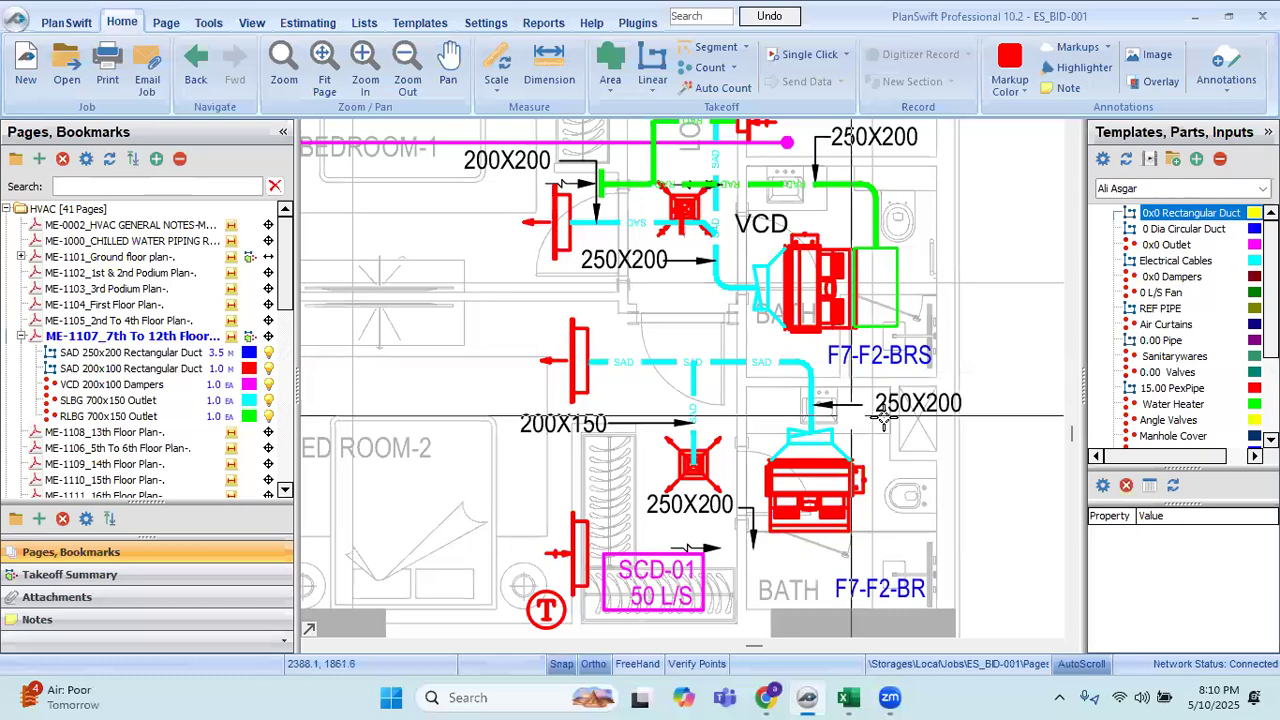
{"action": "scroll", "coordinate": [819, 417], "scroll_direction": "up", "scroll_amount": 3}
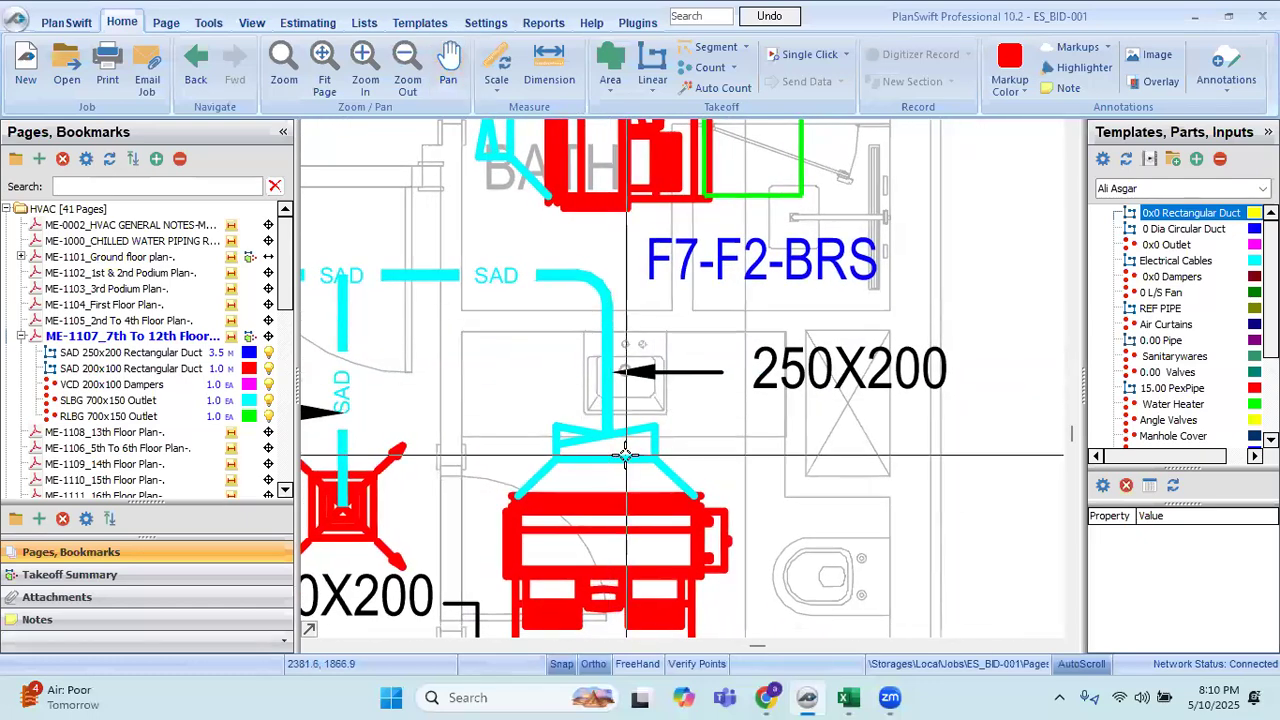
{"action": "scroll", "coordinate": [750, 440], "scroll_direction": "down", "scroll_amount": 2}
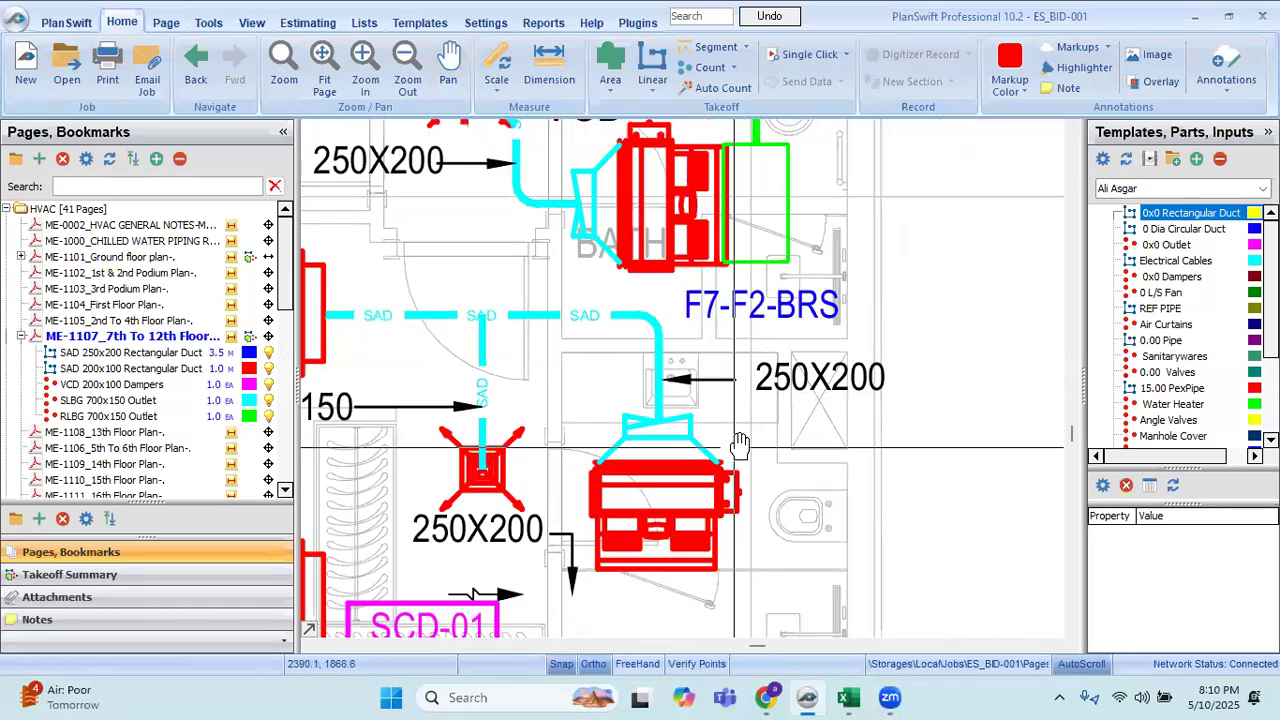
{"action": "scroll", "coordinate": [824, 402], "scroll_direction": "down", "scroll_amount": 4}
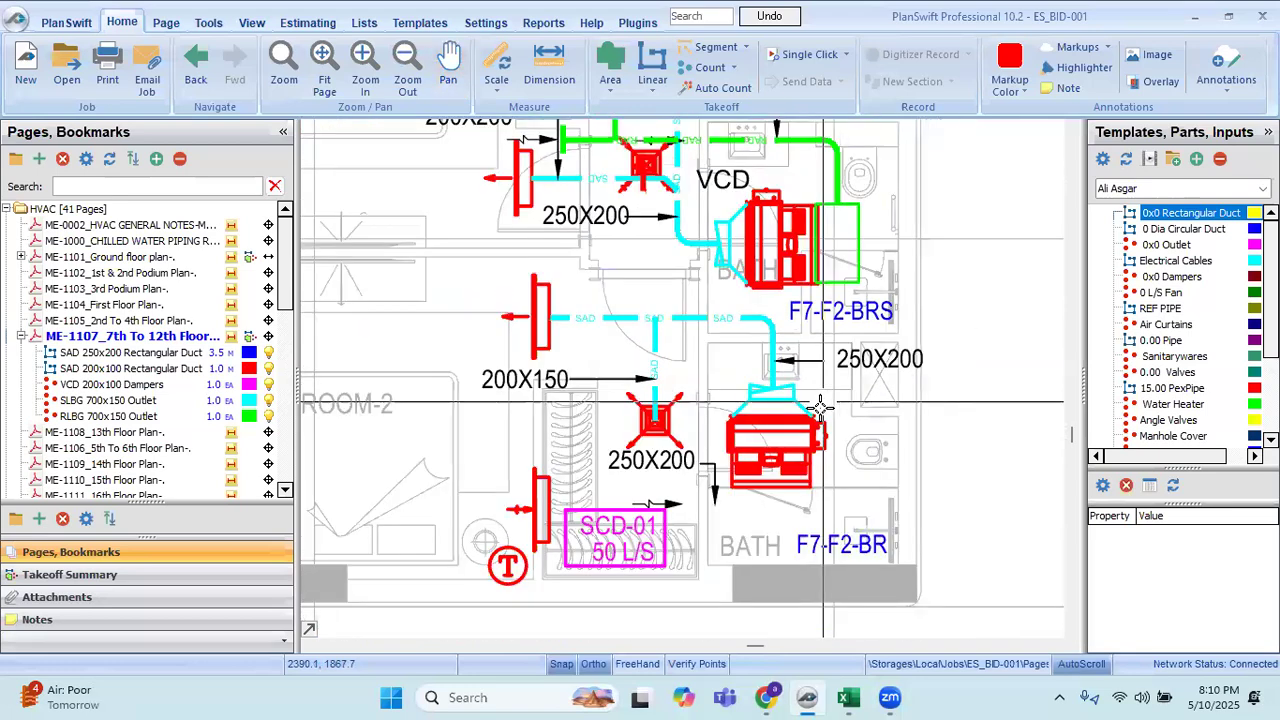
{"action": "scroll", "coordinate": [820, 405], "scroll_direction": "up", "scroll_amount": 2}
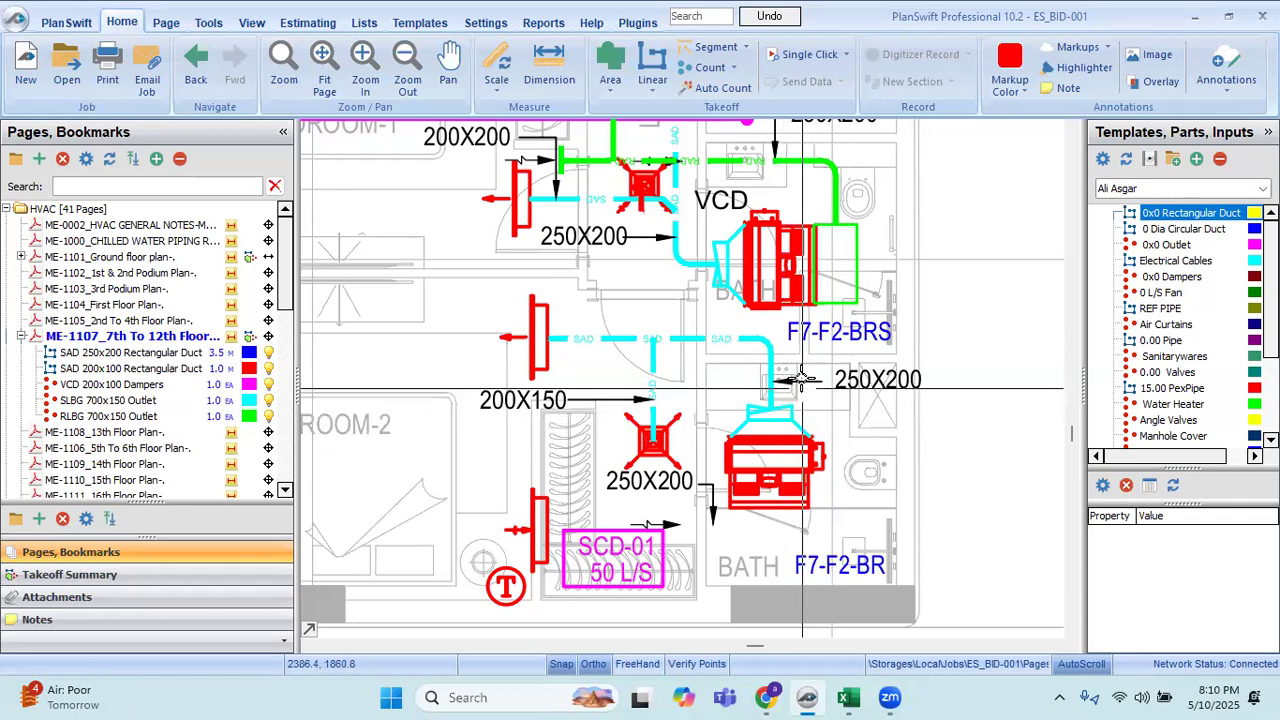
{"action": "scroll", "coordinate": [783, 420], "scroll_direction": "up", "scroll_amount": 2}
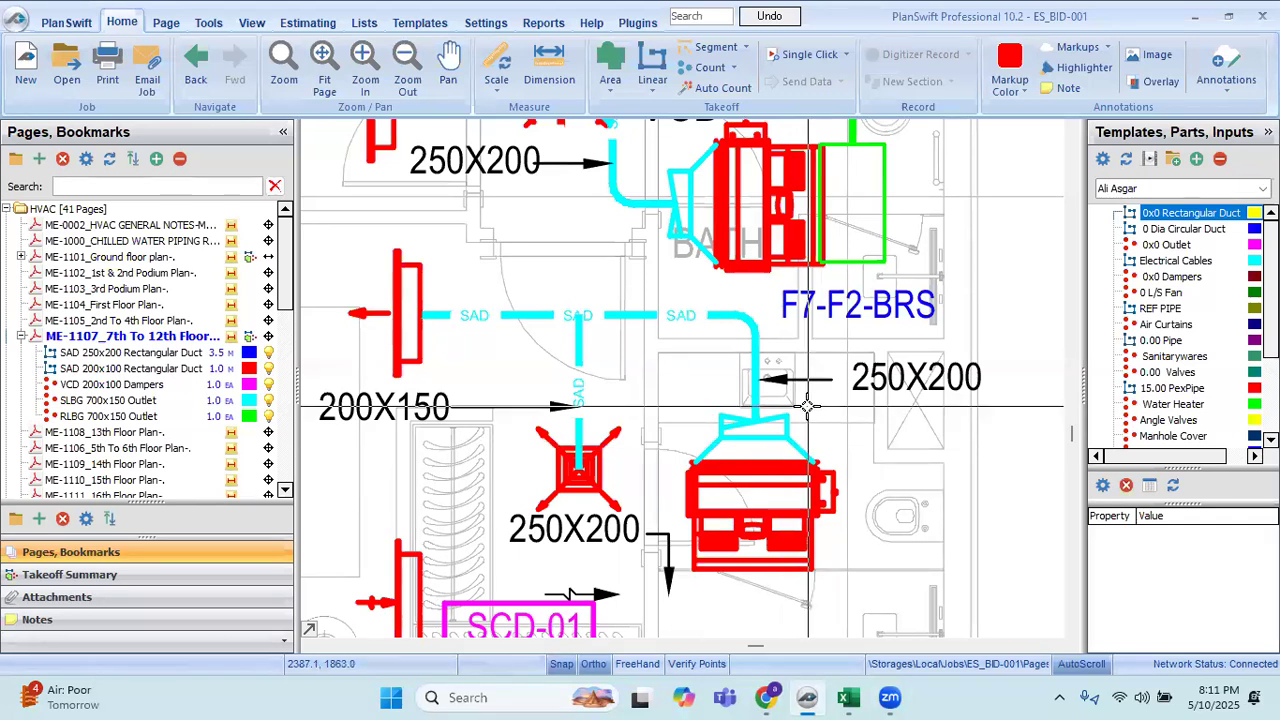
{"action": "scroll", "coordinate": [808, 405], "scroll_direction": "down", "scroll_amount": 2}
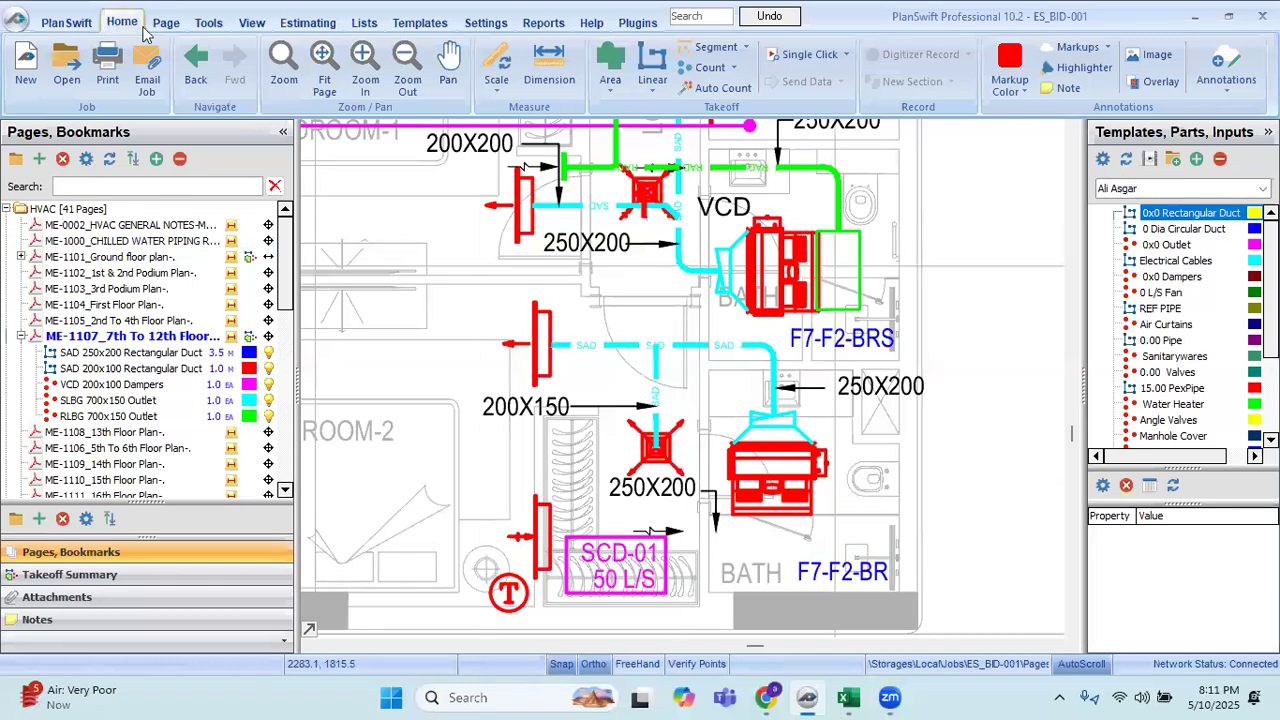
Collapse all page folders, look over the discipline folders, and expand HVAC to the ME-1107 7th to 12th floor page.
{"action": "left_click", "coordinate": [180, 159]}
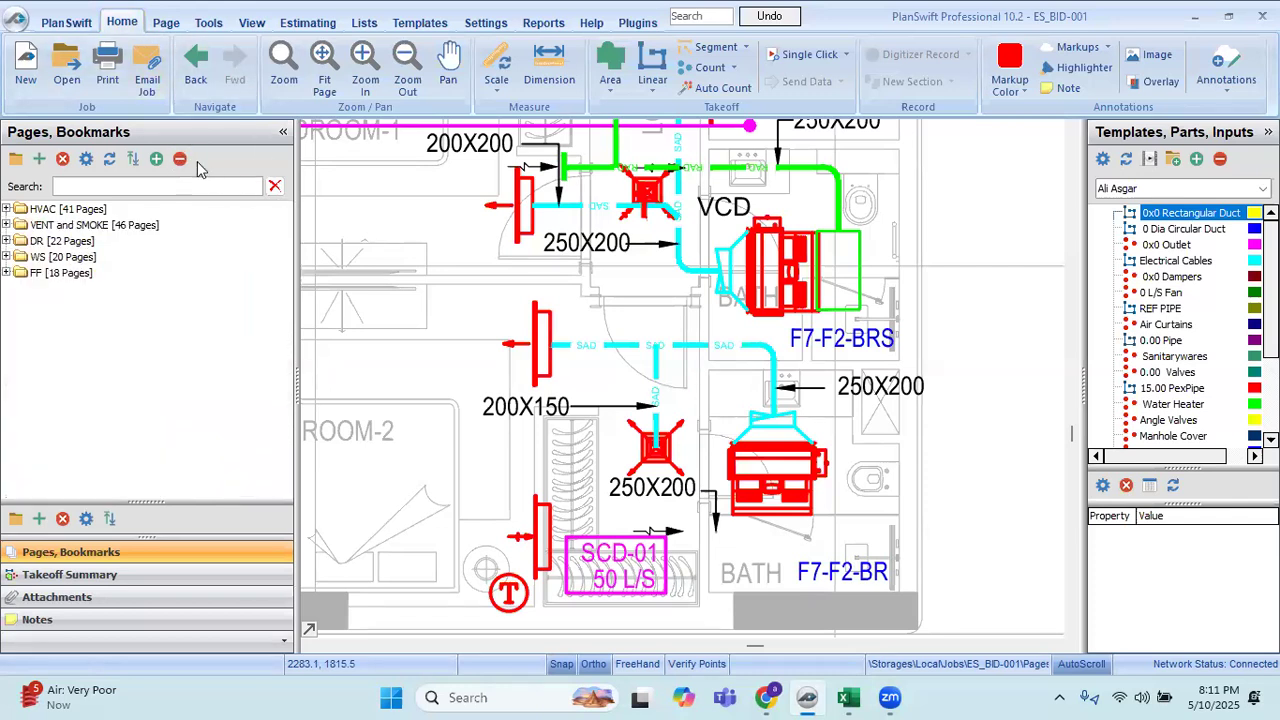
{"action": "left_click", "coordinate": [90, 212]}
{"action": "left_click", "coordinate": [88, 213]}
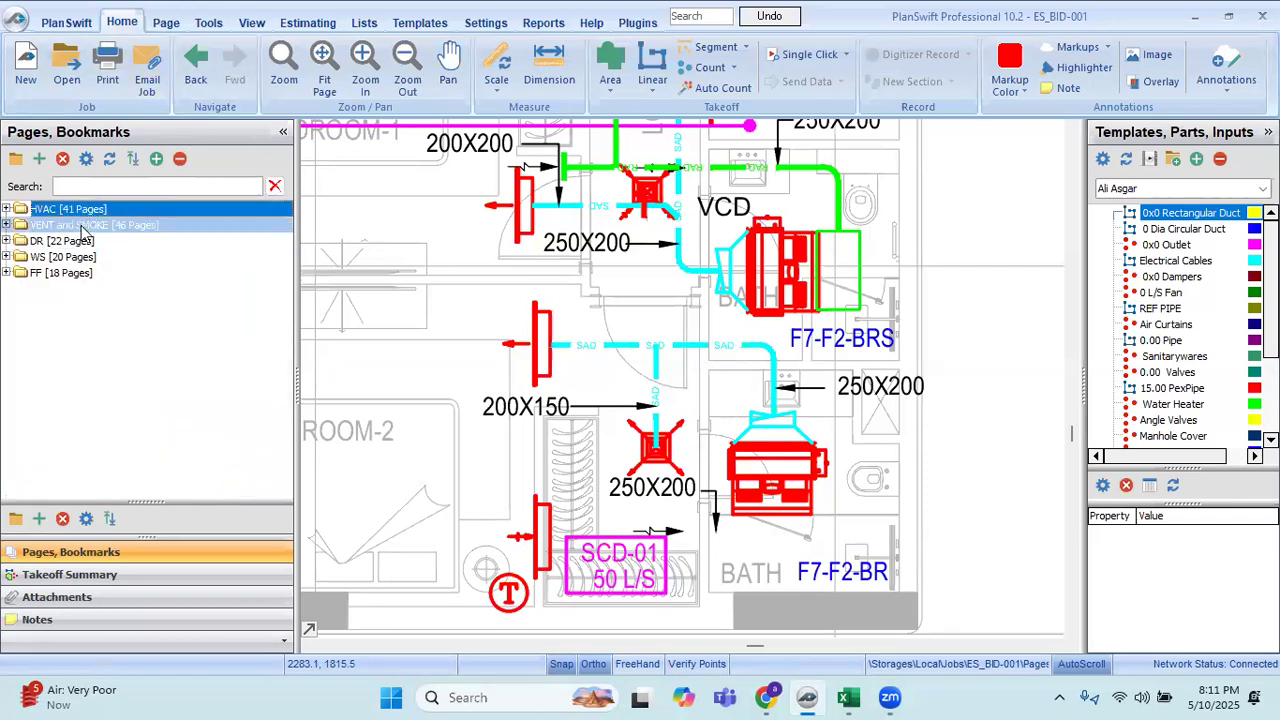
{"action": "left_click", "coordinate": [83, 227]}
{"action": "left_click", "coordinate": [70, 242]}
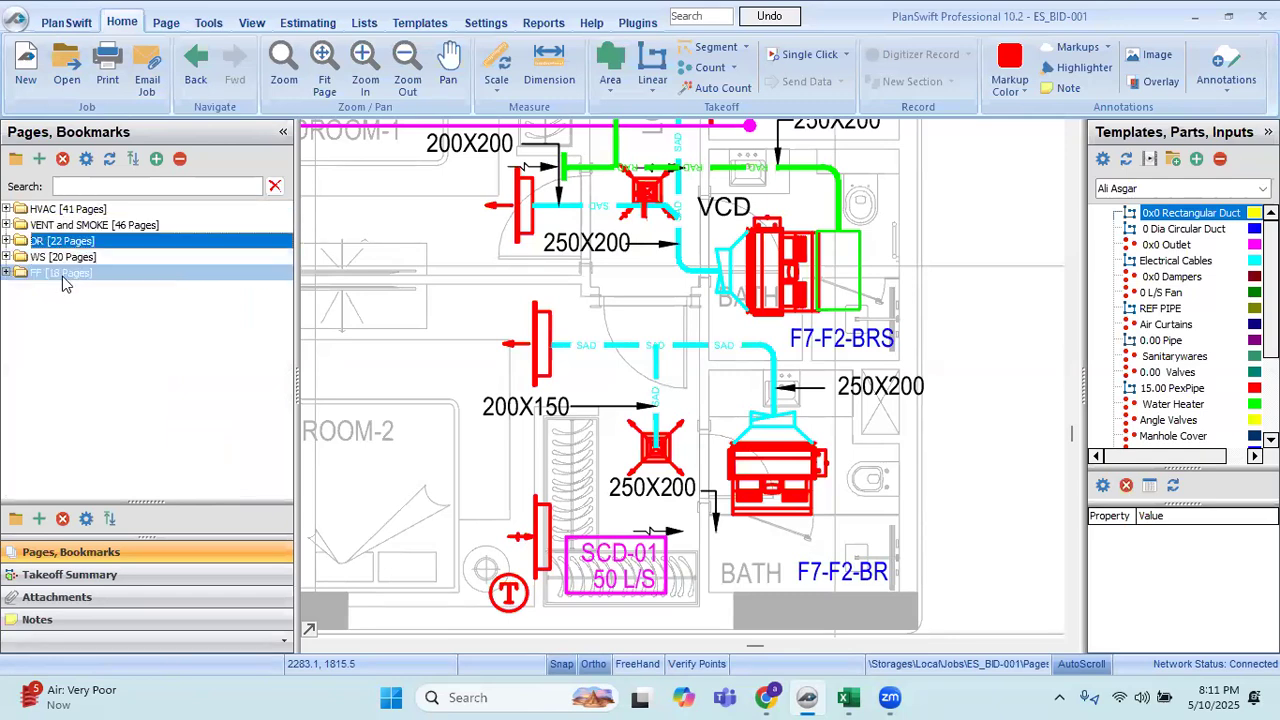
{"action": "left_click", "coordinate": [7, 211]}
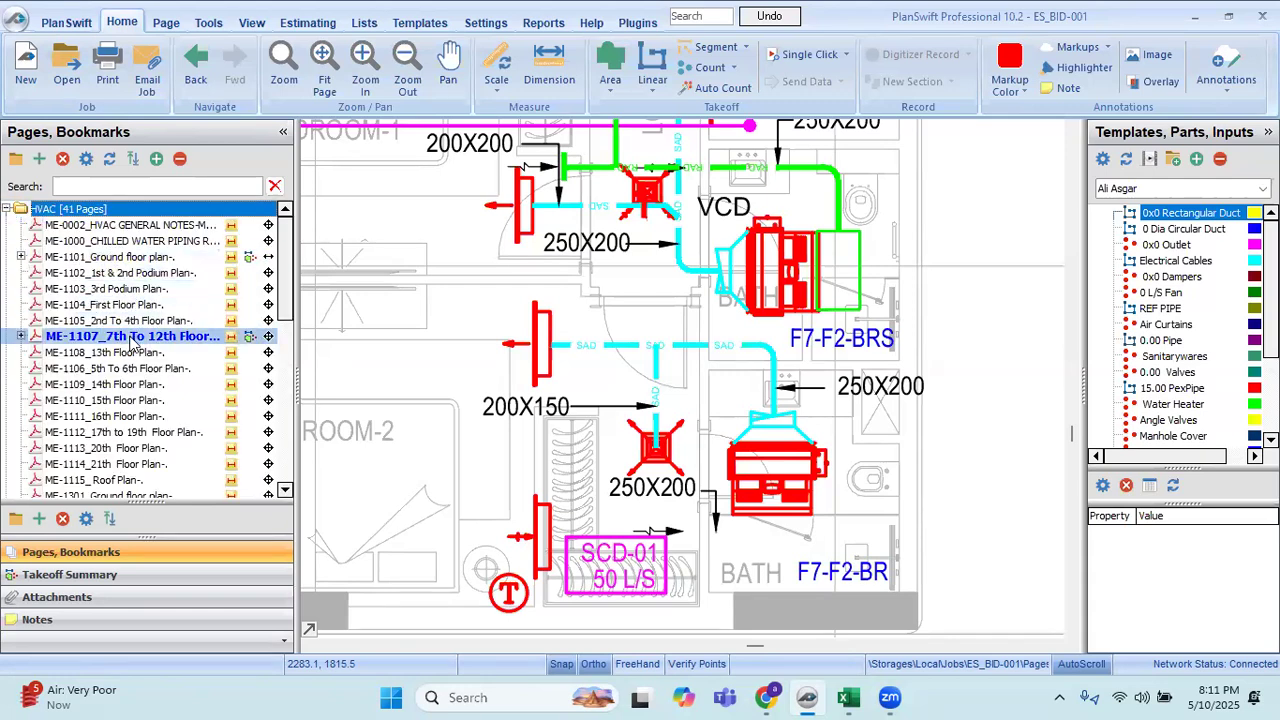
{"action": "left_click", "coordinate": [138, 342]}
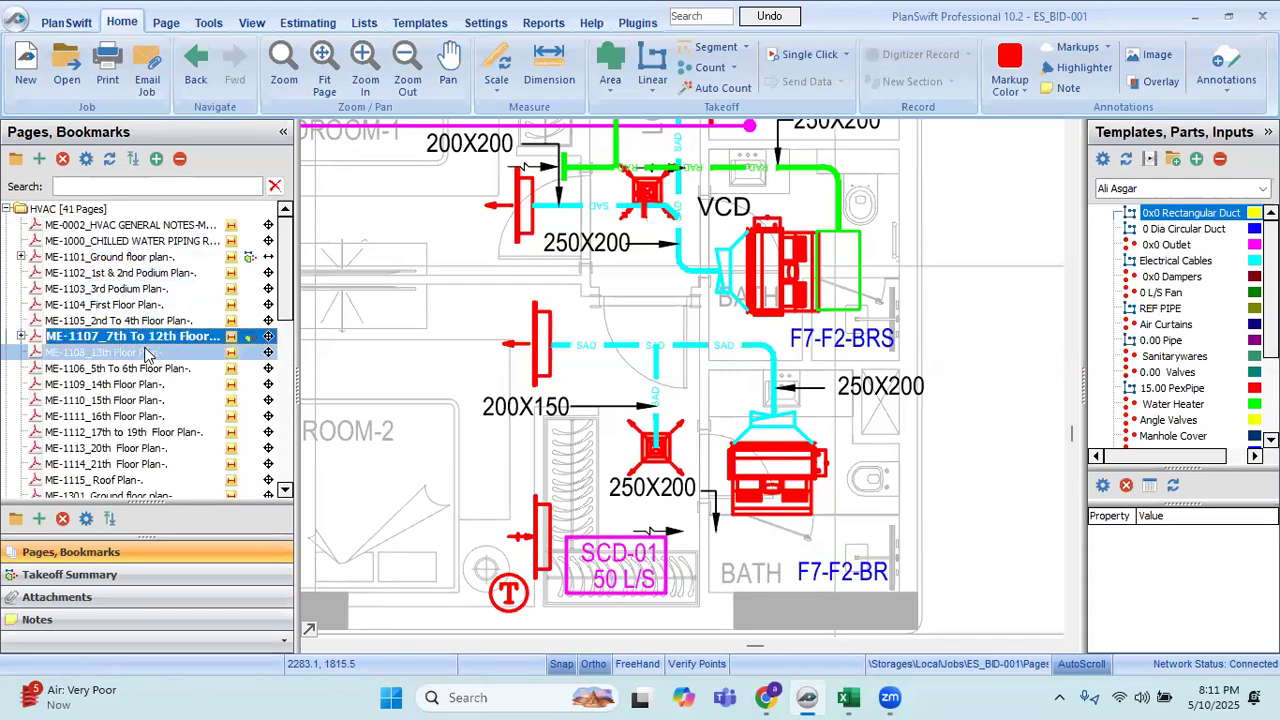
Examine the overall duct layout of the ME-1107 7th to 12th floor plan and its neighbours in the HVAC page list.
{"action": "scroll", "coordinate": [773, 357], "scroll_direction": "down", "scroll_amount": 5}
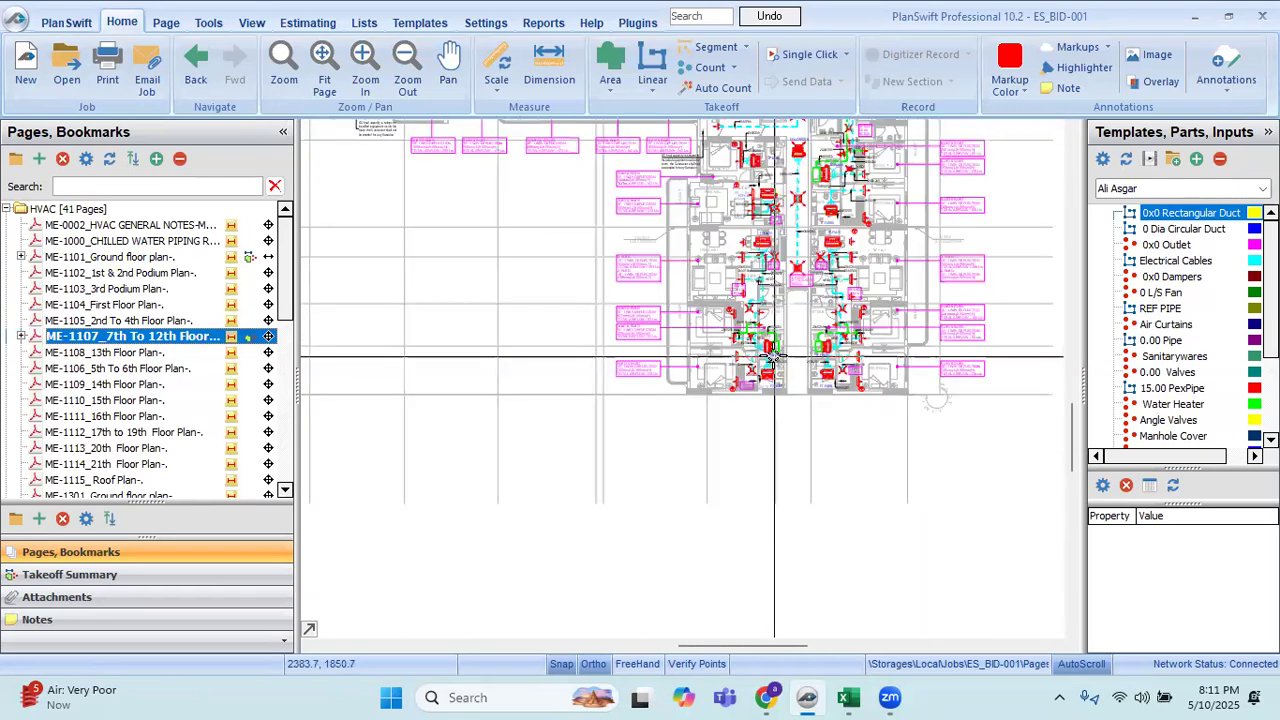
{"action": "scroll", "coordinate": [773, 357], "scroll_direction": "down", "scroll_amount": 3}
{"action": "mouse_move", "coordinate": [711, 400]}
{"action": "left_mouse_down"}
{"action": "mouse_move", "coordinate": [760, 434]}
{"action": "mouse_move", "coordinate": [835, 441]}
{"action": "mouse_move", "coordinate": [887, 473]}
{"action": "mouse_move", "coordinate": [859, 452]}
{"action": "left_mouse_up"}
{"action": "key", "text": "Escape"}
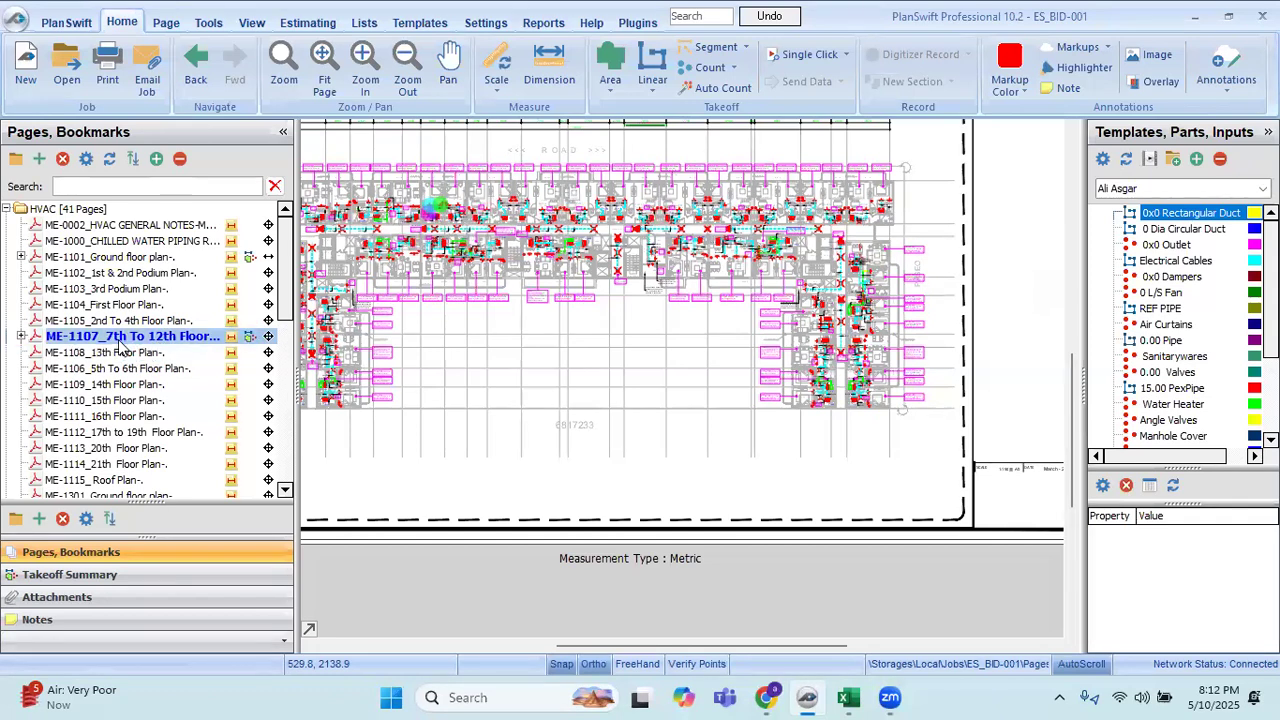
{"action": "left_click", "coordinate": [192, 358]}
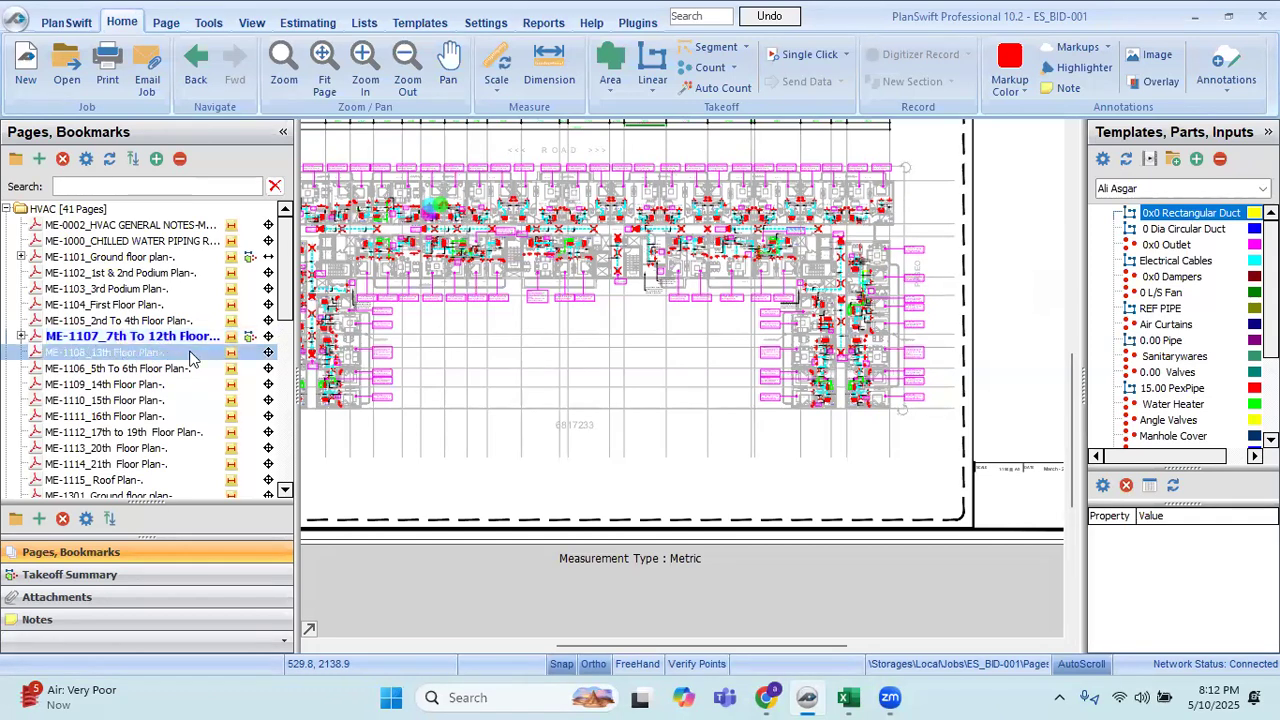
{"action": "left_click", "coordinate": [117, 339]}
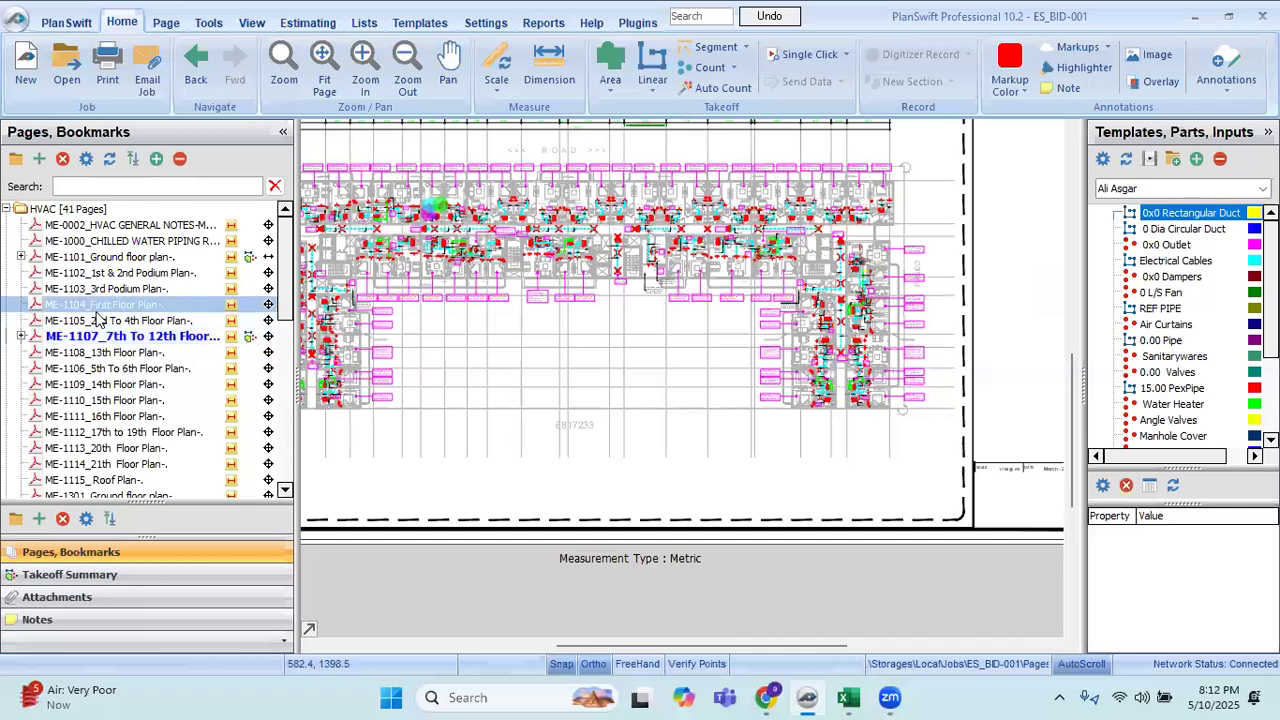
{"action": "left_click", "coordinate": [132, 338]}
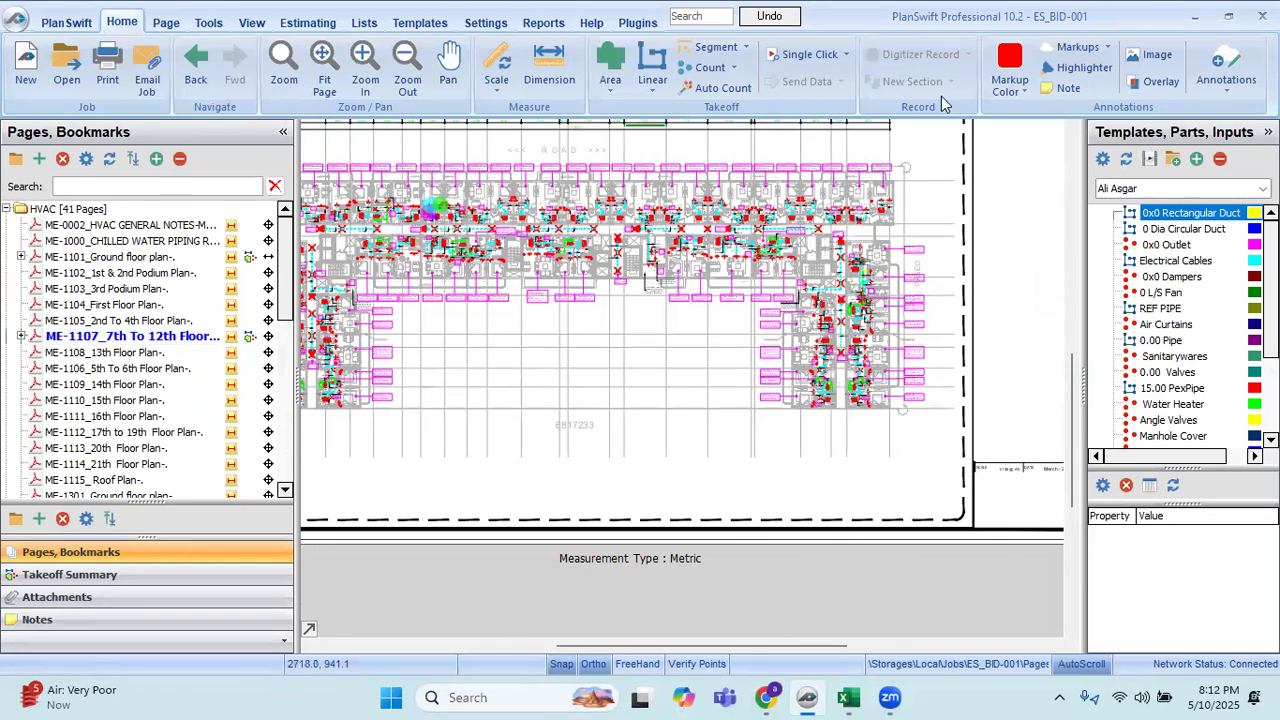
{"action": "left_click", "coordinate": [162, 26]}
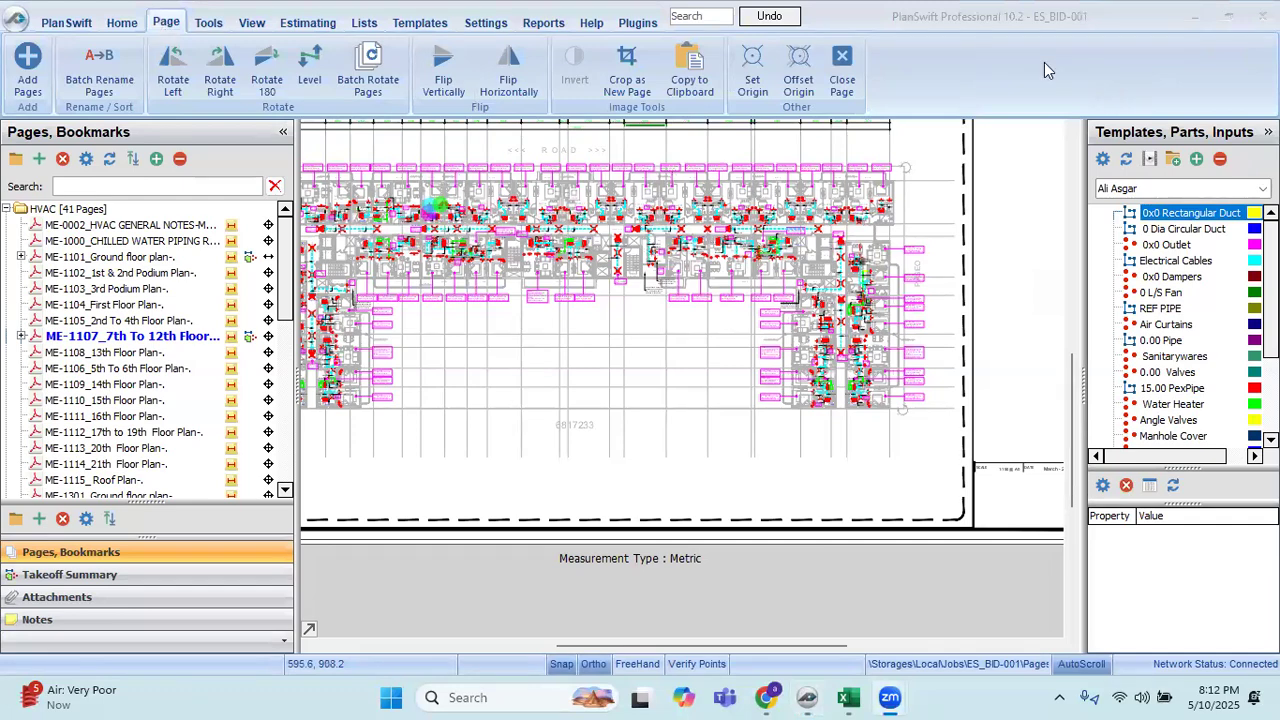
{"action": "left_click", "coordinate": [308, 22]}
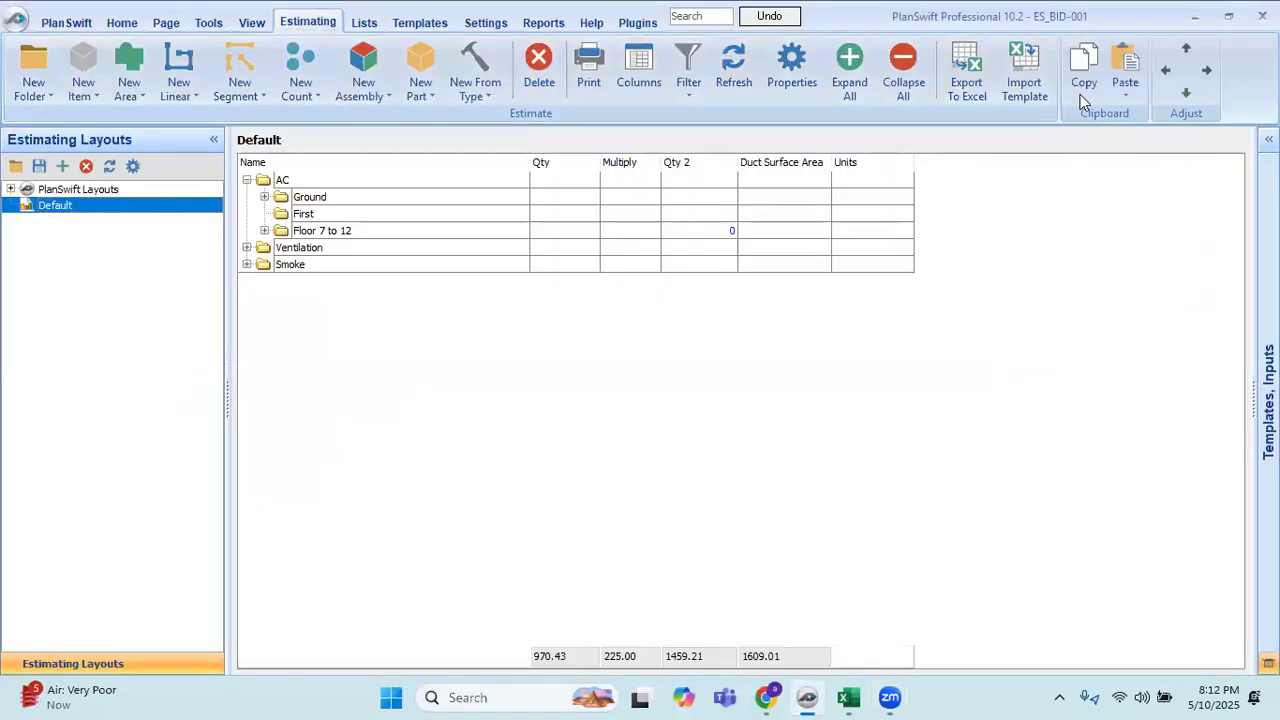
{"action": "left_click", "coordinate": [980, 112]}
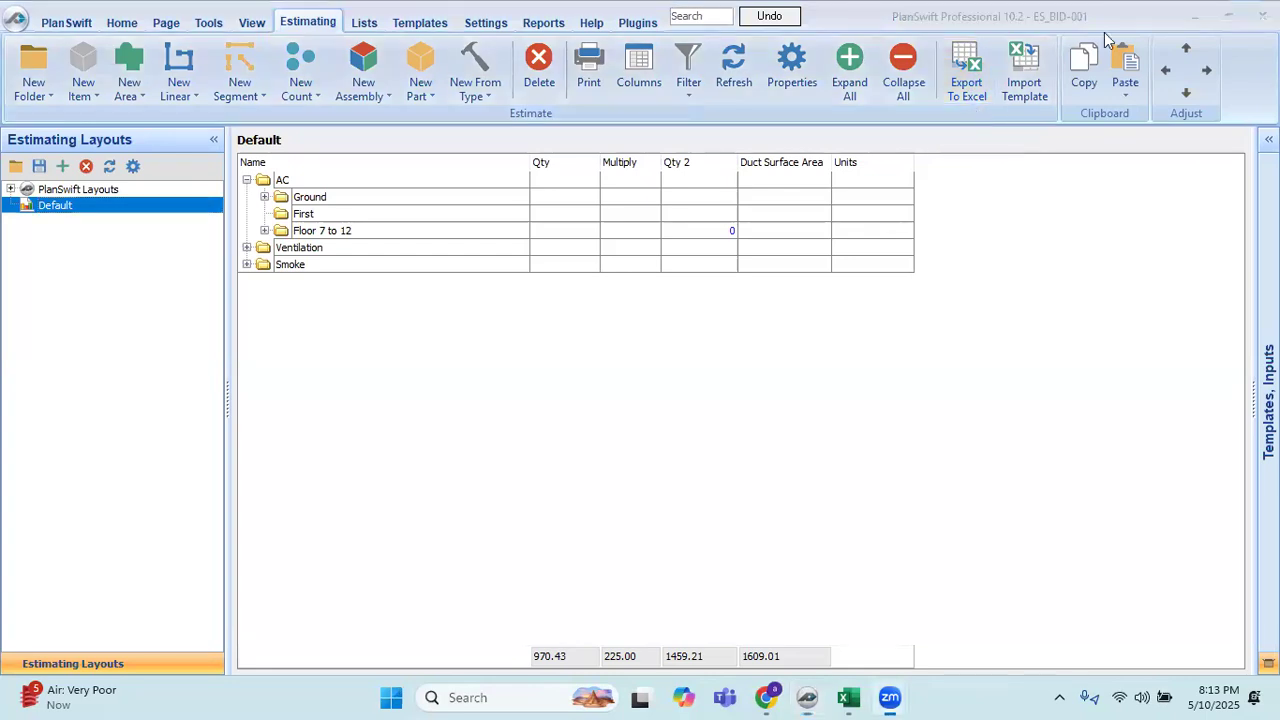
{"action": "left_click", "coordinate": [121, 22]}
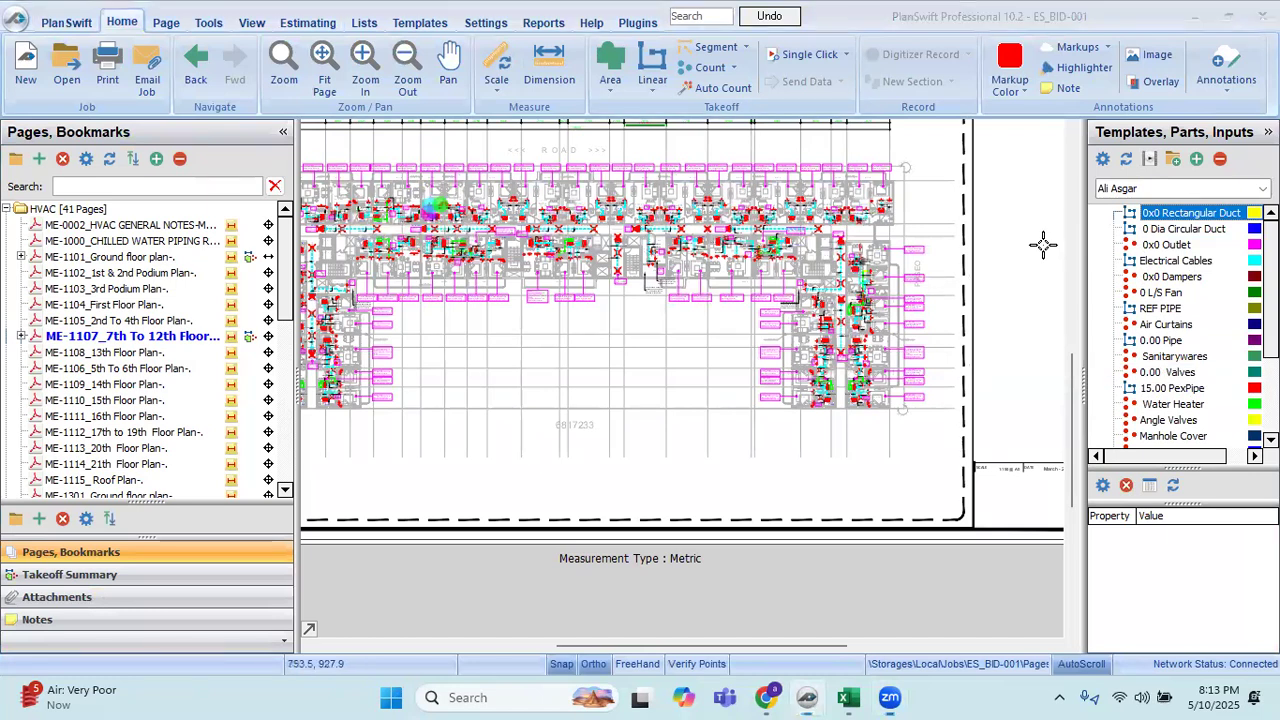
In the estimate's AC Ground folder, set the Multiply value of SAD 450x250 Rectangular Duct to 6.
{"action": "left_click", "coordinate": [314, 24]}
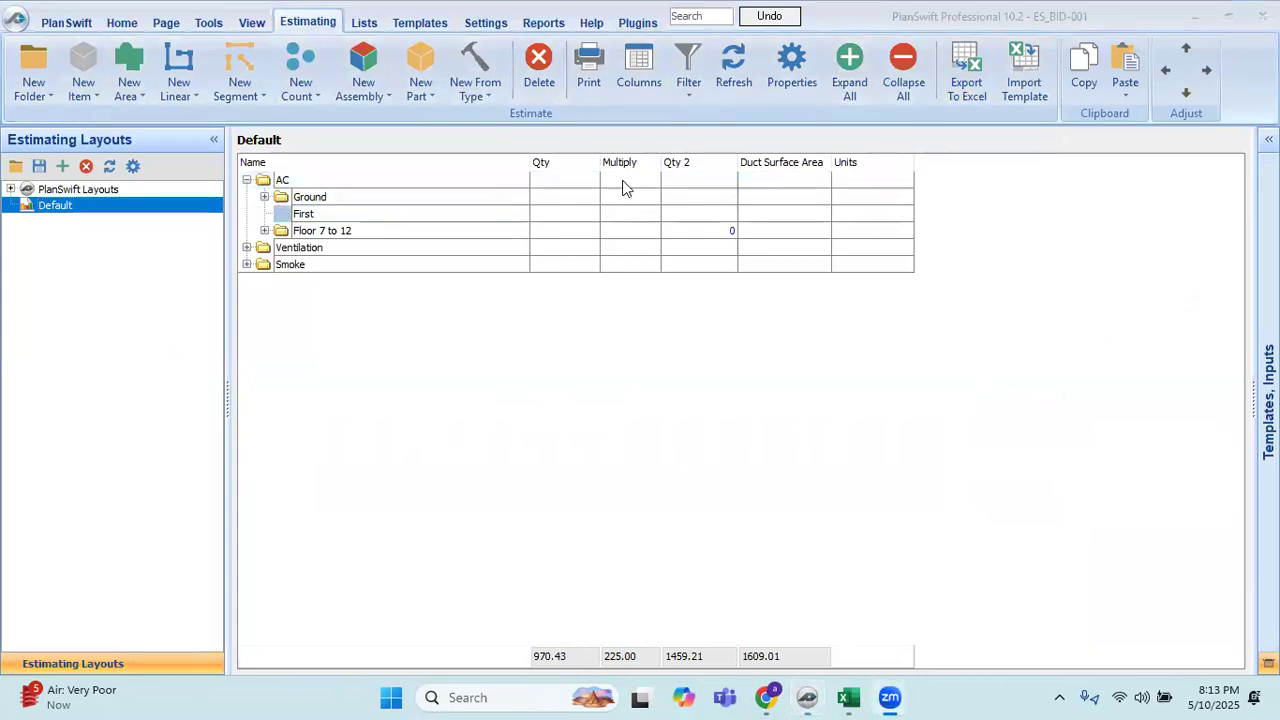
{"action": "double_click", "coordinate": [283, 203]}
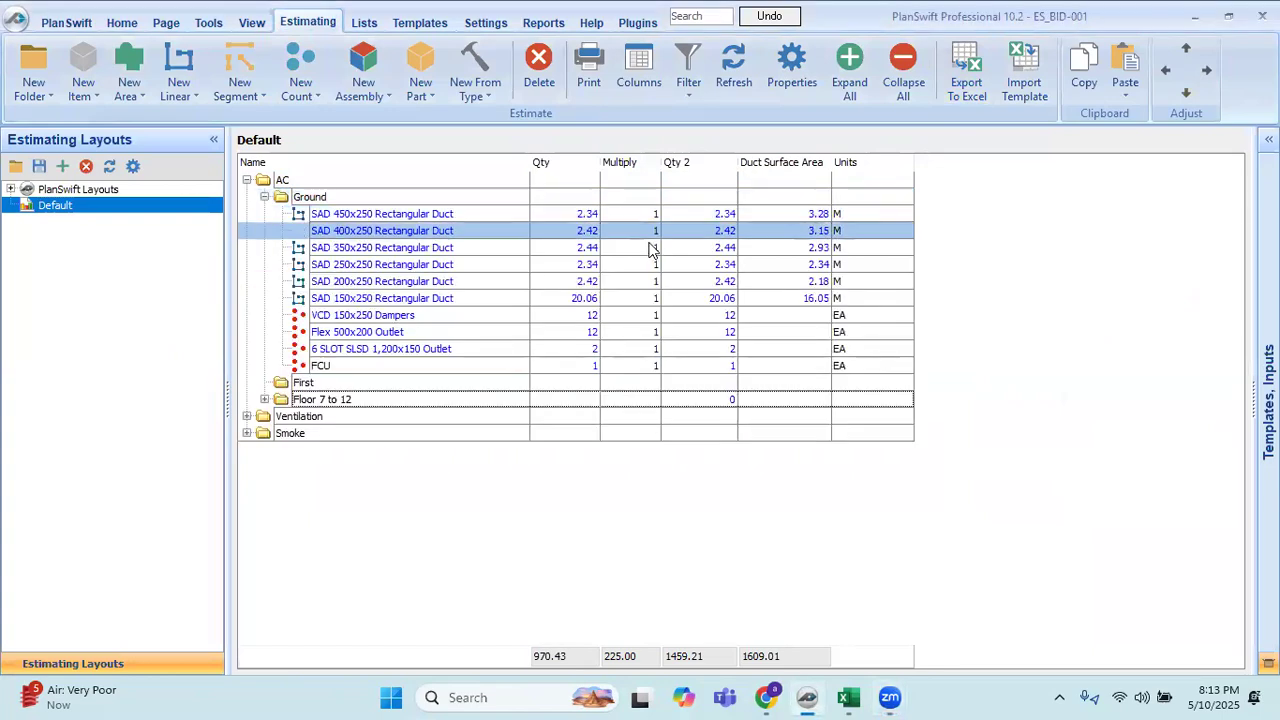
{"action": "left_click", "coordinate": [584, 214]}
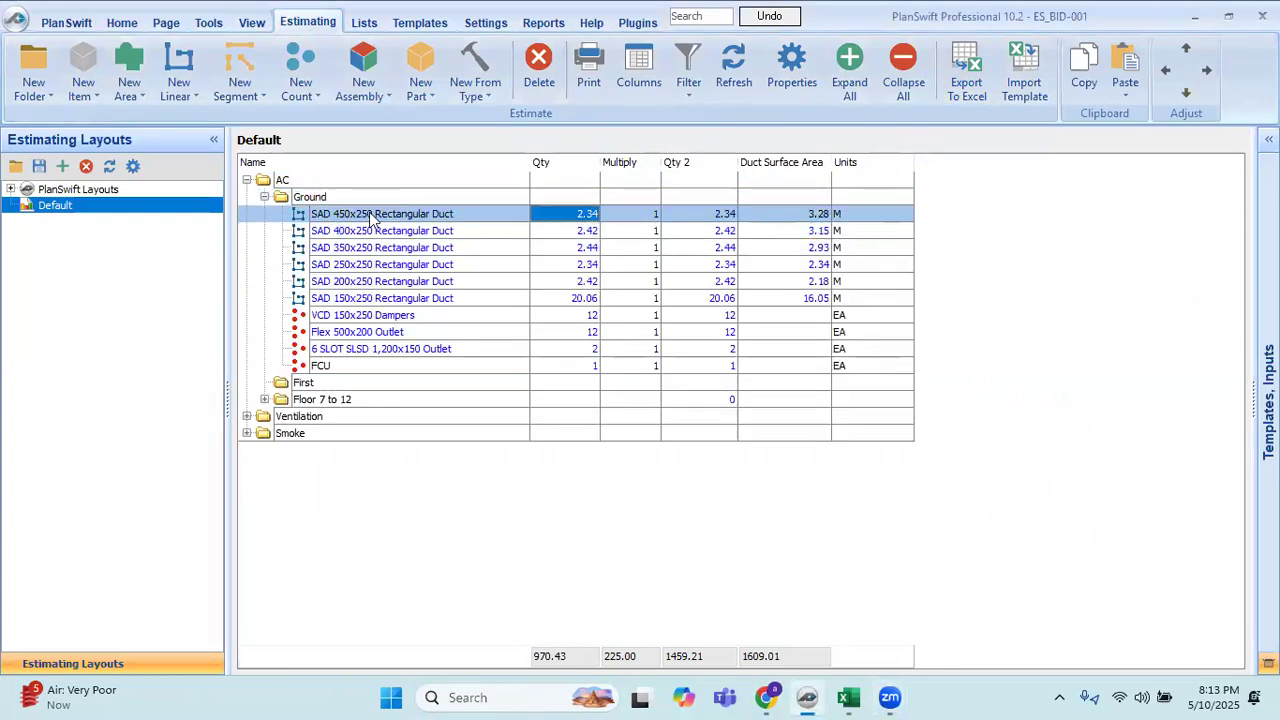
{"action": "double_click", "coordinate": [640, 214]}
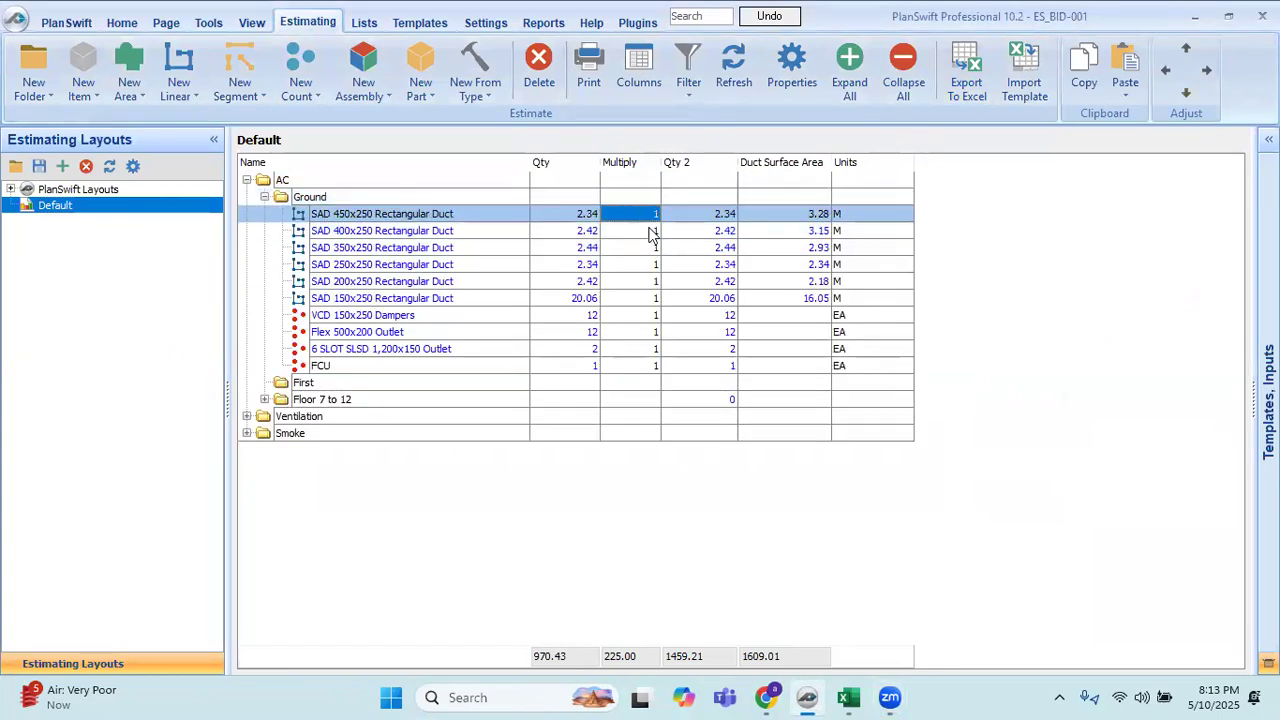
{"action": "left_click", "coordinate": [836, 441]}
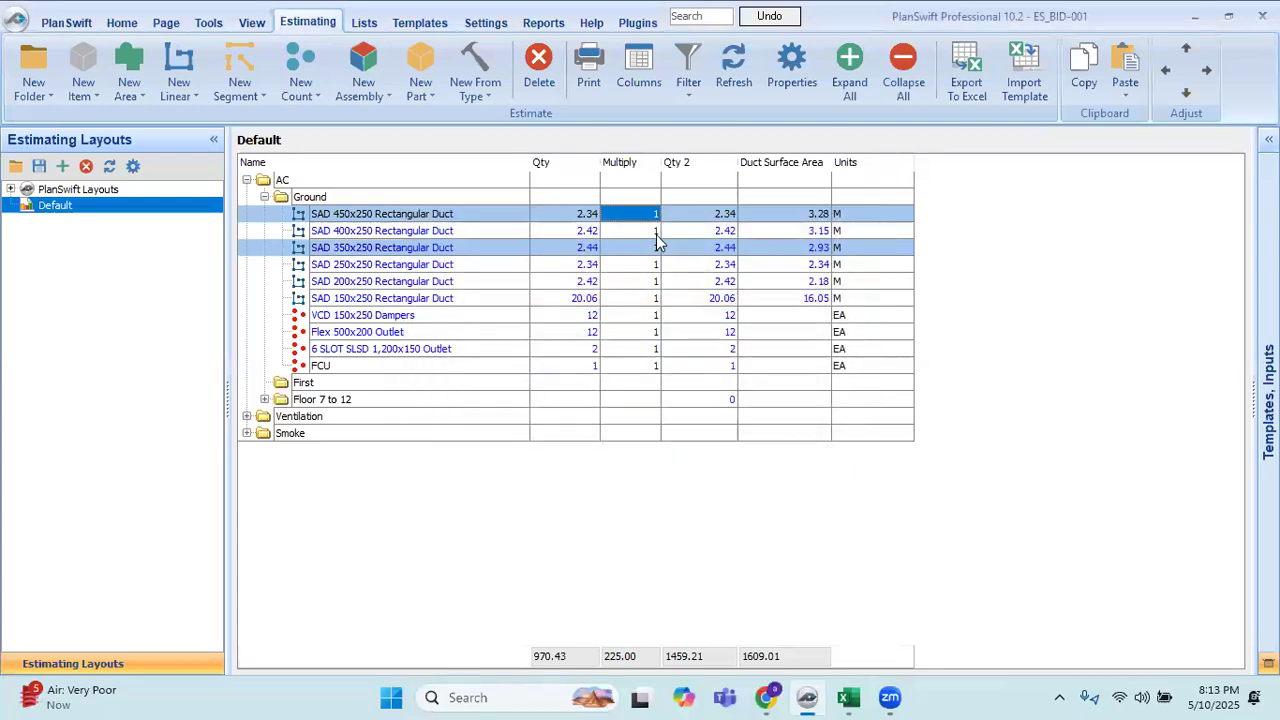
{"action": "key", "text": "F2"}
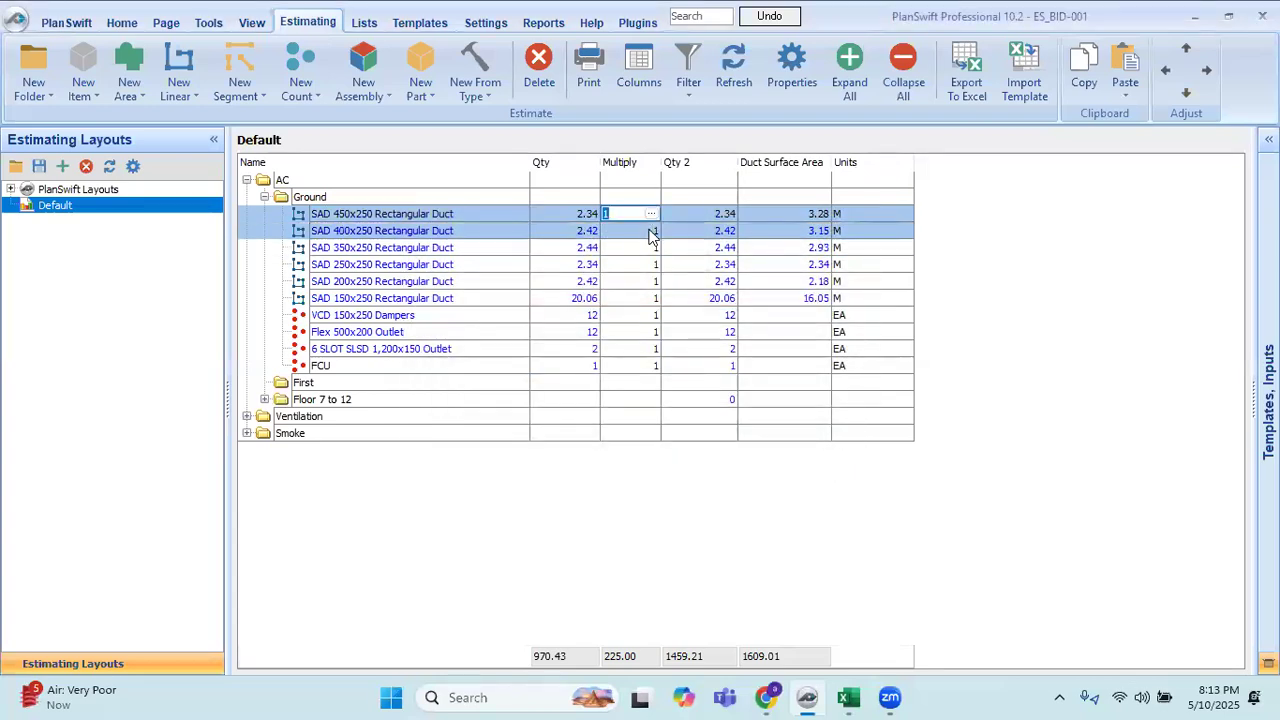
{"action": "type", "text": "6"}
{"action": "key", "text": "Return"}
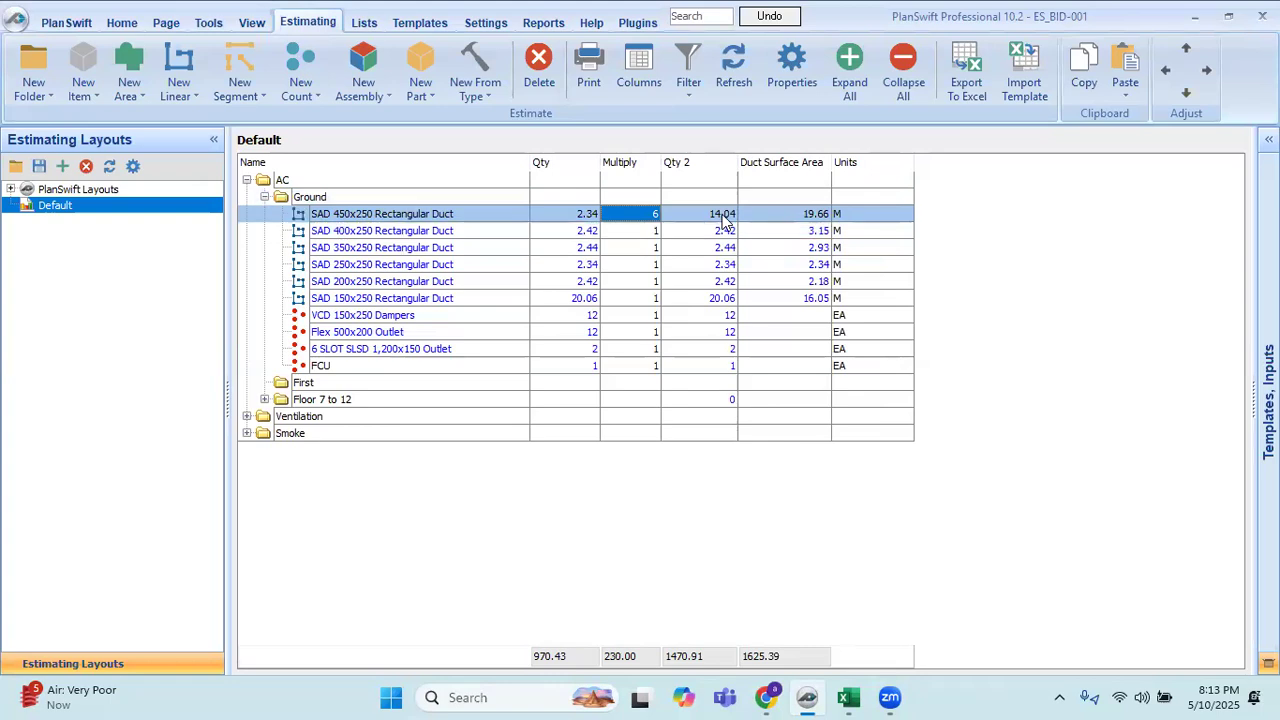
Compare the Qty, Multiply, Qty 2 and Duct Surface Area values of the SAD 450x250 Rectangular Duct.
{"action": "left_click", "coordinate": [725, 220]}
{"action": "left_click", "coordinate": [573, 220]}
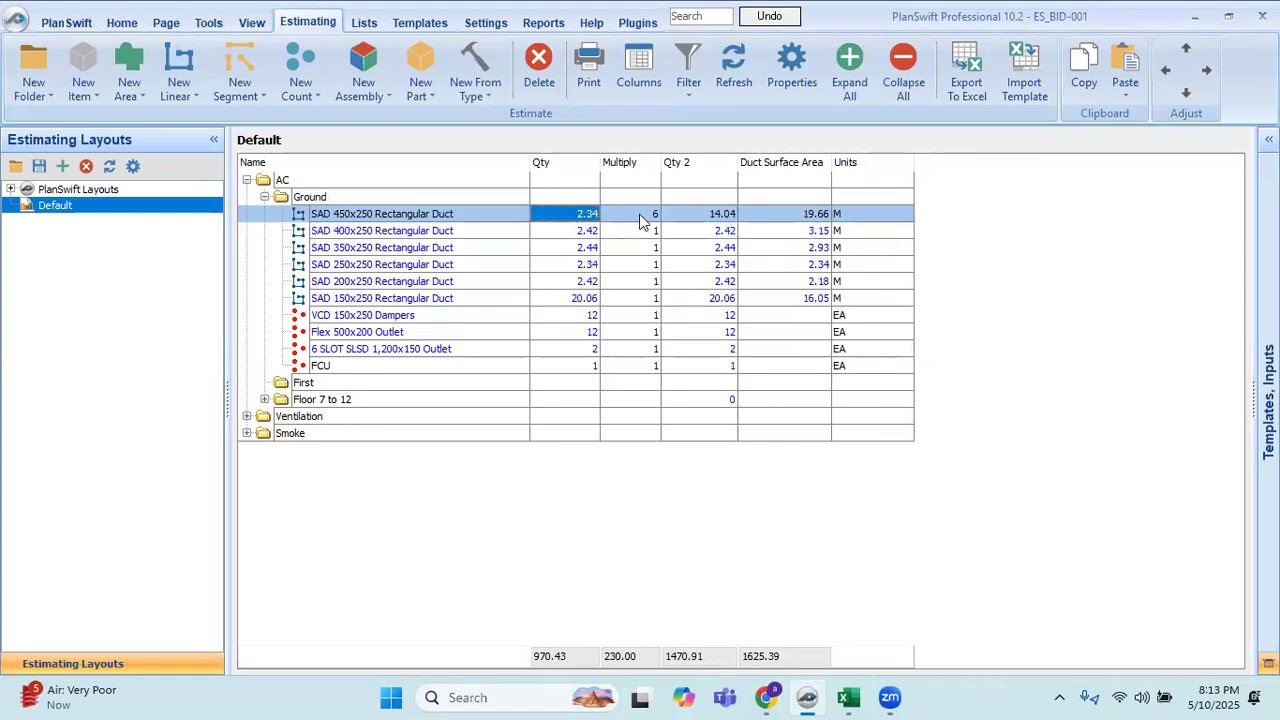
{"action": "left_click", "coordinate": [716, 222]}
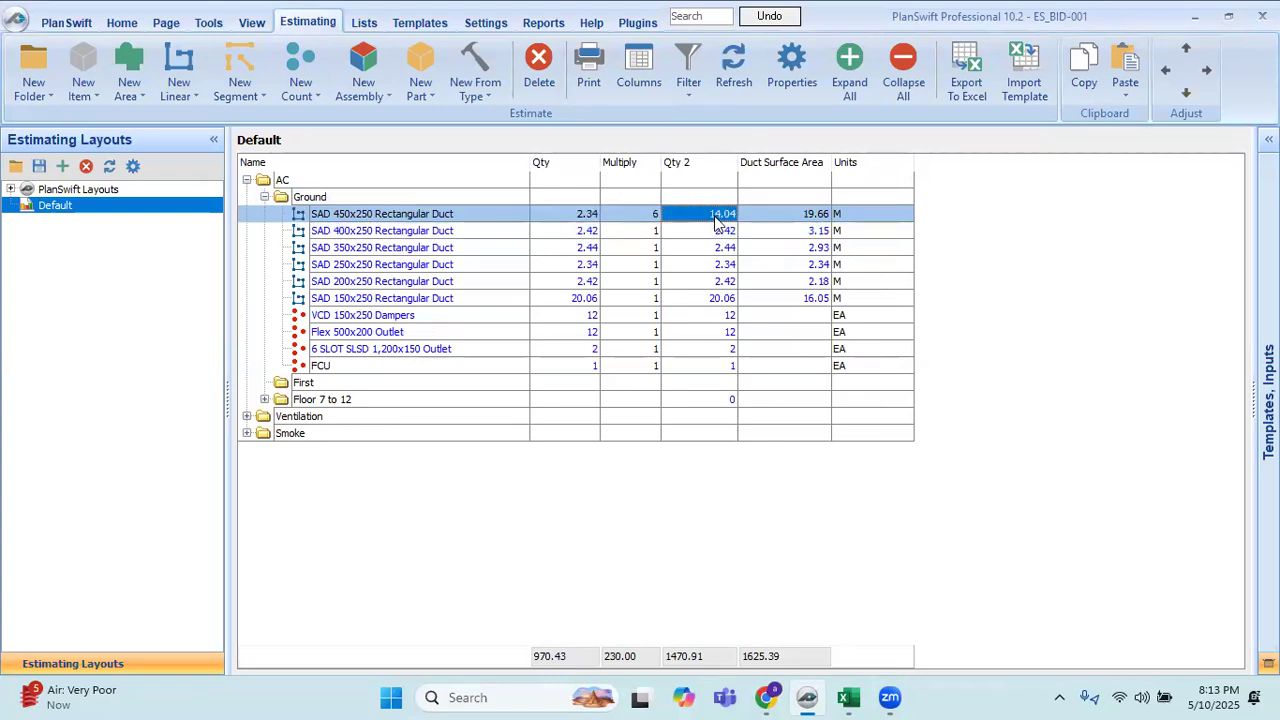
{"action": "left_click", "coordinate": [824, 218]}
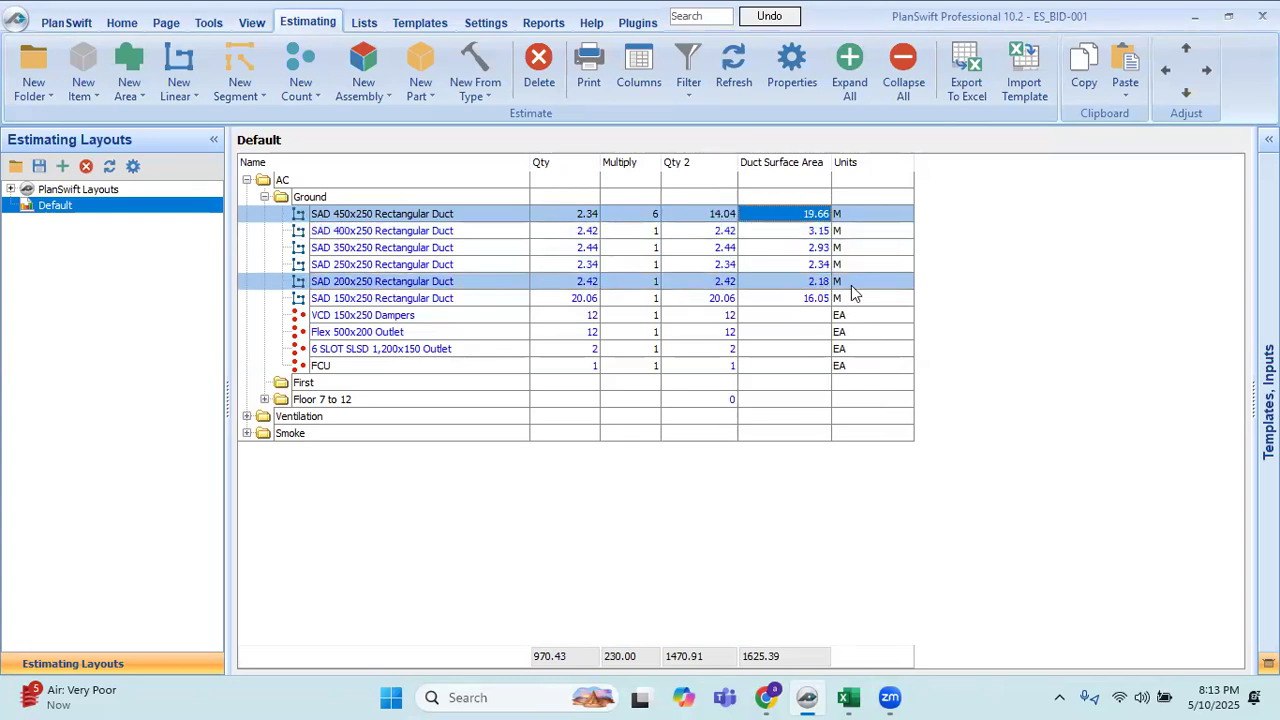
{"action": "left_click", "coordinate": [648, 217]}
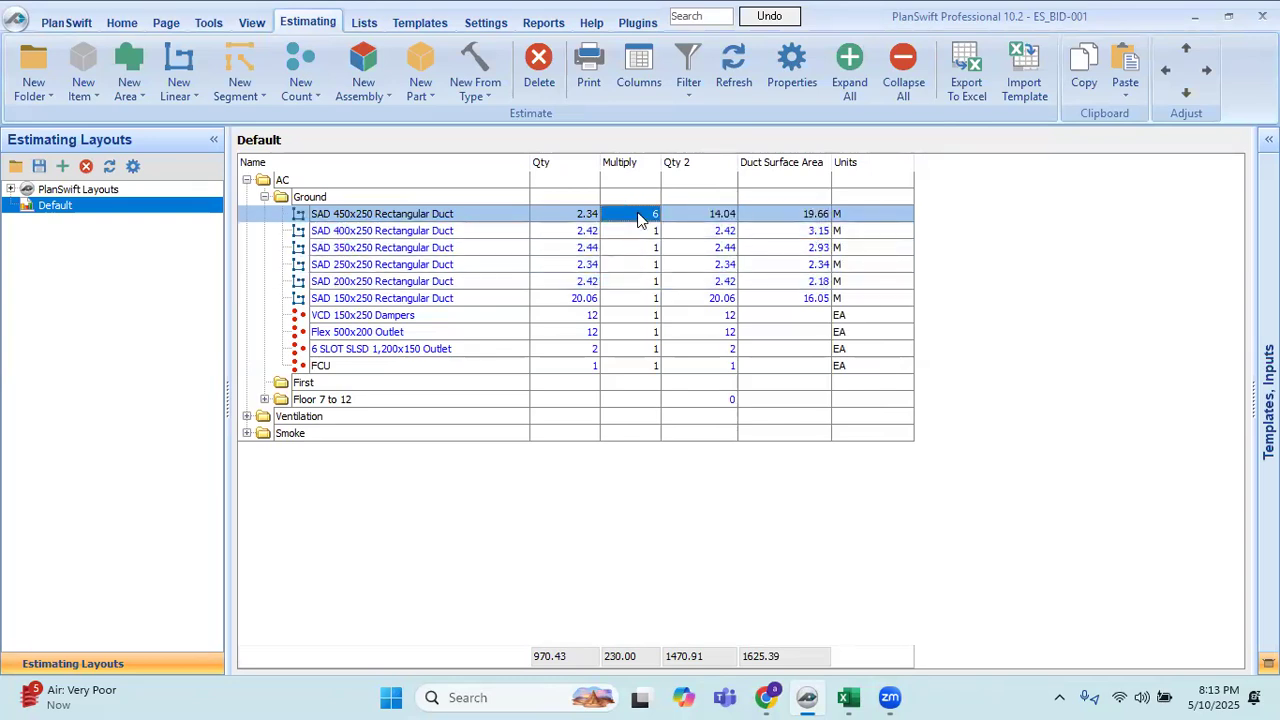
Set the Multiply value of the Ground folder's SAD 450x250 Rectangular Duct to 11.
{"action": "left_click", "coordinate": [640, 213]}
{"action": "type", "text": "11"}
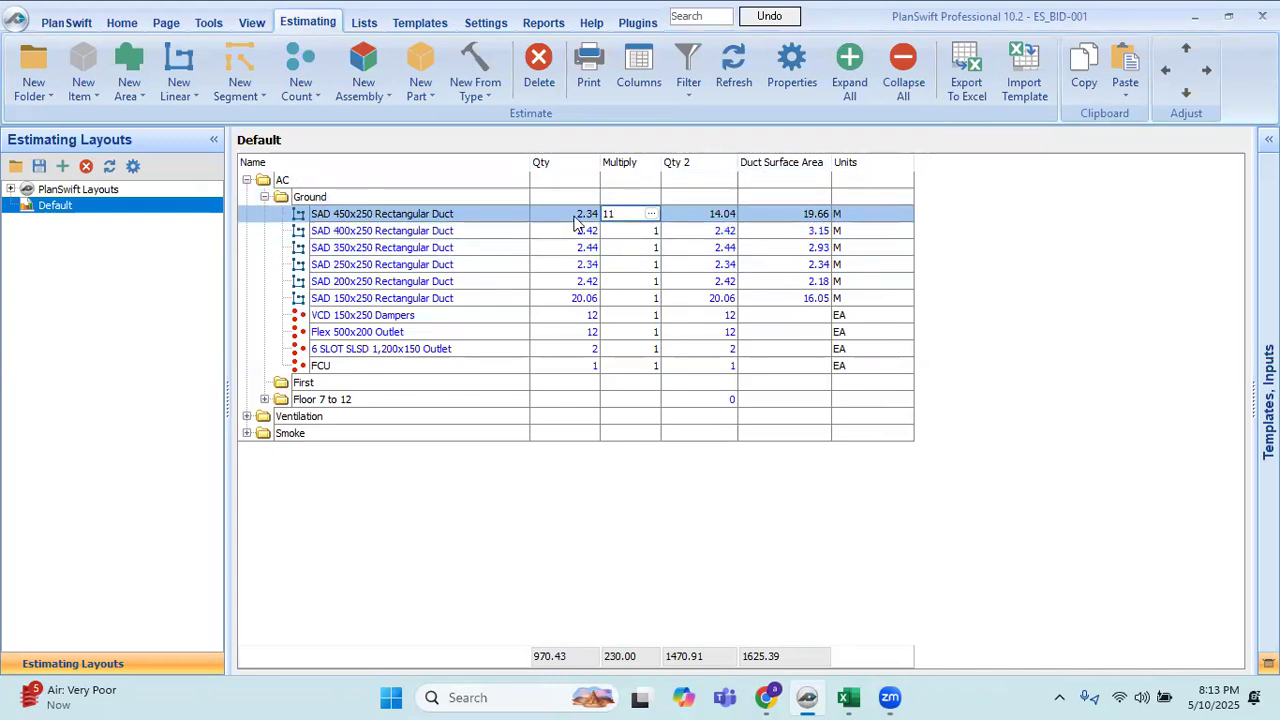
{"action": "key", "text": "Return"}
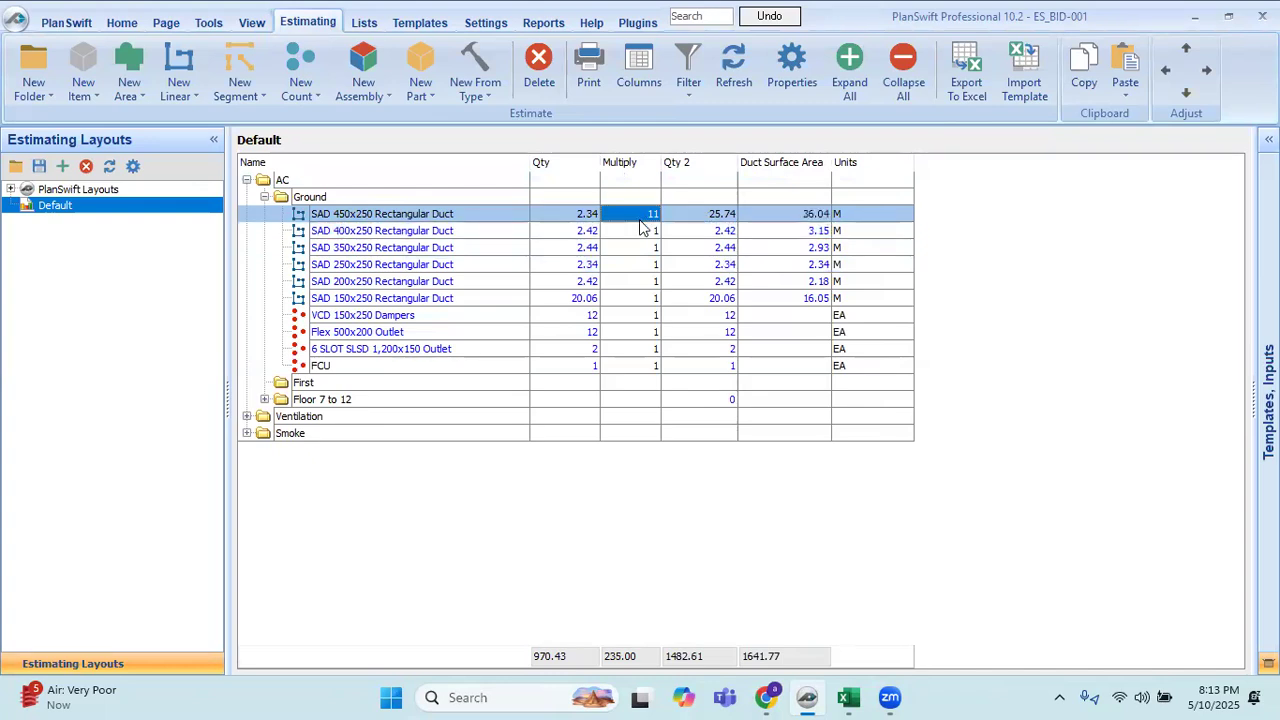
Reset the Multiply value of the SAD 450x250 Rectangular Duct in the Ground folder to 1.
{"action": "key", "text": "F2"}
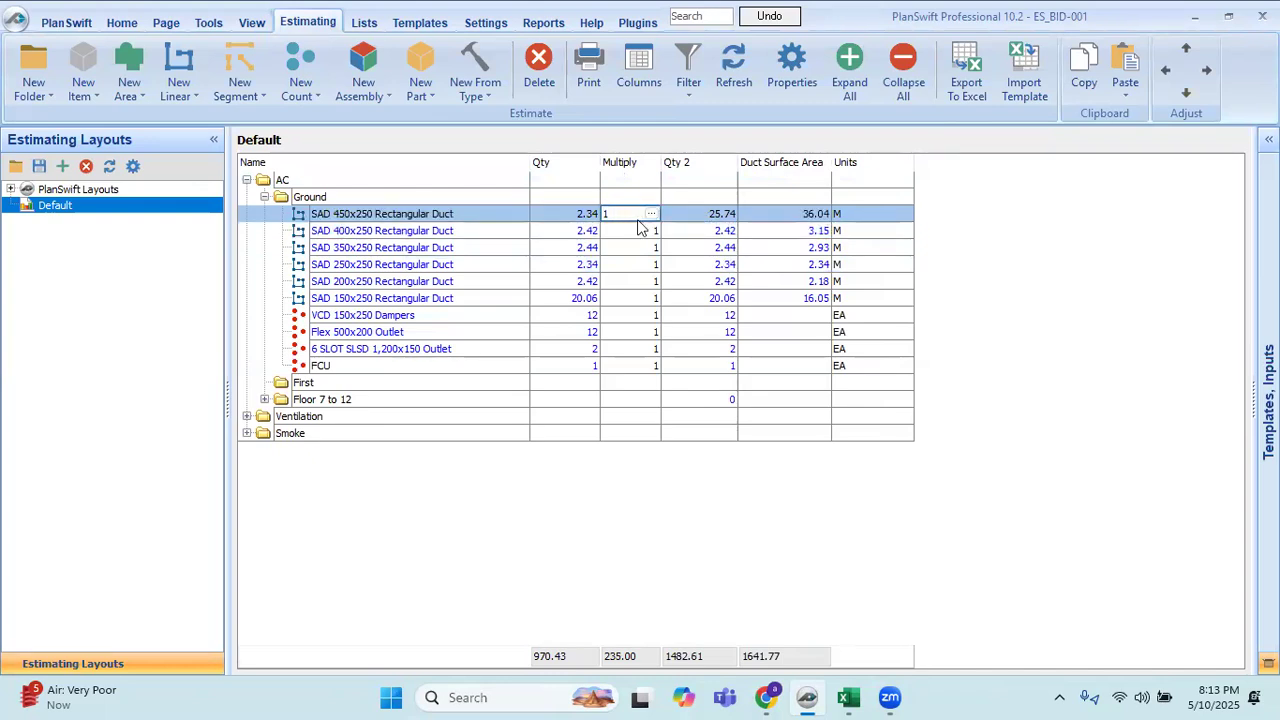
{"action": "type", "text": "1"}
{"action": "left_click", "coordinate": [766, 215]}
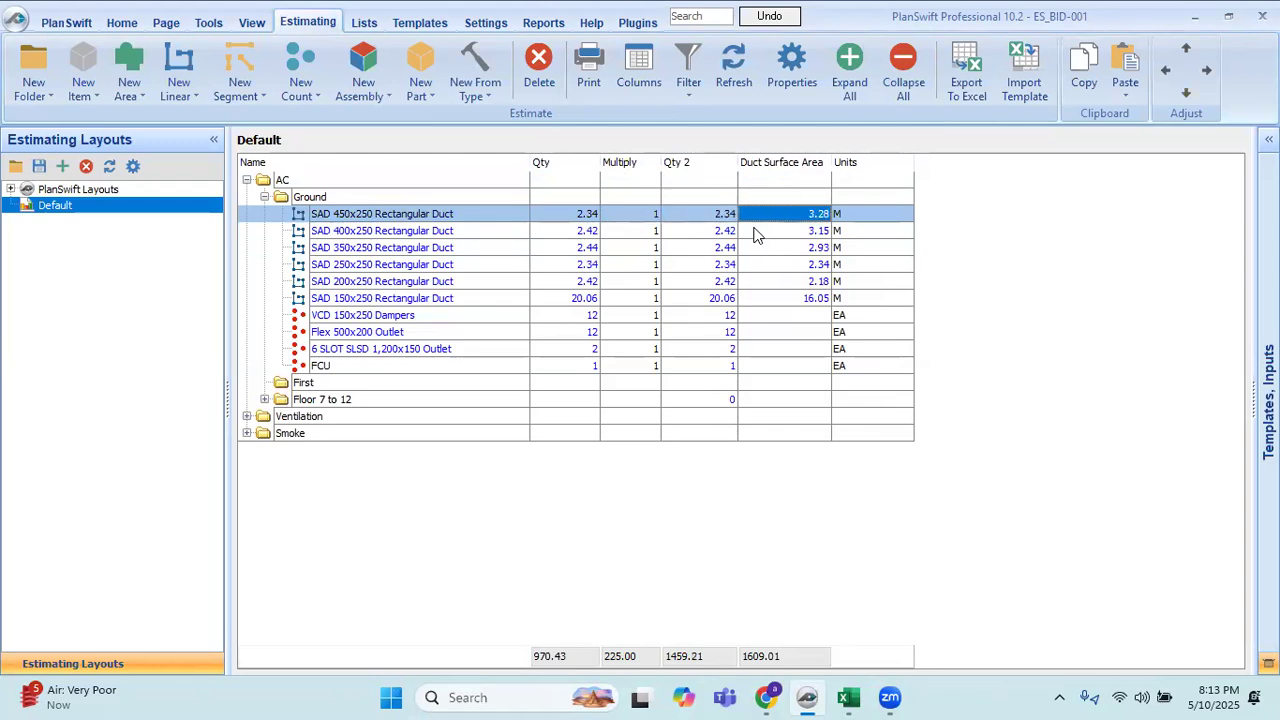
Return to the floor plan and examine the supply ducts, outlets and size labels around the F7-F2-BR and F7-F2-BRS units.
{"action": "left_click", "coordinate": [143, 22]}
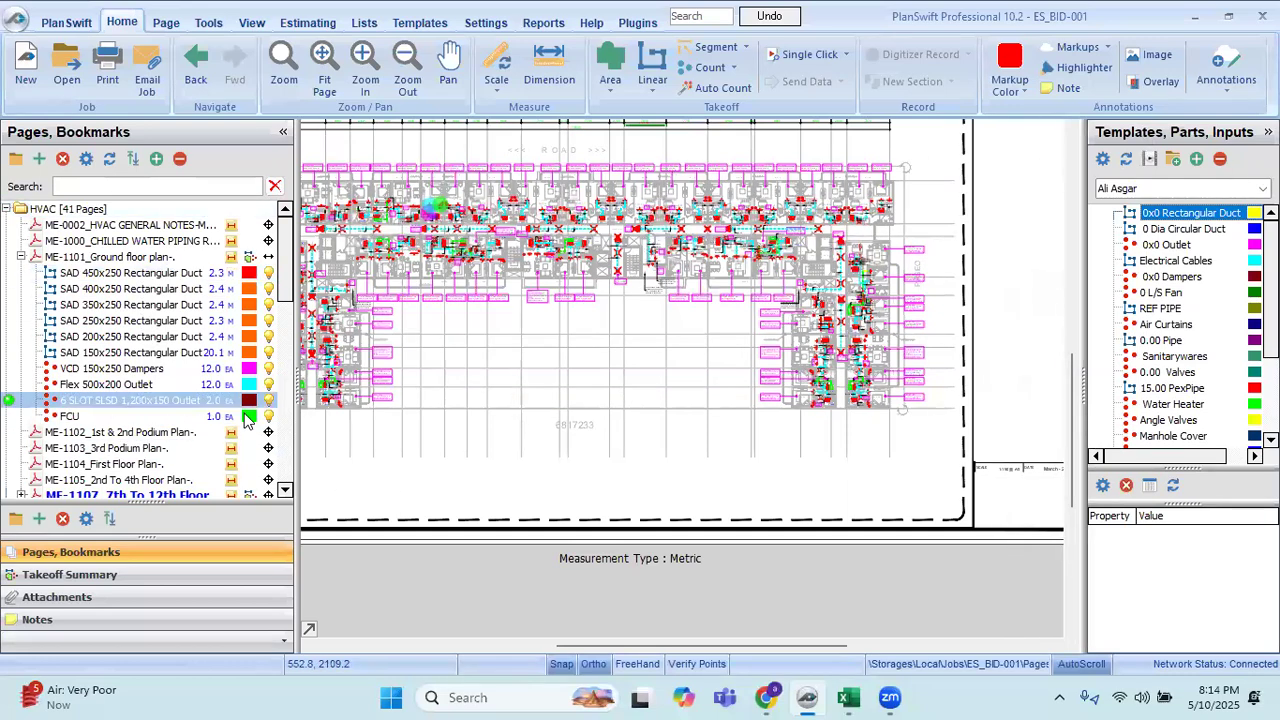
{"action": "scroll", "coordinate": [800, 408], "scroll_direction": "up", "scroll_amount": 6}
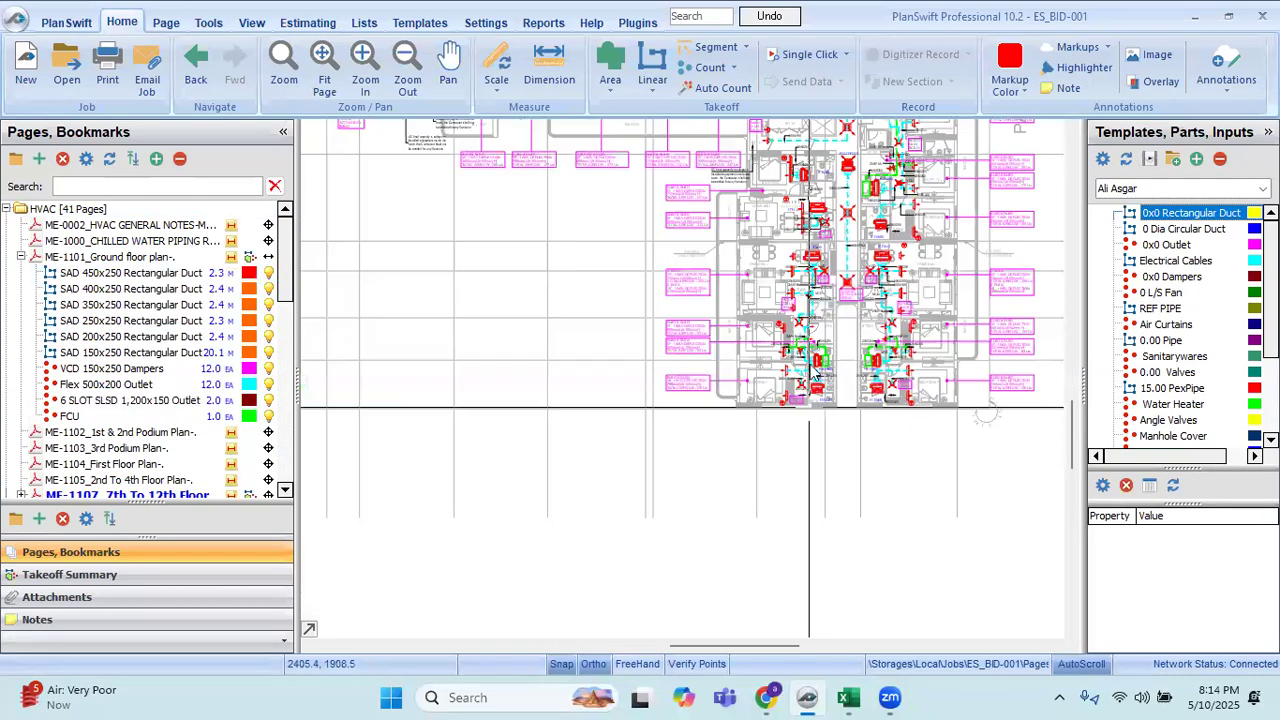
{"action": "scroll", "coordinate": [769, 322], "scroll_direction": "up", "scroll_amount": 2}
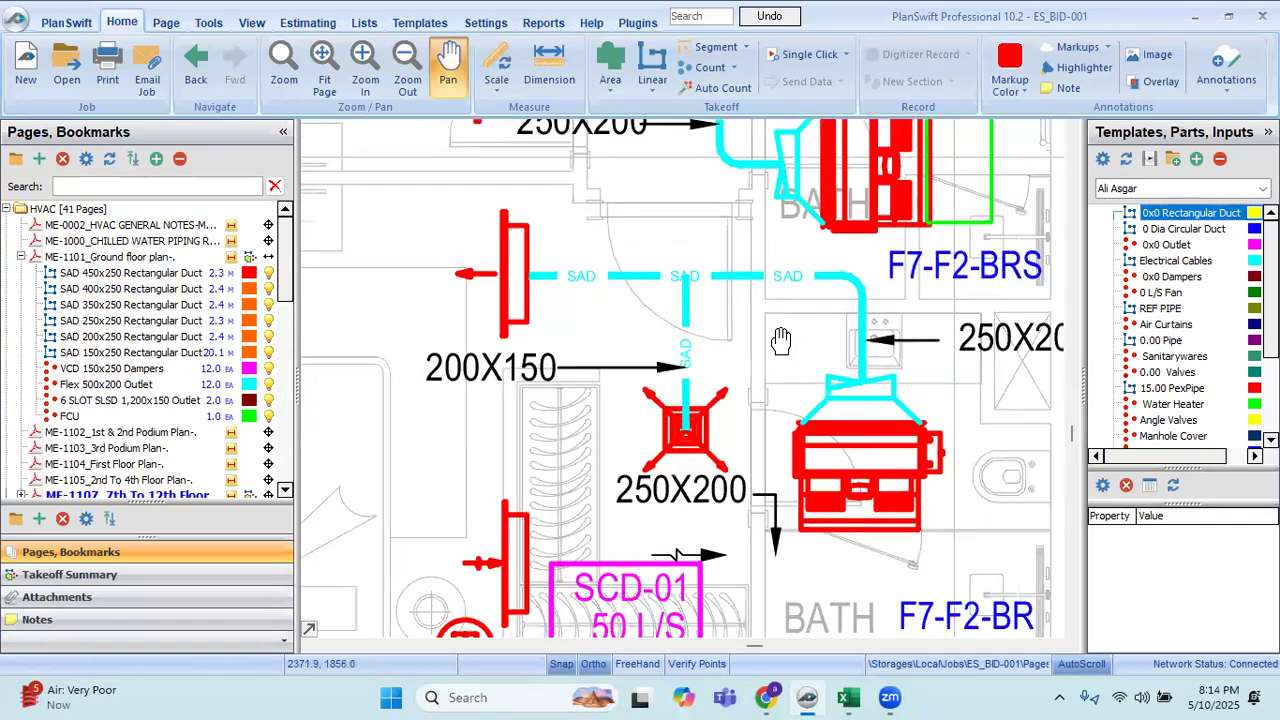
{"action": "scroll", "coordinate": [770, 335], "scroll_direction": "down", "scroll_amount": 2}
{"action": "scroll", "coordinate": [798, 302], "scroll_direction": "down", "scroll_amount": 2}
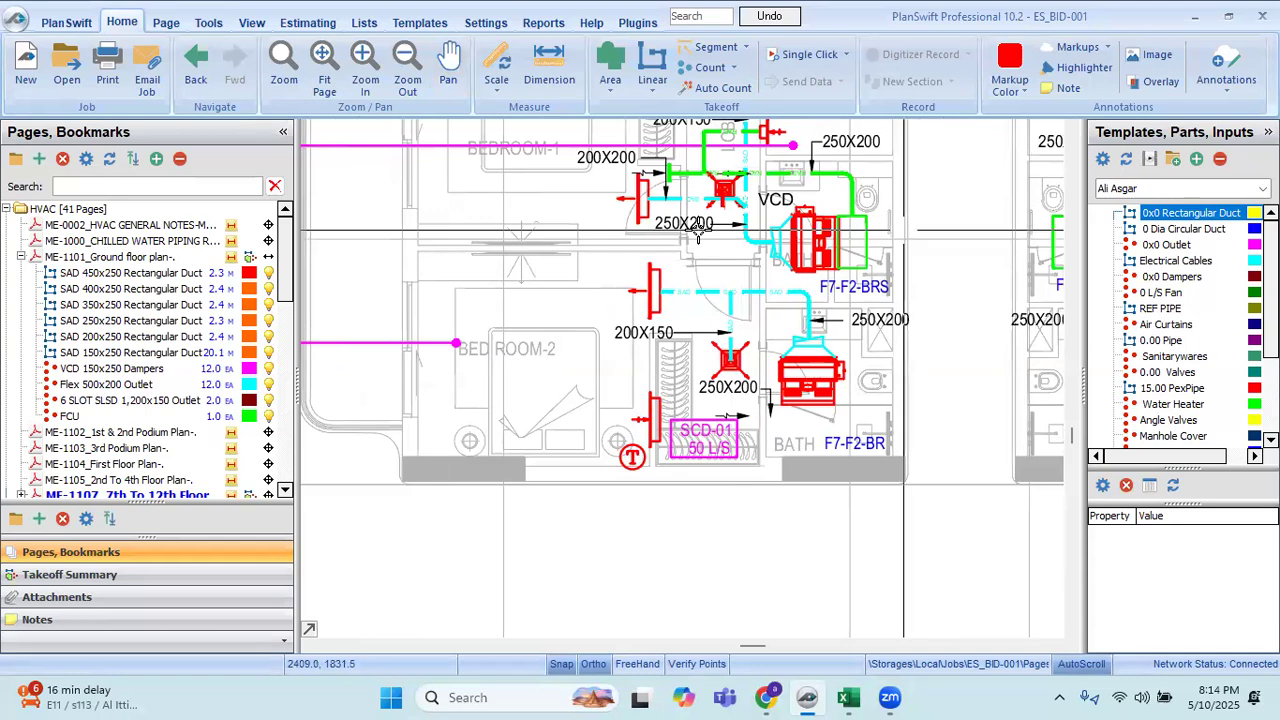
{"action": "scroll", "coordinate": [905, 287], "scroll_direction": "up", "scroll_amount": 2}
{"action": "scroll", "coordinate": [905, 287], "scroll_direction": "down", "scroll_amount": 2}
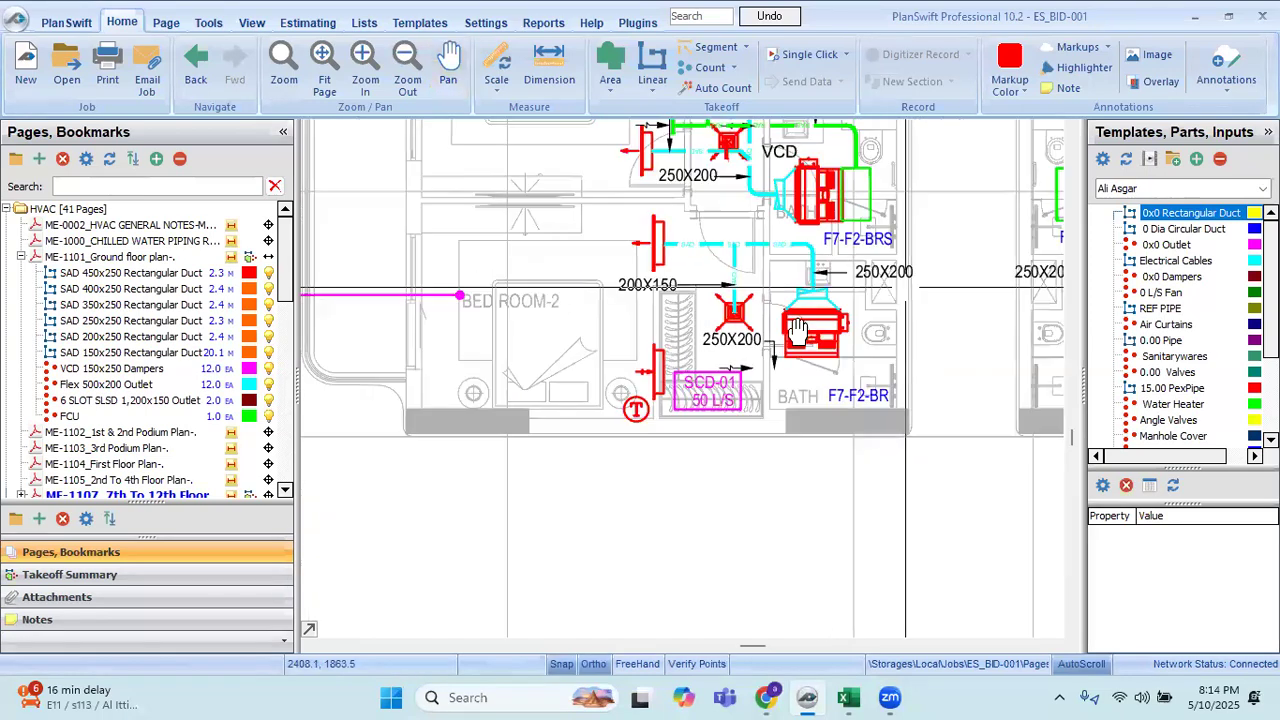
{"action": "left_click_drag", "start_coordinate": [535, 335], "coordinate": [535, 400]}
{"action": "scroll", "coordinate": [535, 400], "scroll_direction": "up", "scroll_amount": 1}
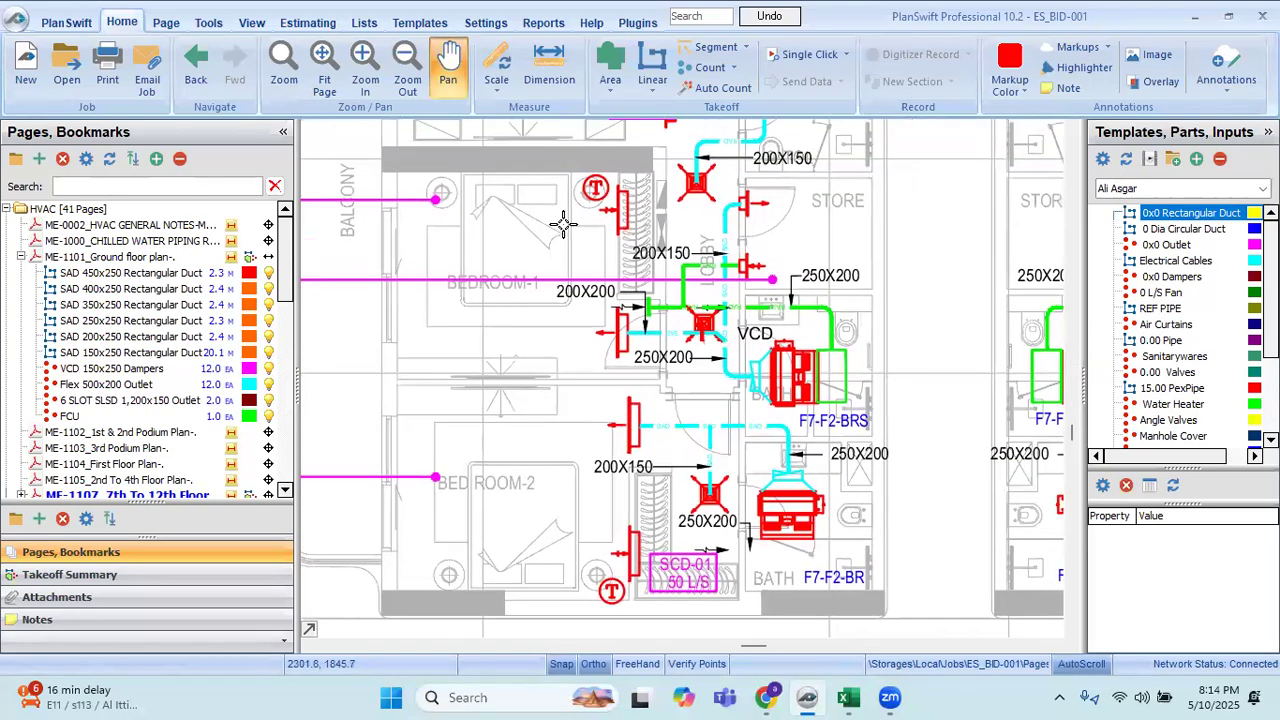
{"action": "scroll", "coordinate": [568, 307], "scroll_direction": "up", "scroll_amount": 1}
{"action": "scroll", "coordinate": [568, 307], "scroll_direction": "up", "scroll_amount": 1}
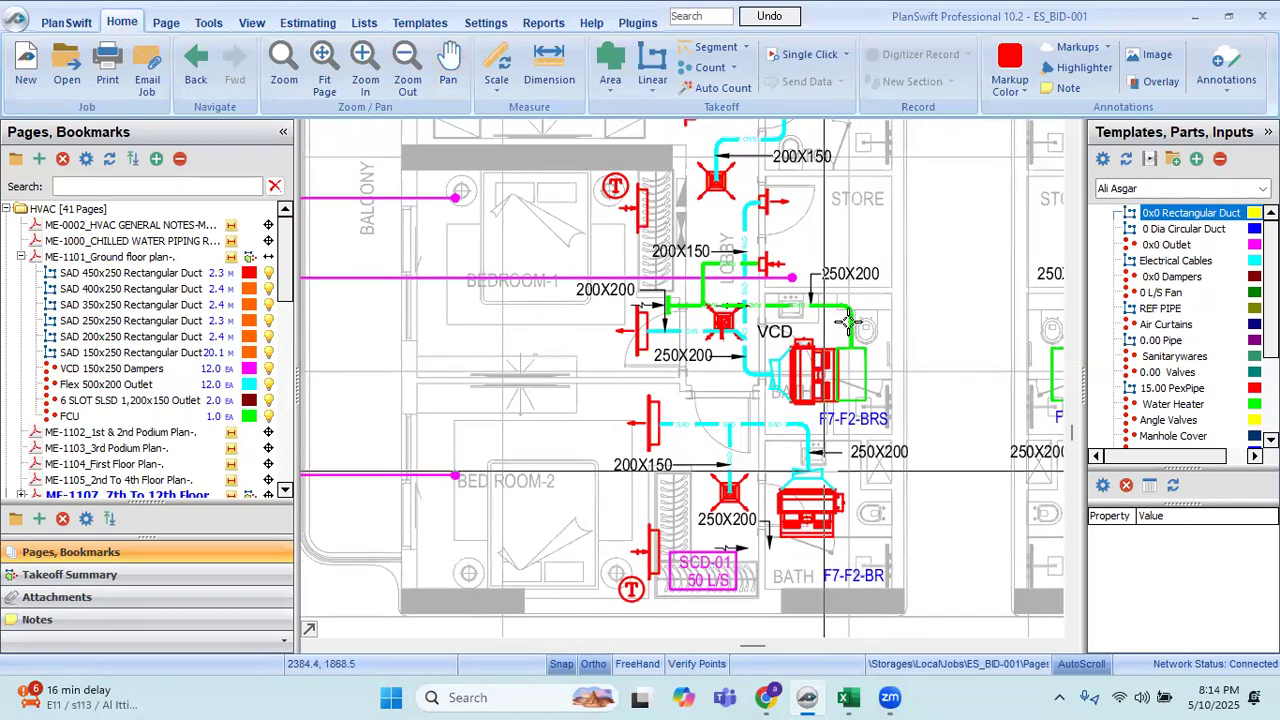
{"action": "scroll", "coordinate": [885, 462], "scroll_direction": "down", "scroll_amount": 2}
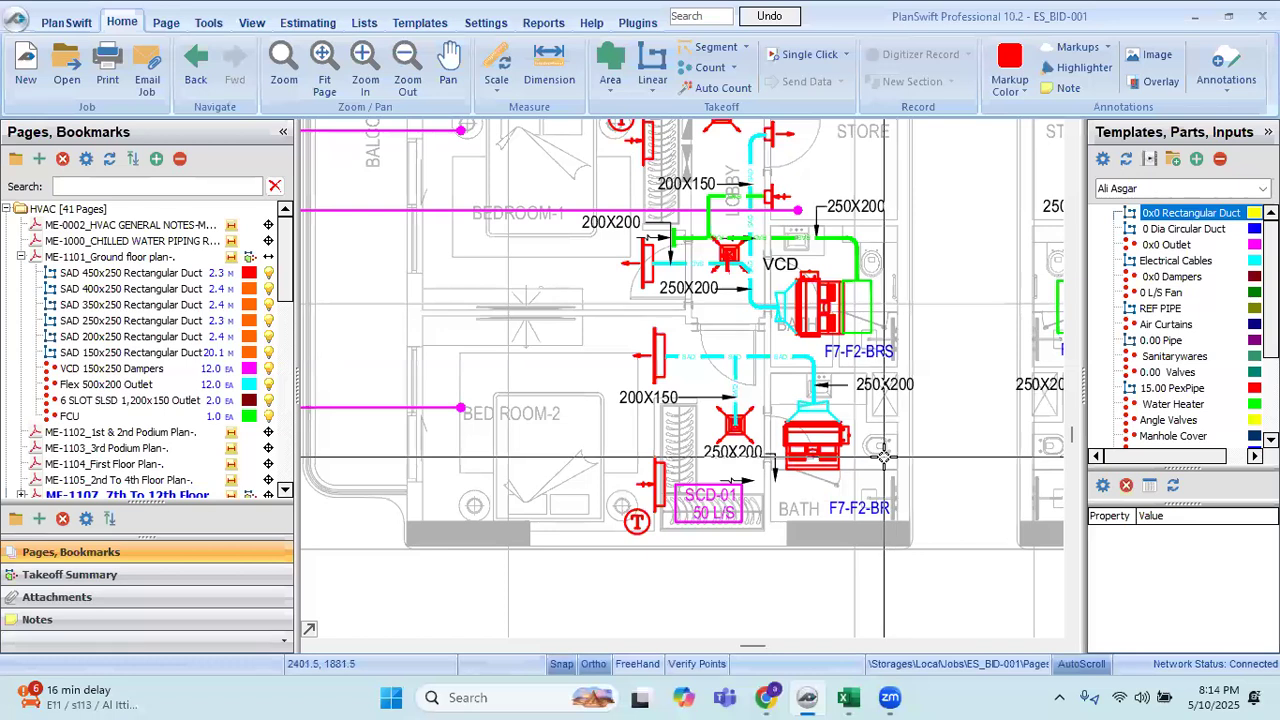
{"action": "scroll", "coordinate": [884, 458], "scroll_direction": "up", "scroll_amount": 2}
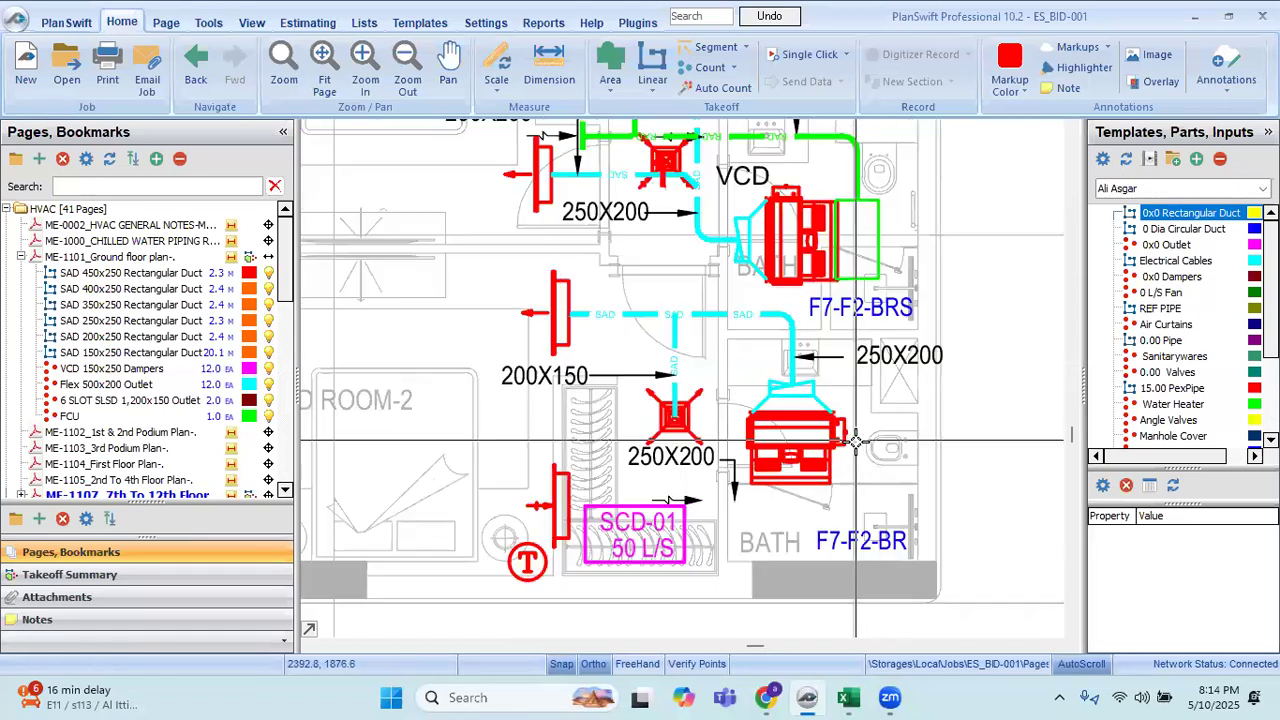
{"action": "scroll", "coordinate": [846, 400], "scroll_direction": "down", "scroll_amount": 1}
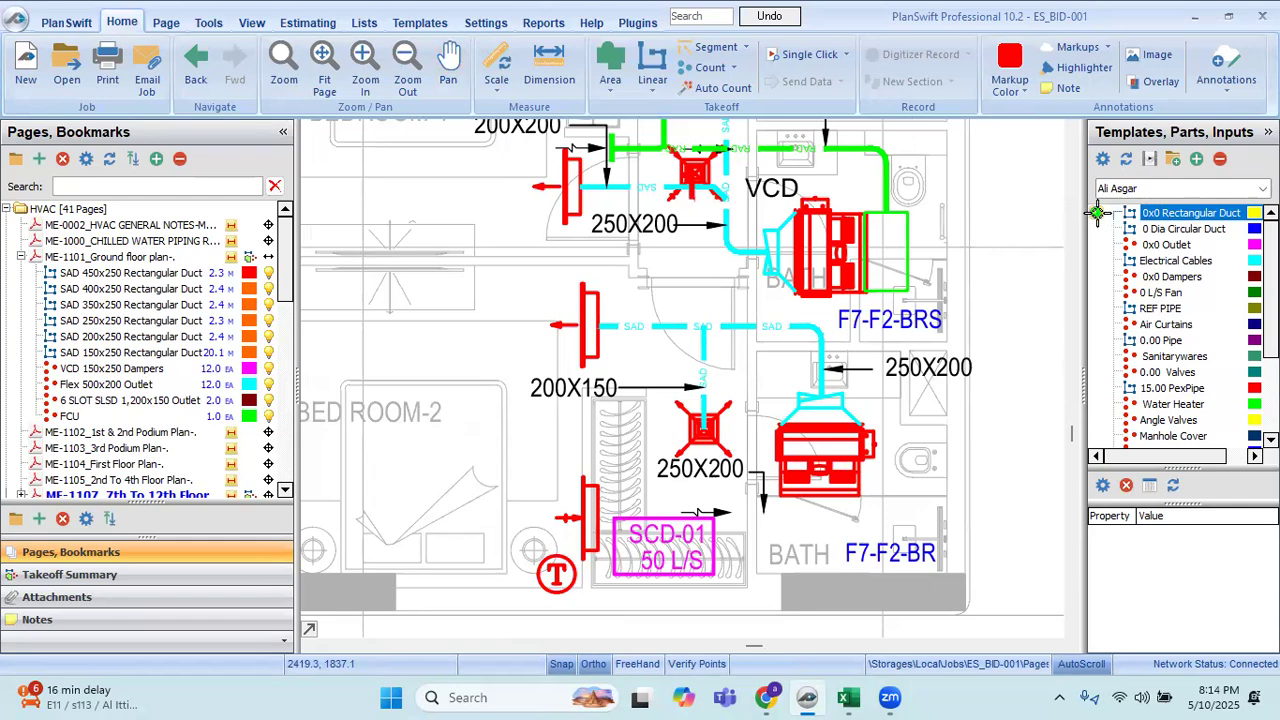
Widen the templates list, look through the duct and damper templates, and select the 0x0 Rectangular Duct template.
{"action": "left_click_drag", "start_coordinate": [1087, 293], "coordinate": [1028, 295]}
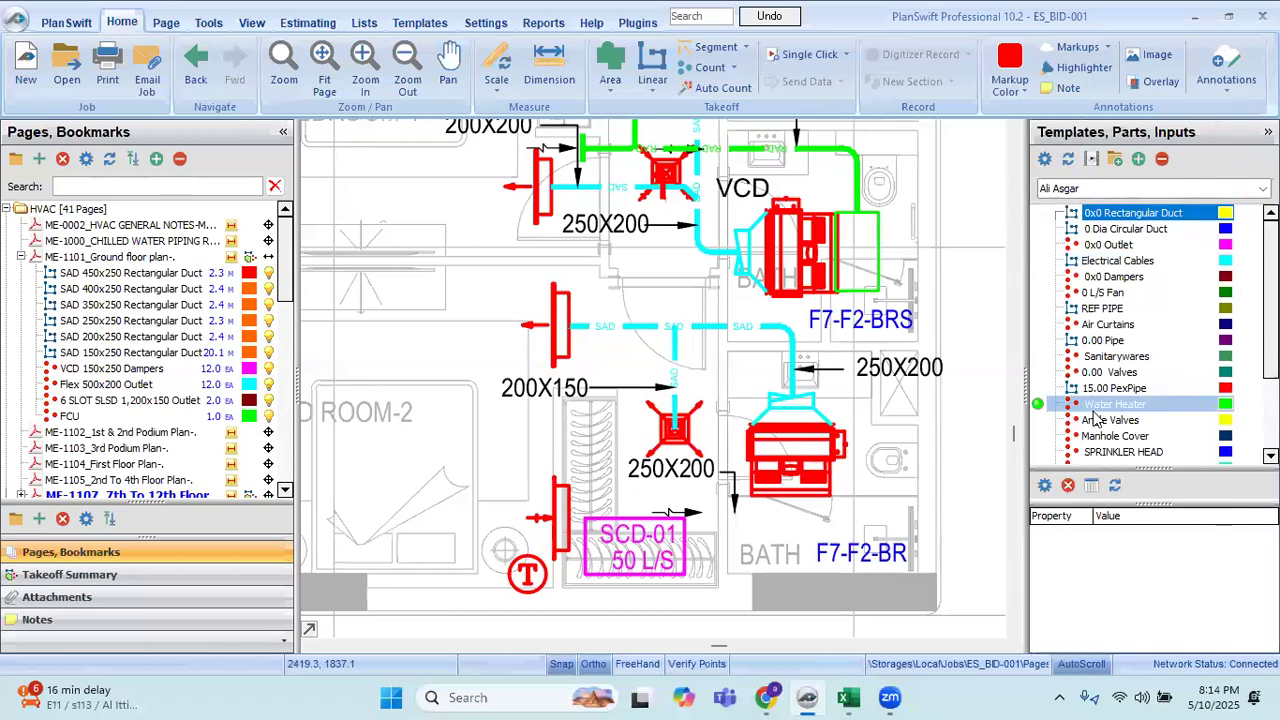
{"action": "left_click", "coordinate": [1105, 232]}
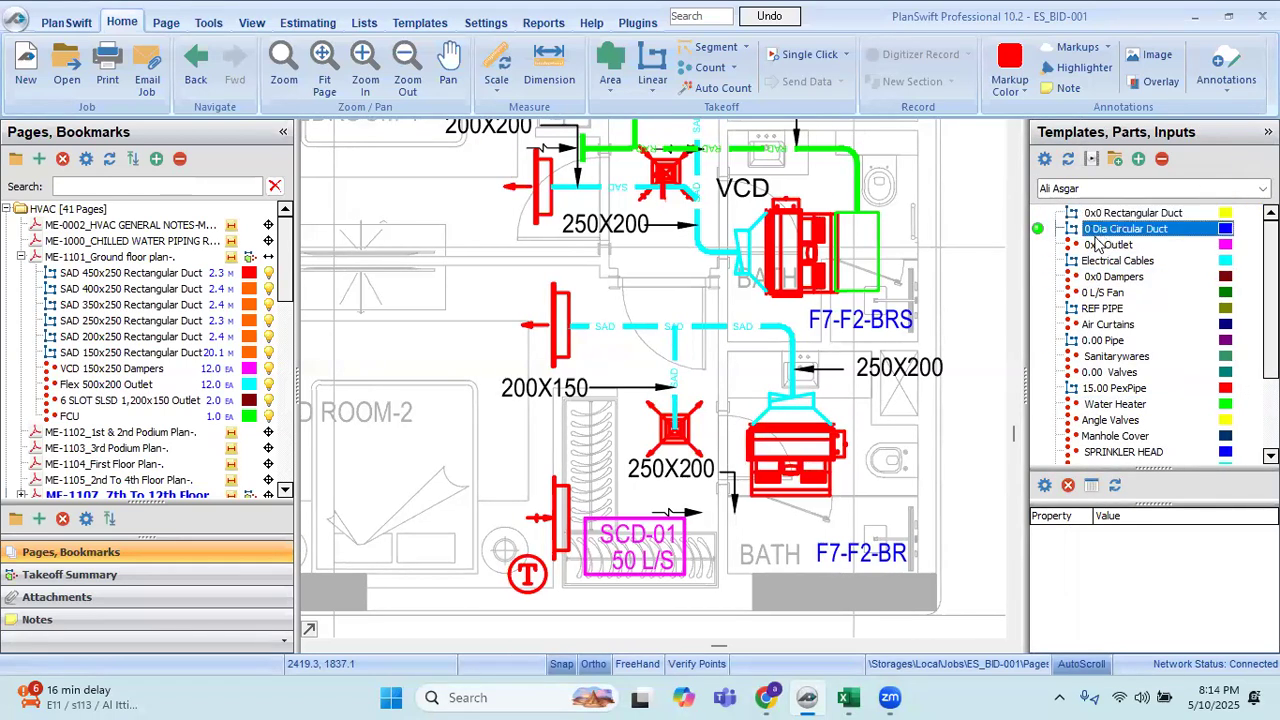
{"action": "left_click", "coordinate": [1140, 262]}
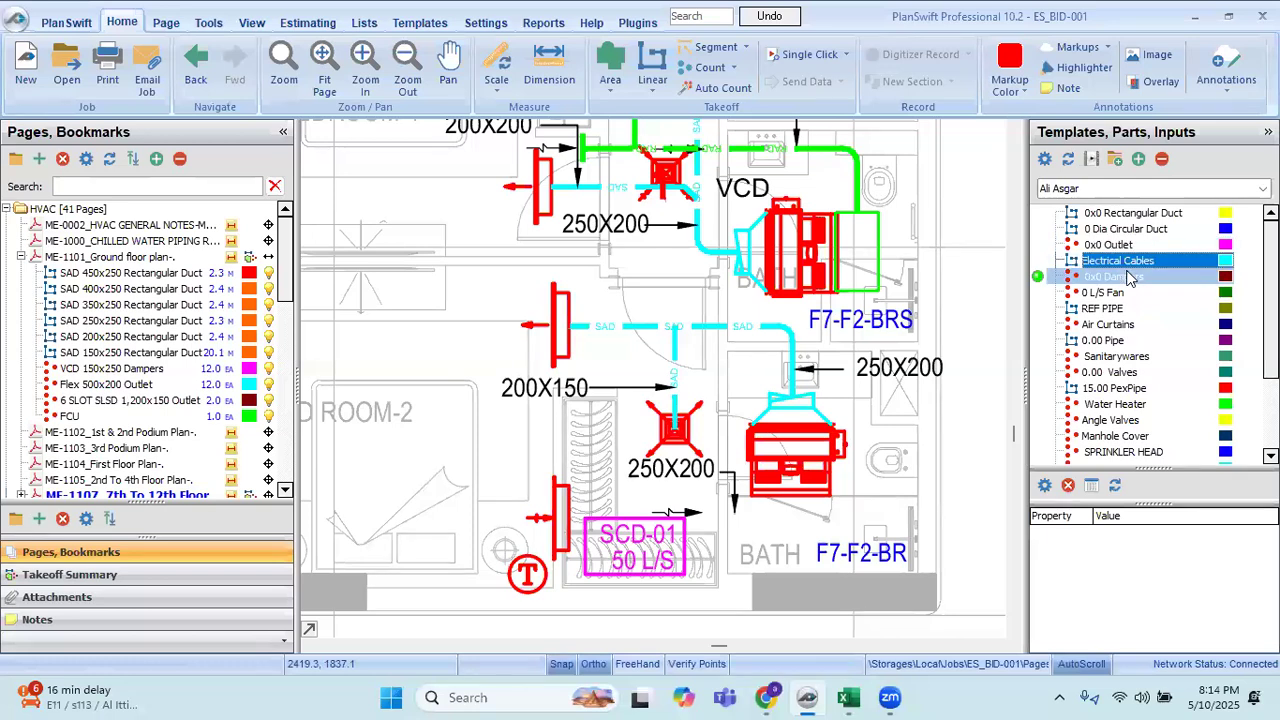
{"action": "left_click", "coordinate": [1128, 278]}
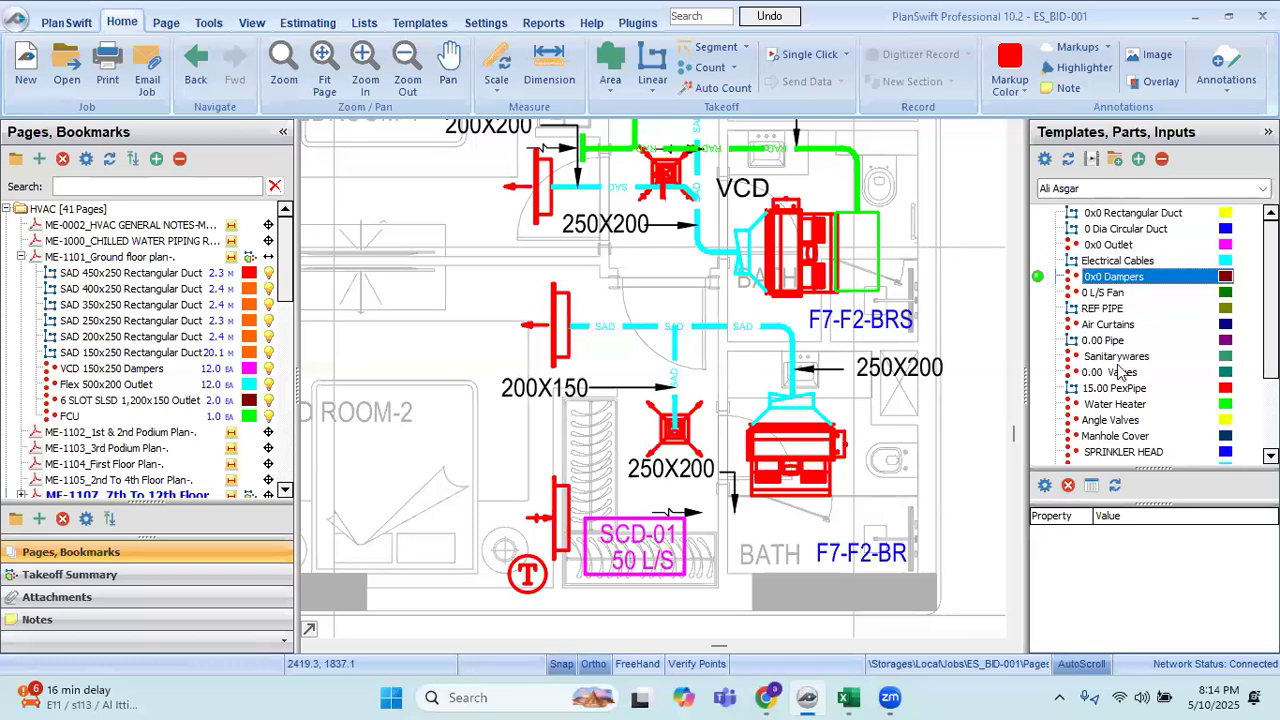
{"action": "left_click", "coordinate": [1108, 214]}
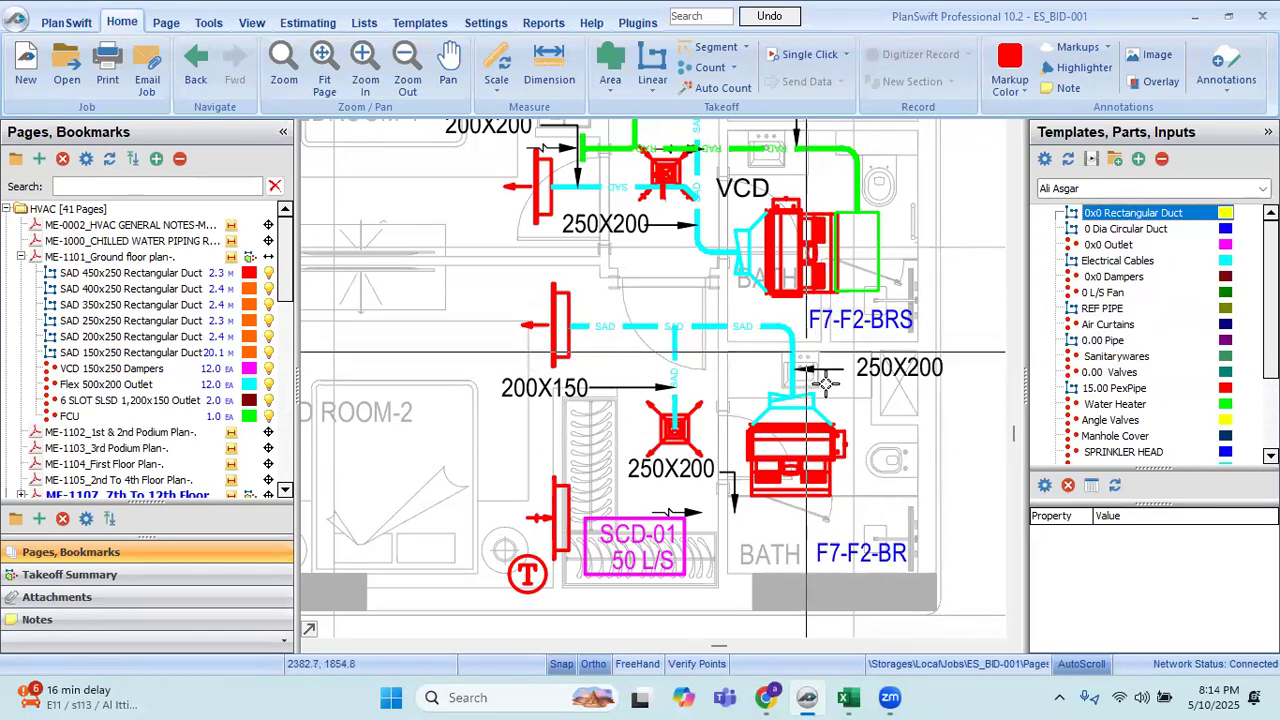
{"action": "scroll", "coordinate": [840, 380], "scroll_direction": "up", "scroll_amount": 2}
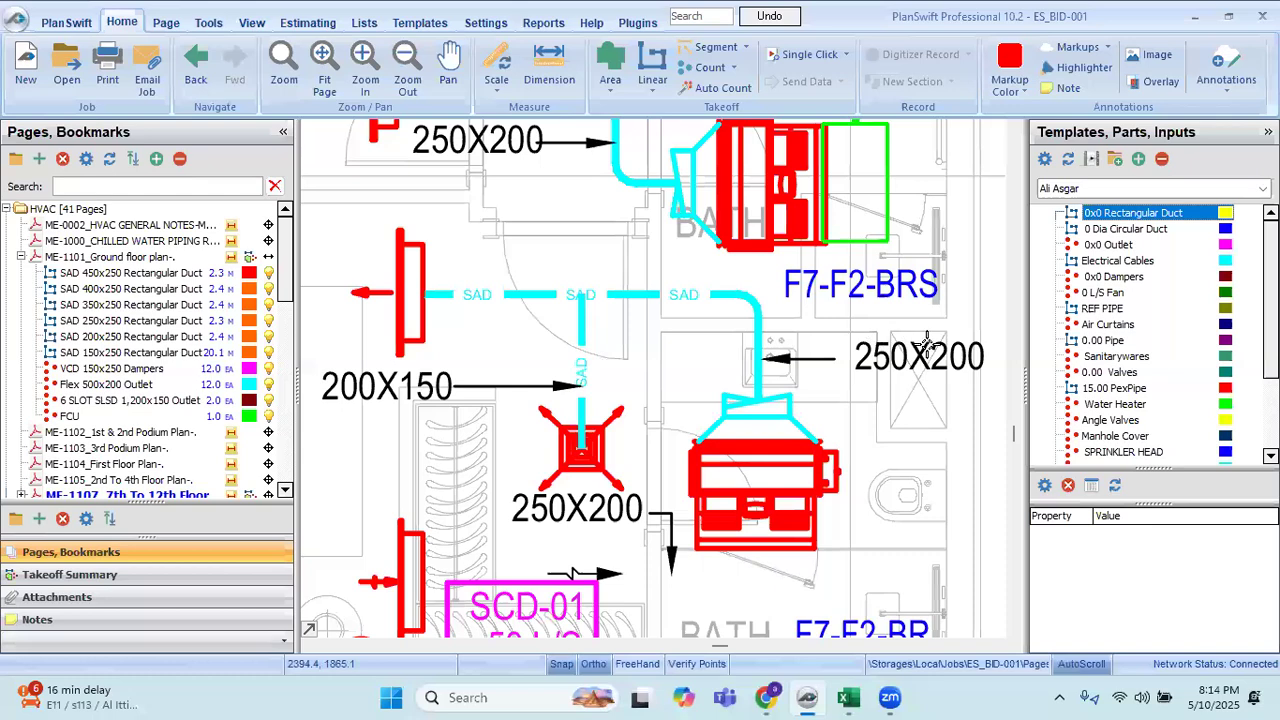
{"action": "scroll", "coordinate": [928, 345], "scroll_direction": "up", "scroll_amount": 1}
{"action": "scroll", "coordinate": [928, 345], "scroll_direction": "up", "scroll_amount": 1}
{"action": "scroll", "coordinate": [1118, 268], "scroll_direction": "down", "scroll_amount": 3}
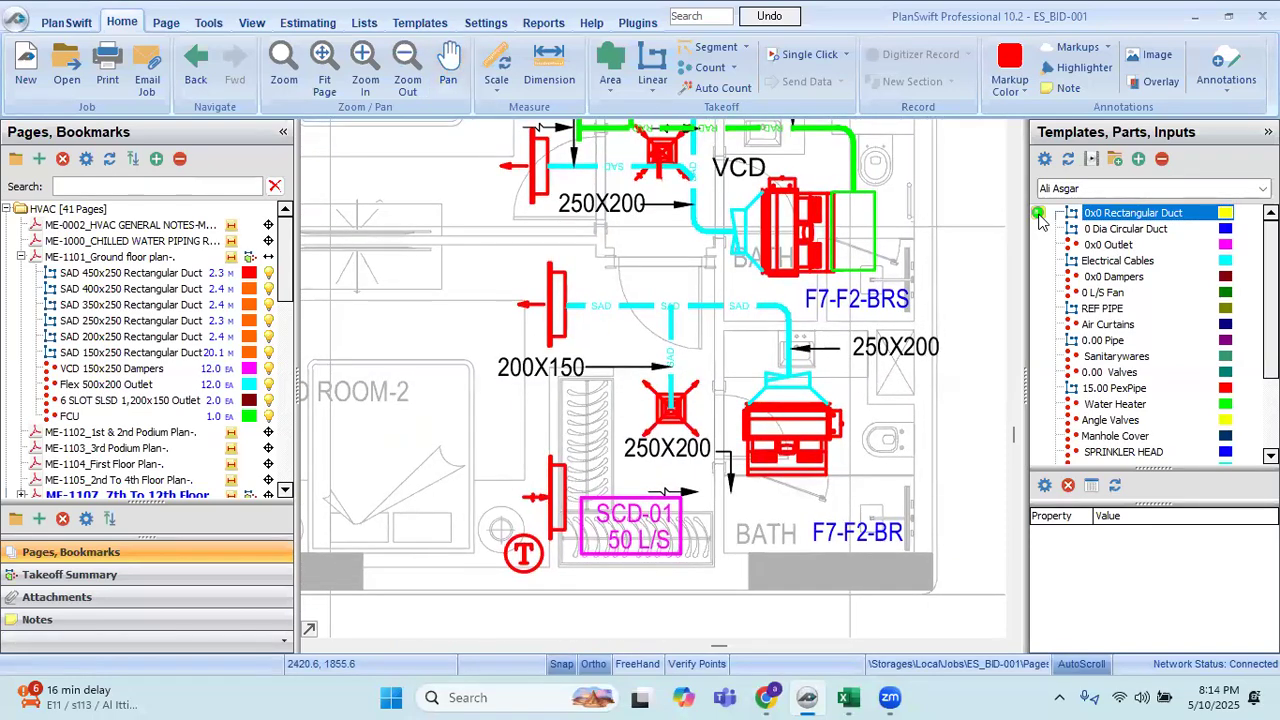
{"action": "double_click", "coordinate": [1040, 216]}
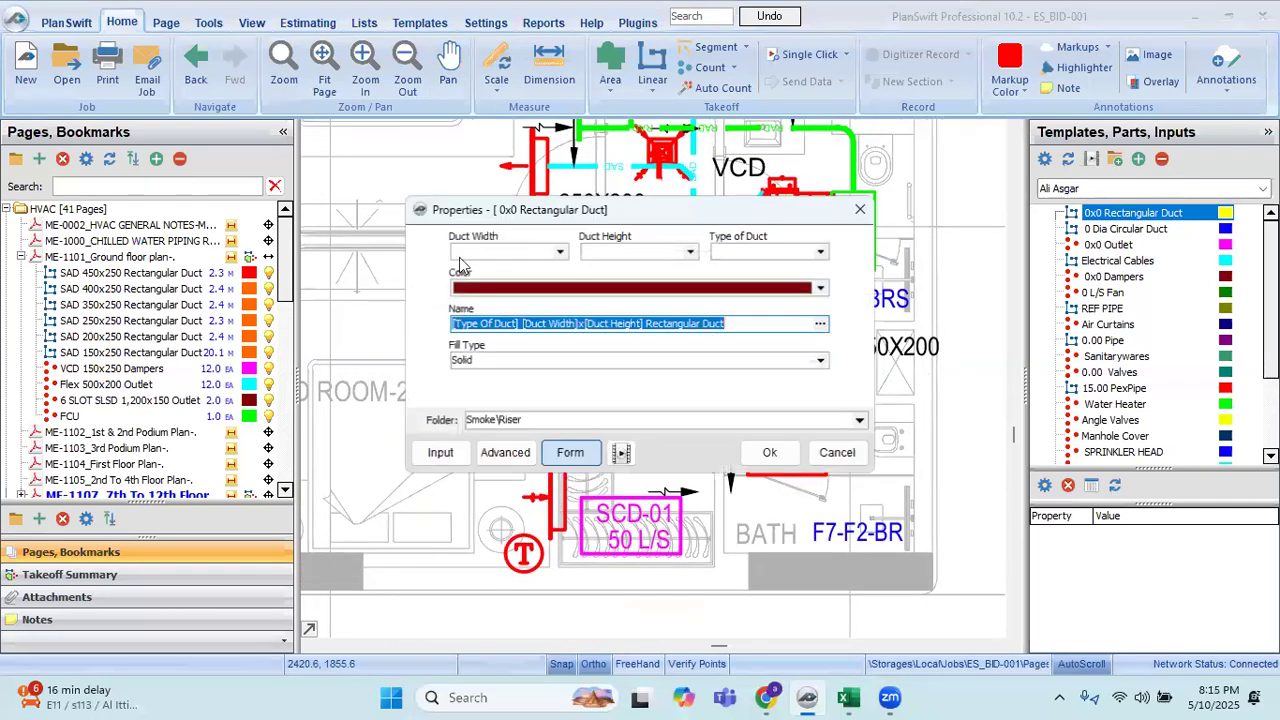
{"action": "left_click", "coordinate": [467, 253]}
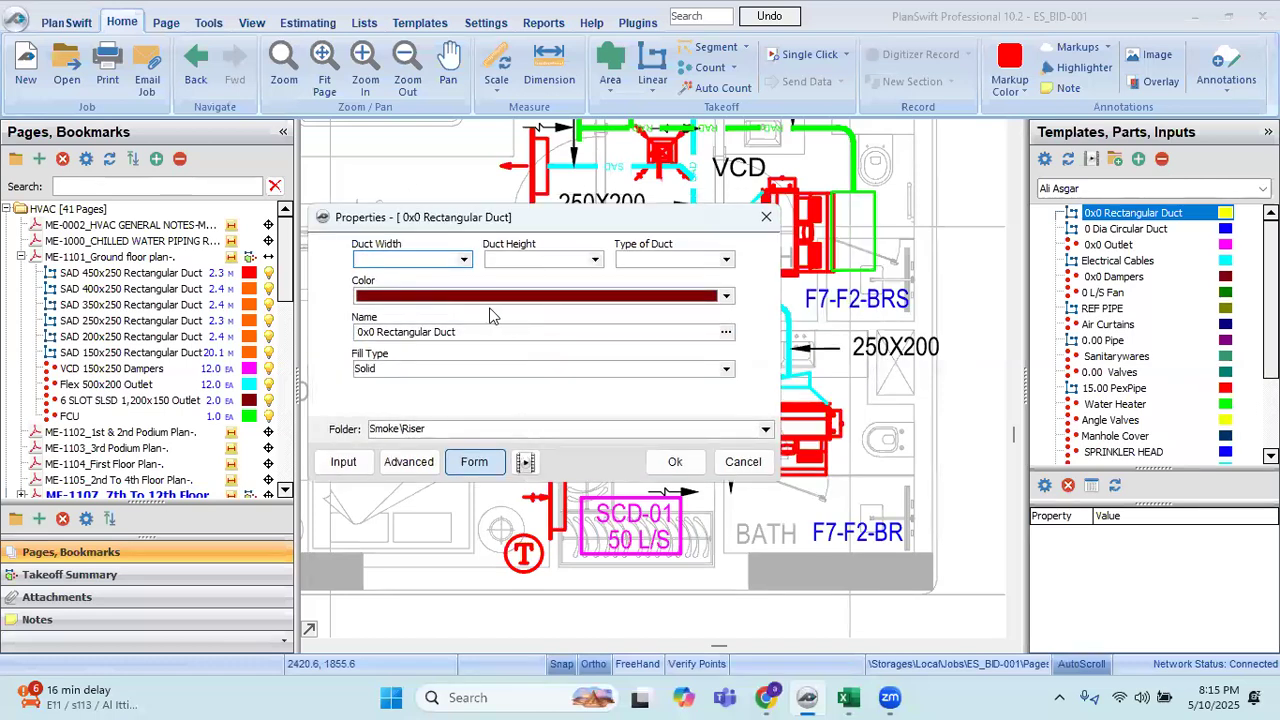
{"action": "type", "text": "250"}
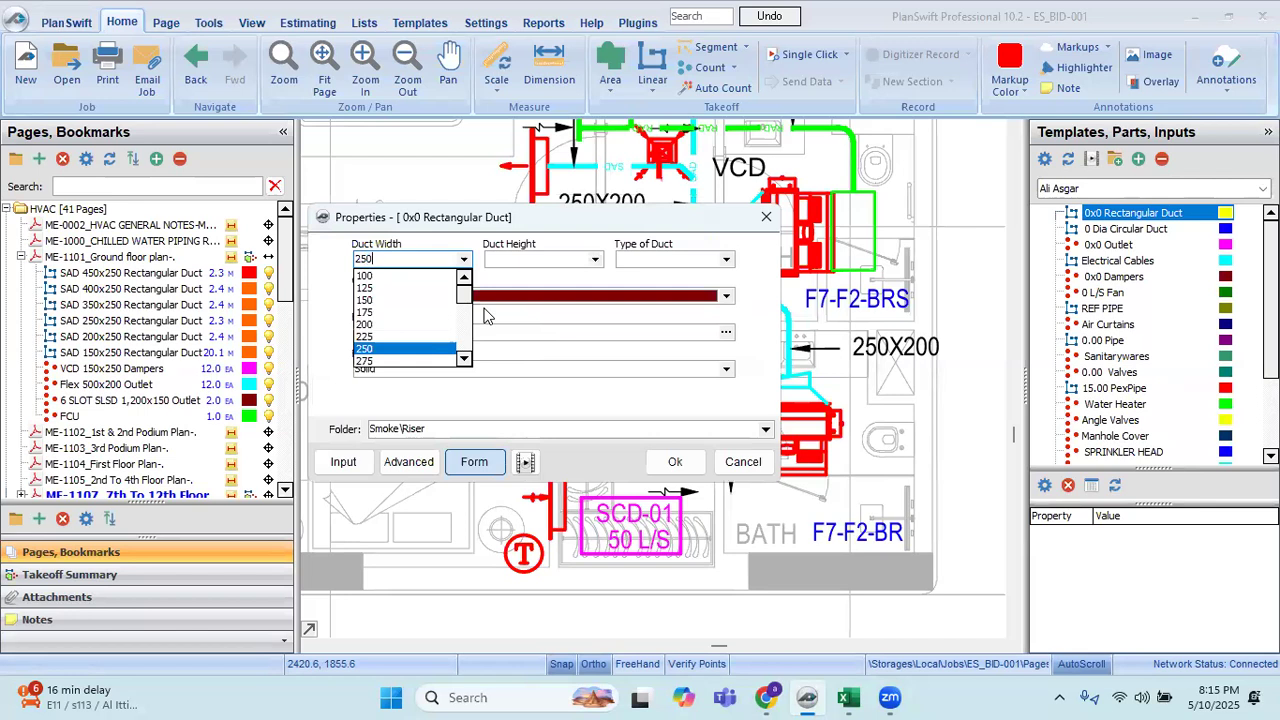
{"action": "left_click", "coordinate": [370, 350]}
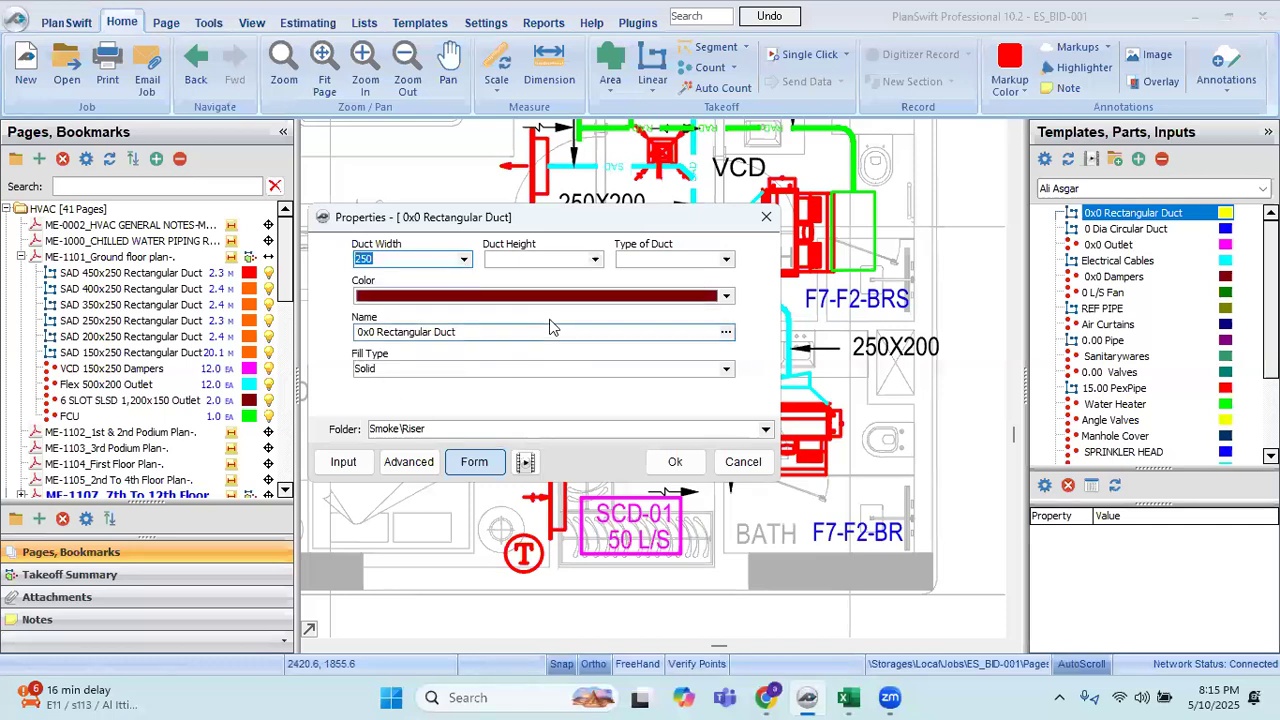
{"action": "key", "text": "Tab"}
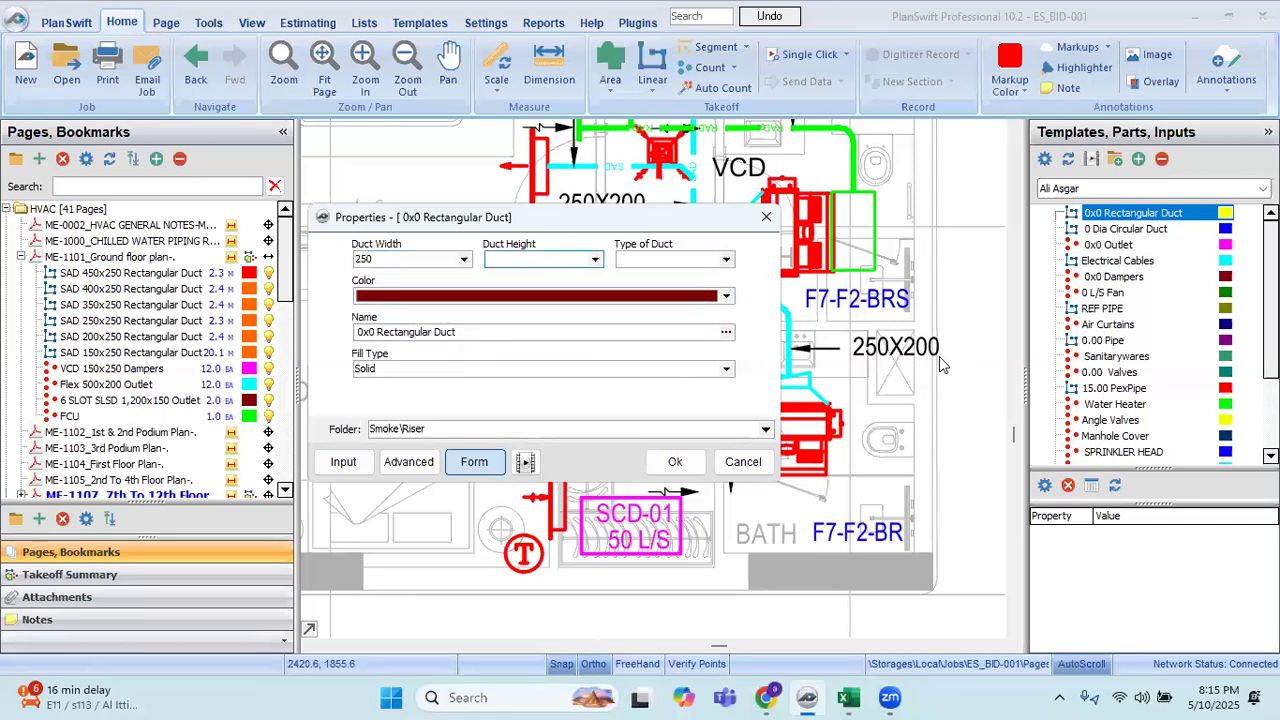
{"action": "type", "text": "200"}
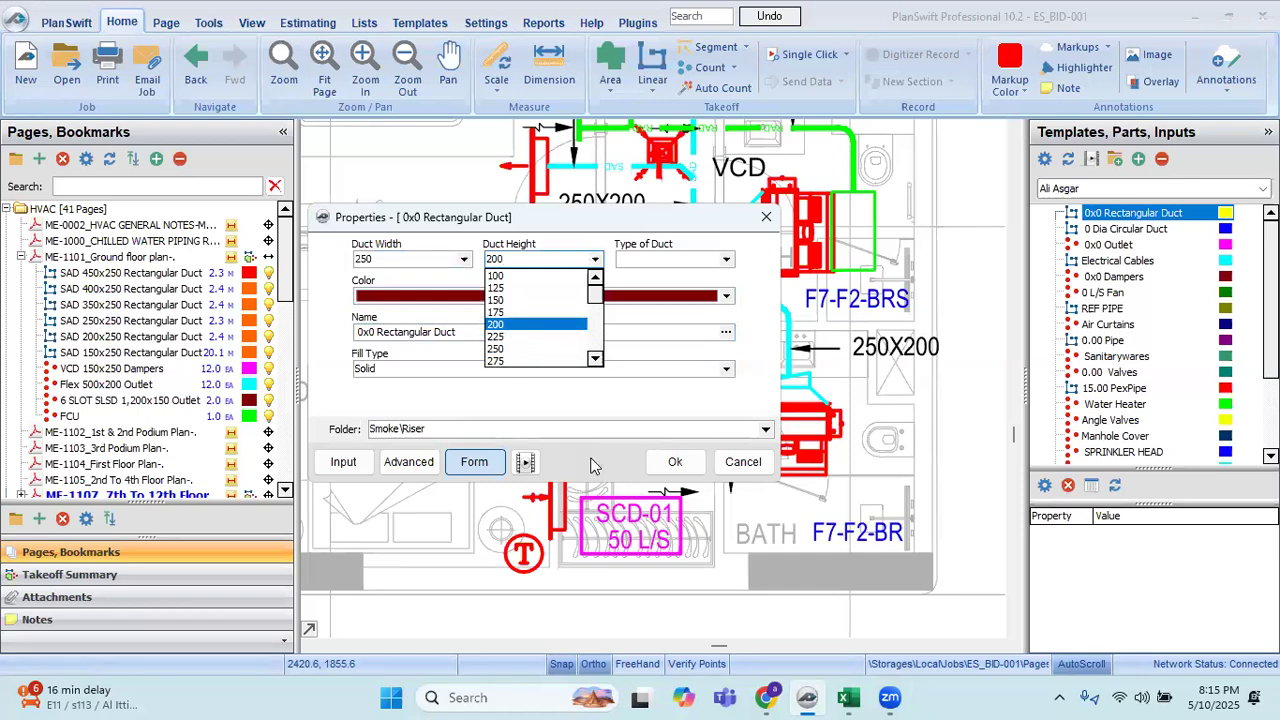
{"action": "key", "text": "Return"}
{"action": "left_click", "coordinate": [620, 258]}
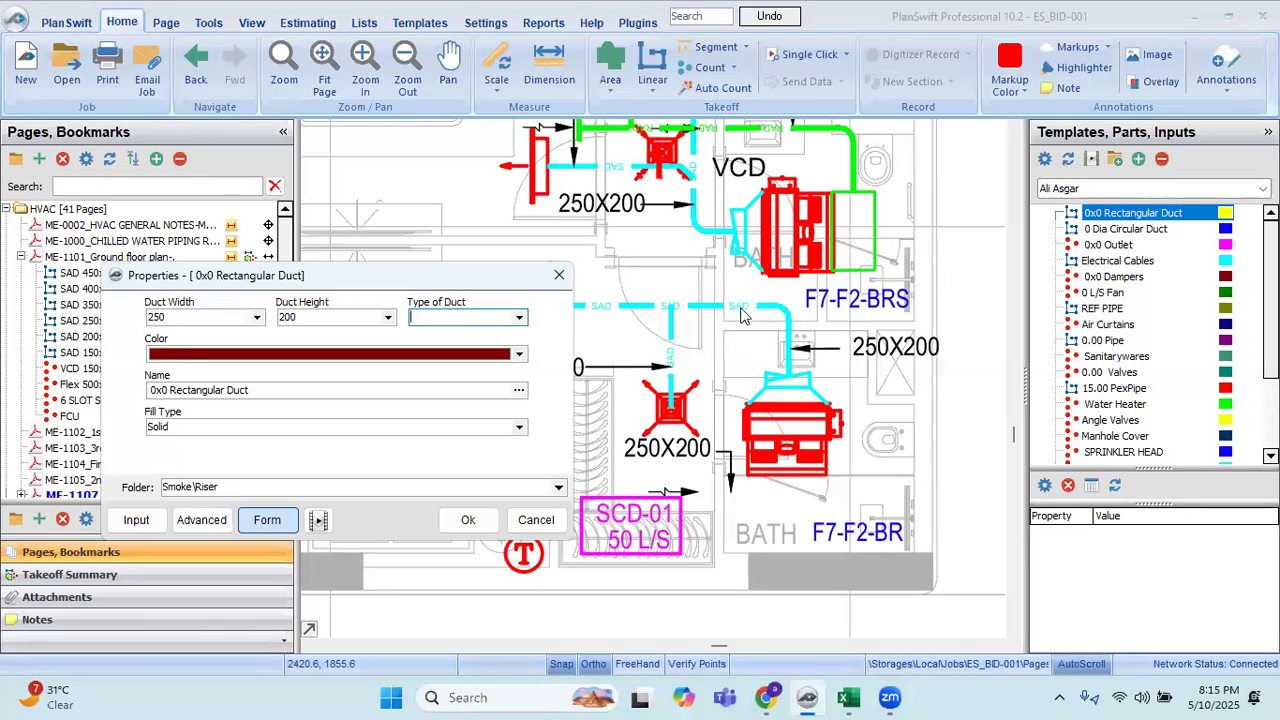
{"action": "left_click", "coordinate": [536, 519]}
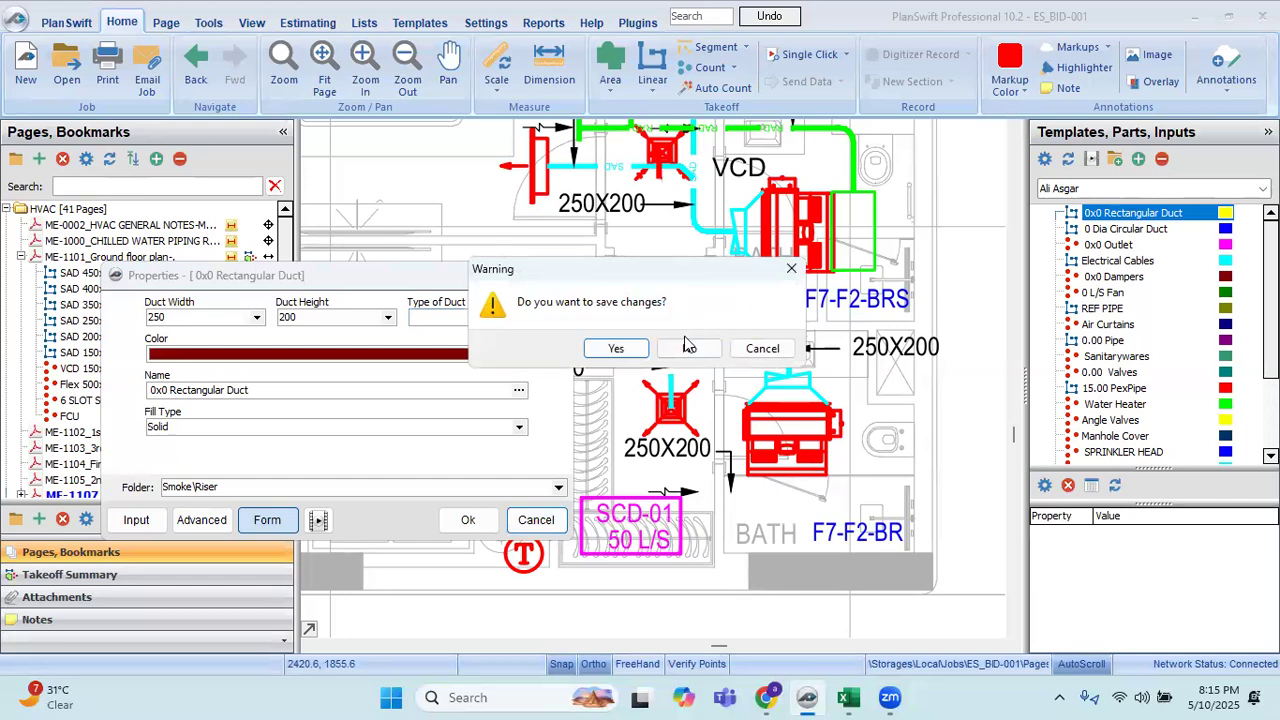
{"action": "left_click", "coordinate": [689, 349]}
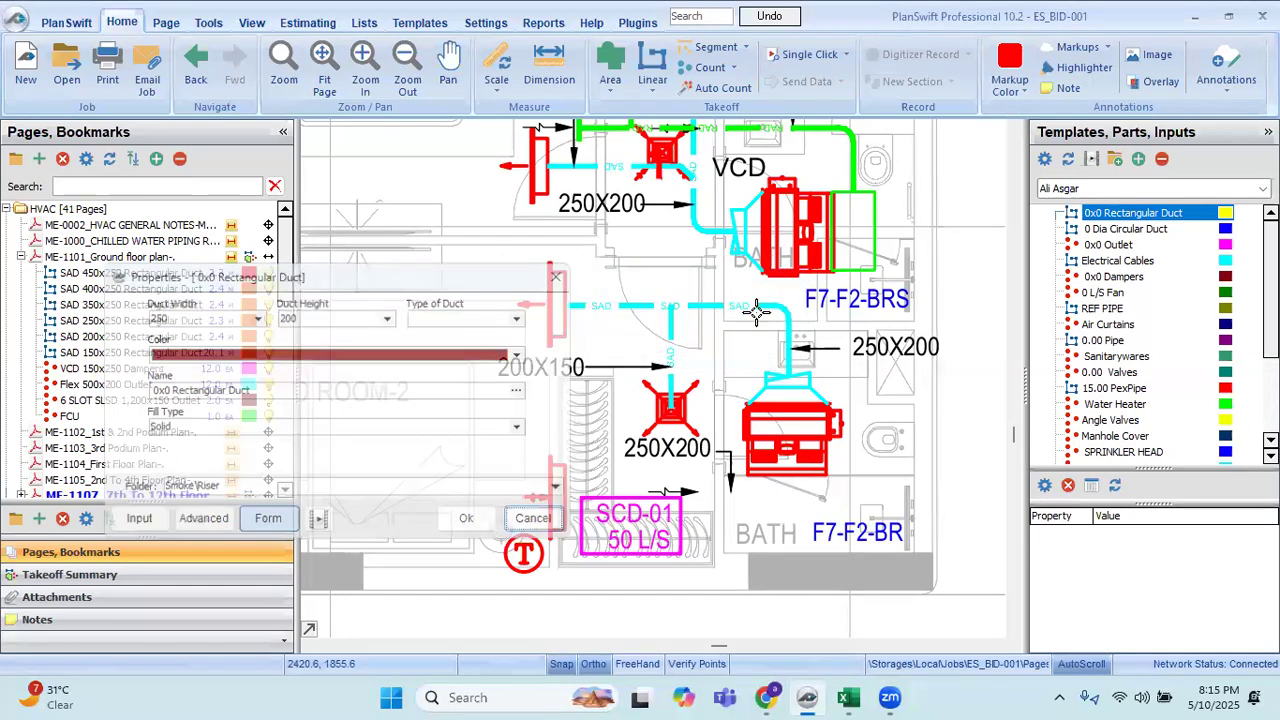
Set up a duct takeoff from the 0x0 Rectangular Duct template with width 250, height 200 and duct type SAD.
{"action": "scroll", "coordinate": [745, 333], "scroll_direction": "up", "scroll_amount": 3}
{"action": "scroll", "coordinate": [829, 391], "scroll_direction": "up", "scroll_amount": 2}
{"action": "scroll", "coordinate": [846, 503], "scroll_direction": "down", "scroll_amount": 3}
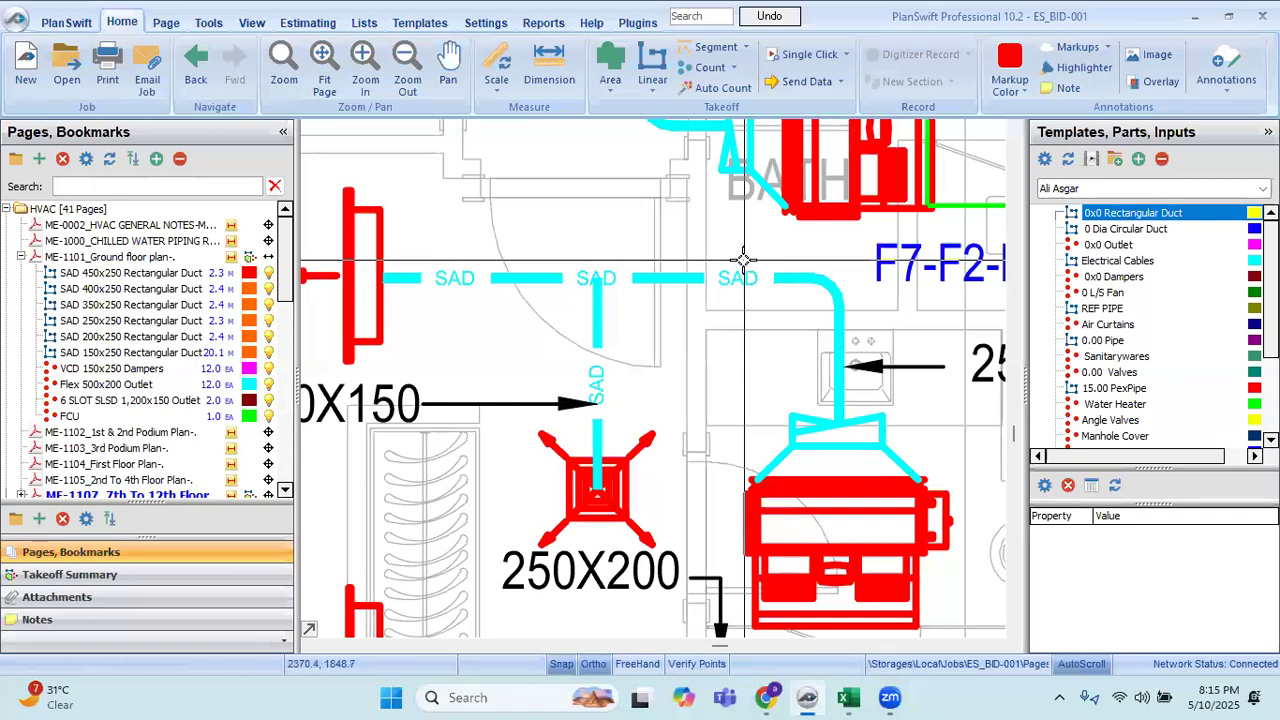
{"action": "scroll", "coordinate": [743, 260], "scroll_direction": "down", "scroll_amount": 2}
{"action": "scroll", "coordinate": [762, 340], "scroll_direction": "up", "scroll_amount": 1}
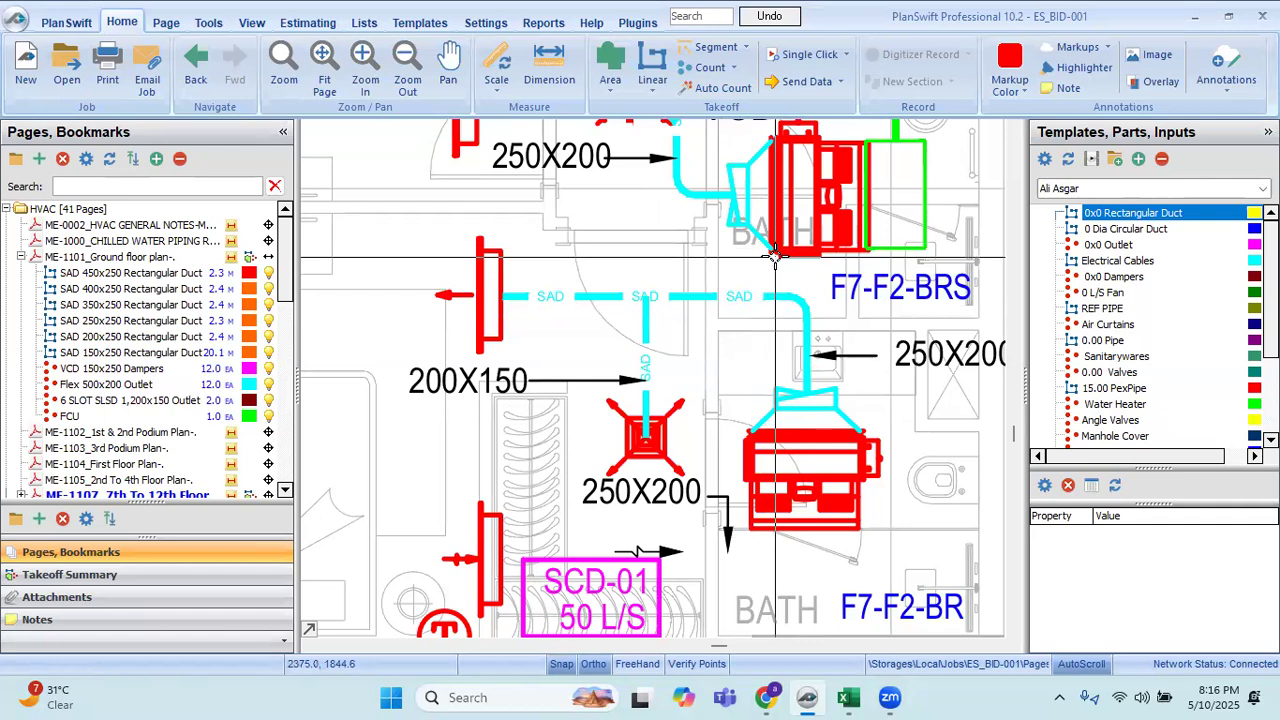
{"action": "double_click", "coordinate": [1040, 212]}
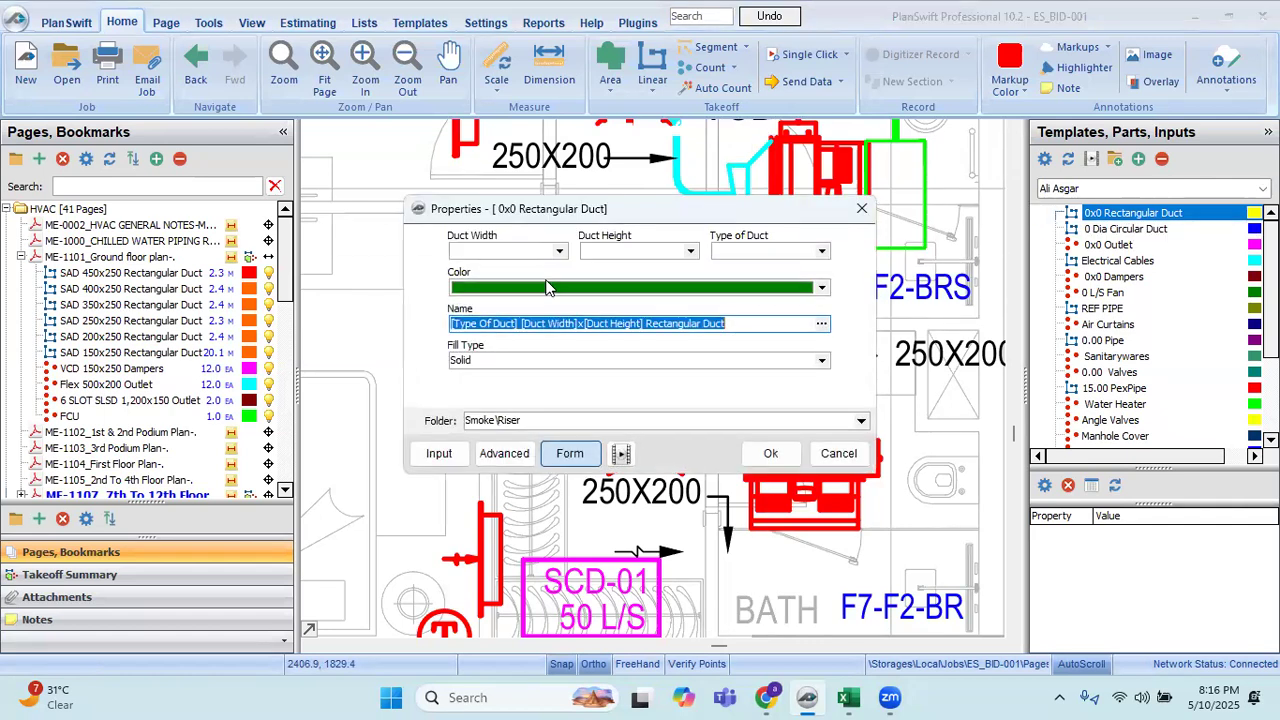
{"action": "left_click", "coordinate": [530, 256]}
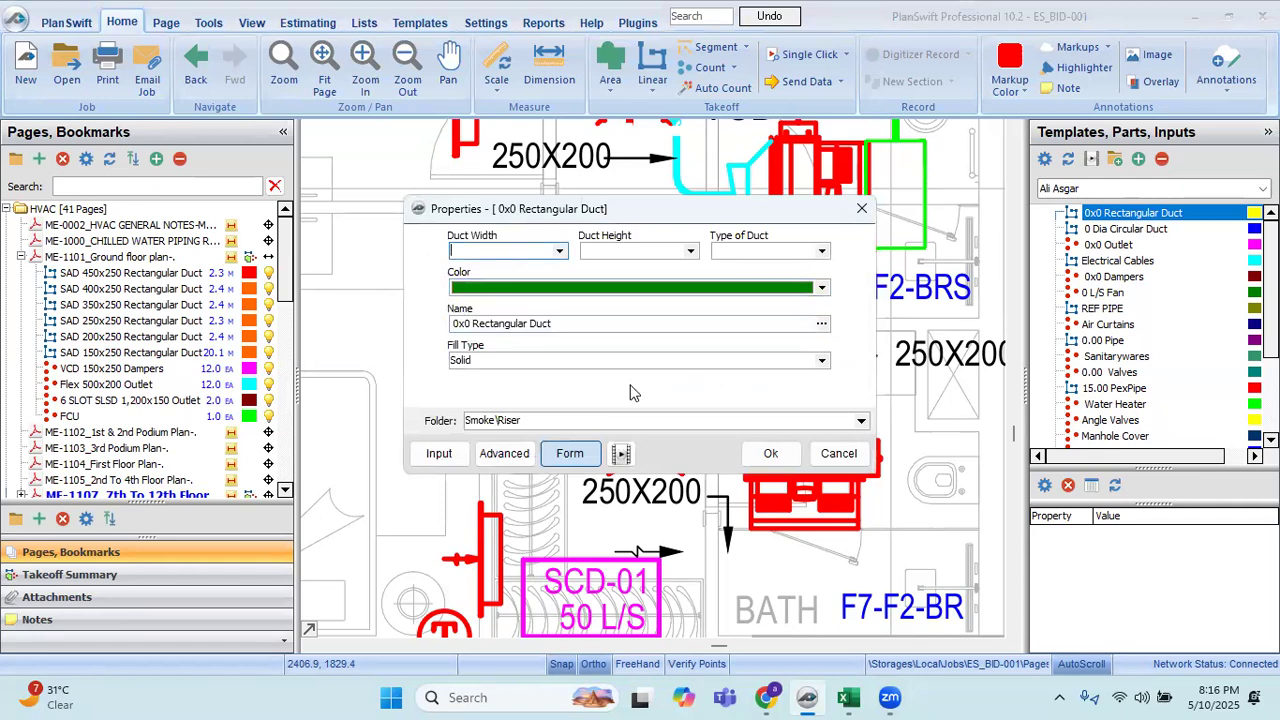
{"action": "type", "text": "250"}
{"action": "key", "text": "Tab"}
{"action": "type", "text": "200"}
{"action": "key", "text": "Tab"}
{"action": "type", "text": "S"}
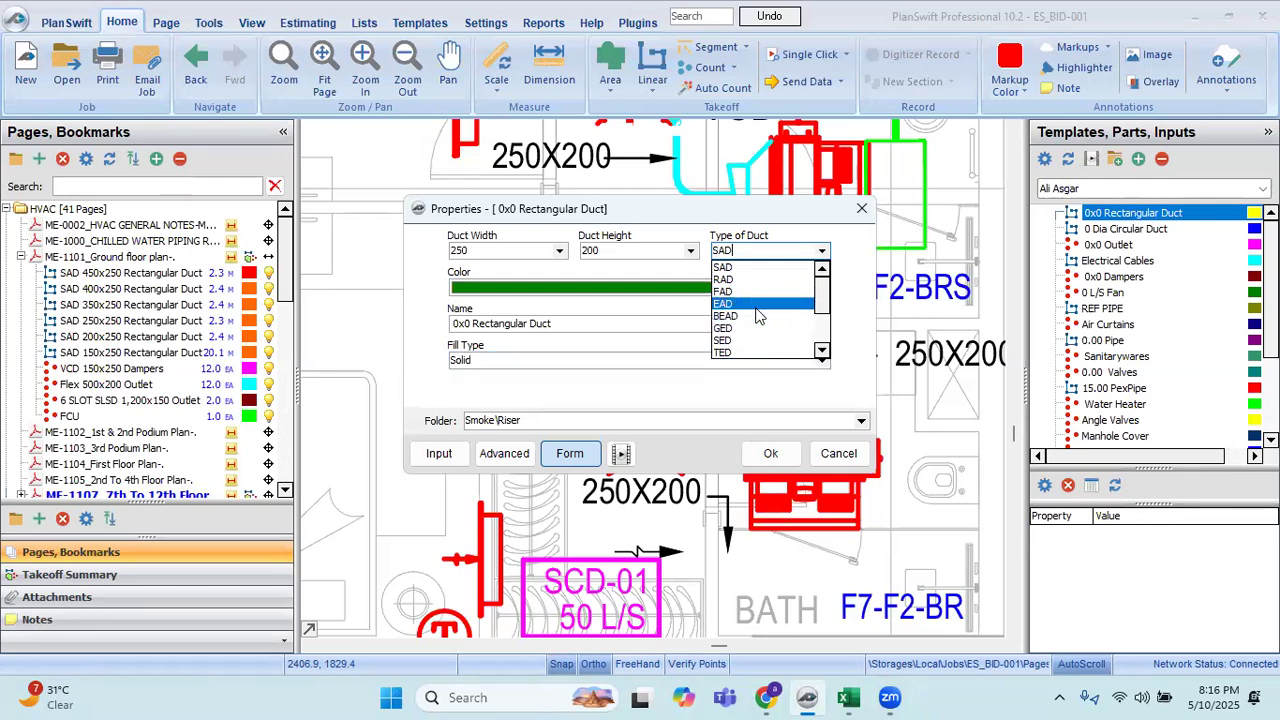
{"action": "left_click", "coordinate": [729, 268]}
Assign the new duct takeoff to the AC\Floor 7 to 12 folder and accept its properties.
{"action": "left_click", "coordinate": [860, 421]}
{"action": "scroll", "coordinate": [587, 480], "scroll_direction": "up", "scroll_amount": 3}
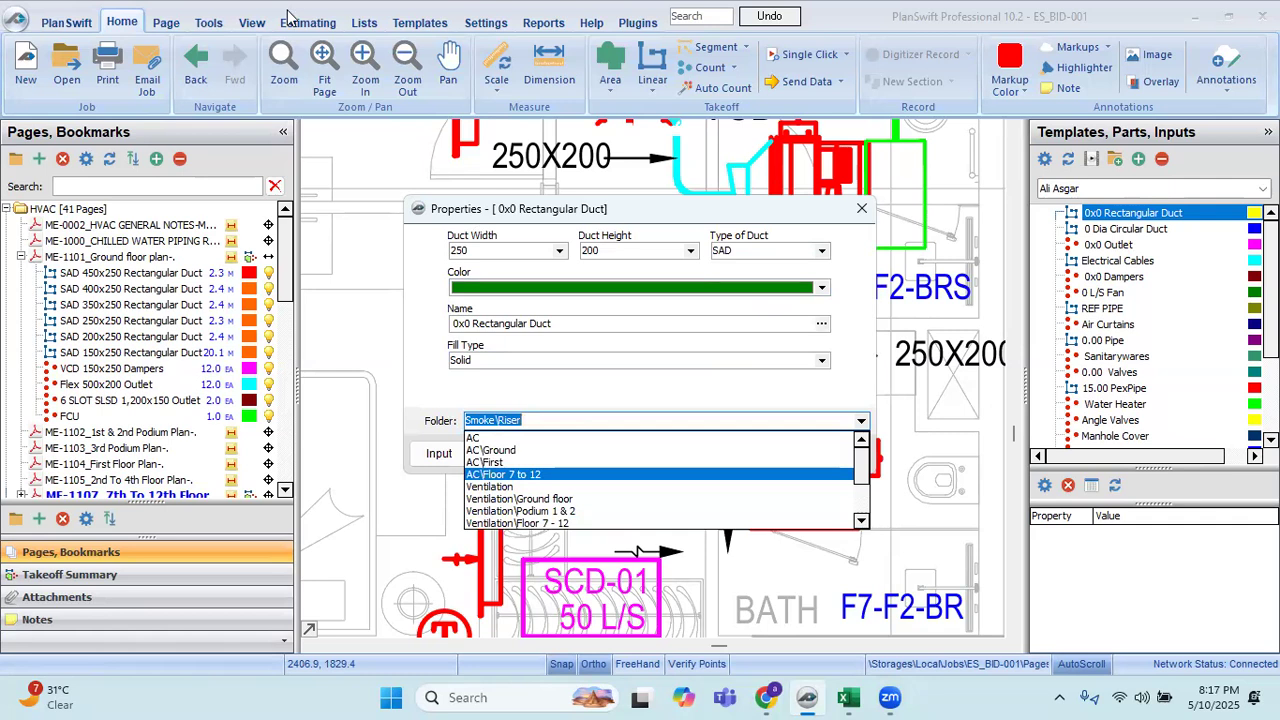
{"action": "left_click", "coordinate": [545, 475]}
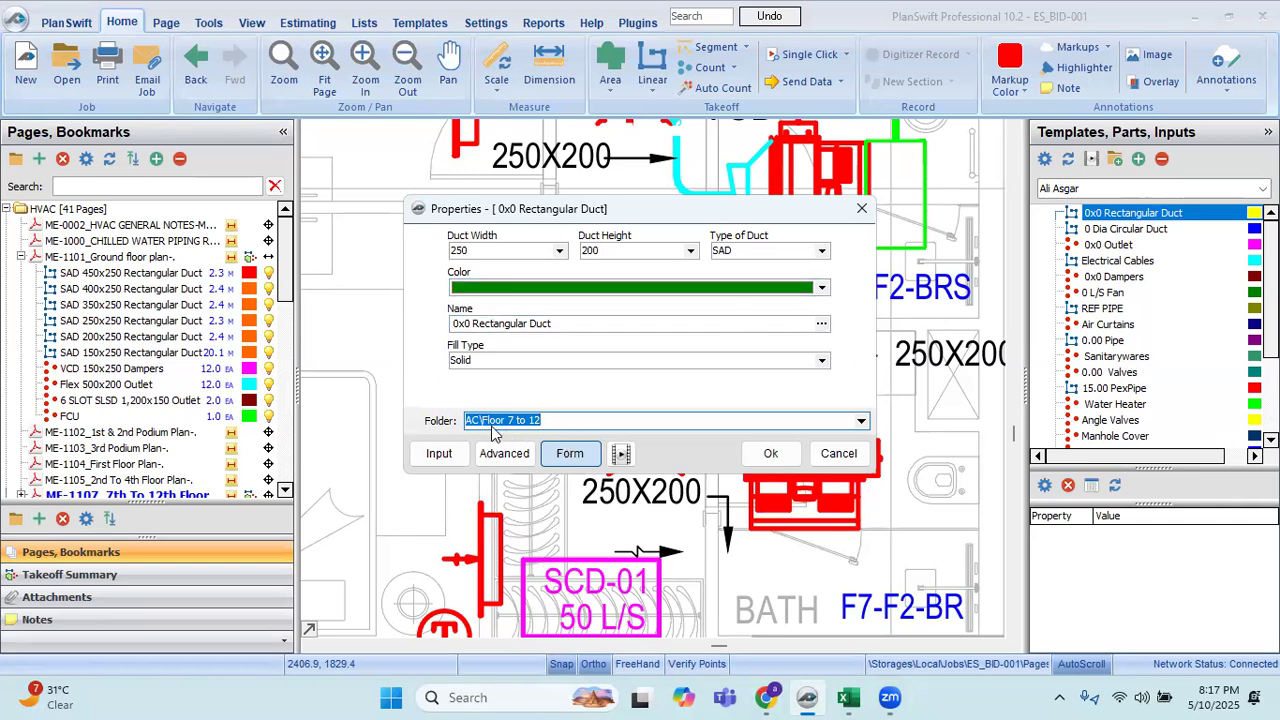
{"action": "left_click", "coordinate": [770, 453]}
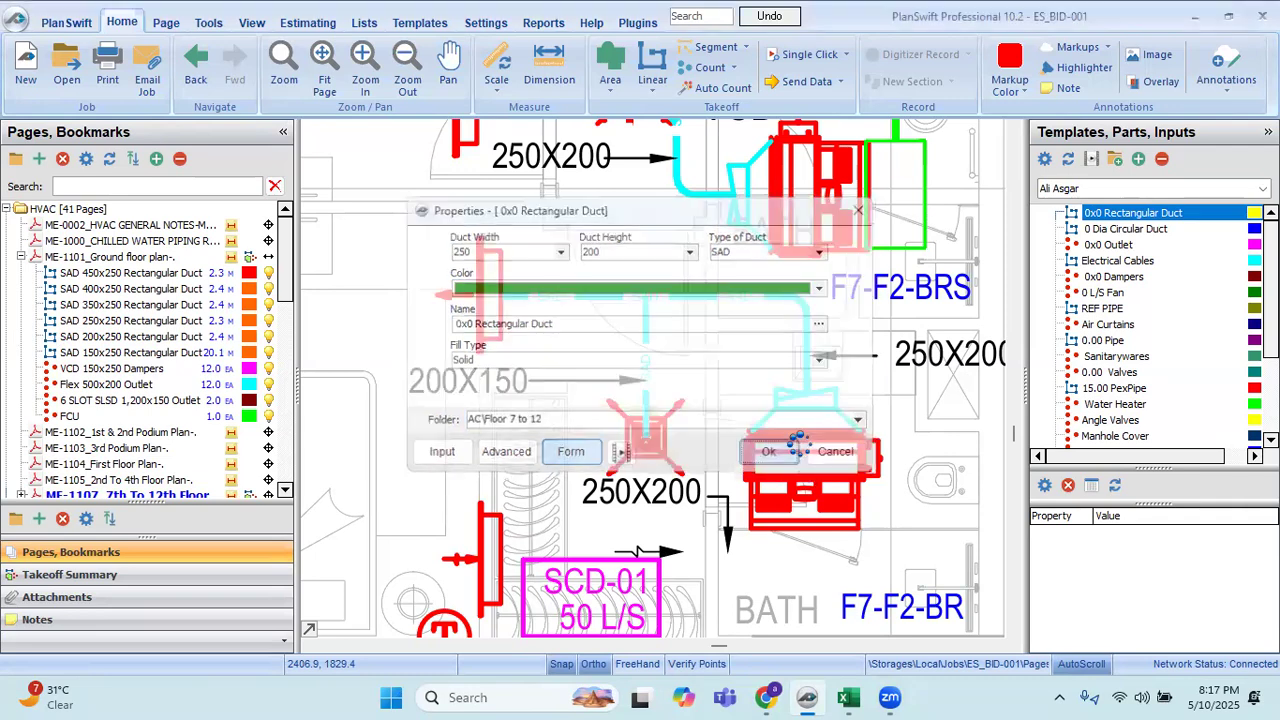
Trace the SAD 250x200 duct from the F7-F2-BR unit around the bend to the branch tee, about 2.5 m long.
{"action": "mouse_move", "coordinate": [950, 451]}
{"action": "left_mouse_down"}
{"action": "mouse_move", "coordinate": [815, 453]}
{"action": "mouse_move", "coordinate": [831, 443]}
{"action": "mouse_move", "coordinate": [741, 471]}
{"action": "left_mouse_up"}
{"action": "scroll", "coordinate": [741, 471], "scroll_direction": "up", "scroll_amount": 2}
{"action": "left_click", "coordinate": [748, 462]}
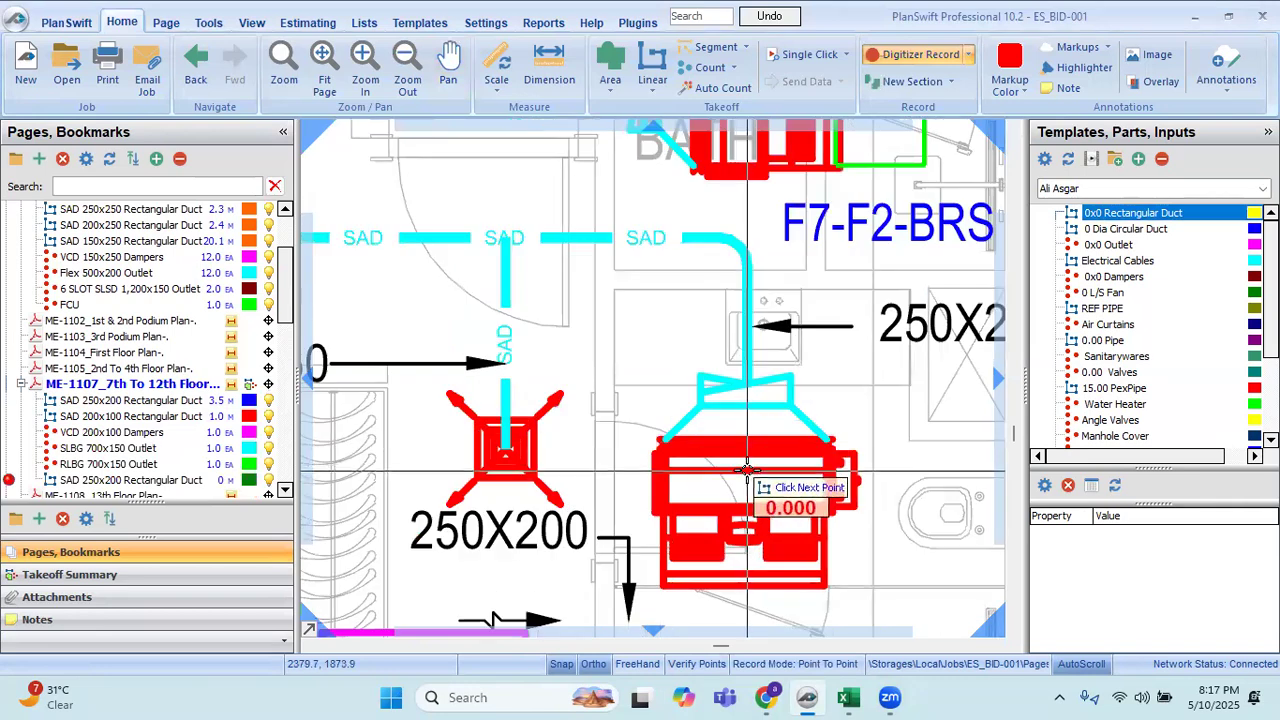
{"action": "left_click", "coordinate": [760, 320]}
{"action": "mouse_move", "coordinate": [521, 324]}
{"action": "left_mouse_down"}
{"action": "mouse_move", "coordinate": [788, 345]}
{"action": "mouse_move", "coordinate": [650, 330]}
{"action": "left_mouse_up"}
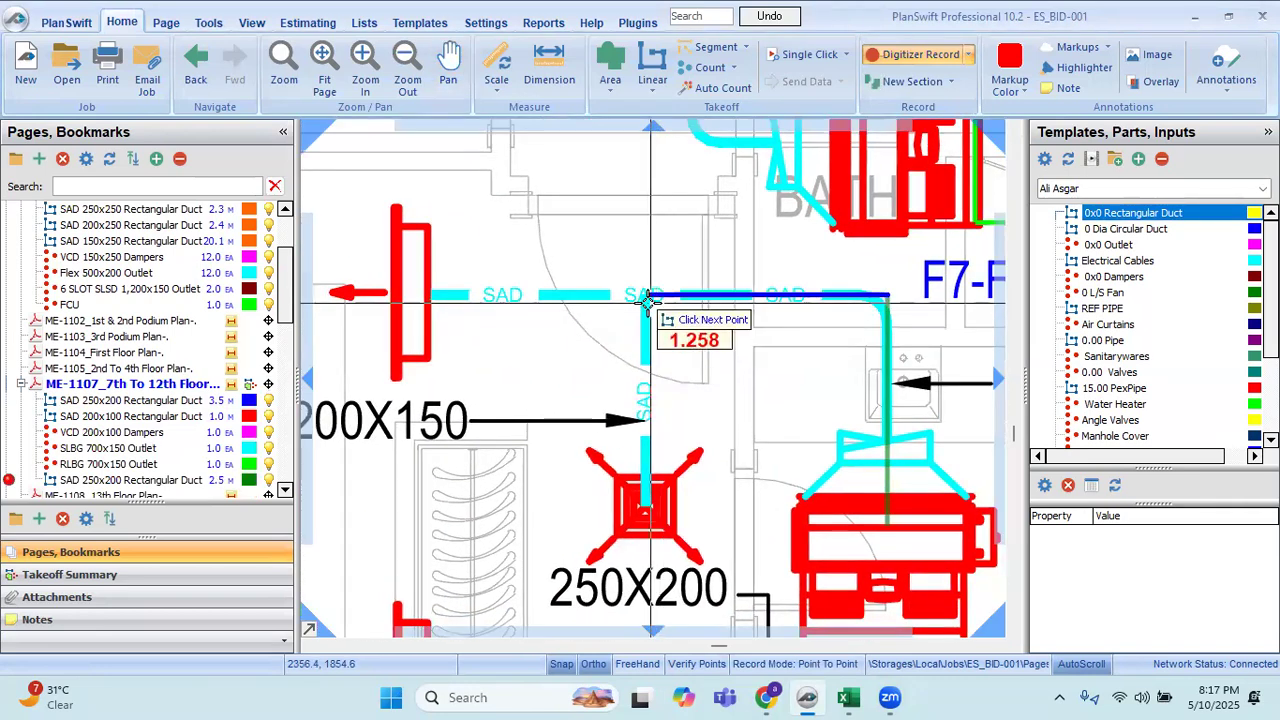
{"action": "left_click", "coordinate": [645, 298]}
{"action": "right_click", "coordinate": [652, 226]}
{"action": "left_click", "coordinate": [677, 260]}
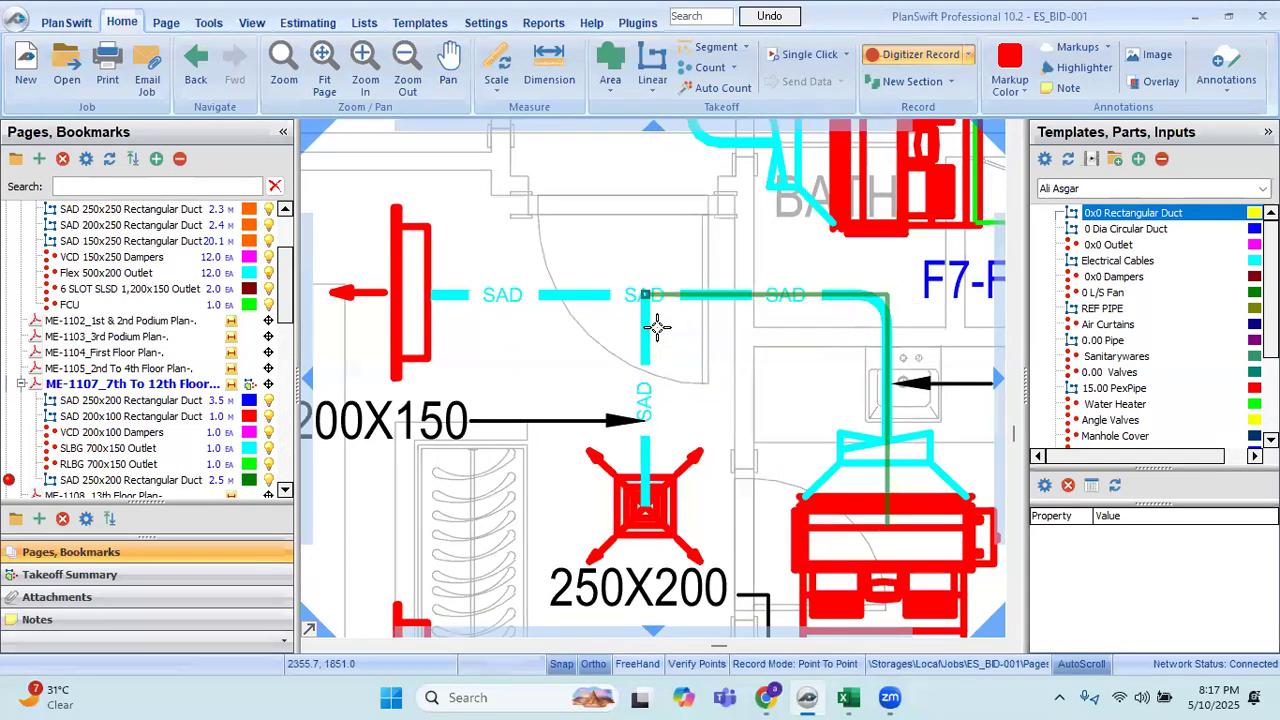
{"action": "scroll", "coordinate": [657, 326], "scroll_direction": "down", "scroll_amount": 3}
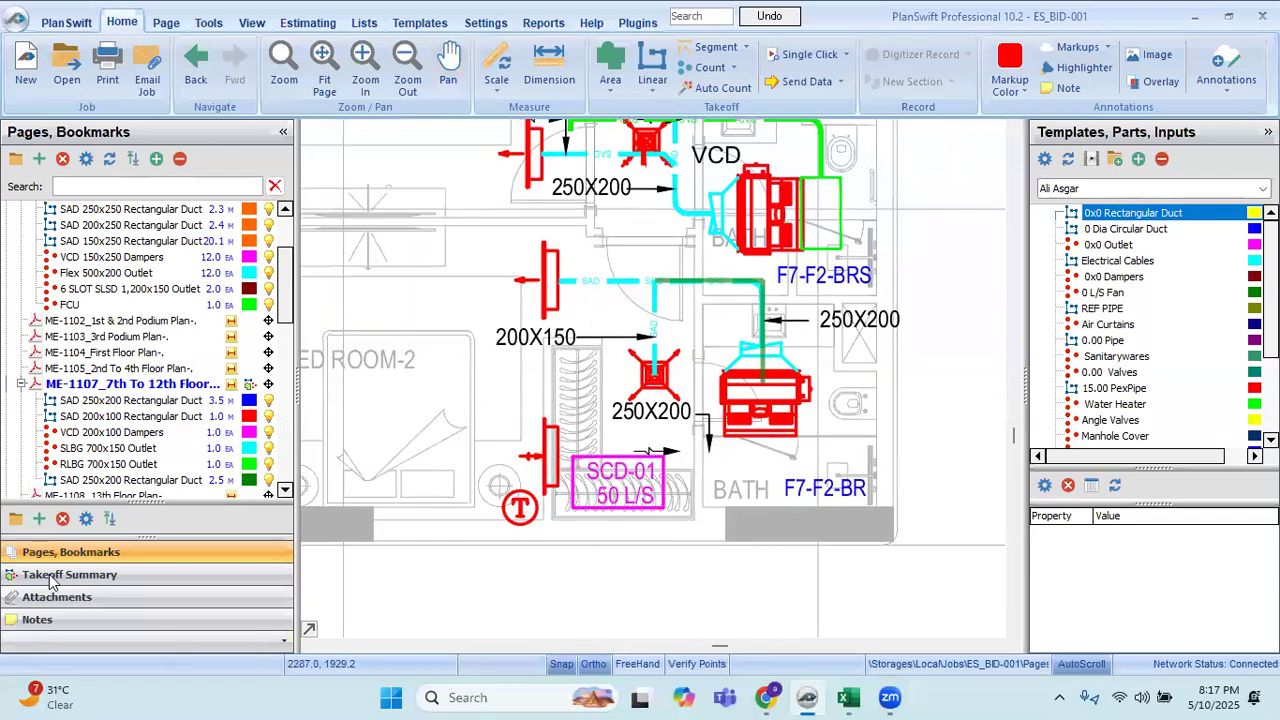
Show the takeoff summary and select the traced SAD 250x200 duct to review its entry in the Floor 7 to 12 folder.
{"action": "left_click", "coordinate": [52, 580]}
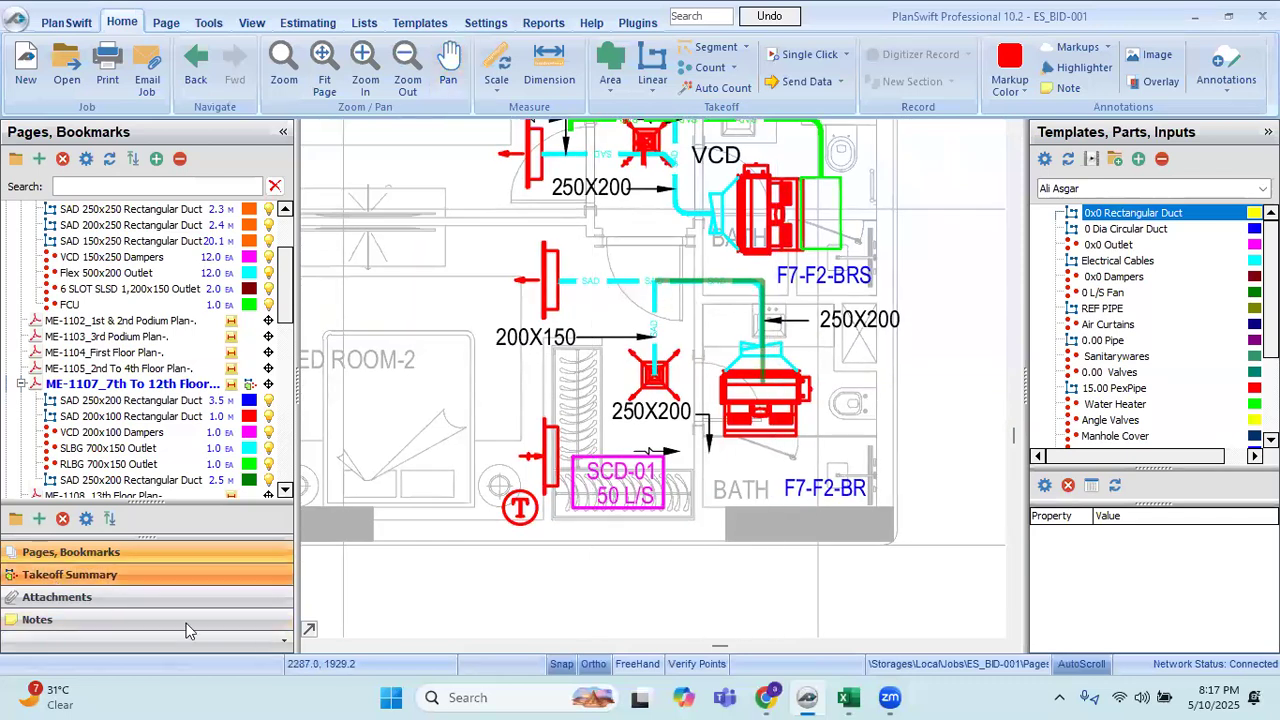
{"action": "left_click", "coordinate": [770, 300]}
{"action": "scroll", "coordinate": [665, 300], "scroll_direction": "up", "scroll_amount": 3}
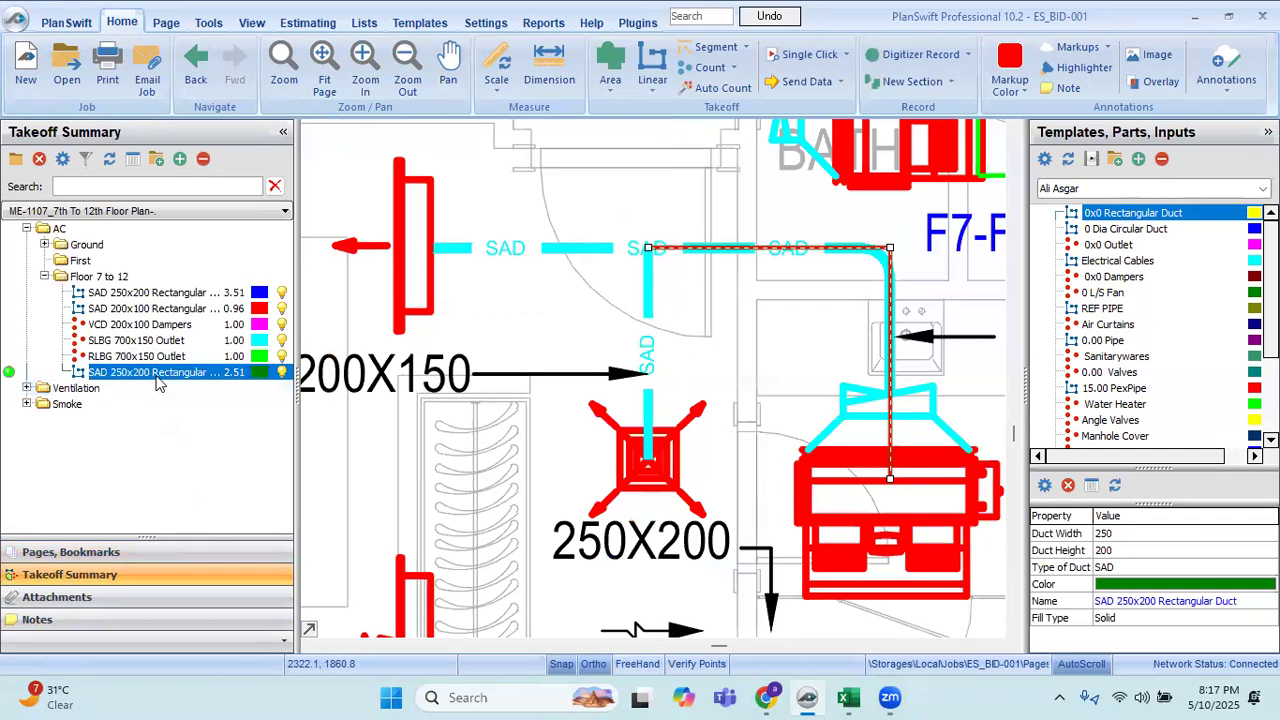
{"action": "left_click_drag", "start_coordinate": [729, 380], "coordinate": [801, 386]}
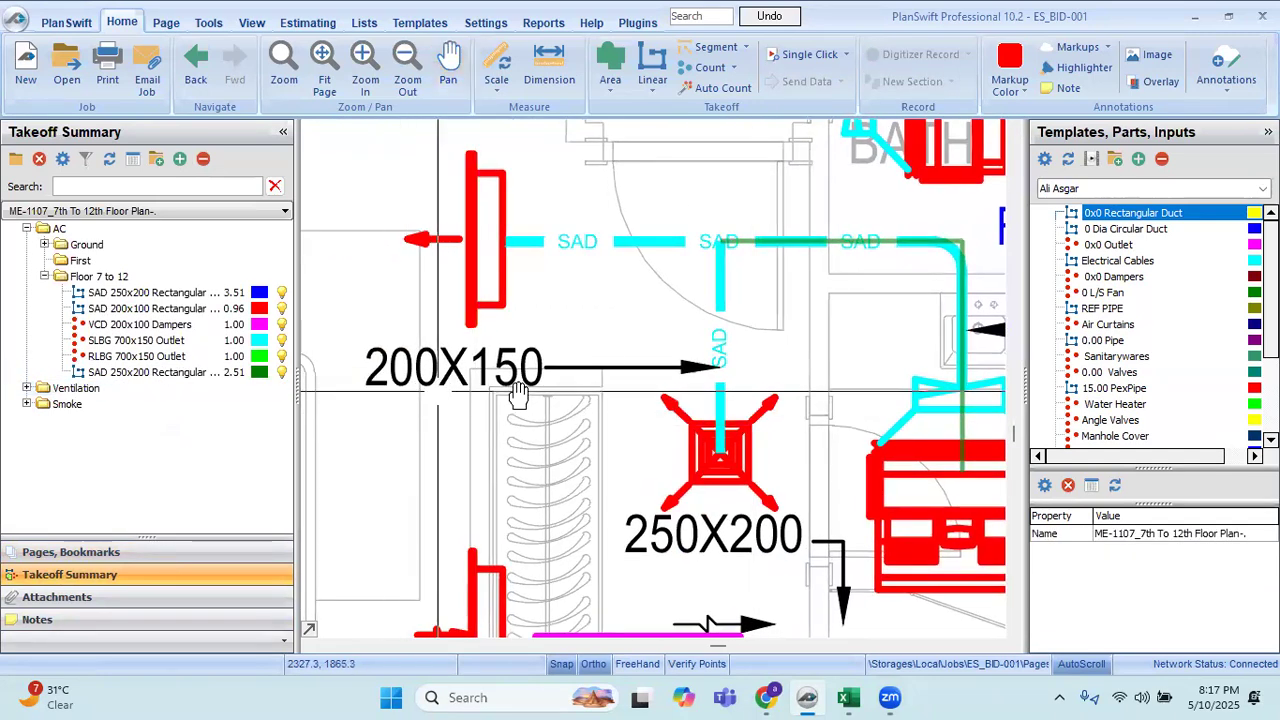
{"action": "scroll", "coordinate": [600, 395], "scroll_direction": "down", "scroll_amount": 2}
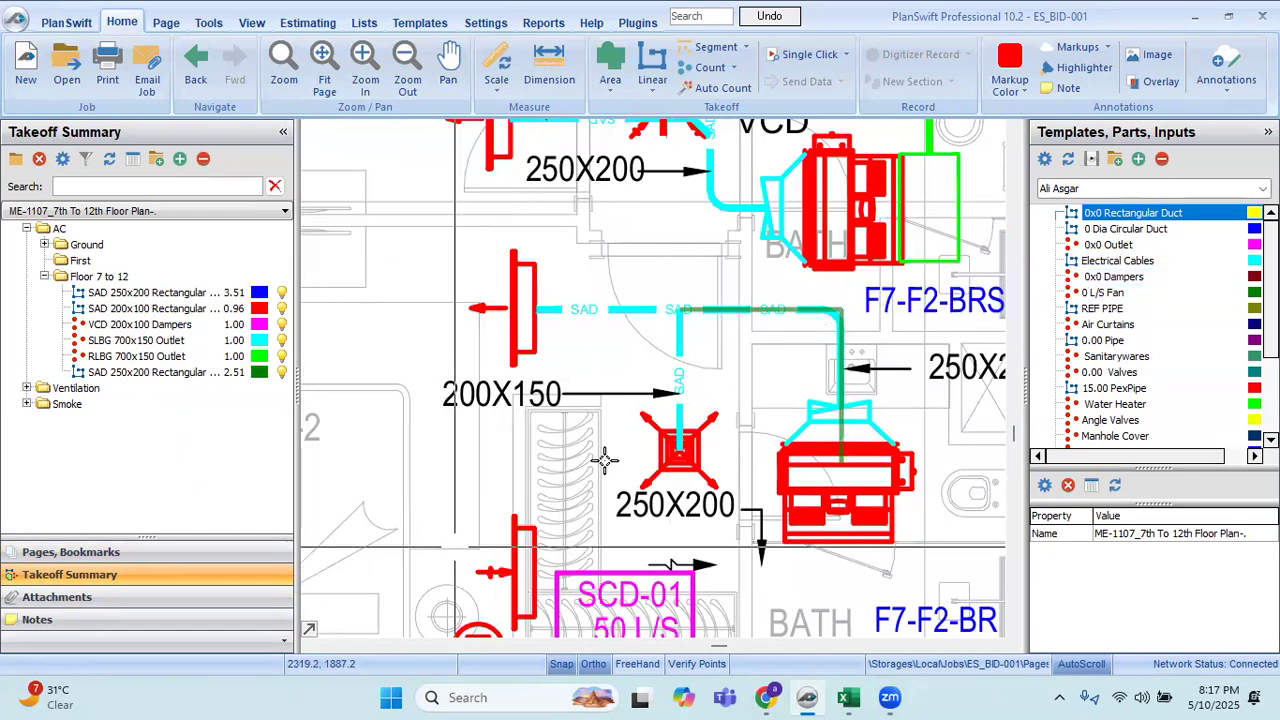
{"action": "left_click", "coordinate": [1039, 214]}
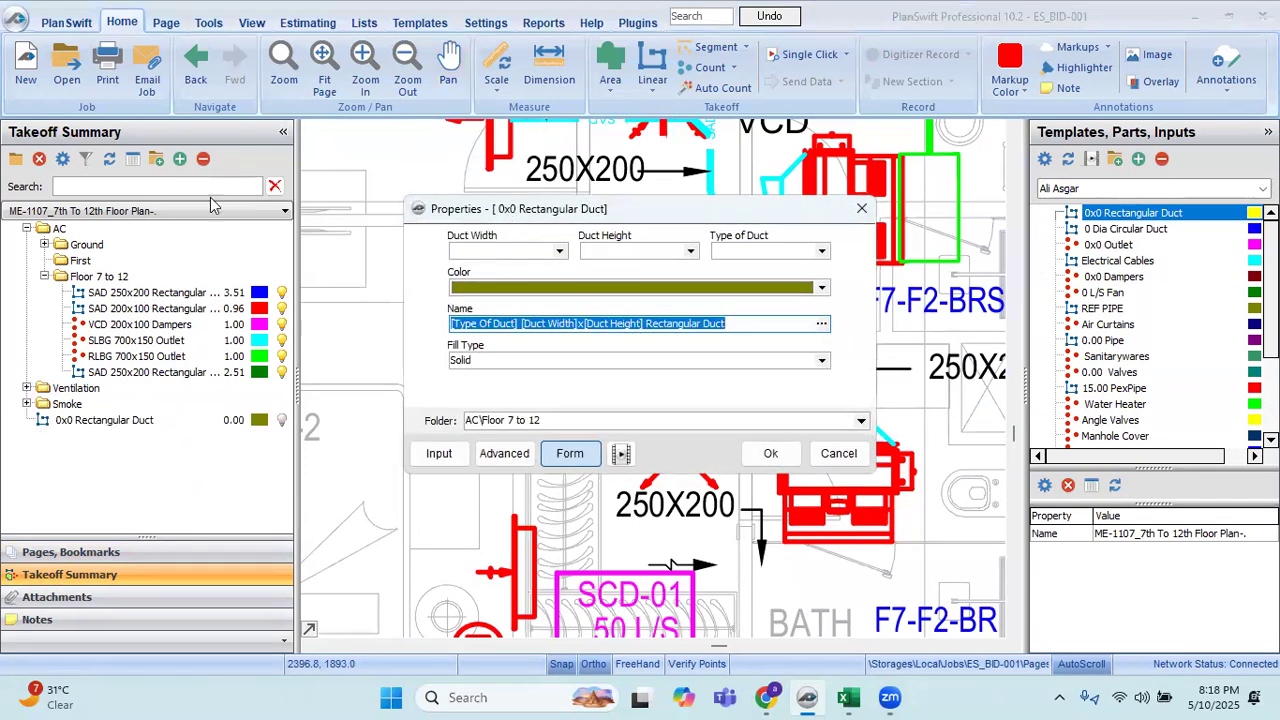
{"action": "left_click", "coordinate": [228, 145]}
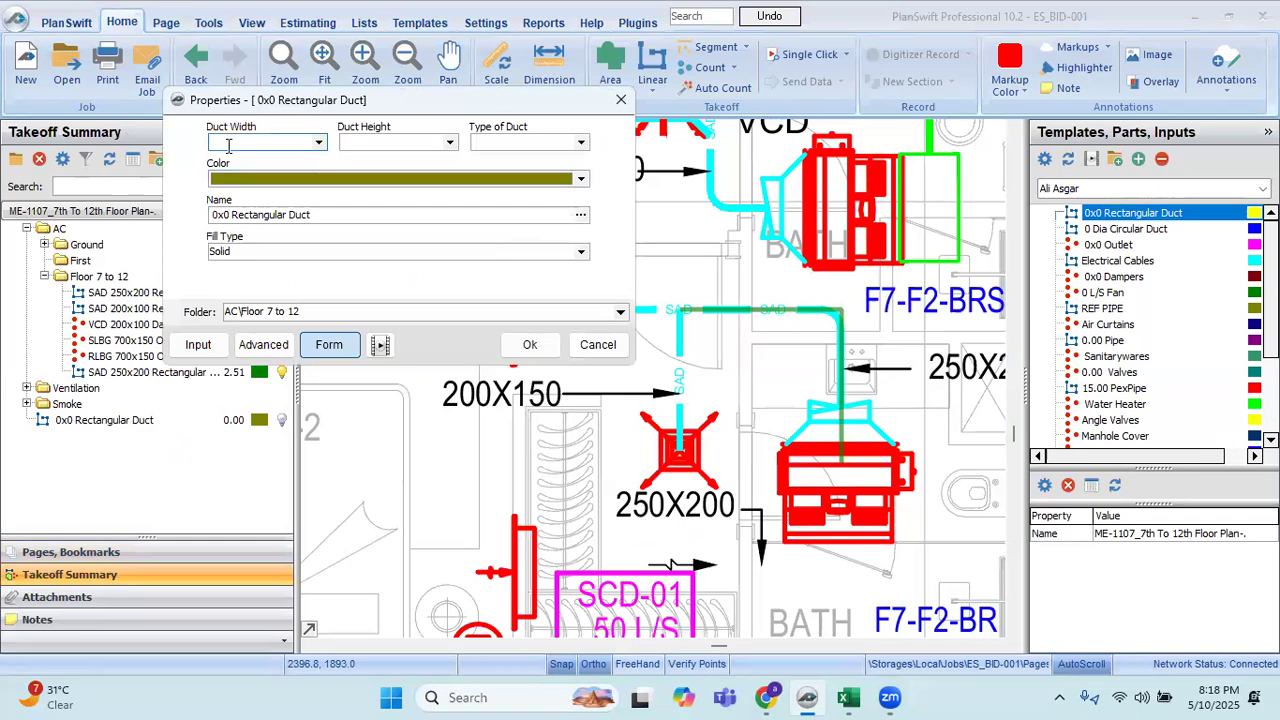
{"action": "type", "text": "200"}
{"action": "key", "text": "Tab"}
{"action": "type", "text": "150"}
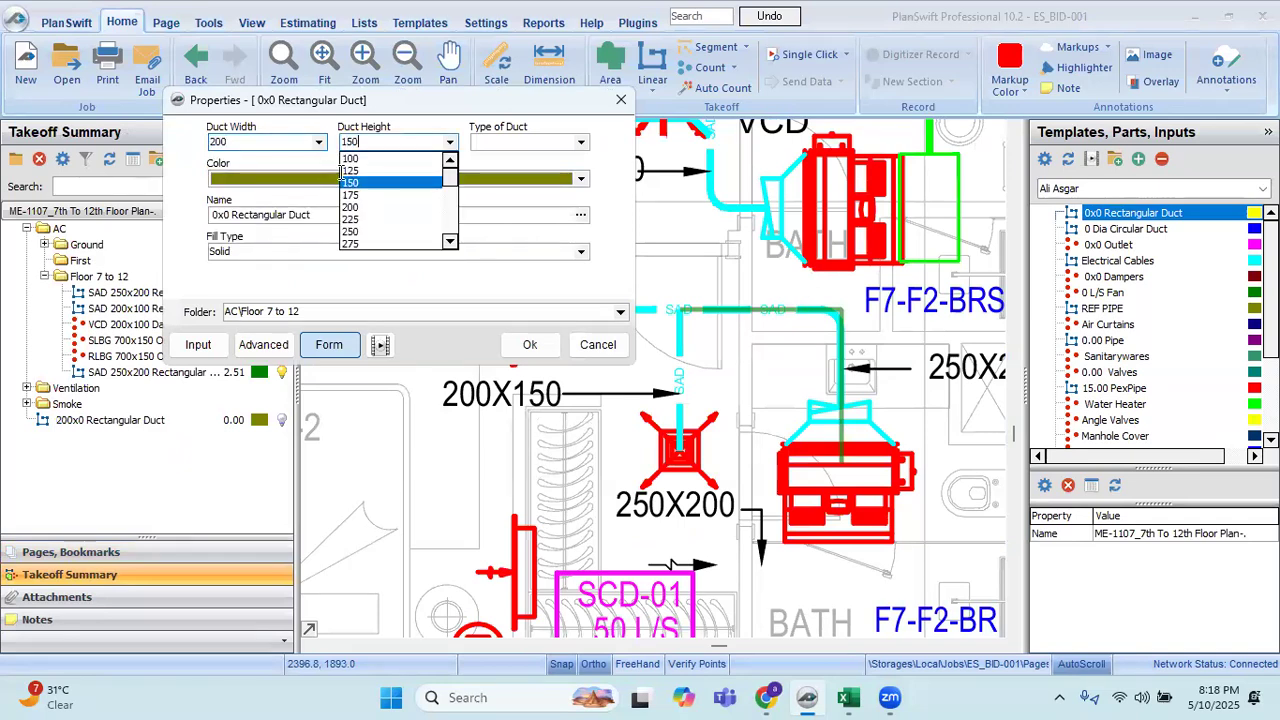
{"action": "left_click", "coordinate": [352, 158]}
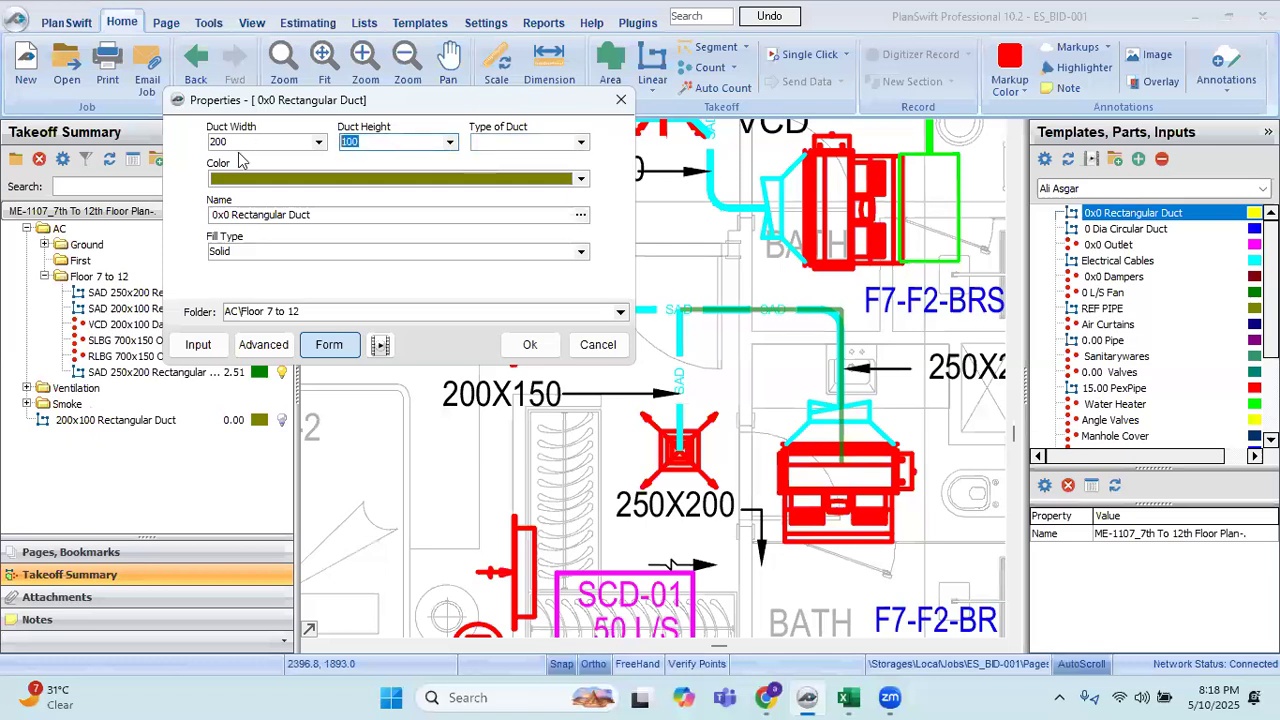
{"action": "type", "text": "150"}
{"action": "left_click", "coordinate": [530, 145]}
{"action": "left_click", "coordinate": [530, 145]}
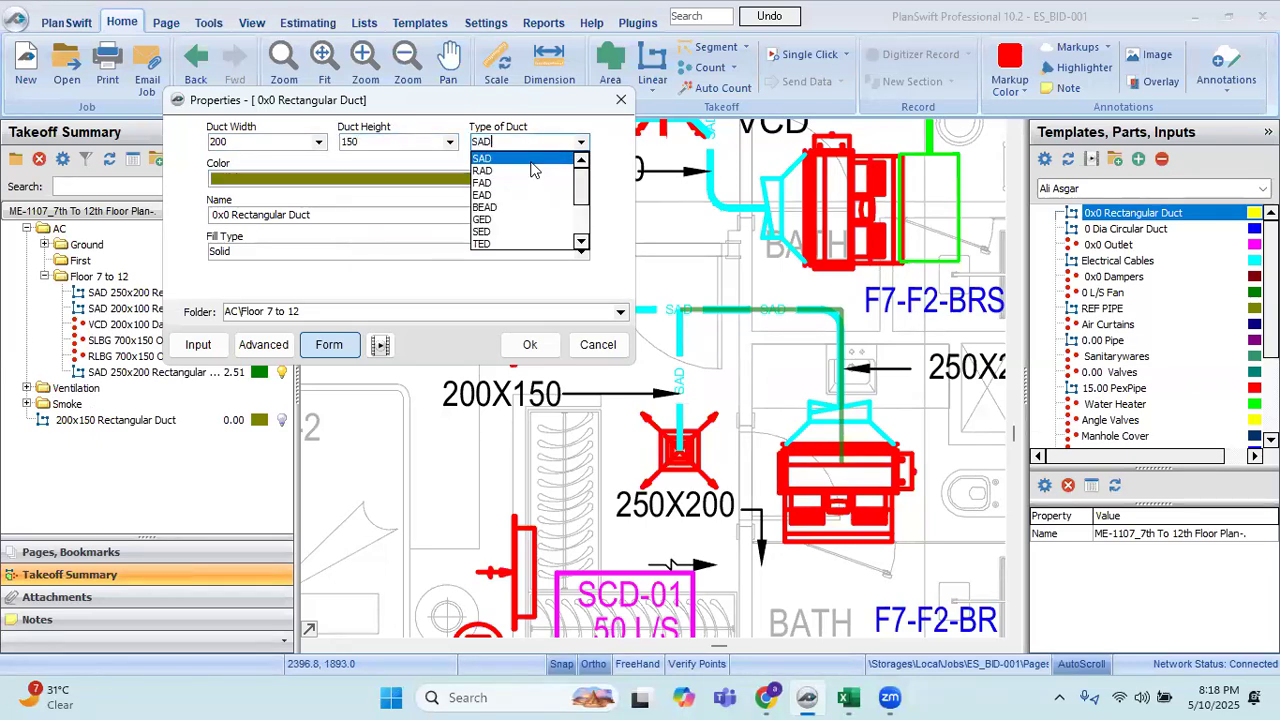
{"action": "left_click", "coordinate": [505, 157]}
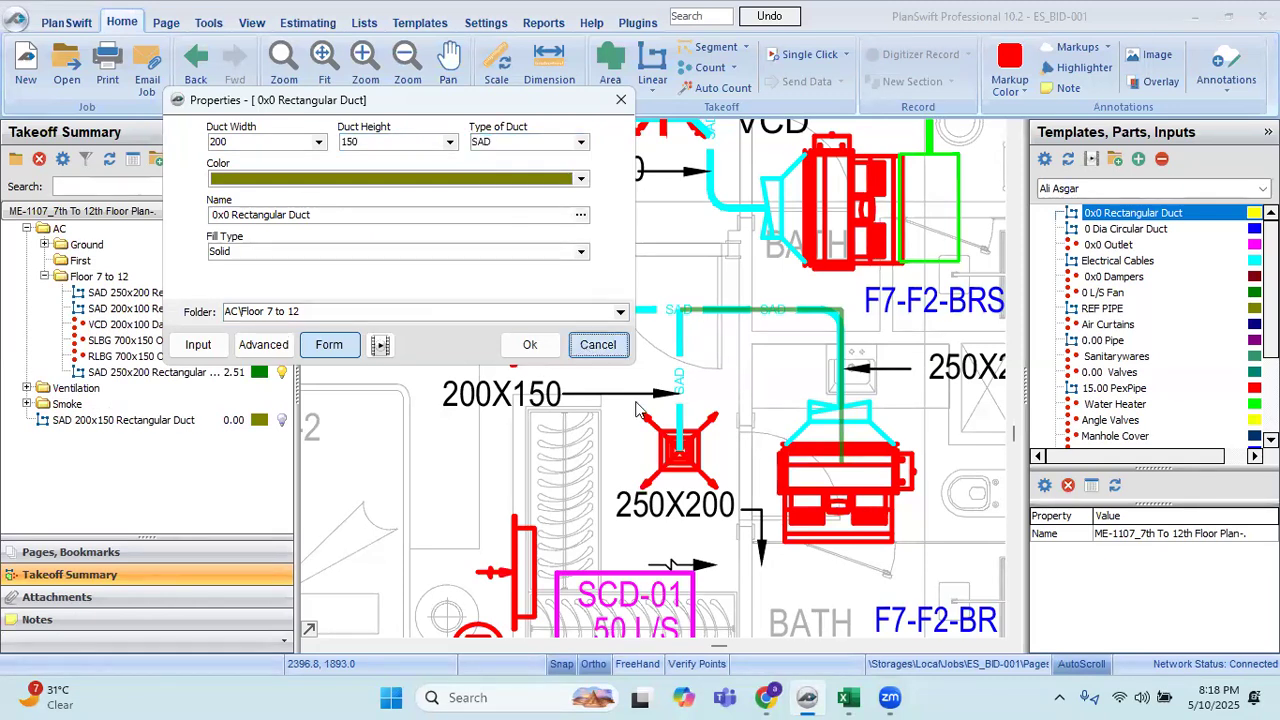
{"action": "left_click", "coordinate": [598, 344]}
{"action": "left_click", "coordinate": [695, 352]}
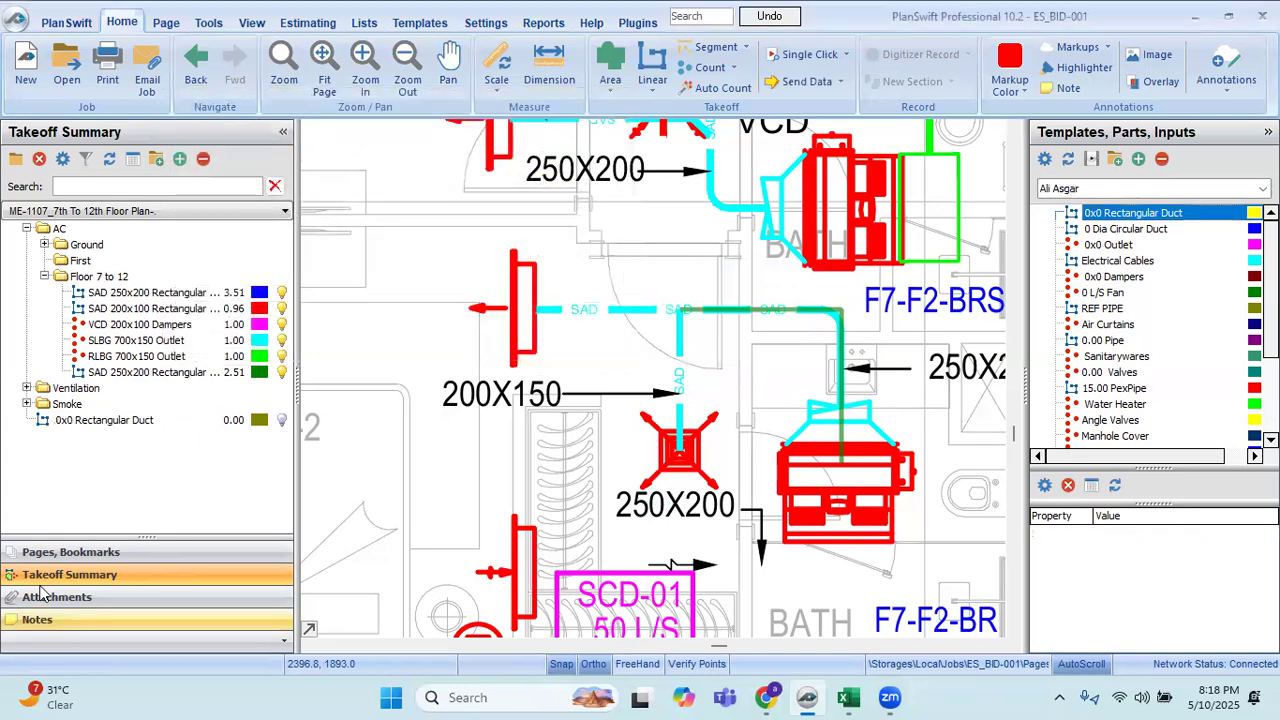
Duplicate the dark green SAD 250x200 Rectangular Duct in the Floor 7 to 12 folder.
{"action": "left_click", "coordinate": [150, 372]}
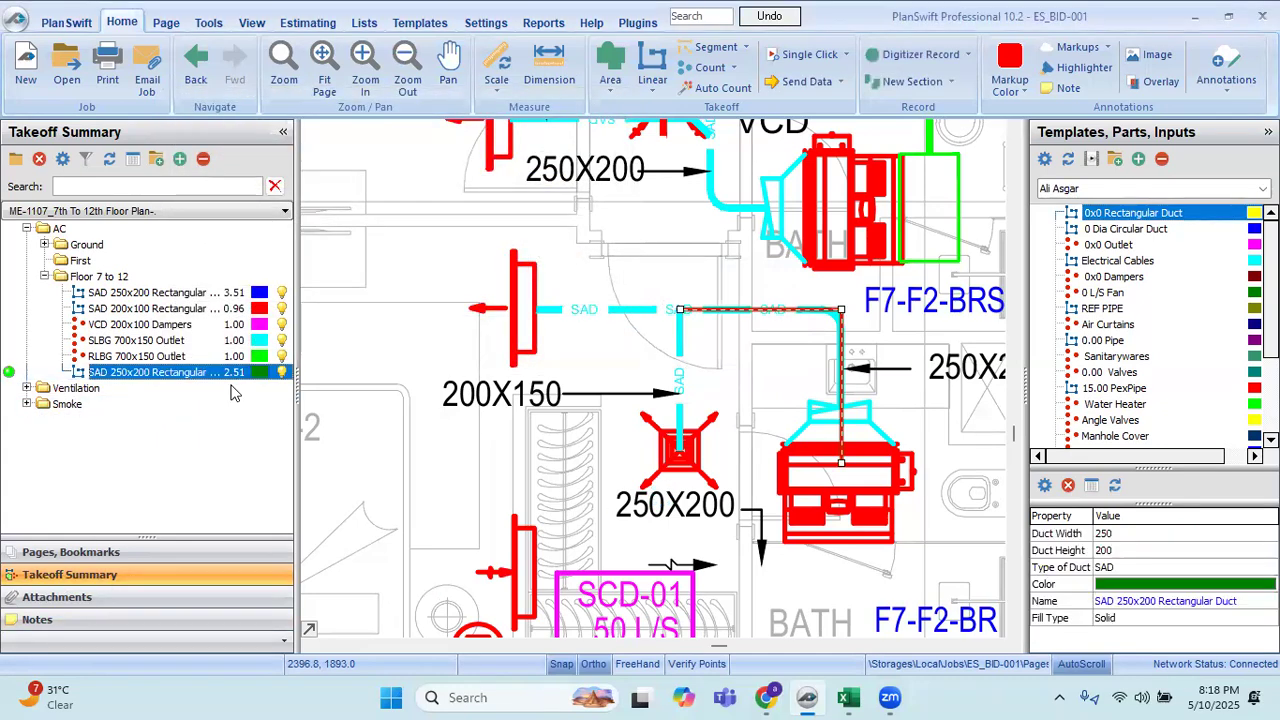
{"action": "left_click_drag", "start_coordinate": [822, 386], "coordinate": [668, 367]}
{"action": "left_click", "coordinate": [683, 295]}
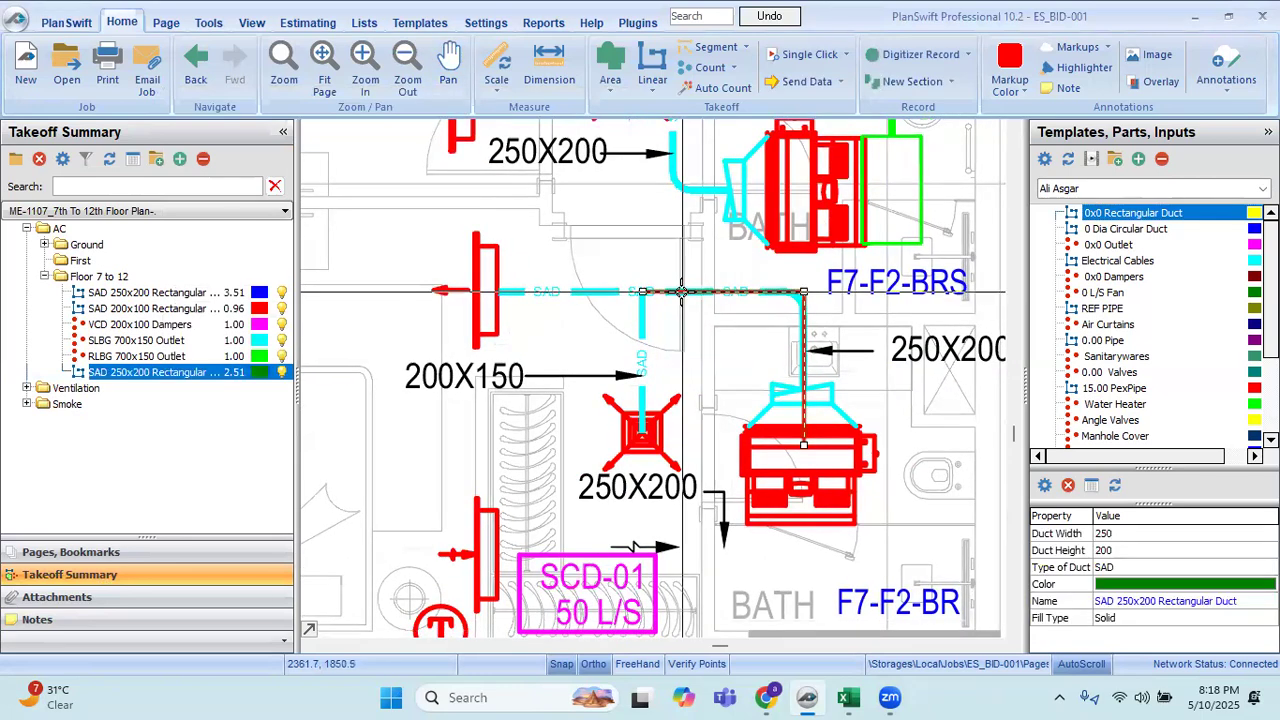
{"action": "left_click_drag", "start_coordinate": [814, 358], "coordinate": [780, 345]}
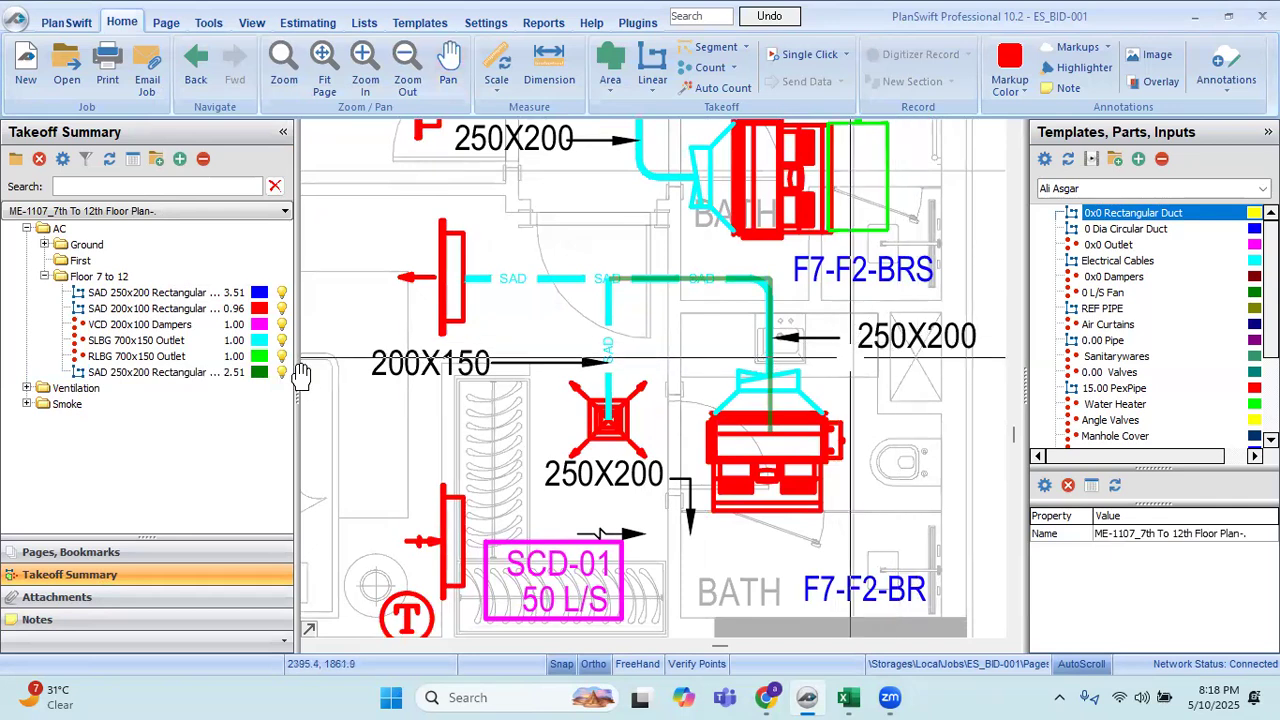
{"action": "left_click", "coordinate": [128, 372]}
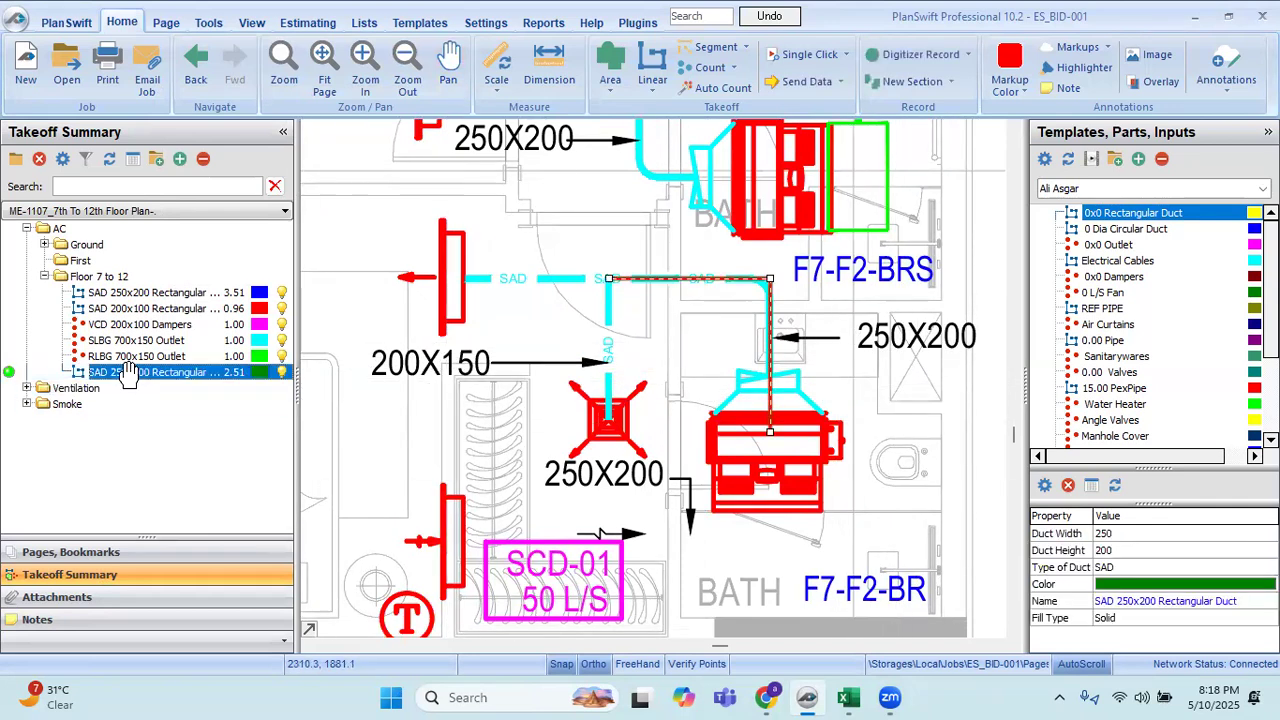
{"action": "right_click", "coordinate": [130, 375]}
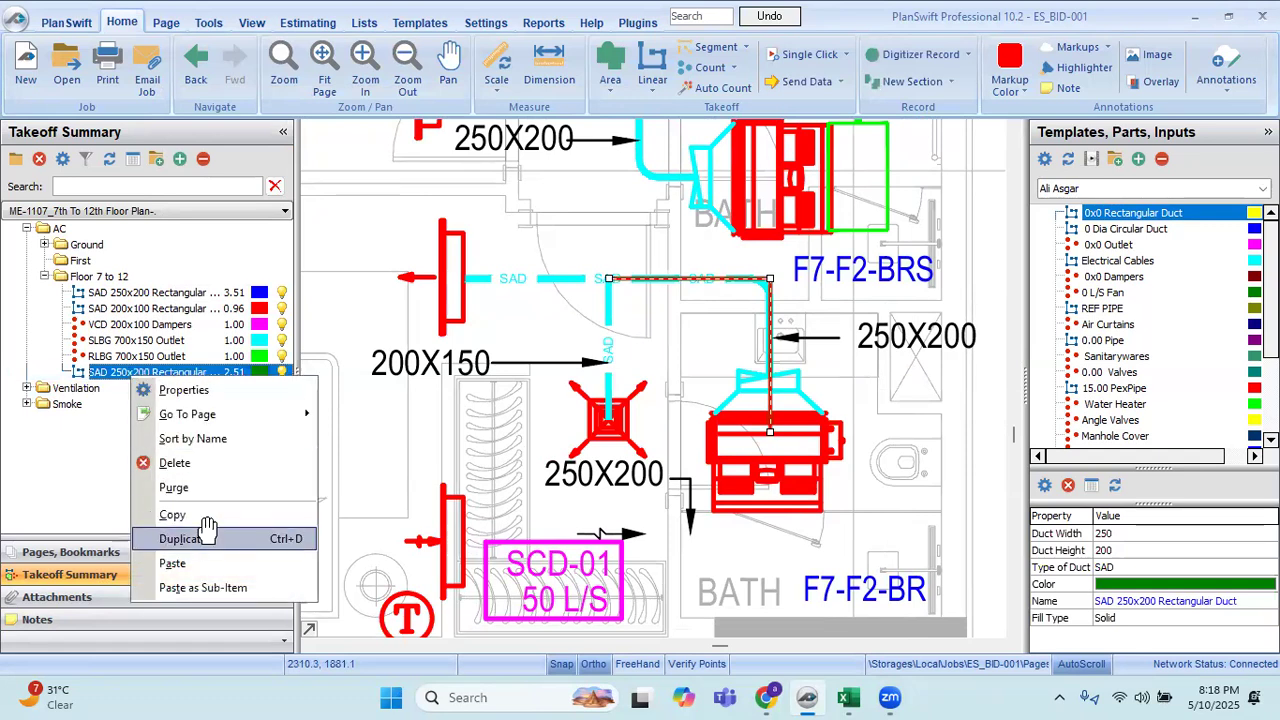
{"action": "left_click", "coordinate": [203, 540]}
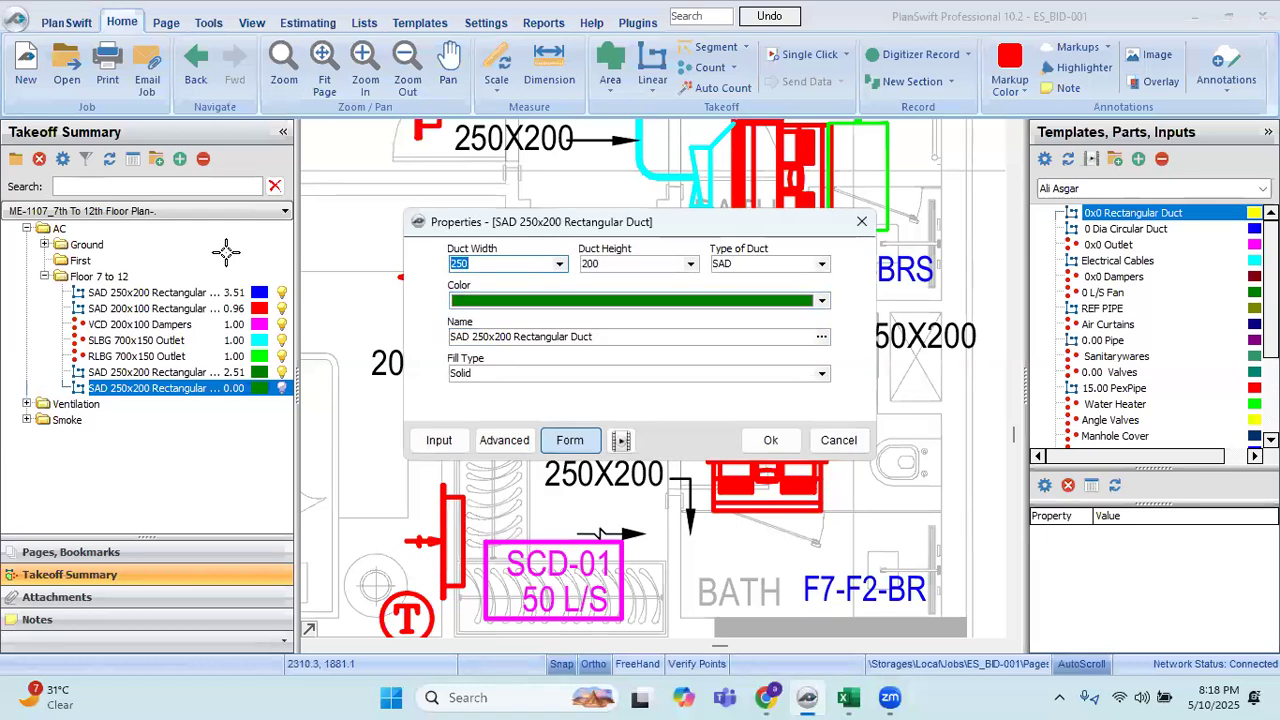
Set the duplicated duct's width to 200, height to 150 and color to red, and accept the properties.
{"action": "key", "text": "alt+Down"}
{"action": "key", "text": "Tab"}
{"action": "key", "text": "alt+Down"}
{"action": "key", "text": "Up"}
{"action": "key", "text": "Up"}
{"action": "key", "text": "Tab"}
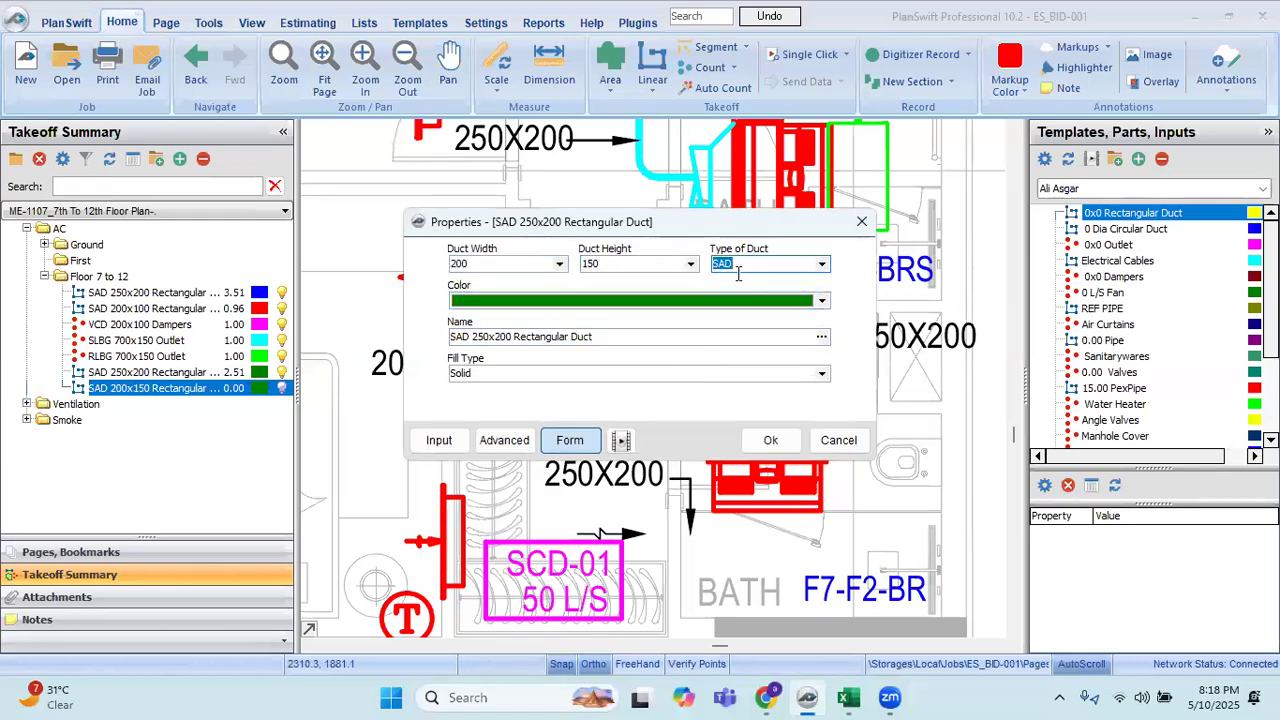
{"action": "left_click", "coordinate": [618, 310]}
{"action": "left_click", "coordinate": [463, 380]}
{"action": "left_click", "coordinate": [770, 440]}
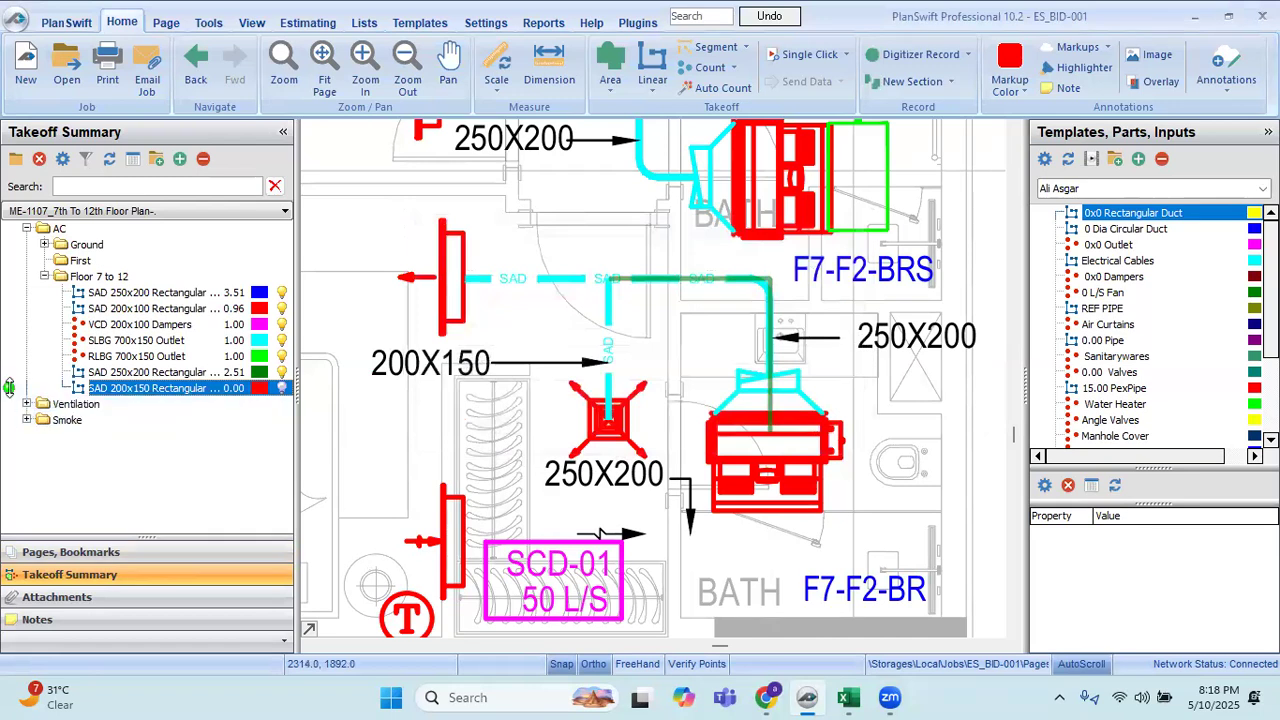
Trace the SAD 200x150 branches from the tee to the ceiling diffuser and to the wall outlet, about 2.4 m in total.
{"action": "left_click", "coordinate": [620, 285]}
{"action": "left_click", "coordinate": [609, 420]}
{"action": "right_click", "coordinate": [449, 287]}
{"action": "key", "text": "Return"}
{"action": "scroll", "coordinate": [870, 450], "scroll_direction": "down", "scroll_amount": 3}
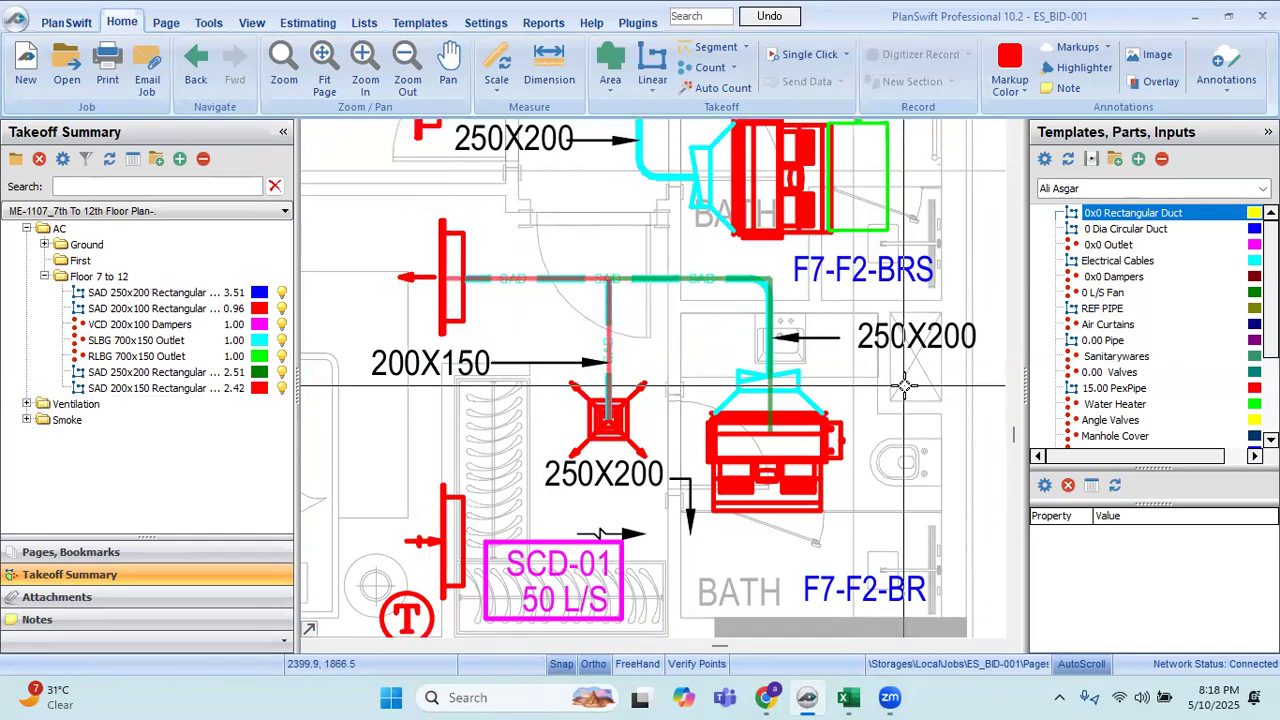
Select the new SAD 250x200 and 200x150 ducts on the plan and in the takeoff summary to check their routes.
{"action": "left_click_drag", "start_coordinate": [566, 248], "coordinate": [838, 440]}
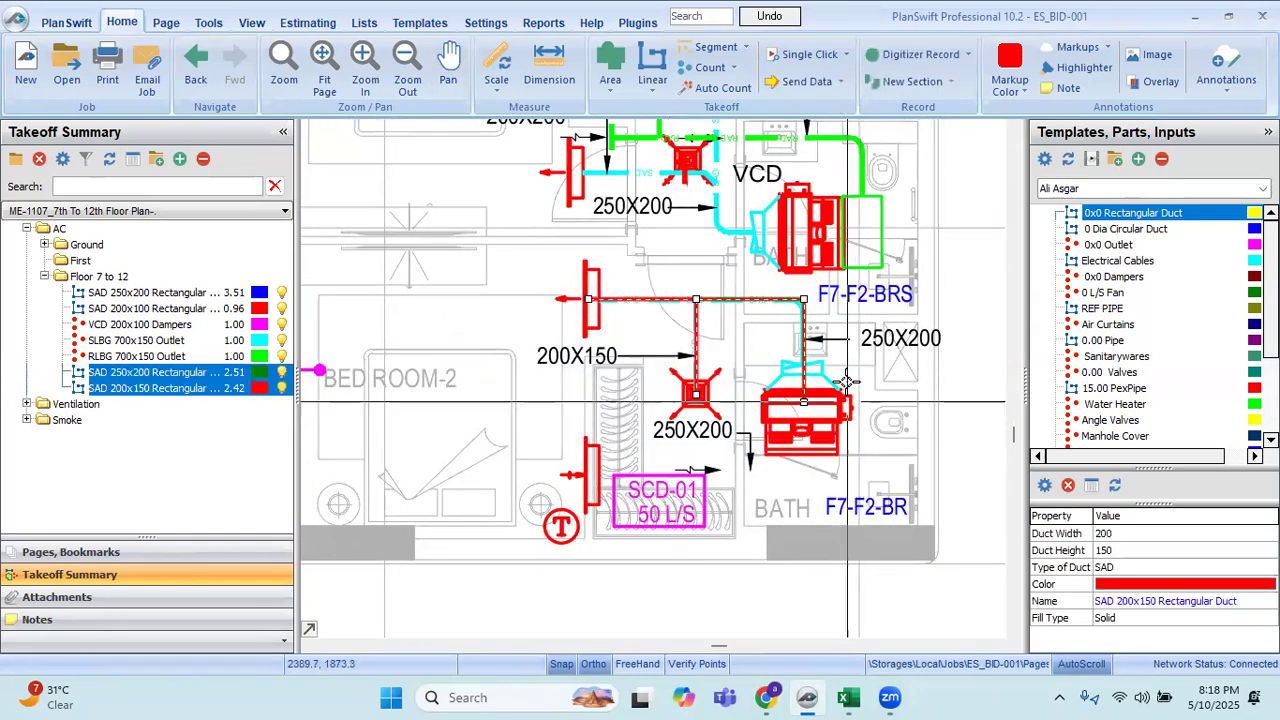
{"action": "scroll", "coordinate": [738, 314], "scroll_direction": "up", "scroll_amount": 3}
{"action": "mouse_move", "coordinate": [635, 310]}
{"action": "left_mouse_down"}
{"action": "mouse_move", "coordinate": [686, 337]}
{"action": "mouse_move", "coordinate": [675, 332]}
{"action": "left_mouse_up"}
{"action": "left_click", "coordinate": [675, 332]}
{"action": "scroll", "coordinate": [703, 345], "scroll_direction": "down", "scroll_amount": 2}
{"action": "scroll", "coordinate": [703, 347], "scroll_direction": "up", "scroll_amount": 2}
{"action": "left_click_drag", "start_coordinate": [812, 338], "coordinate": [878, 340]}
{"action": "scroll", "coordinate": [878, 341], "scroll_direction": "down", "scroll_amount": 2}
{"action": "left_click", "coordinate": [160, 372]}
{"action": "left_click", "coordinate": [250, 416]}
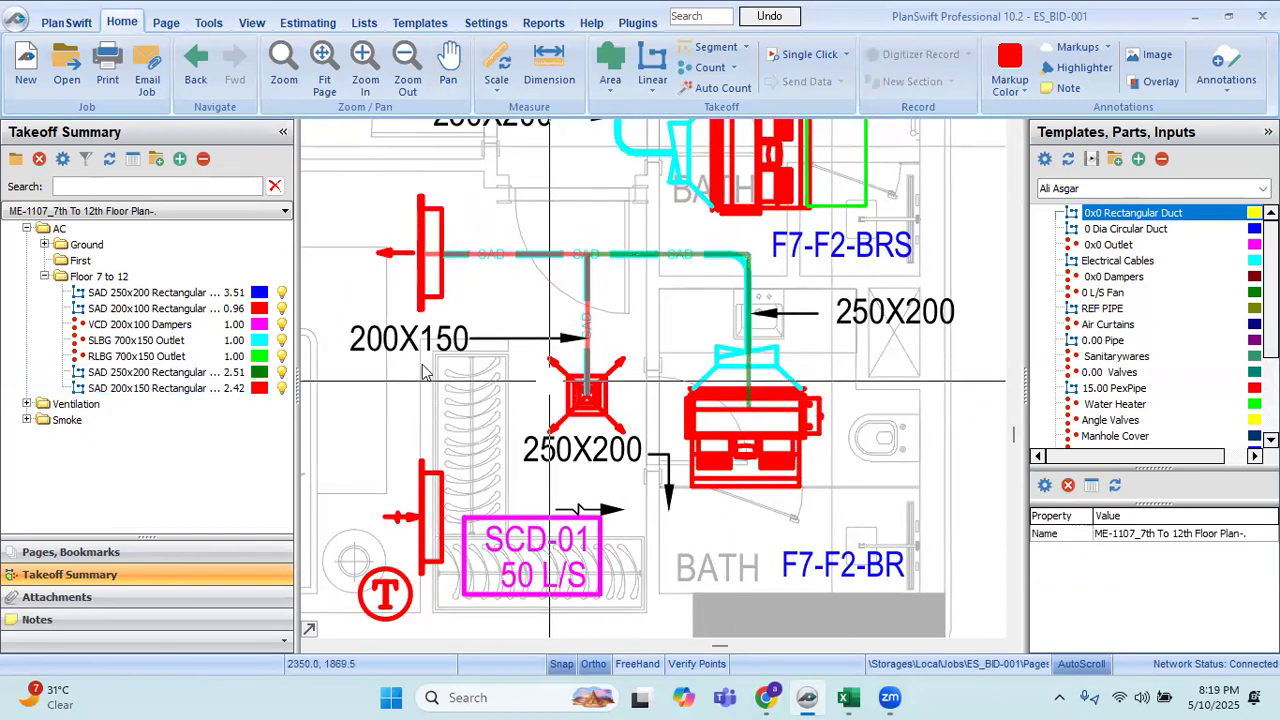
{"action": "left_click", "coordinate": [107, 390]}
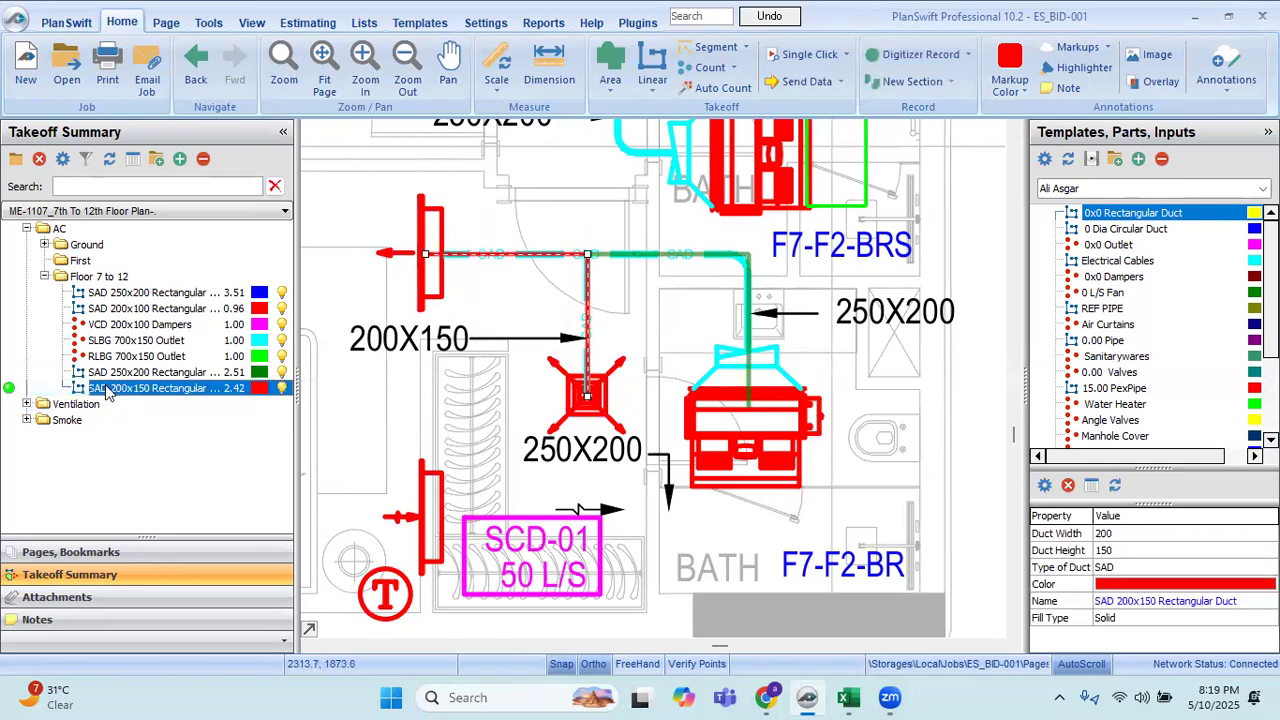
Check the route of the dark green SAD 250x200 Rectangular Duct against the plan by selecting it in the takeoff summary.
{"action": "left_click", "coordinate": [221, 374]}
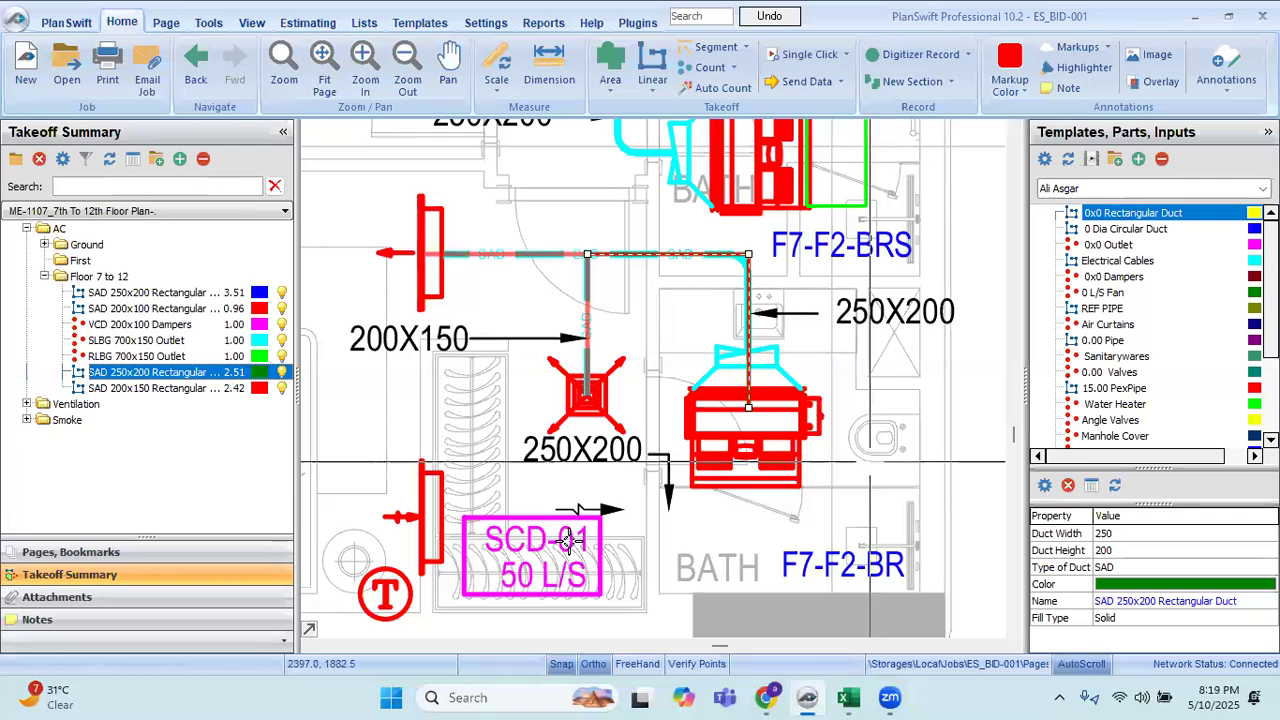
{"action": "left_click", "coordinate": [232, 390], "text": "ctrl"}
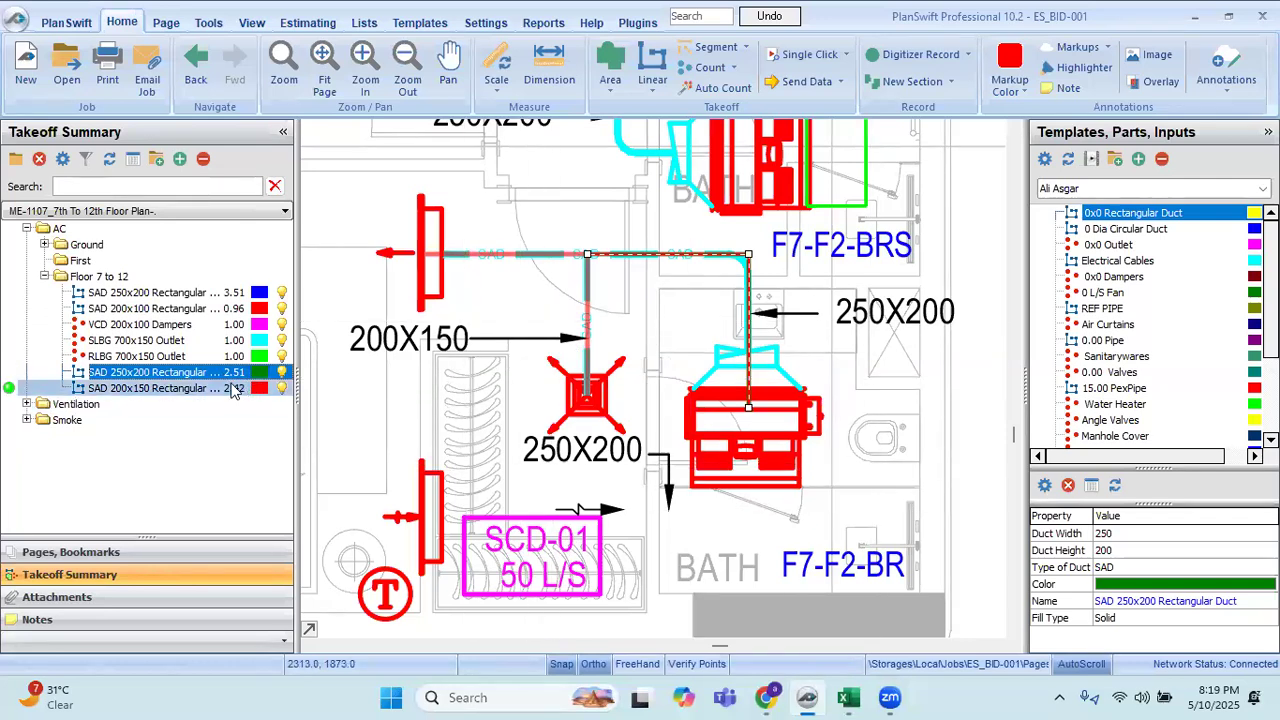
{"action": "left_click", "coordinate": [171, 377]}
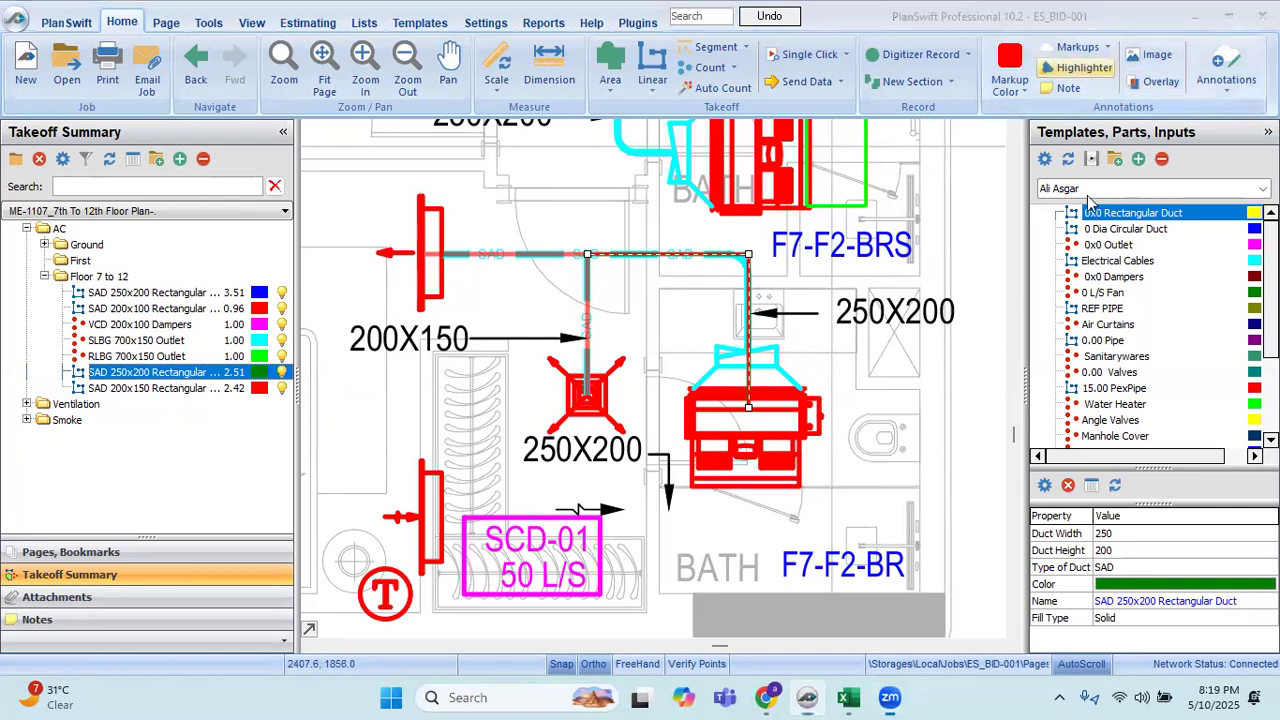
Show the estimating table with the Ground folder collapsed and the Floor 7 to 12 folder expanded.
{"action": "left_click", "coordinate": [308, 22]}
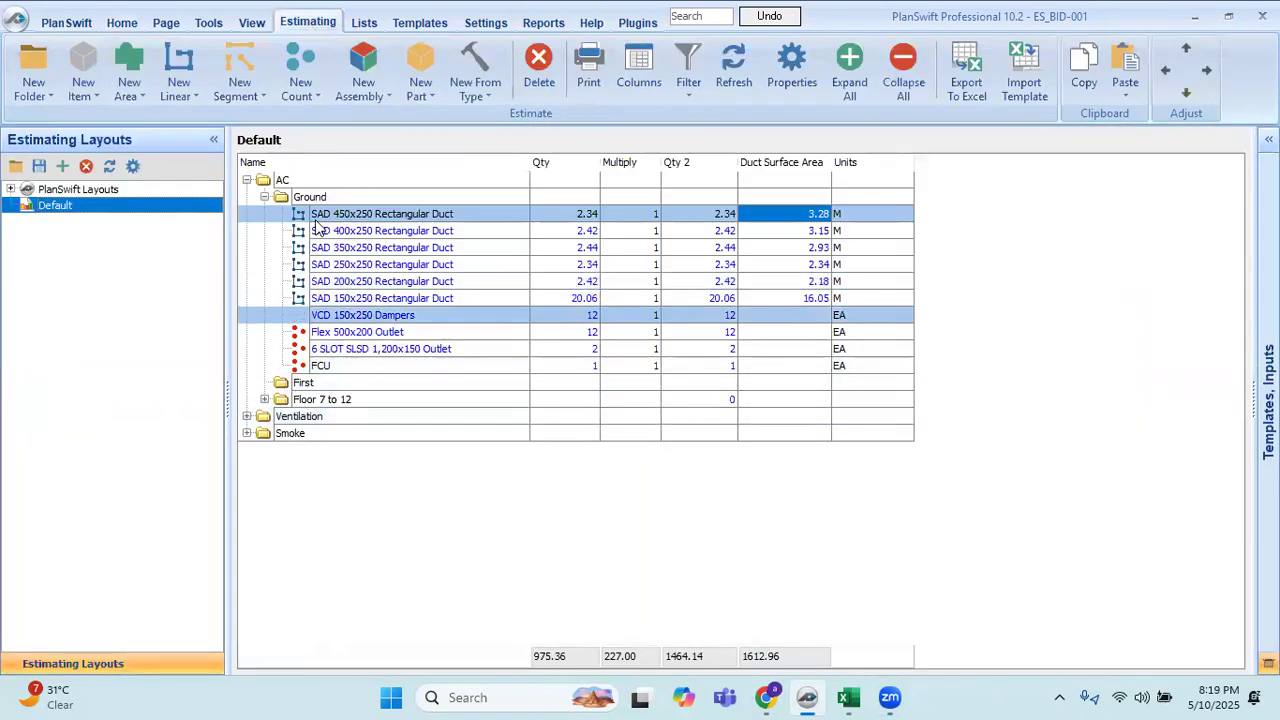
{"action": "left_click", "coordinate": [307, 218]}
{"action": "left_click", "coordinate": [265, 197]}
{"action": "left_click", "coordinate": [312, 231]}
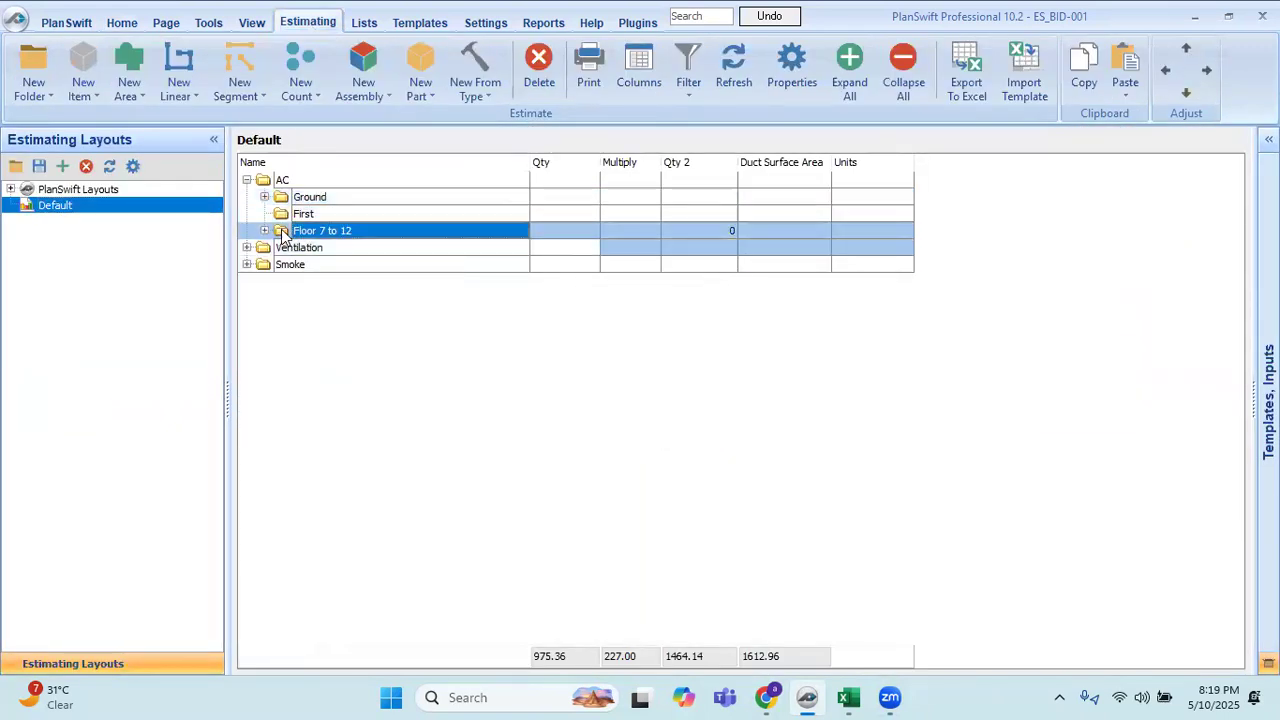
{"action": "left_click", "coordinate": [265, 231]}
Compare the Multiply values of the two new SAD ducts with those of the five earlier Floor 7 to 12 items.
{"action": "left_click", "coordinate": [362, 335]}
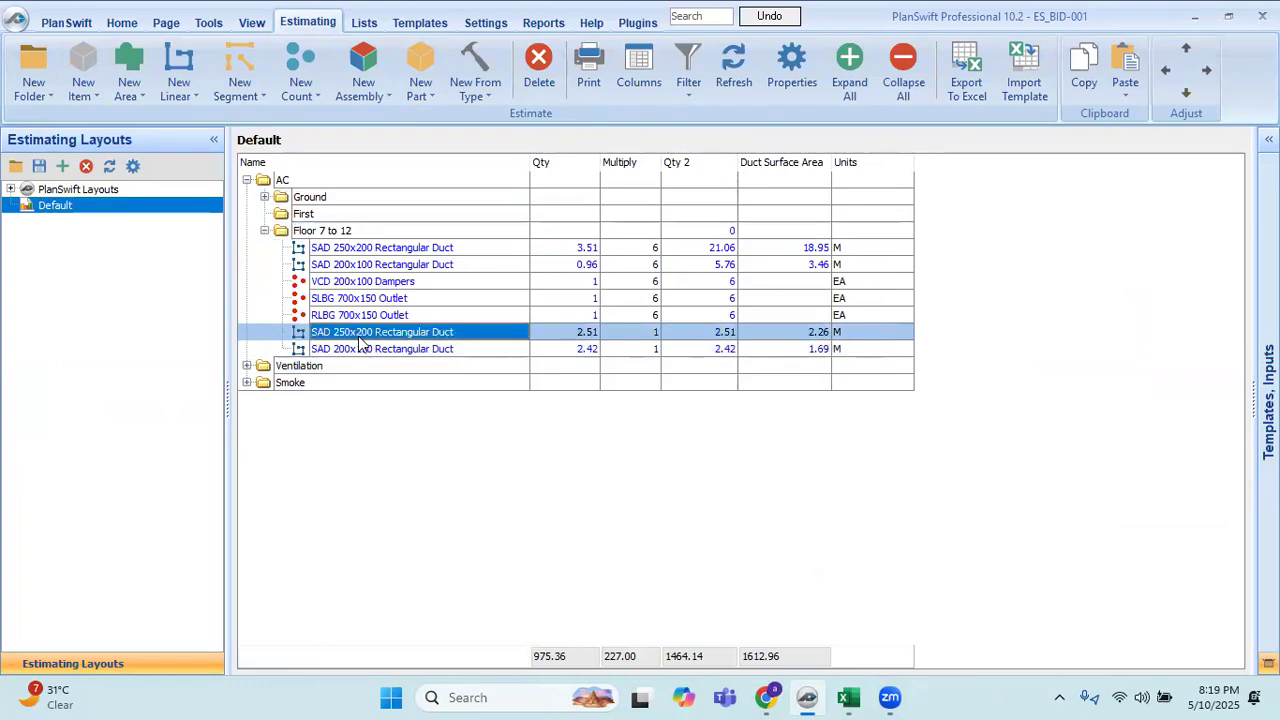
{"action": "left_click", "coordinate": [365, 345], "text": "shift"}
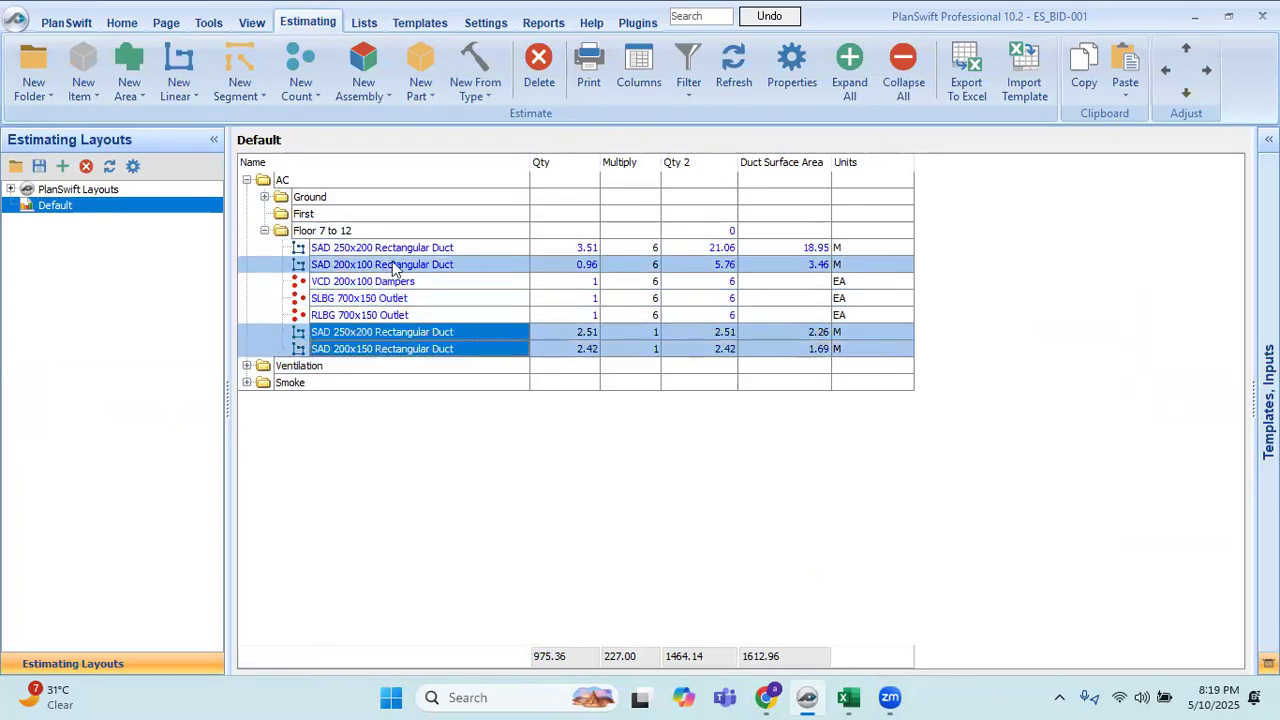
{"action": "left_click", "coordinate": [378, 318]}
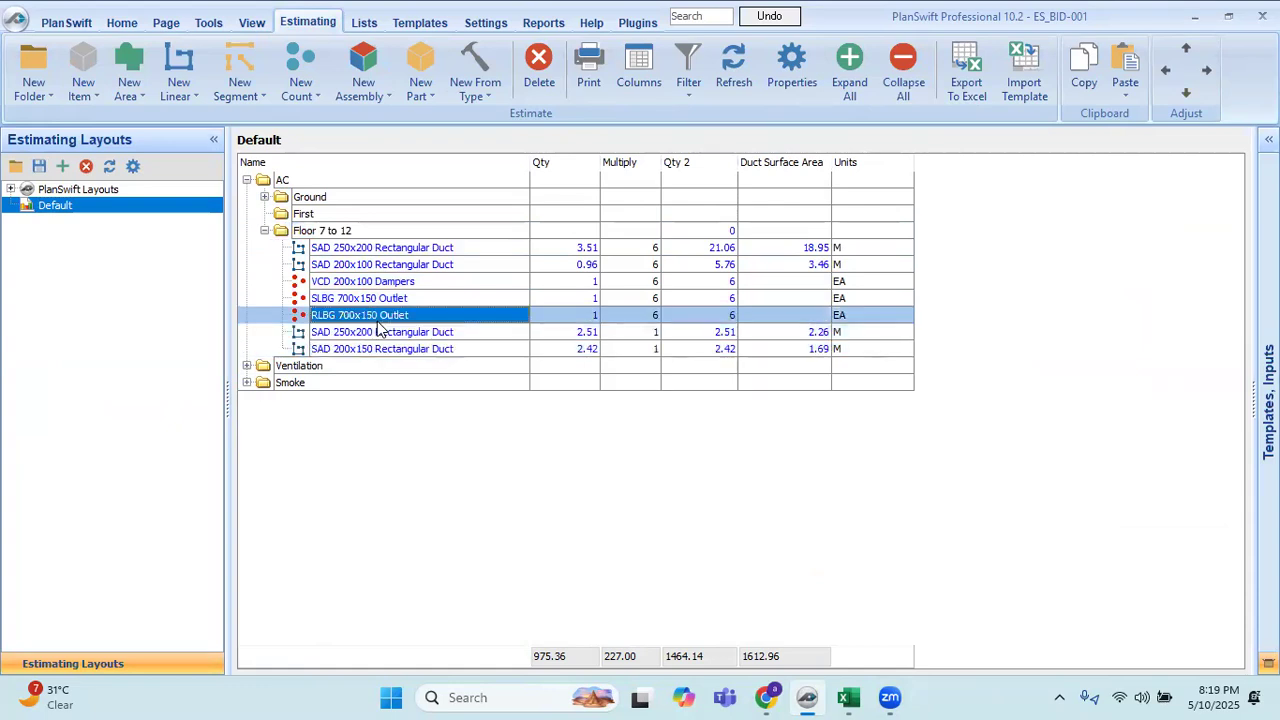
{"action": "left_click", "coordinate": [382, 254], "text": "shift"}
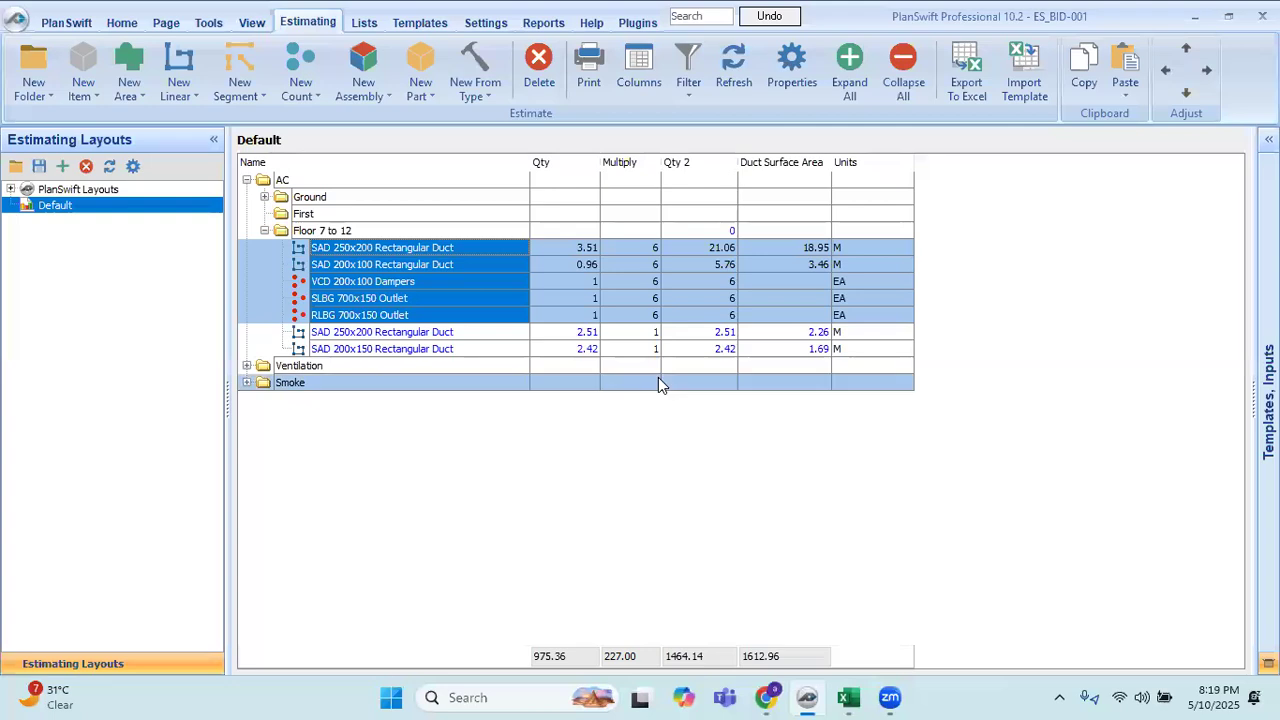
Move the new SAD 250x200 and SAD 200x150 ducts out of Floor 7 to 12 to the level above Ventilation, and collapse that folder.
{"action": "left_click", "coordinate": [386, 333]}
{"action": "key", "text": "shift+Down"}
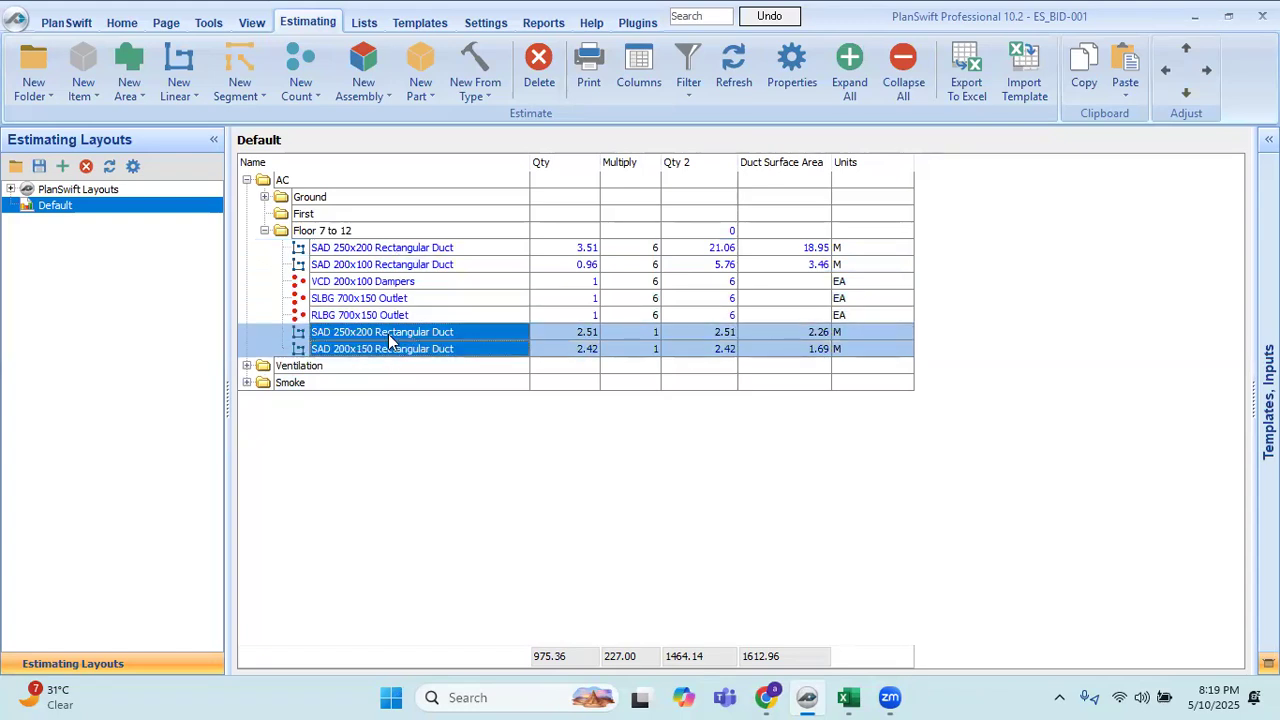
{"action": "left_click_drag", "start_coordinate": [390, 341], "coordinate": [300, 367]}
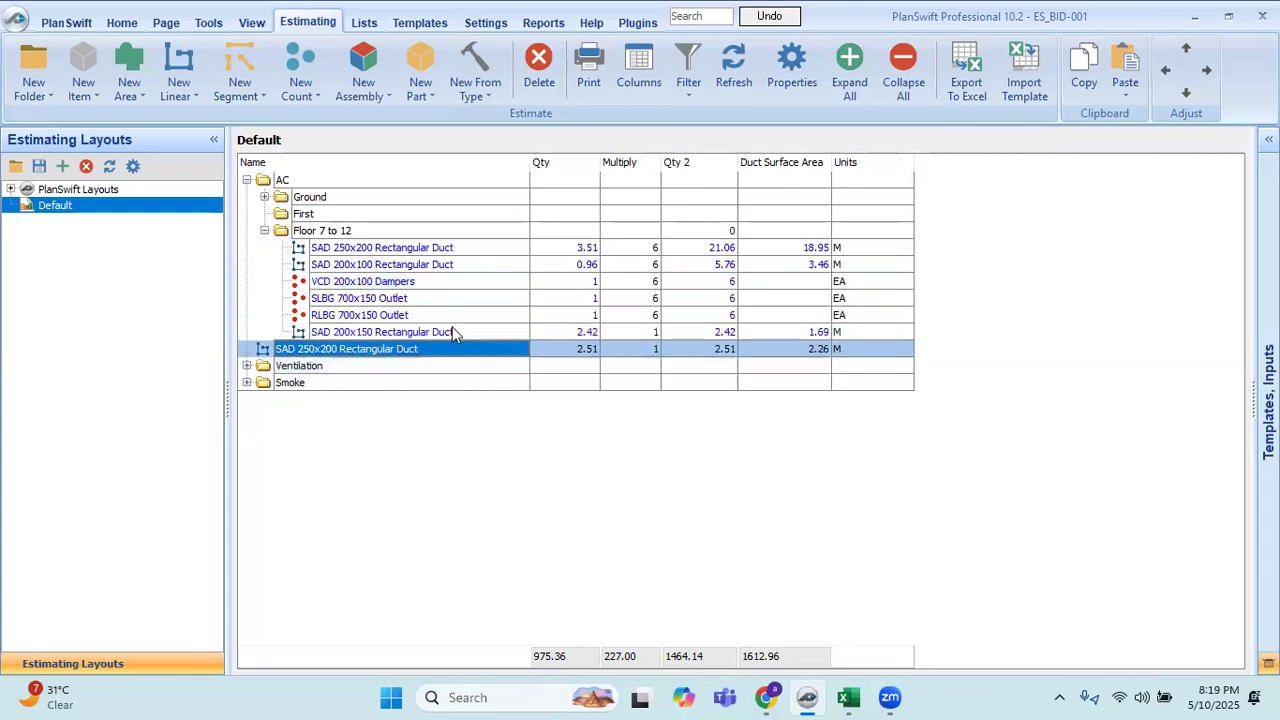
{"action": "left_click", "coordinate": [264, 230]}
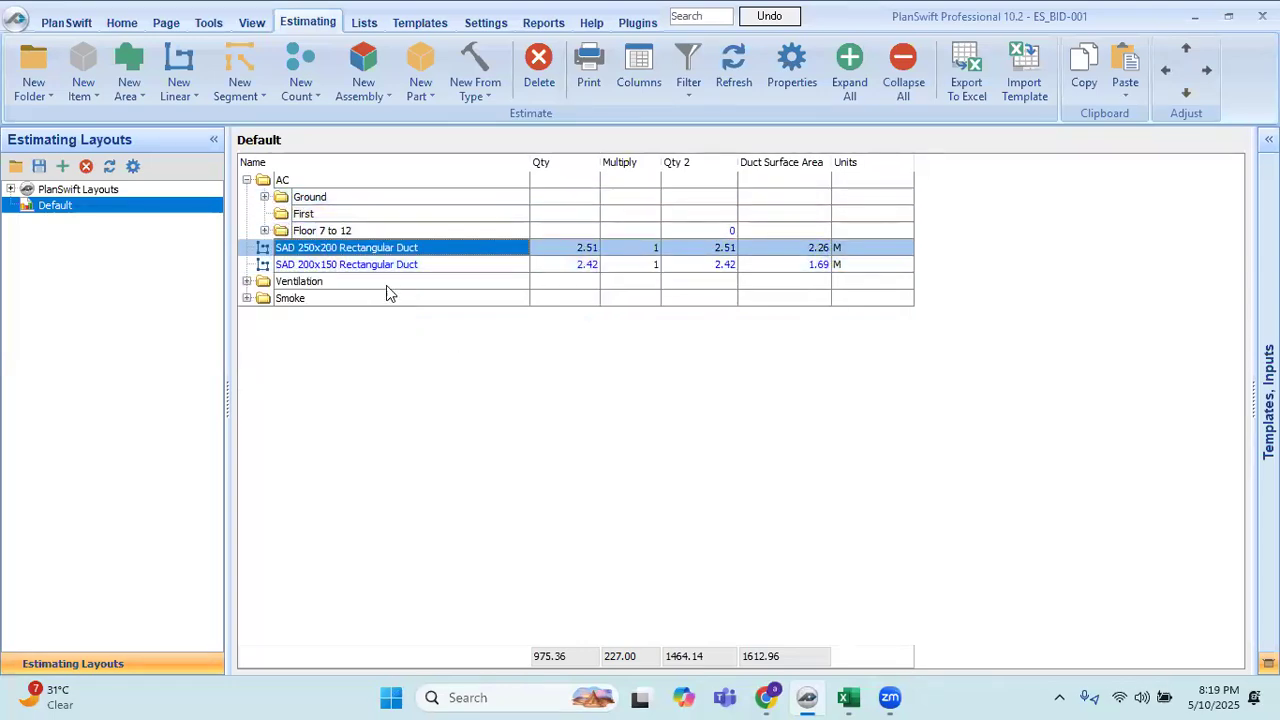
Export the estimating table to Excel and maximize the exported Sheet1 workbook.
{"action": "left_click", "coordinate": [976, 100]}
{"action": "mouse_move", "coordinate": [848, 697]}
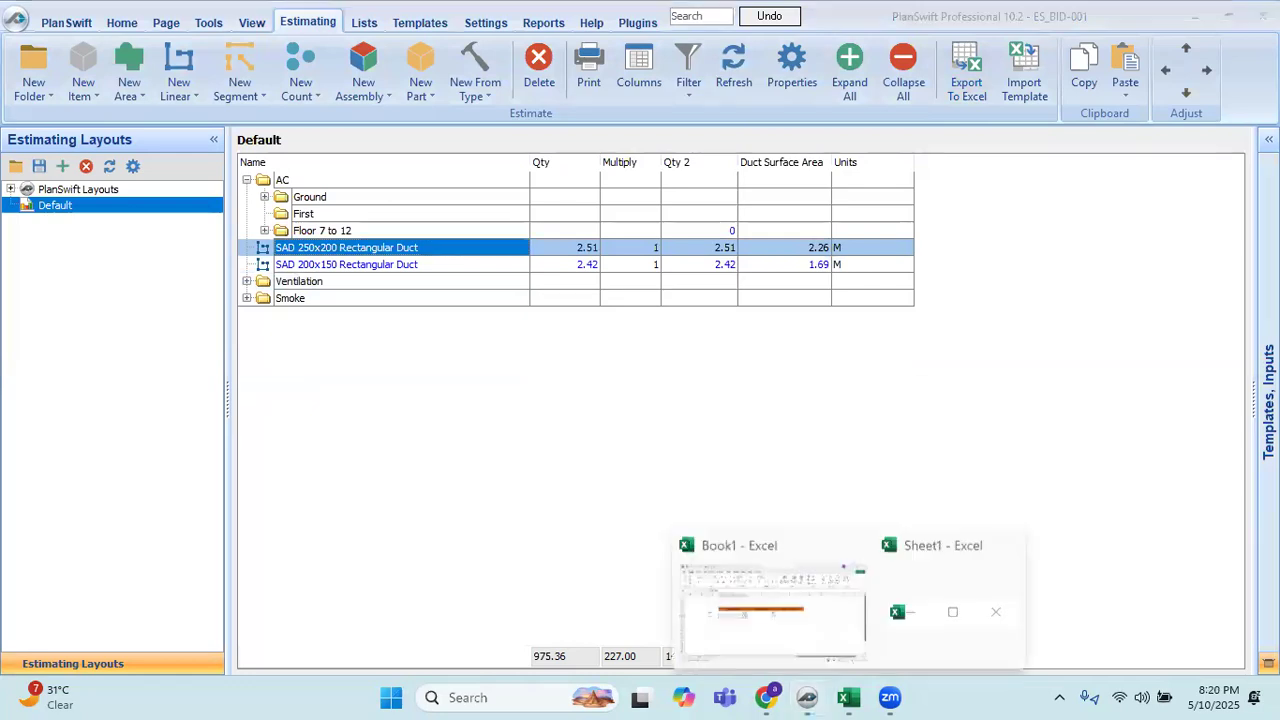
{"action": "left_click", "coordinate": [952, 600]}
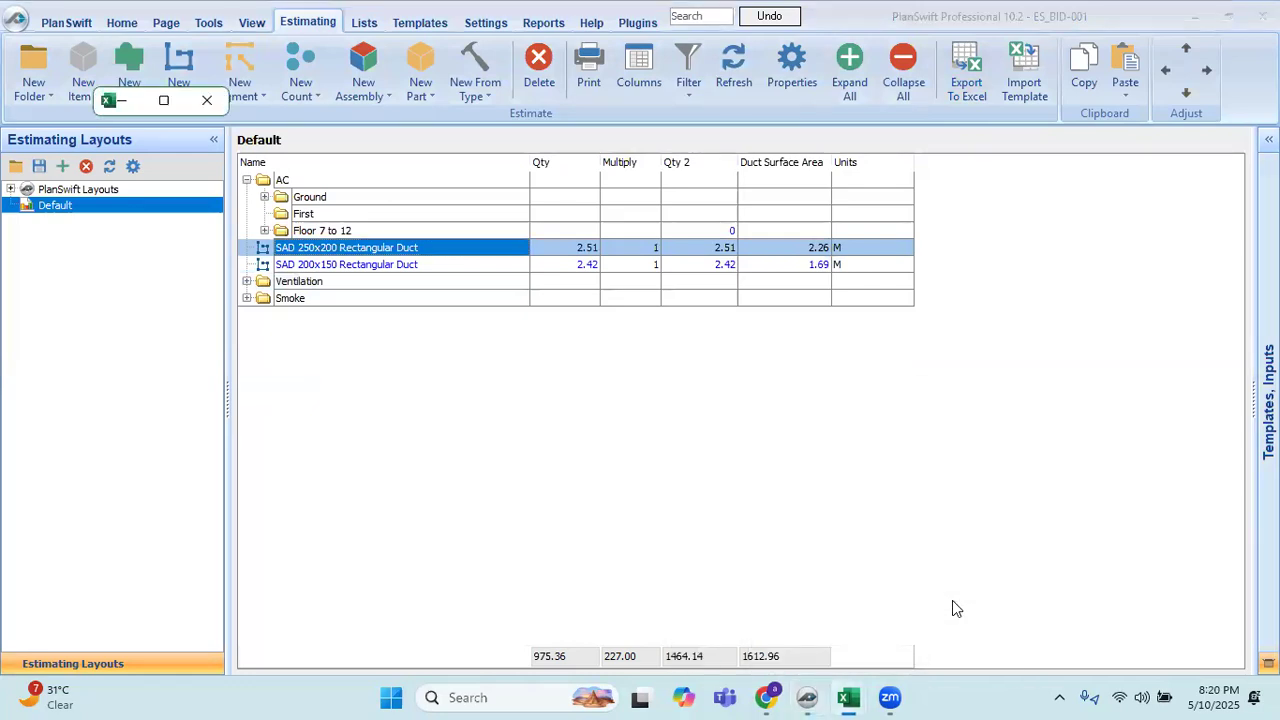
{"action": "left_click", "coordinate": [163, 101]}
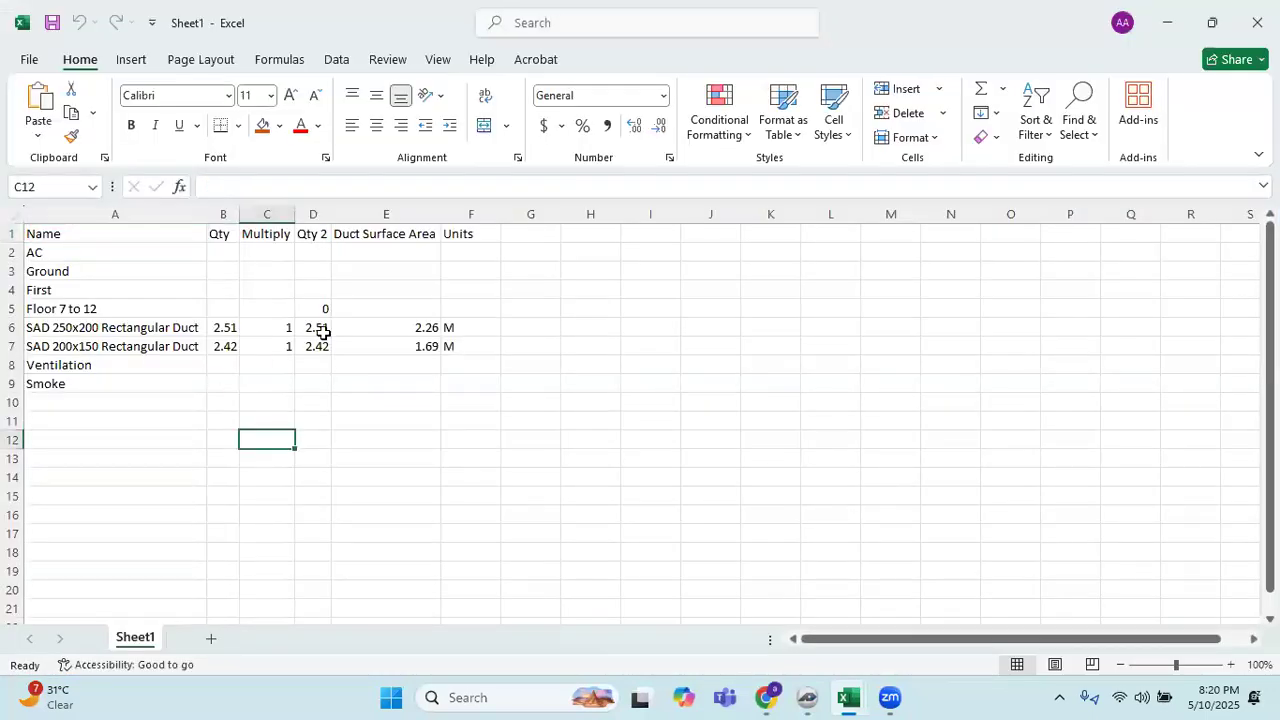
Enlarge the exported sheet and widen its Qty column.
{"action": "scroll", "coordinate": [337, 425], "scroll_direction": "up", "scroll_amount": 3, "text": "ctrl"}
{"action": "left_click_drag", "start_coordinate": [347, 217], "coordinate": [434, 210]}
{"action": "left_click", "coordinate": [380, 382]}
{"action": "scroll", "coordinate": [480, 449], "scroll_direction": "down", "scroll_amount": 2, "text": "ctrl"}
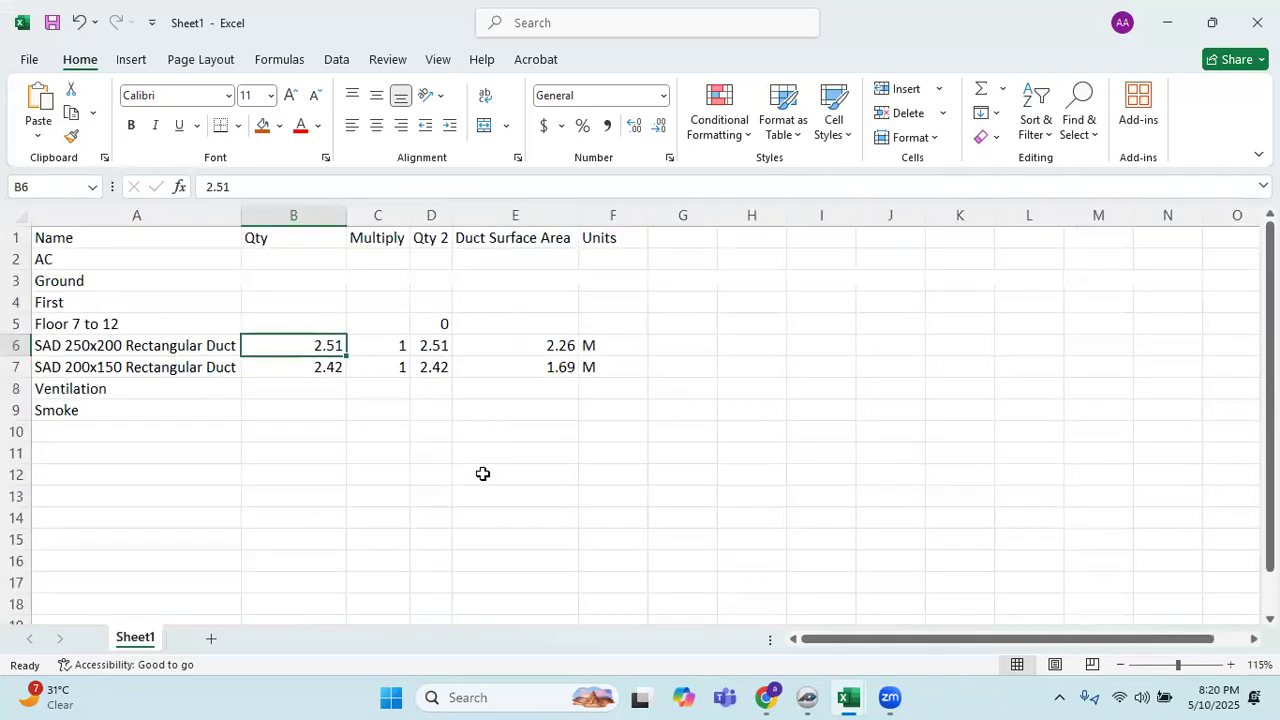
Set the Multiply value of both SAD ducts to 6 in cells C6 and C7 of the exported sheet.
{"action": "left_click", "coordinate": [373, 346]}
{"action": "left_click", "coordinate": [366, 409]}
{"action": "key", "text": "Up"}
{"action": "key", "text": "Up"}
{"action": "key", "text": "Up"}
{"action": "type", "text": "6"}
{"action": "key", "text": "Return"}
{"action": "type", "text": "6"}
{"action": "key", "text": "Return"}
Calculate the SAD 250x200 duct's Qty 2 in D6 with =B6*6, and close the exported workbook.
{"action": "left_click", "coordinate": [440, 350]}
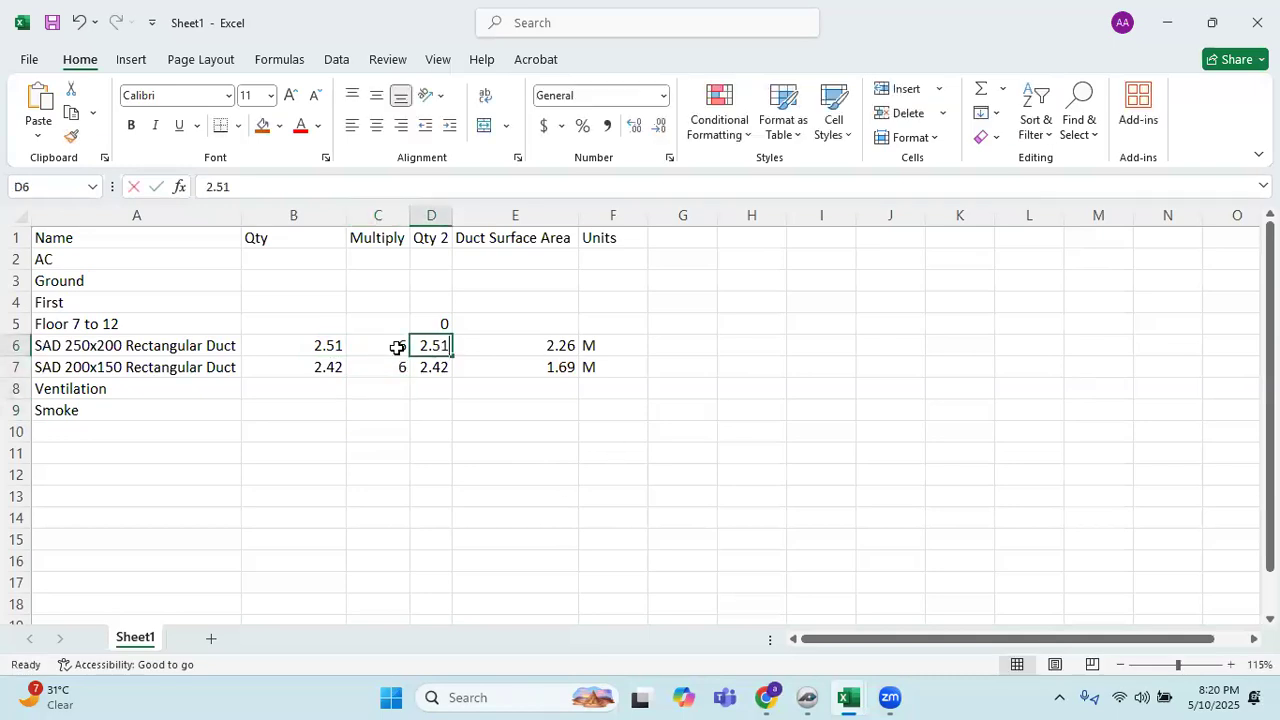
{"action": "type", "text": "="}
{"action": "left_click", "coordinate": [309, 340]}
{"action": "type", "text": "*6"}
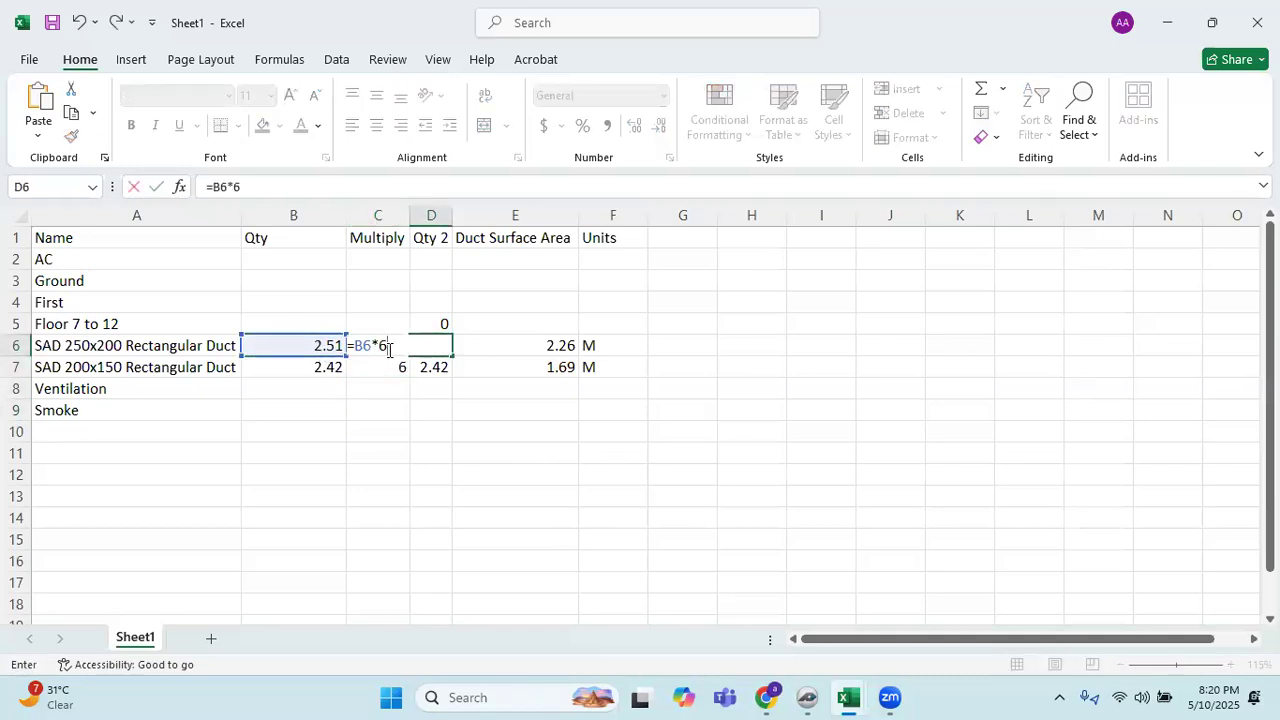
{"action": "key", "text": "Return"}
{"action": "key", "text": "Up"}
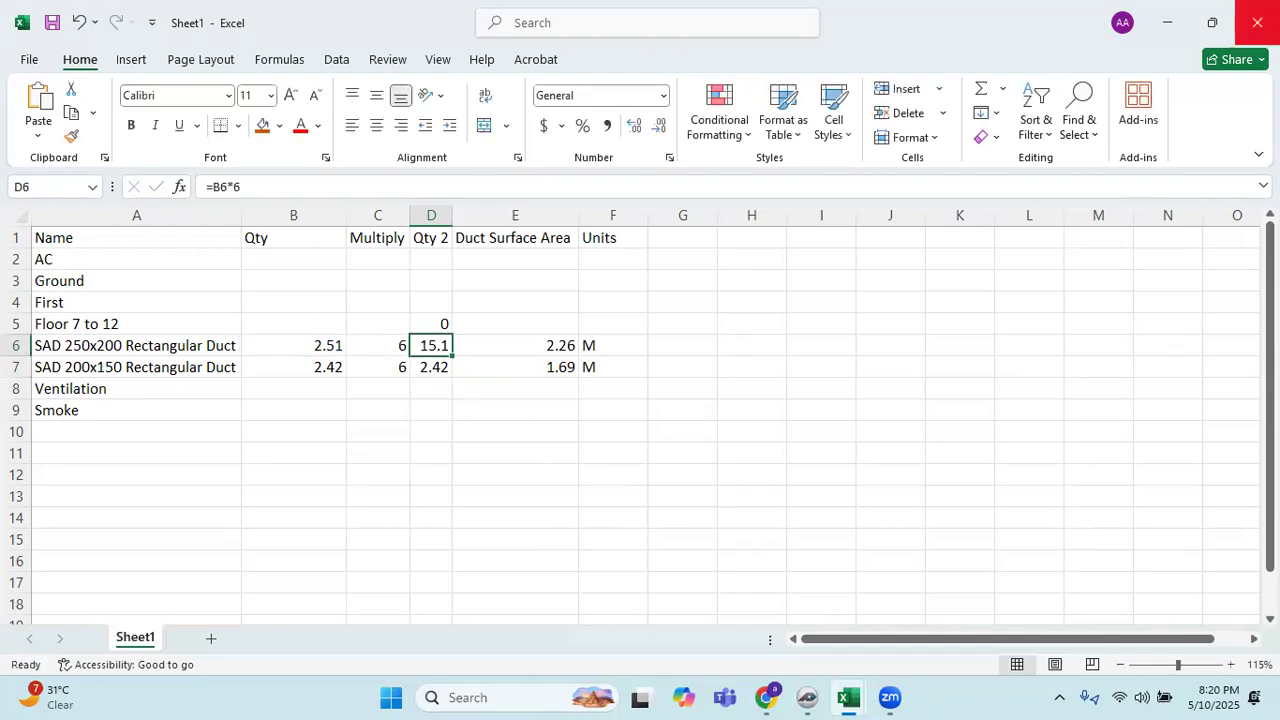
{"action": "left_click", "coordinate": [1257, 22]}
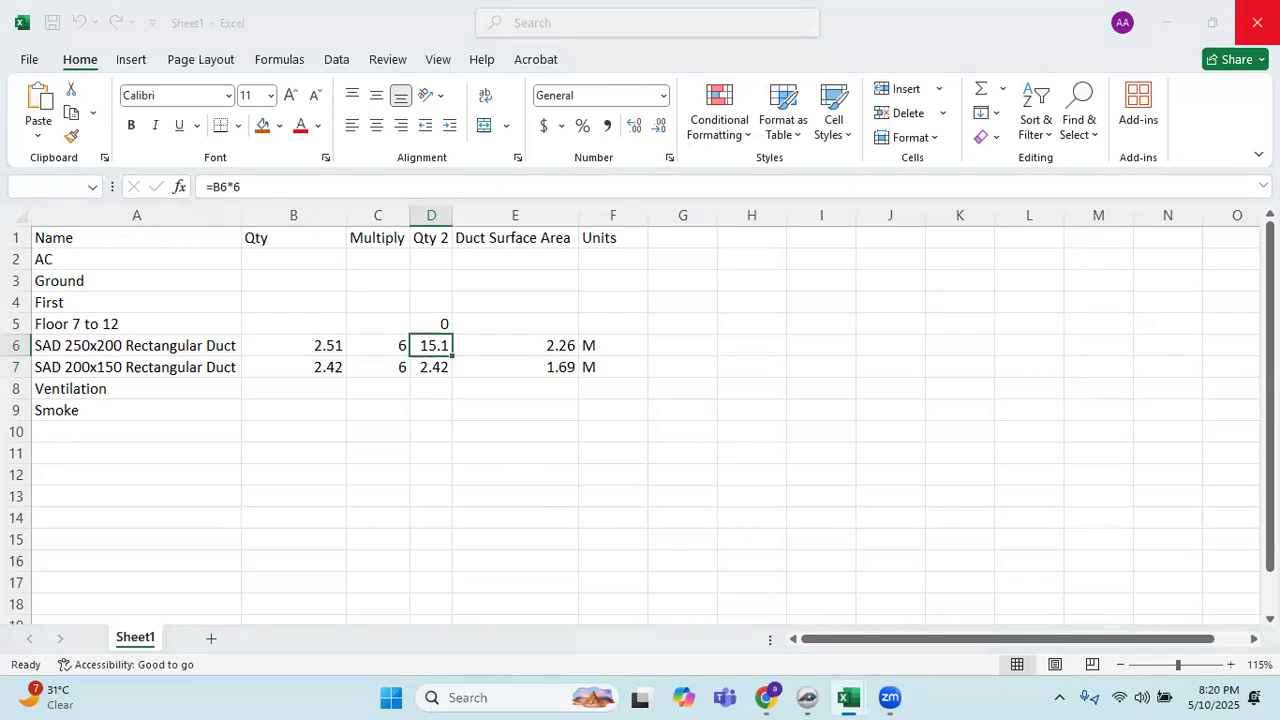
{"action": "left_click", "coordinate": [710, 450]}
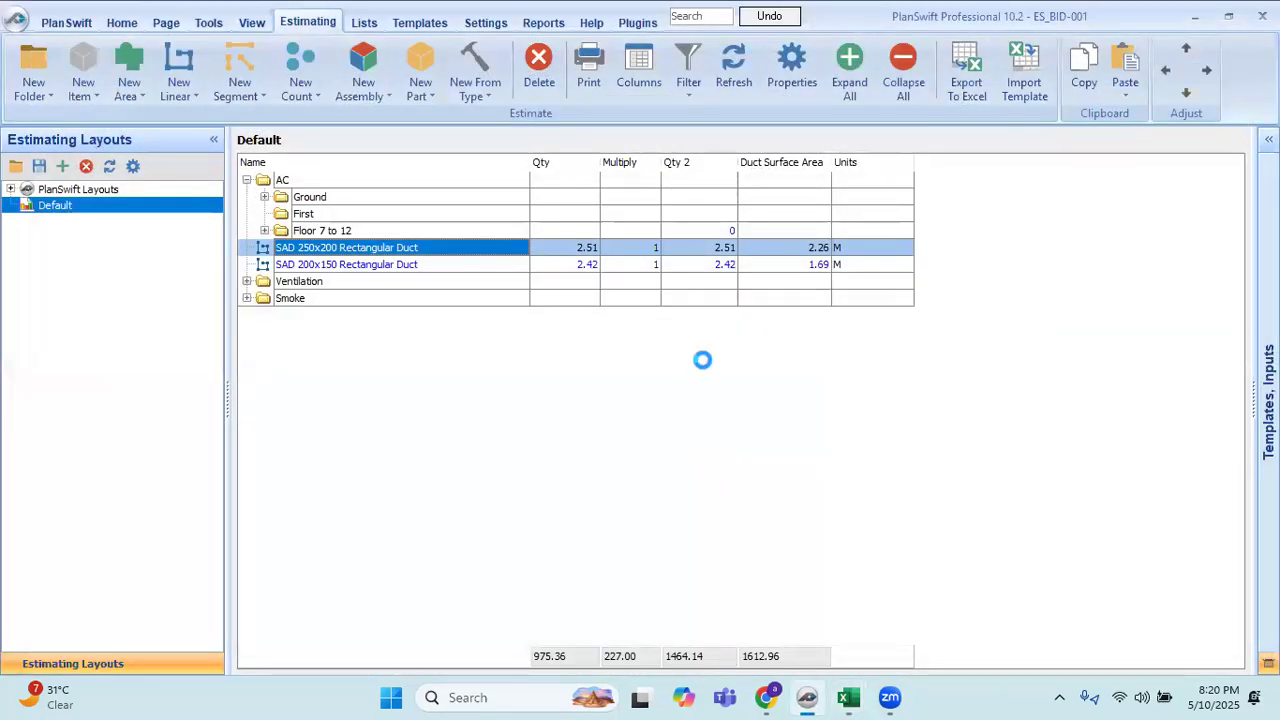
Examine the Qty, Multiply, Qty 2 and Duct Surface Area formulas in the SAD 250x200 duct's advanced properties.
{"action": "right_click", "coordinate": [440, 250]}
{"action": "key", "text": "Escape"}
{"action": "left_click", "coordinate": [492, 441]}
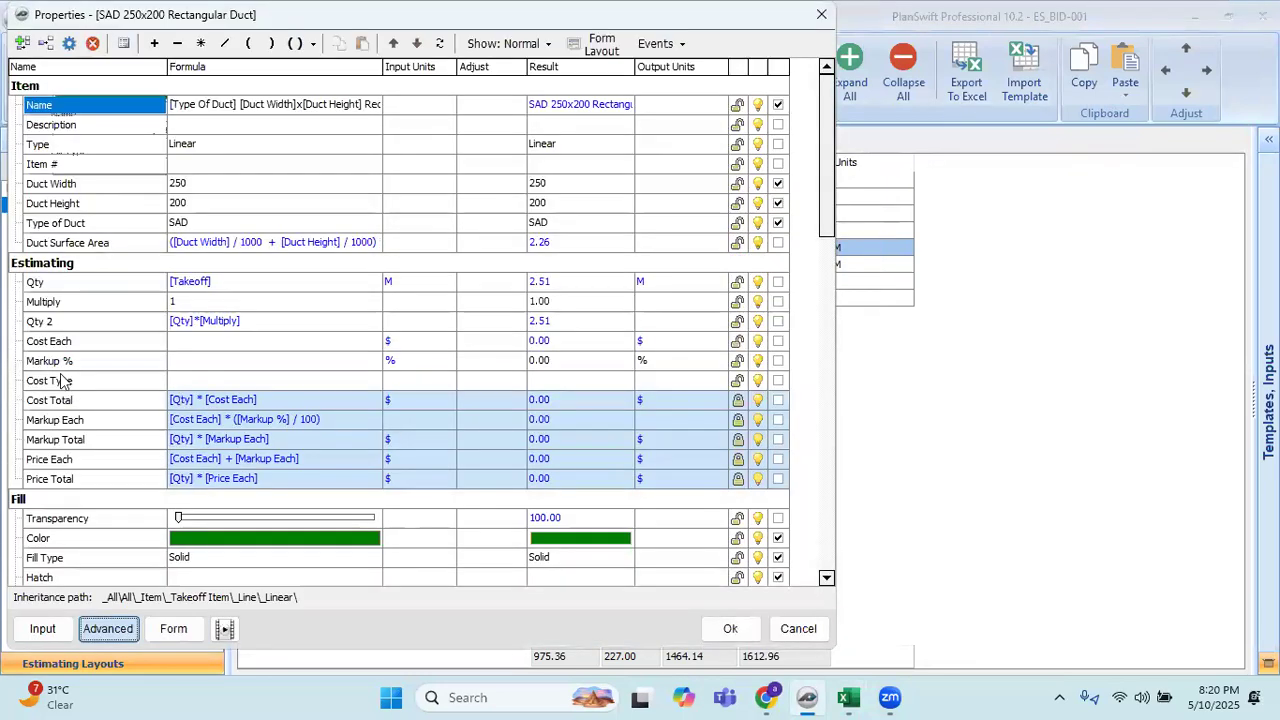
{"action": "left_click", "coordinate": [43, 284]}
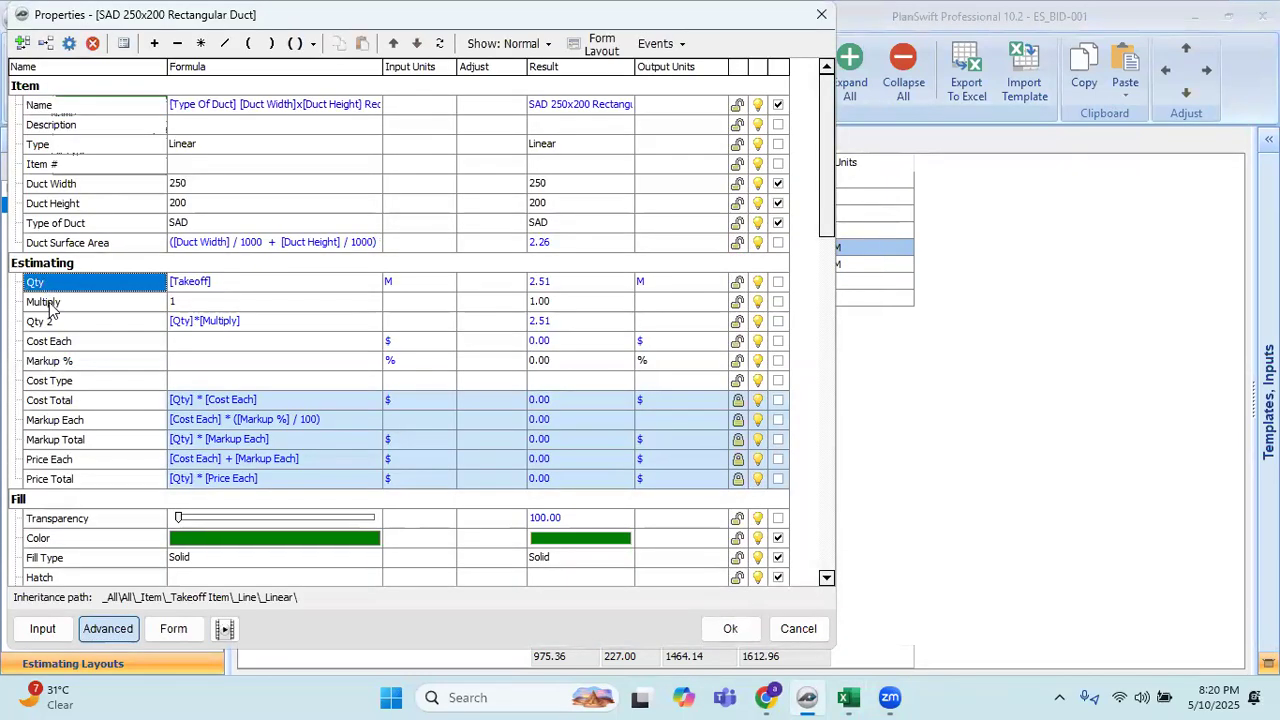
{"action": "left_click", "coordinate": [49, 308]}
{"action": "left_click", "coordinate": [61, 325]}
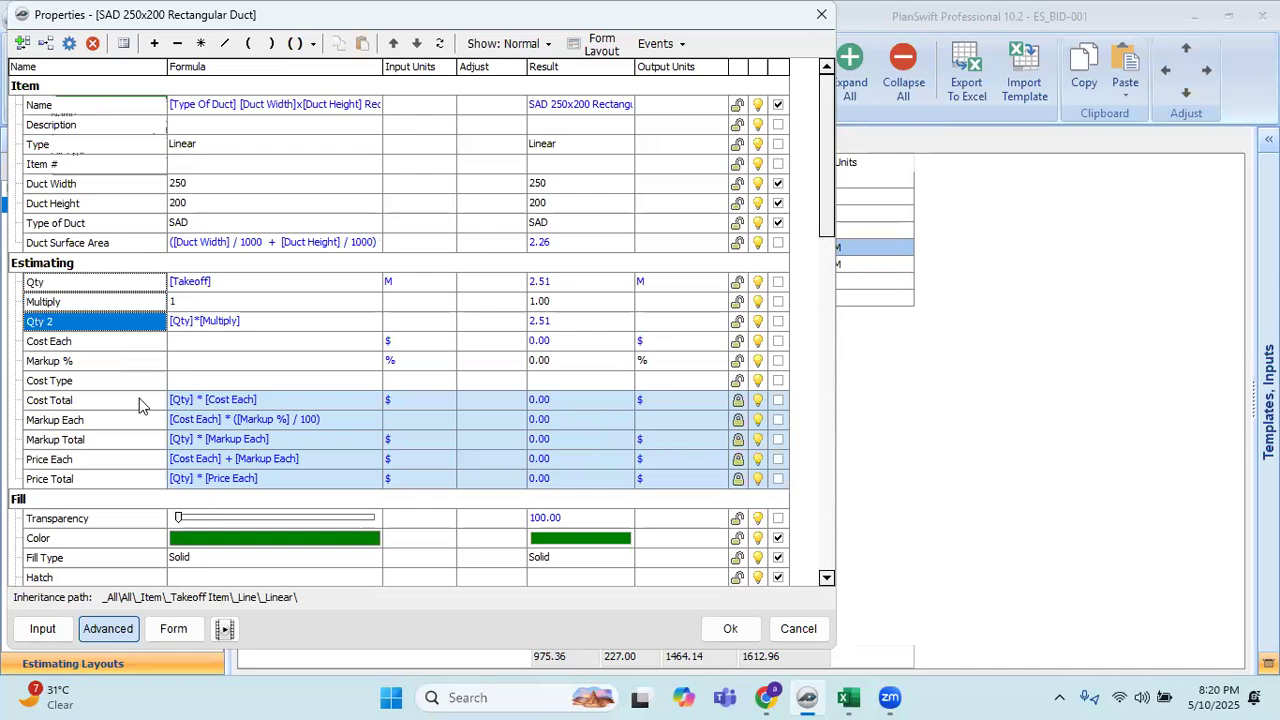
{"action": "left_click", "coordinate": [87, 244]}
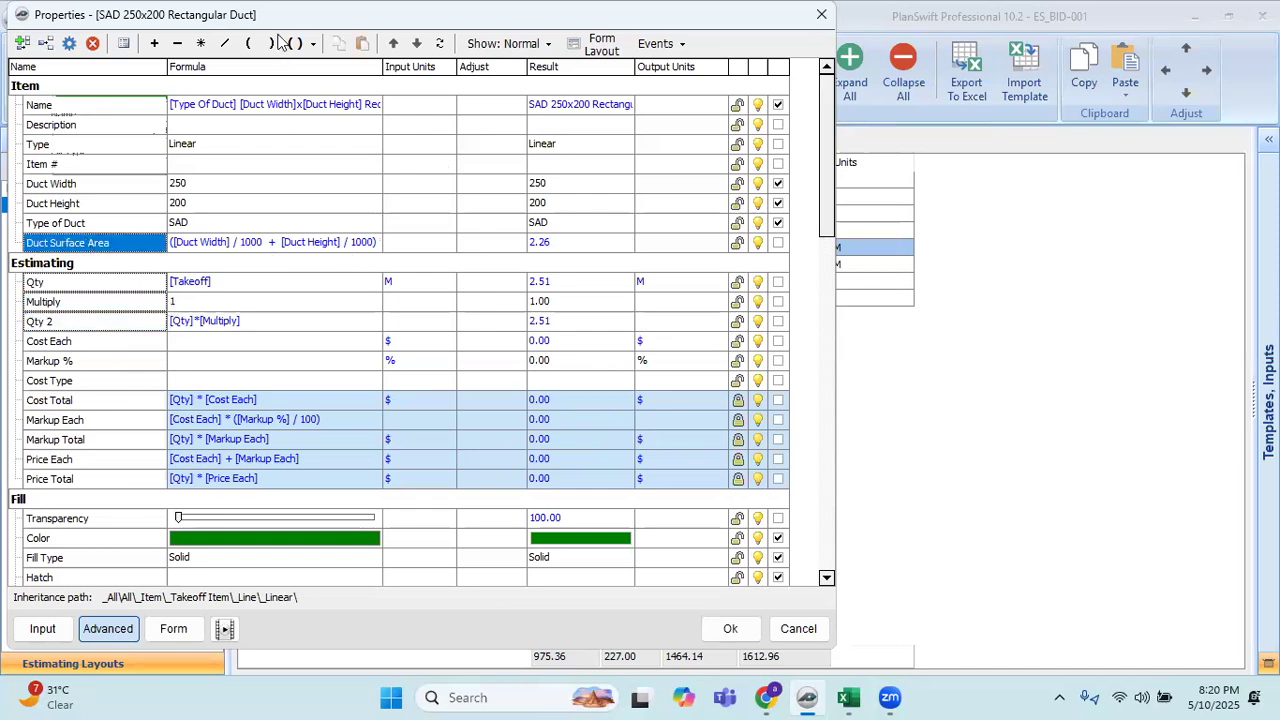
{"action": "left_click_drag", "start_coordinate": [290, 26], "coordinate": [332, 170]}
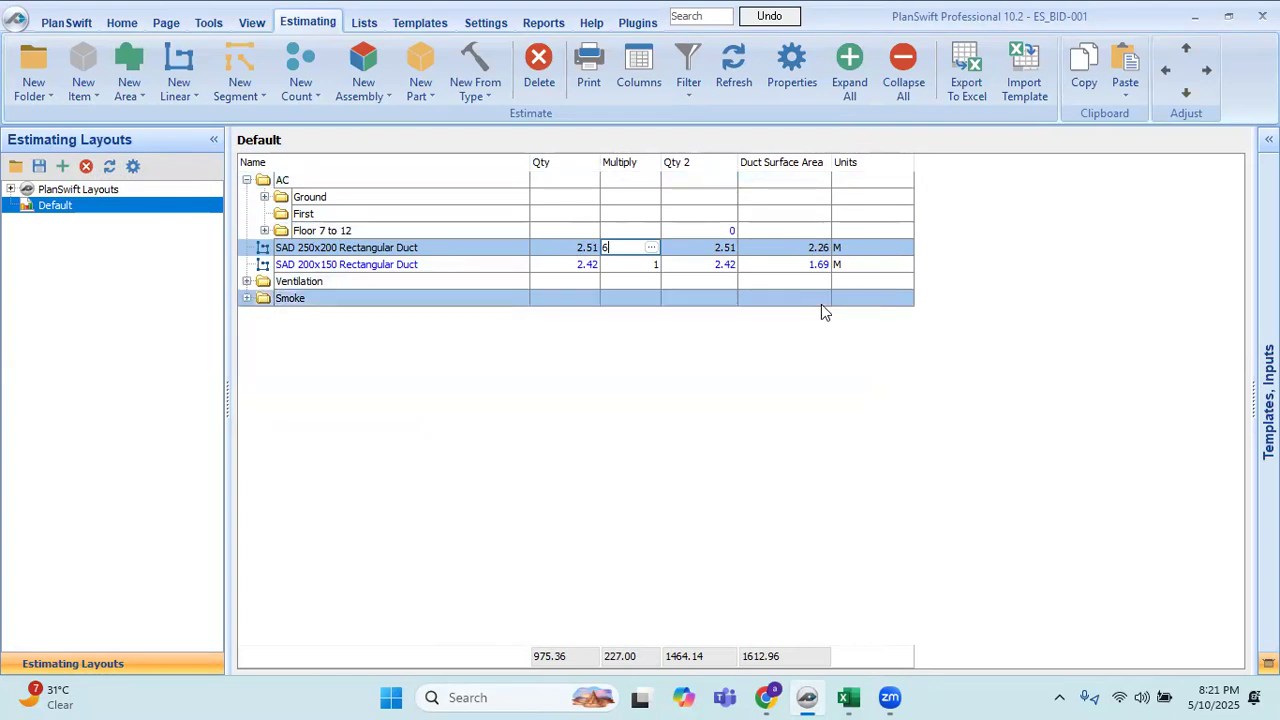
Set the SAD 250x200 duct's Multiply to 6 in the estimating table and check its Qty 2 and surface area.
{"action": "key", "text": "Return"}
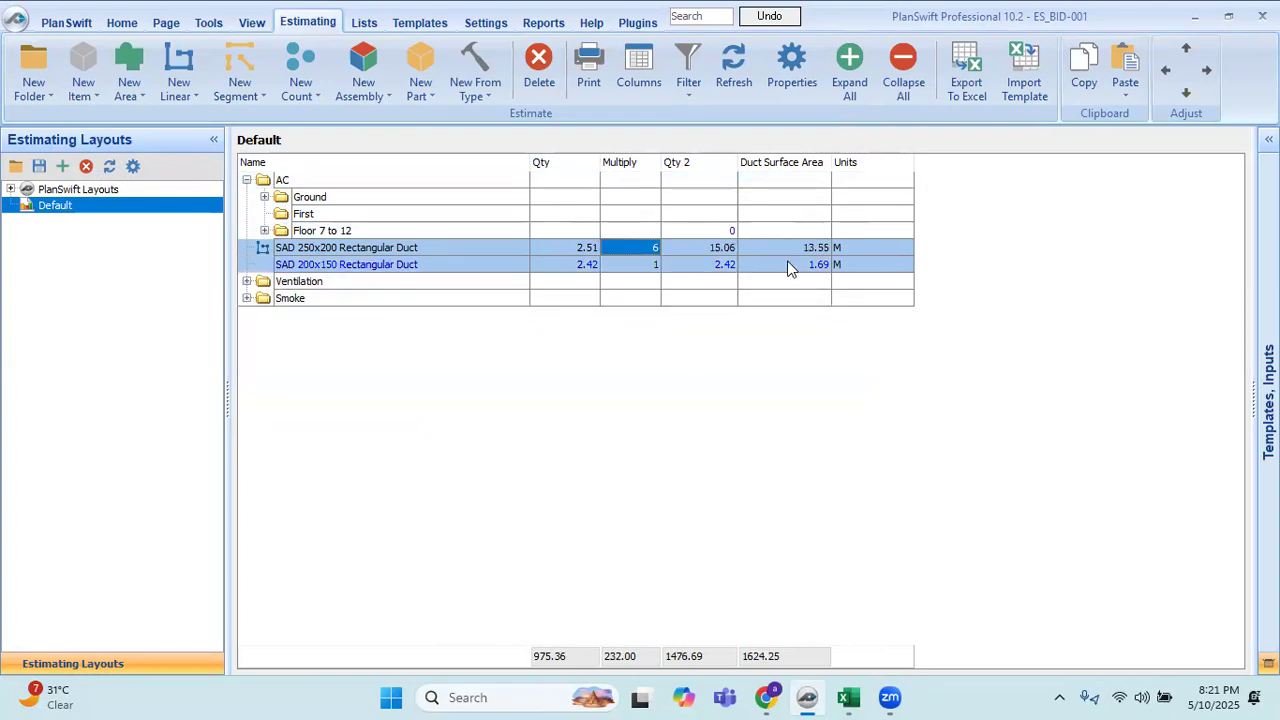
{"action": "left_click", "coordinate": [722, 248]}
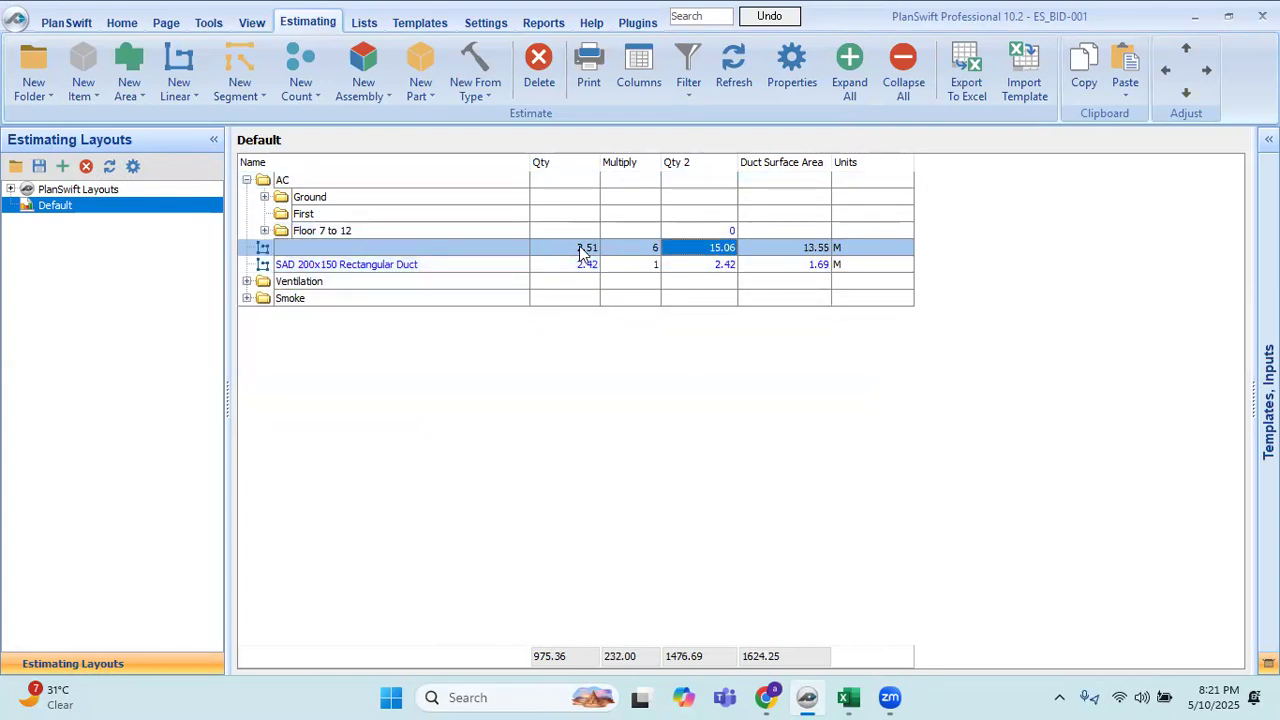
{"action": "left_click", "coordinate": [580, 248]}
{"action": "left_click", "coordinate": [651, 252]}
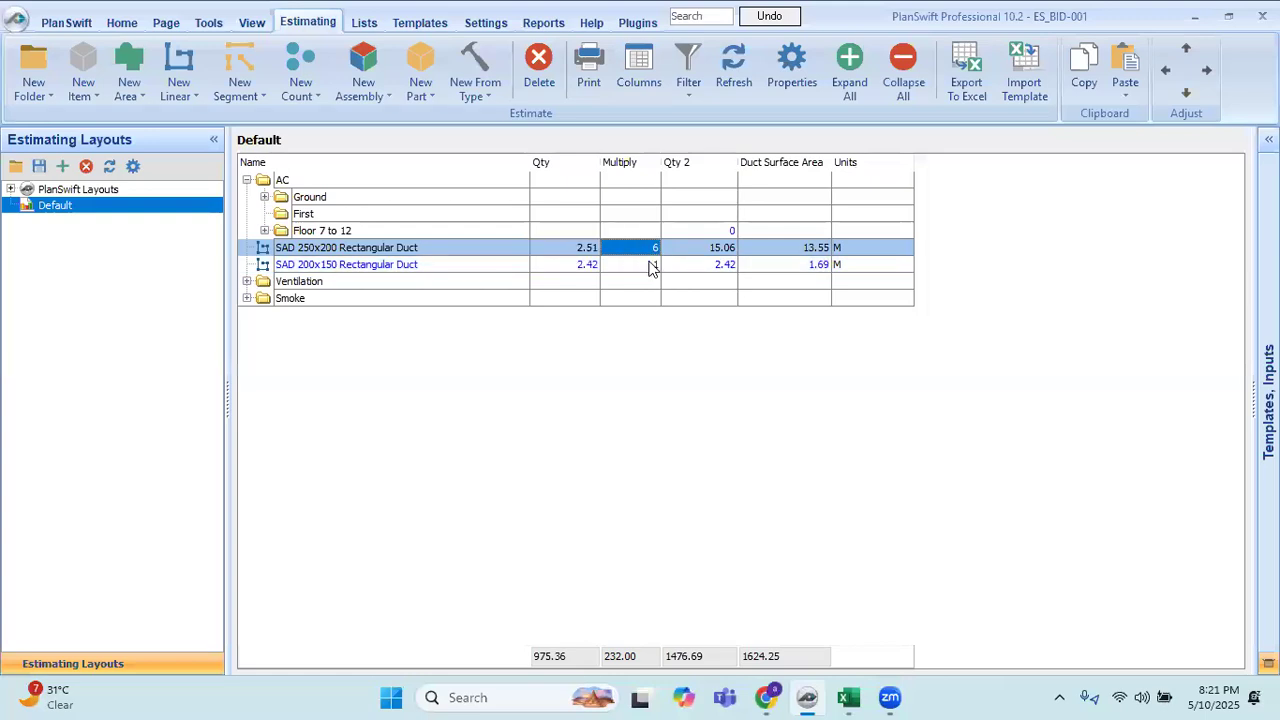
{"action": "left_click", "coordinate": [733, 250]}
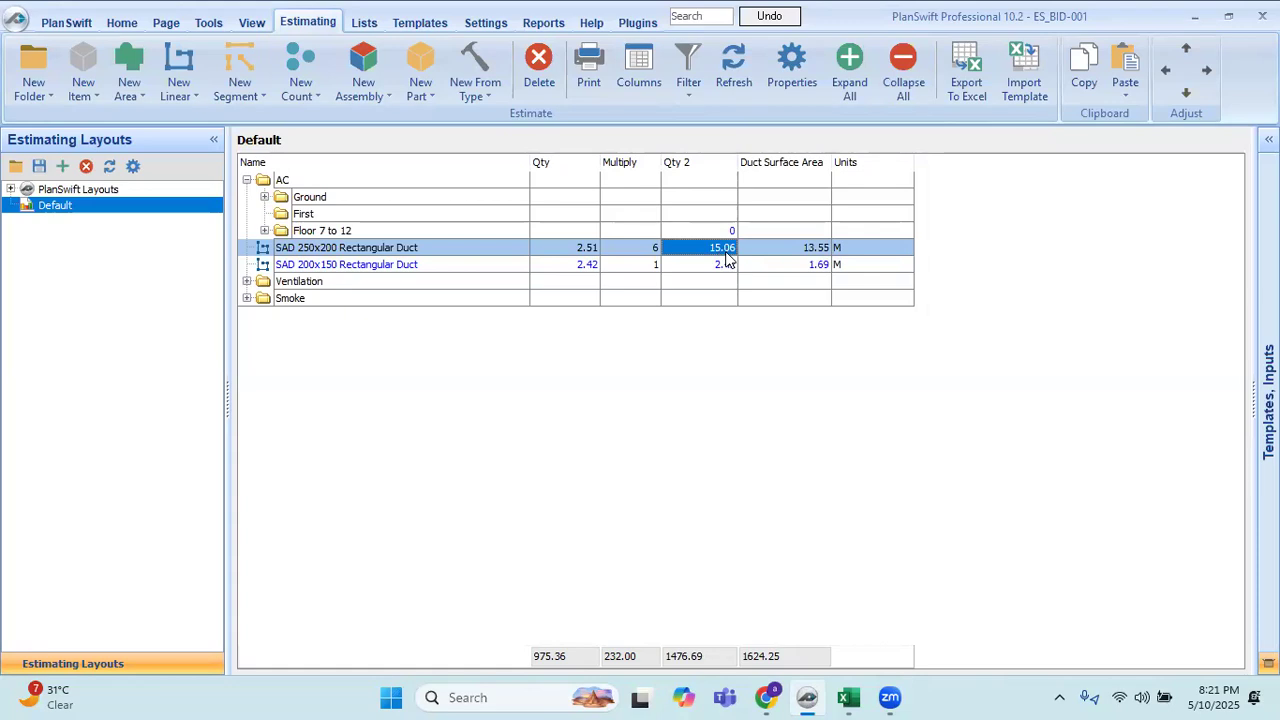
{"action": "left_click", "coordinate": [805, 250]}
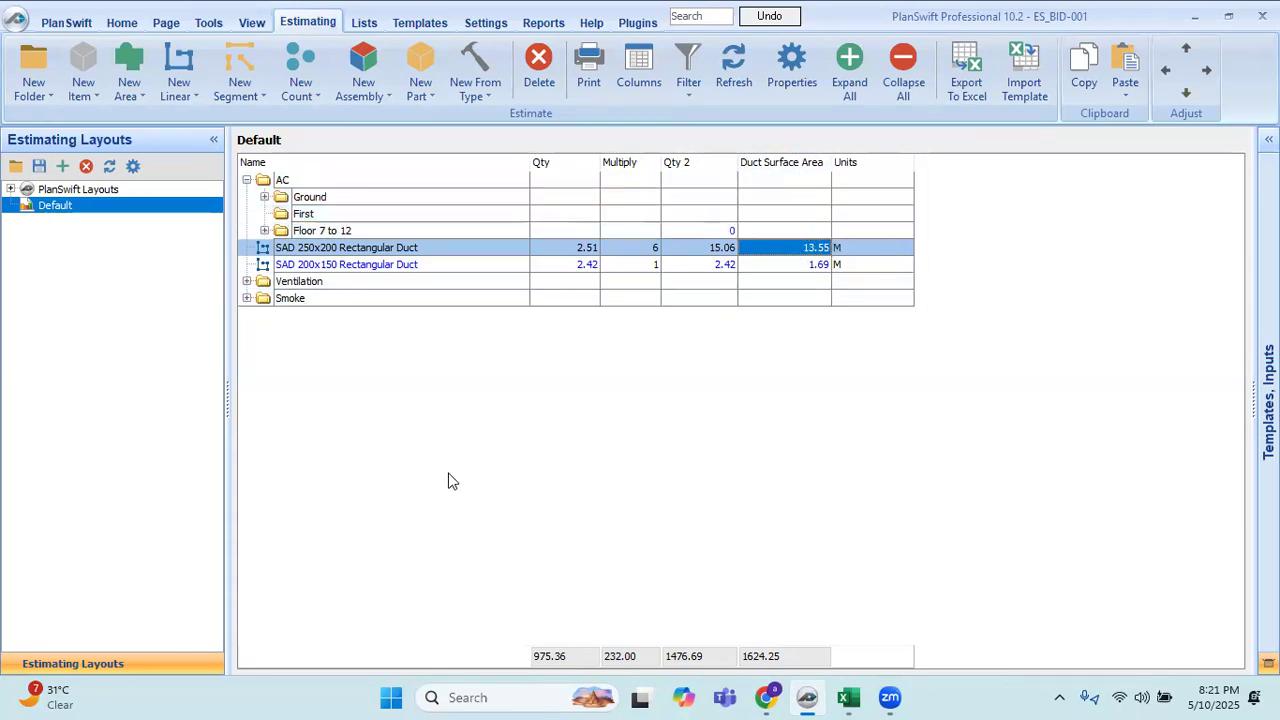
Set the SAD 200x150 duct's Multiply to 6 and check the quantities and duct surface area.
{"action": "left_click", "coordinate": [625, 264], "text": "ctrl"}
{"action": "left_click", "coordinate": [651, 265]}
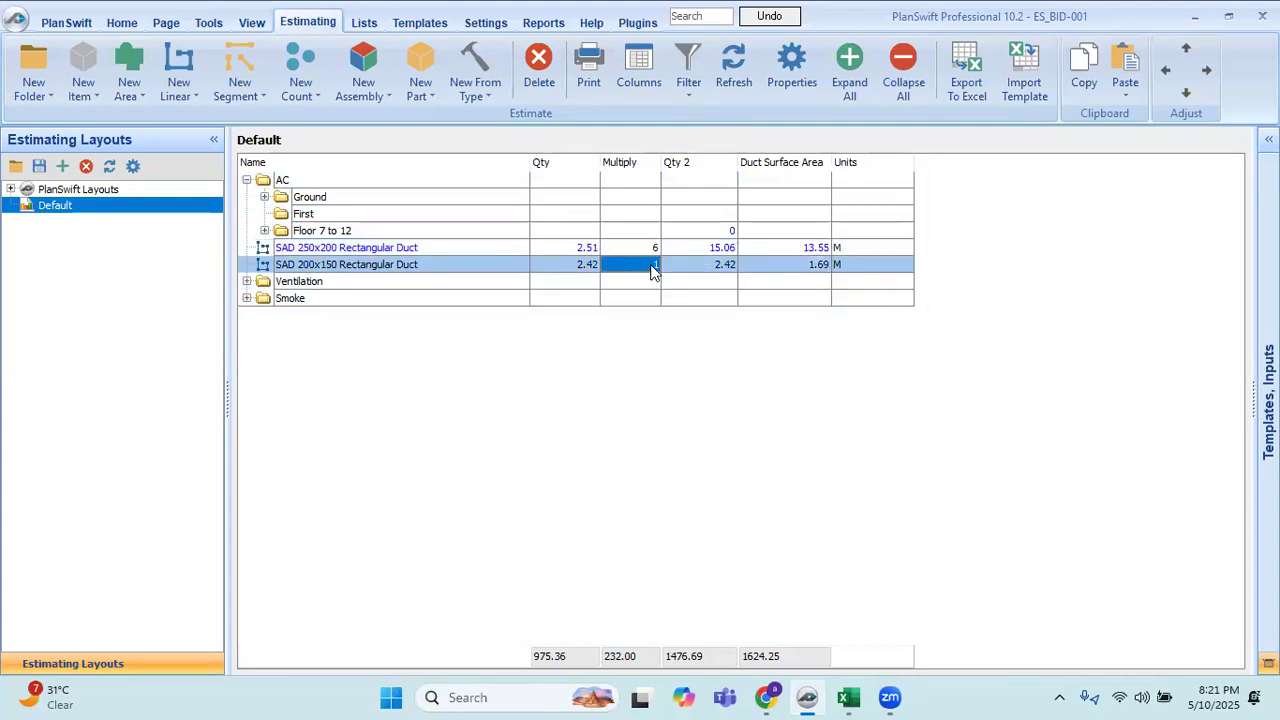
{"action": "type", "text": "6"}
{"action": "key", "text": "Return"}
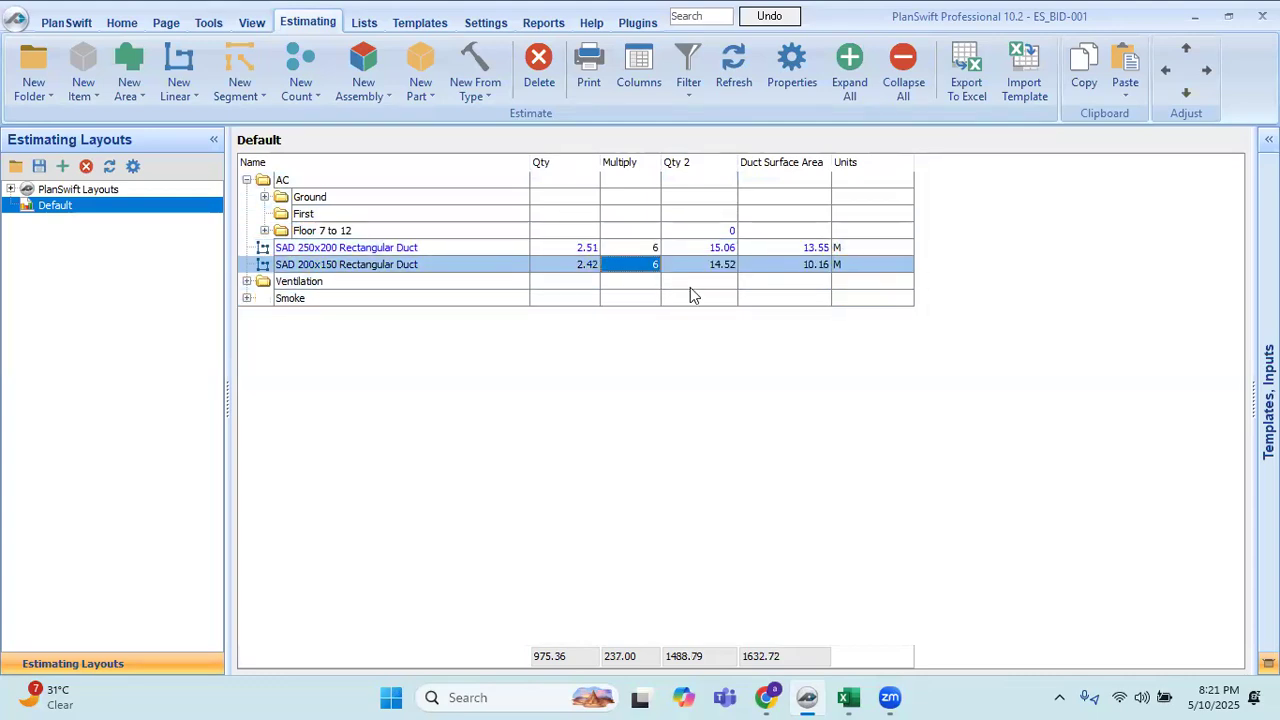
{"action": "left_click", "coordinate": [705, 248]}
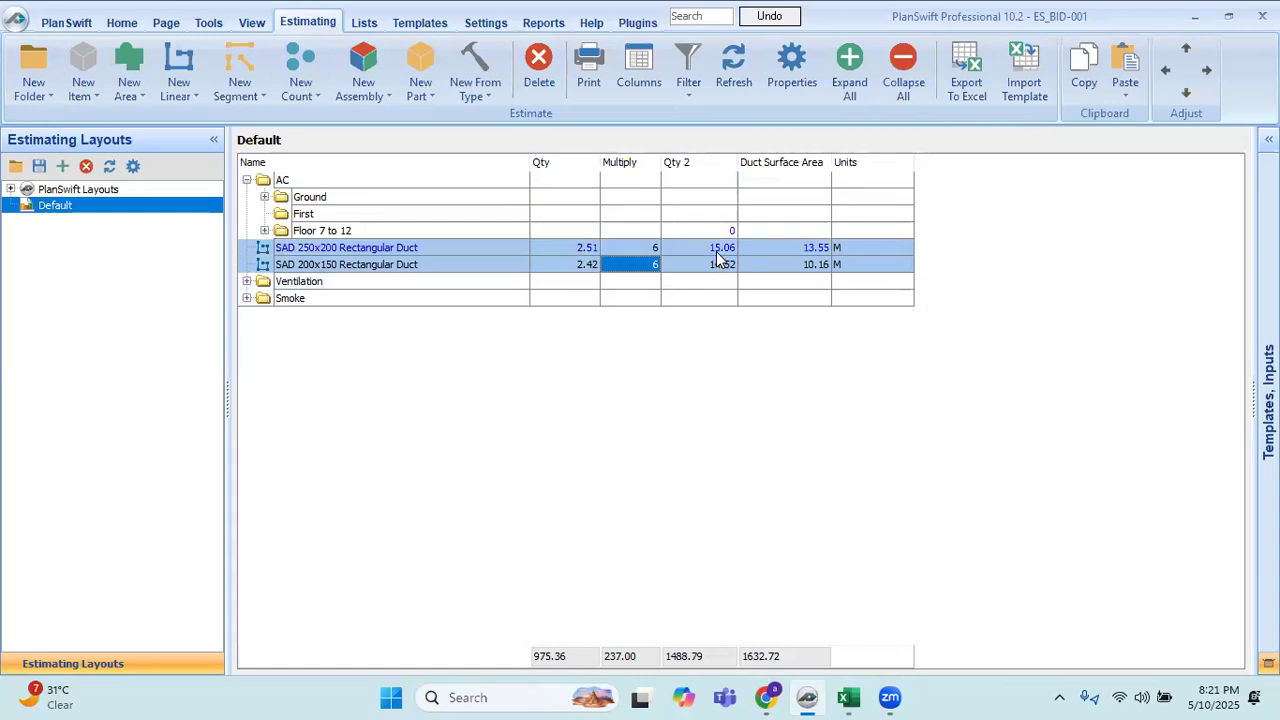
{"action": "left_click", "coordinate": [813, 266]}
{"action": "left_click", "coordinate": [812, 284], "text": "shift"}
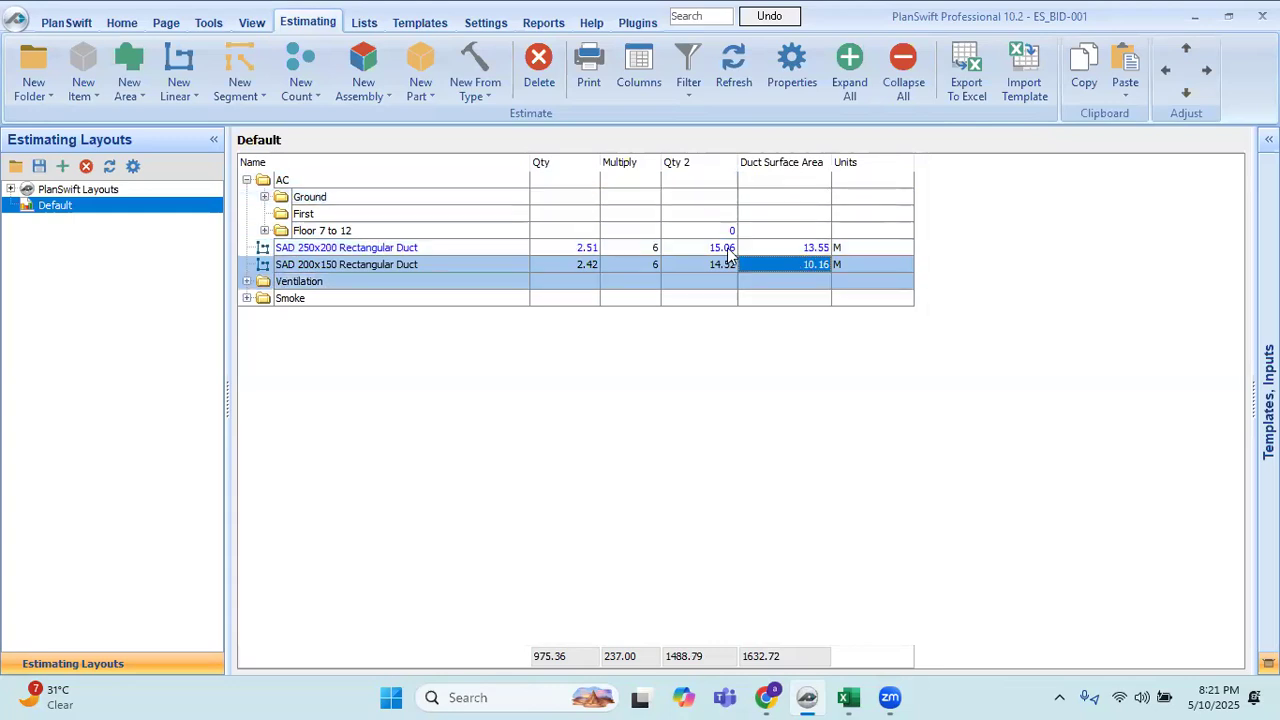
Switch to the Book1 workbook in Excel and compare its Duct Width and Duct Height with the SAD 250x200 duct in PlanSwift.
{"action": "left_click", "coordinate": [805, 250]}
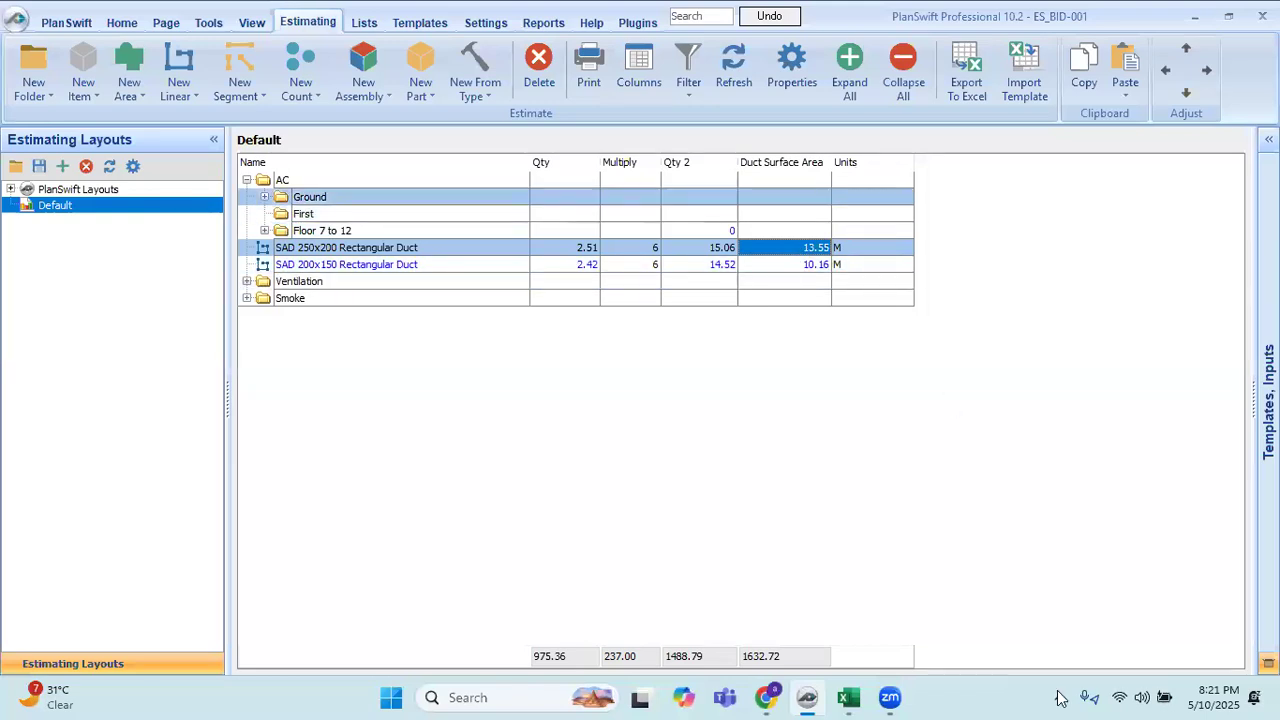
{"action": "left_click", "coordinate": [848, 697]}
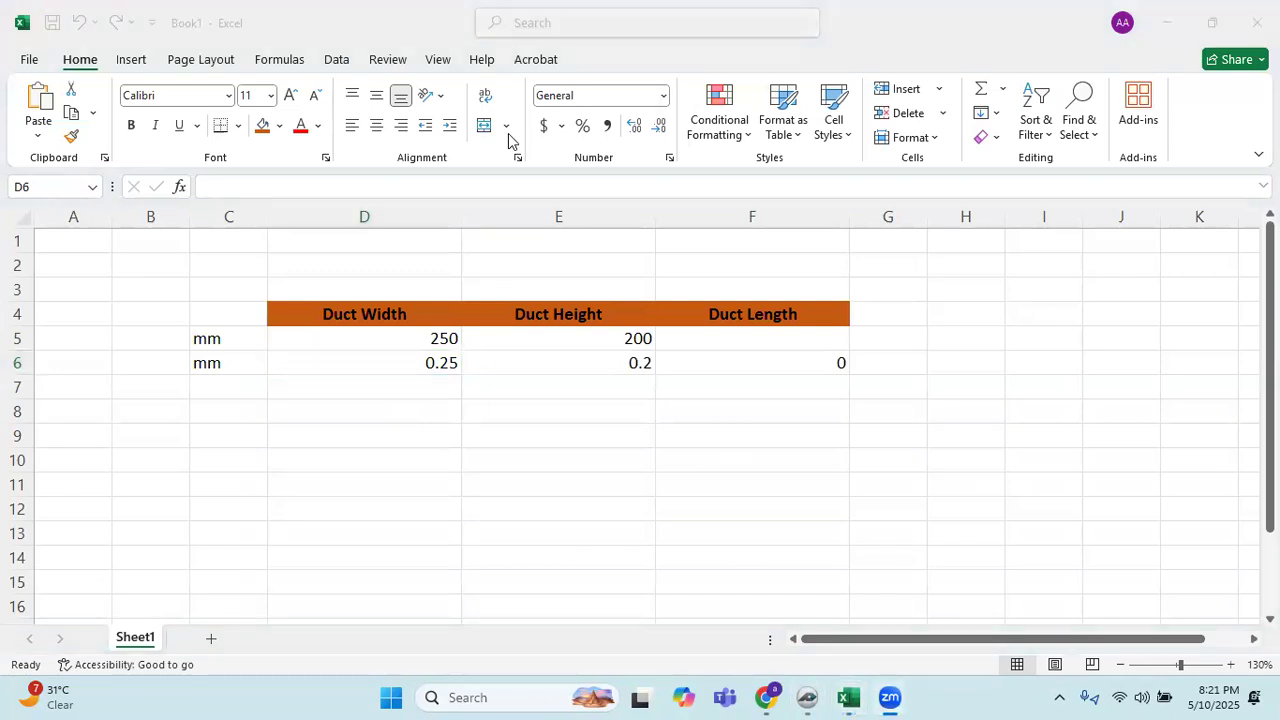
{"action": "left_click", "coordinate": [430, 340]}
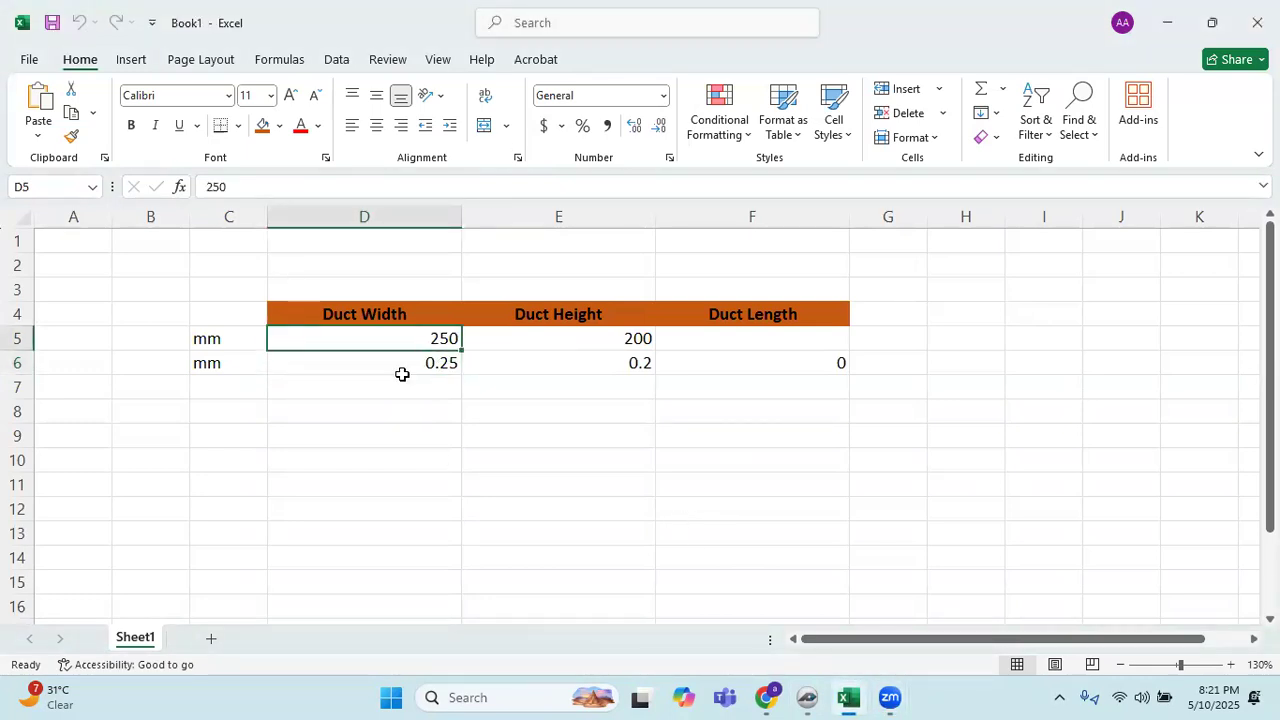
{"action": "left_click", "coordinate": [389, 316]}
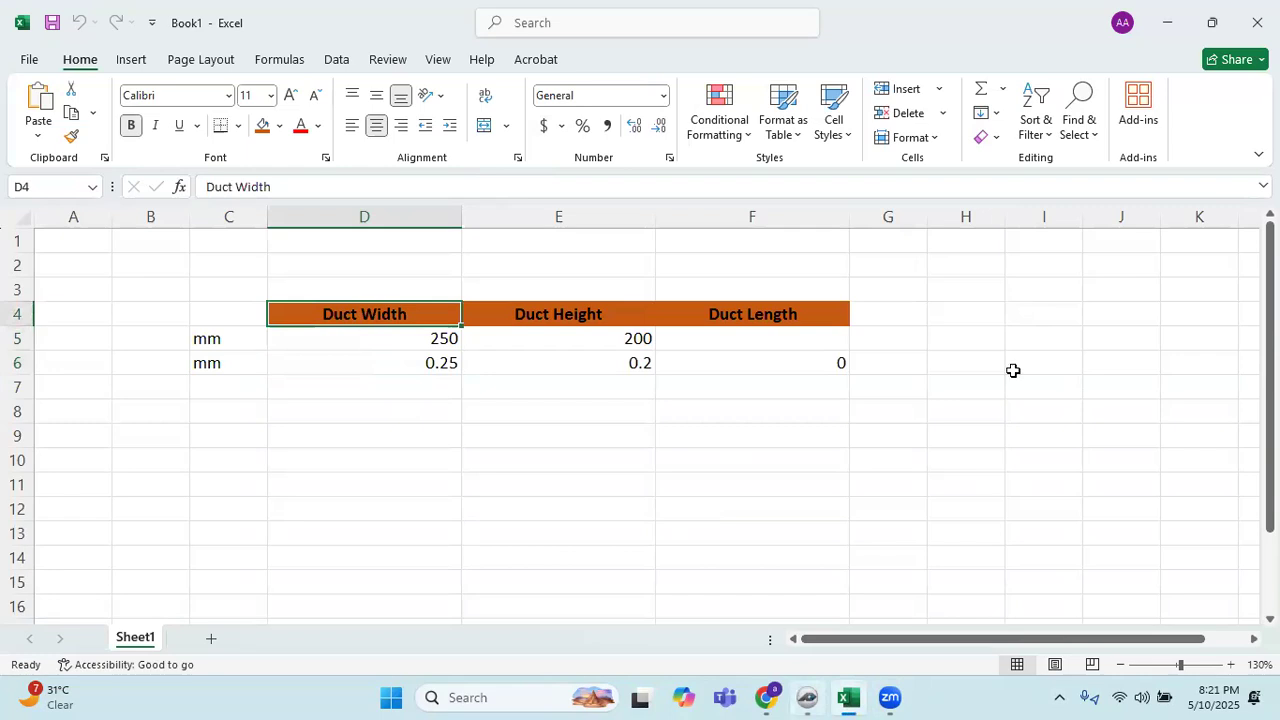
{"action": "key", "text": "alt+Tab"}
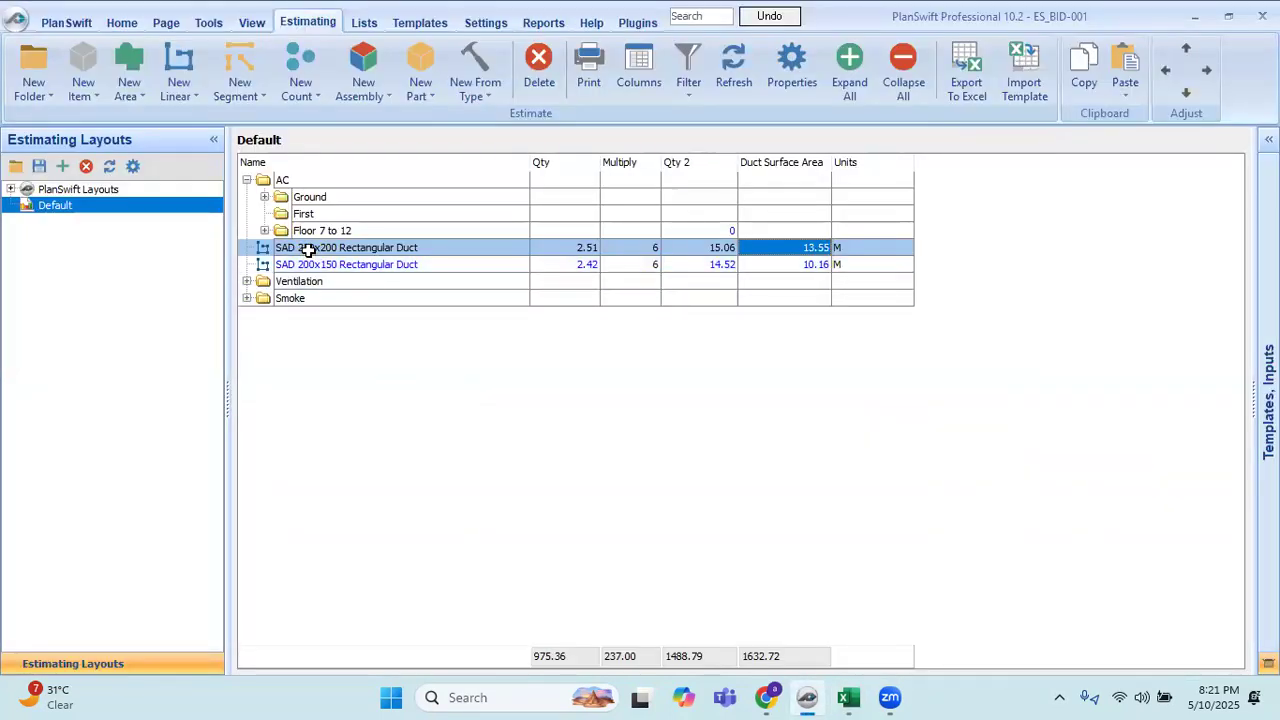
{"action": "key", "text": "alt+Tab"}
{"action": "key", "text": "Down"}
{"action": "key", "text": "Left"}
{"action": "key", "text": "Right"}
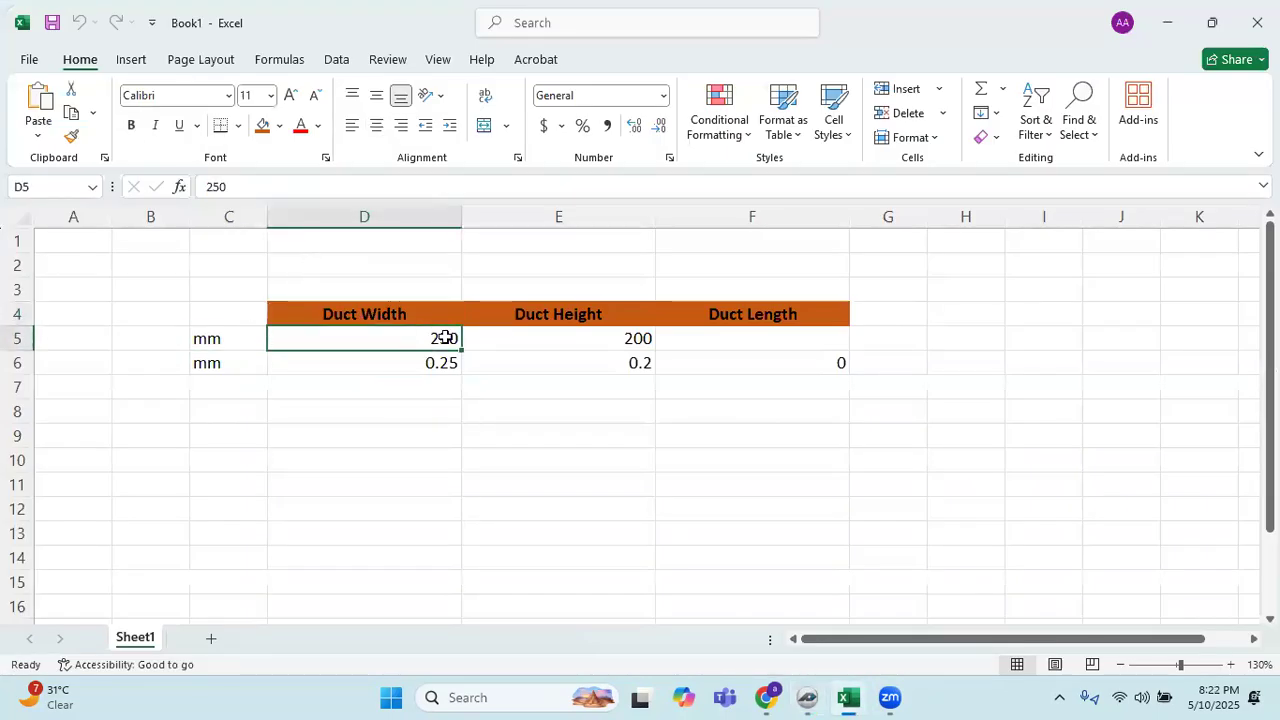
{"action": "key", "text": "alt+Tab"}
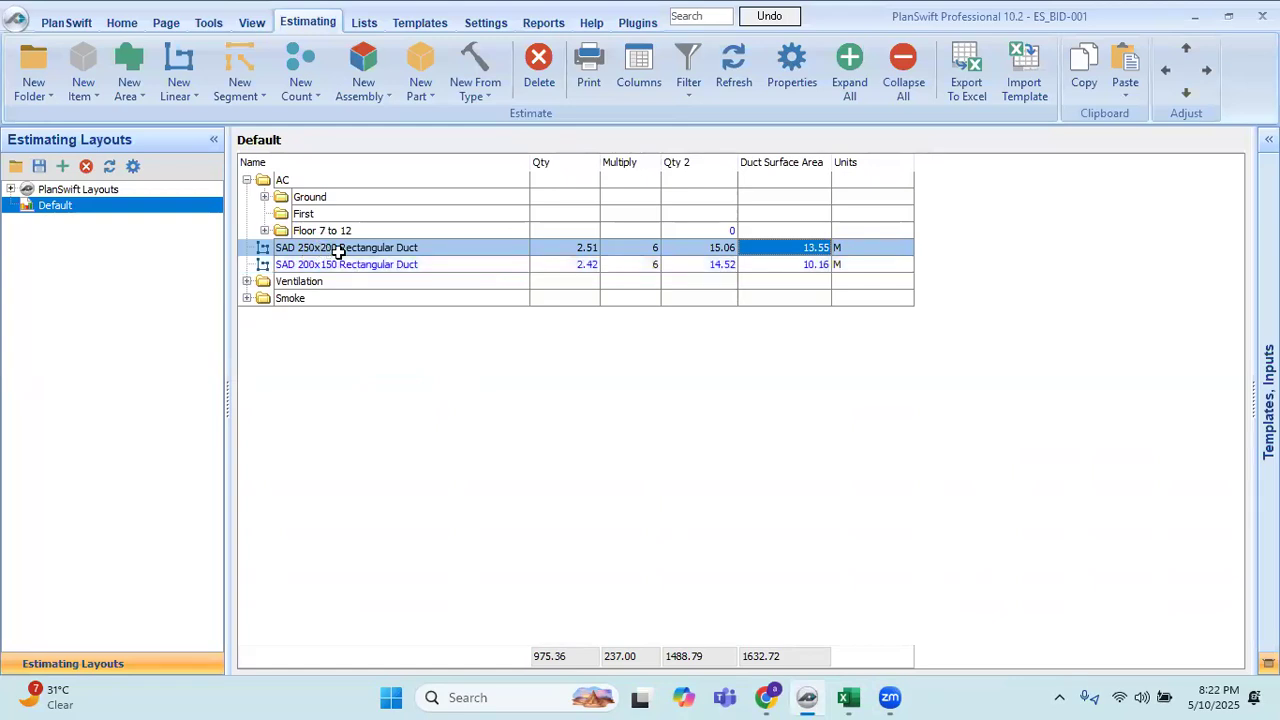
{"action": "key", "text": "alt+Tab"}
{"action": "key", "text": "Right"}
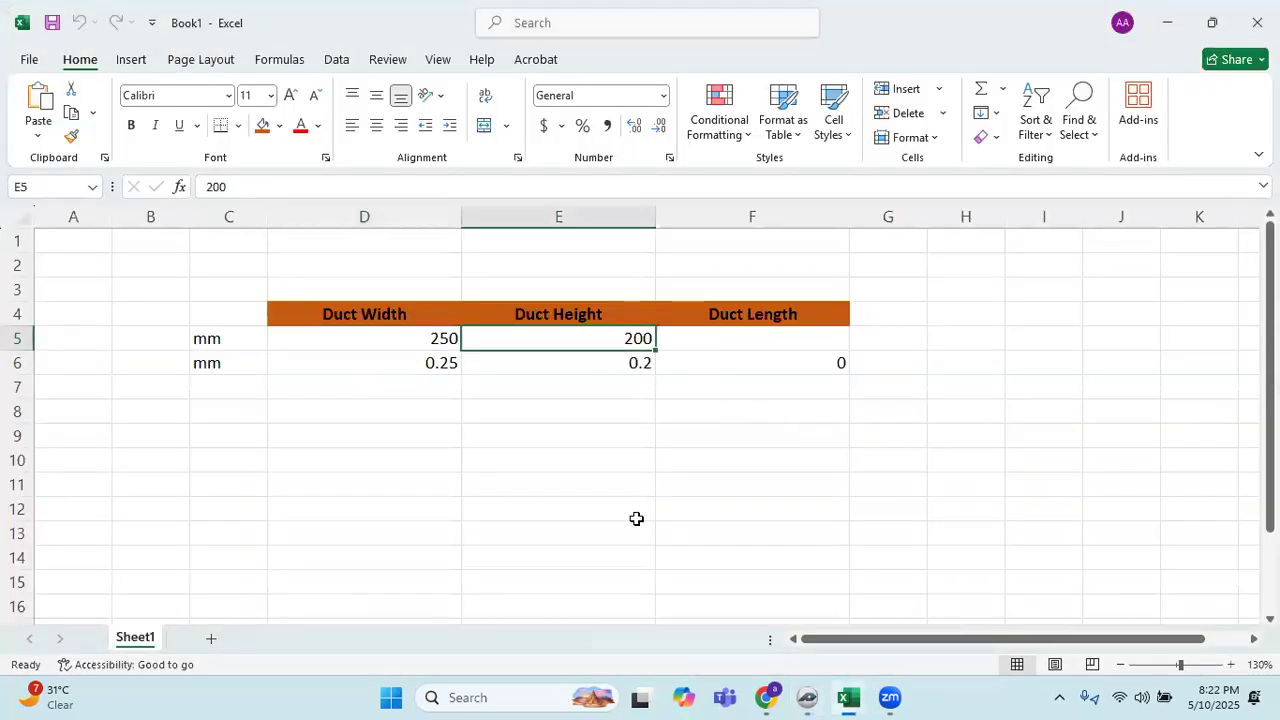
{"action": "left_click", "coordinate": [743, 347]}
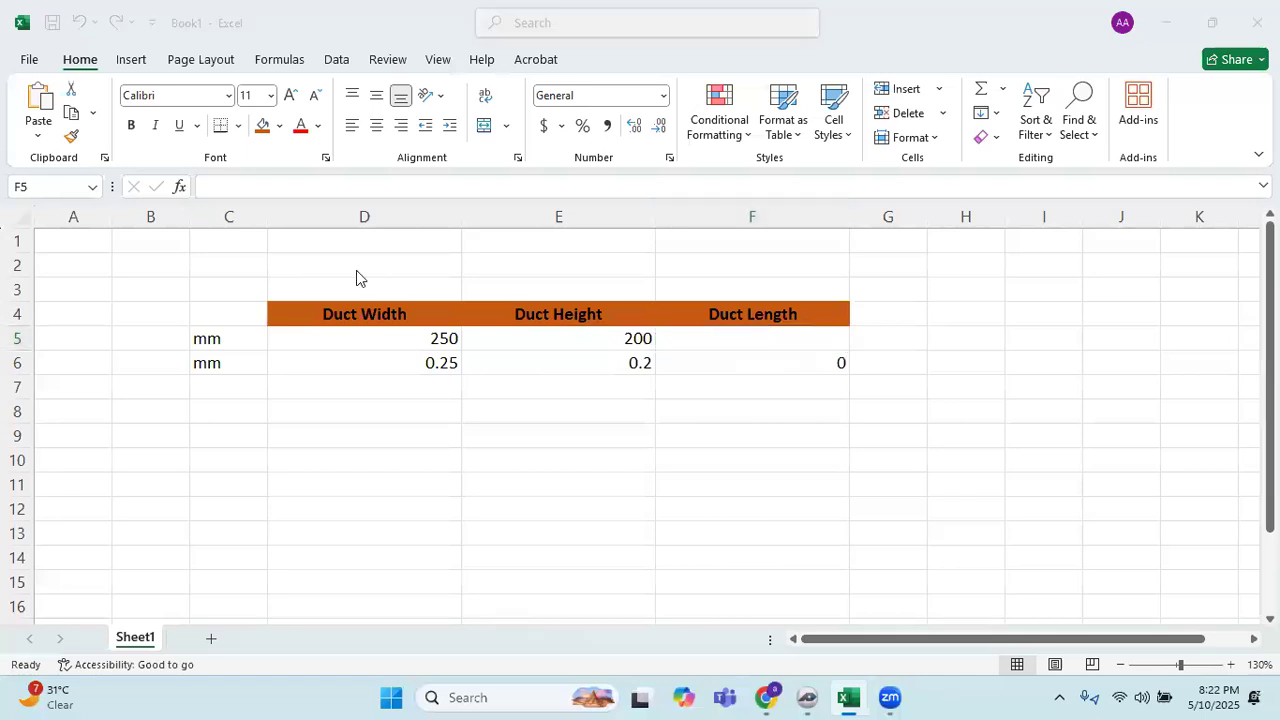
Set Multiply to 1 for the SAD 250x200 and SAD 200x150 ducts in PlanSwift's estimating table.
{"action": "key", "text": "alt+Tab"}
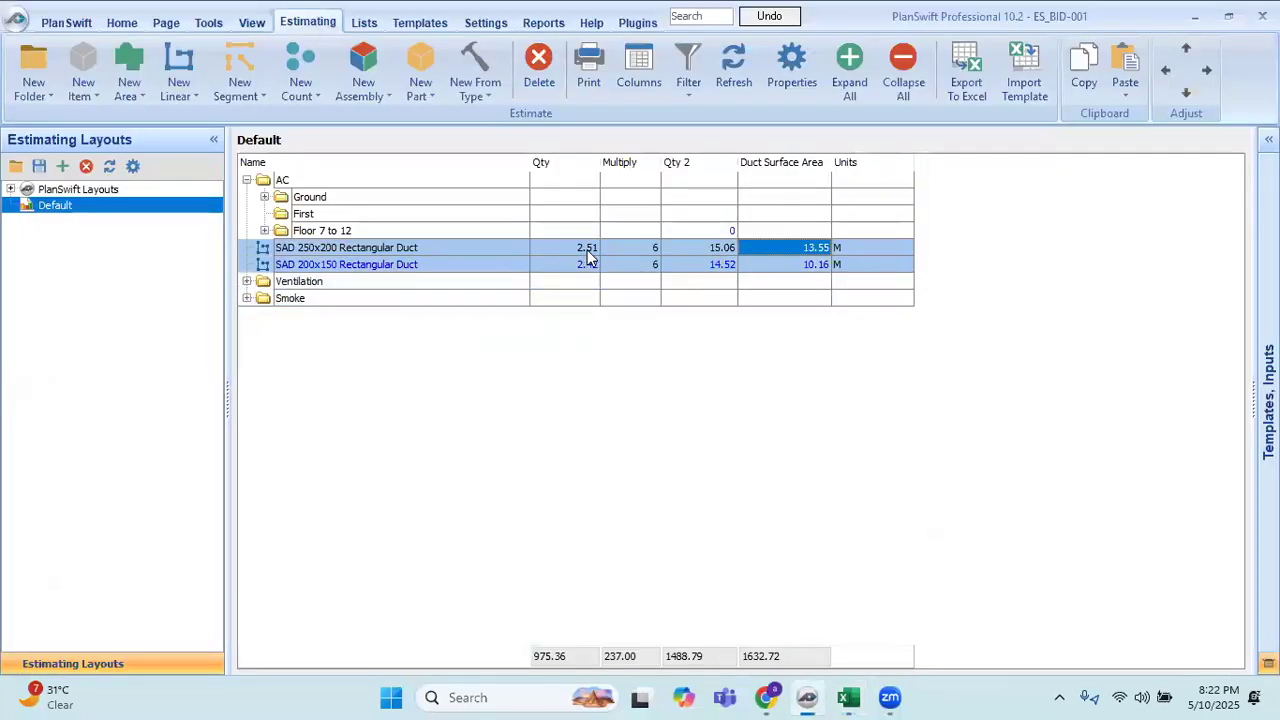
{"action": "left_click", "coordinate": [725, 250]}
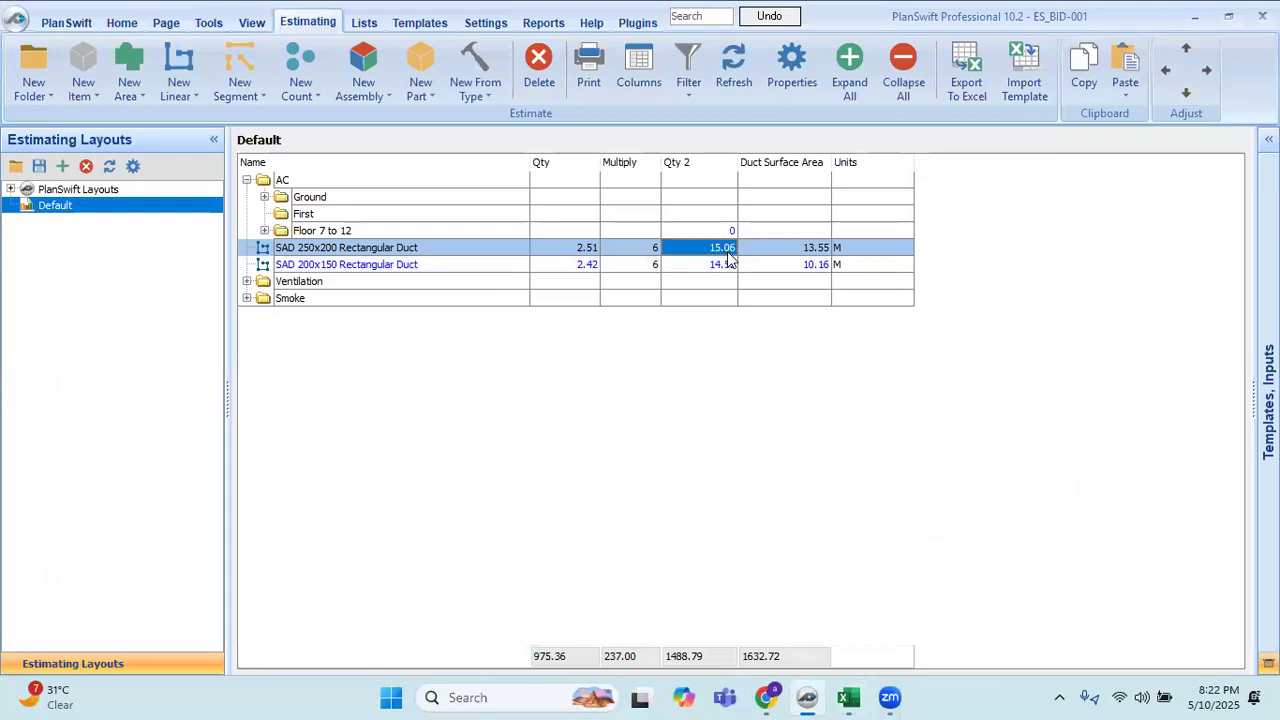
{"action": "left_click", "coordinate": [646, 252]}
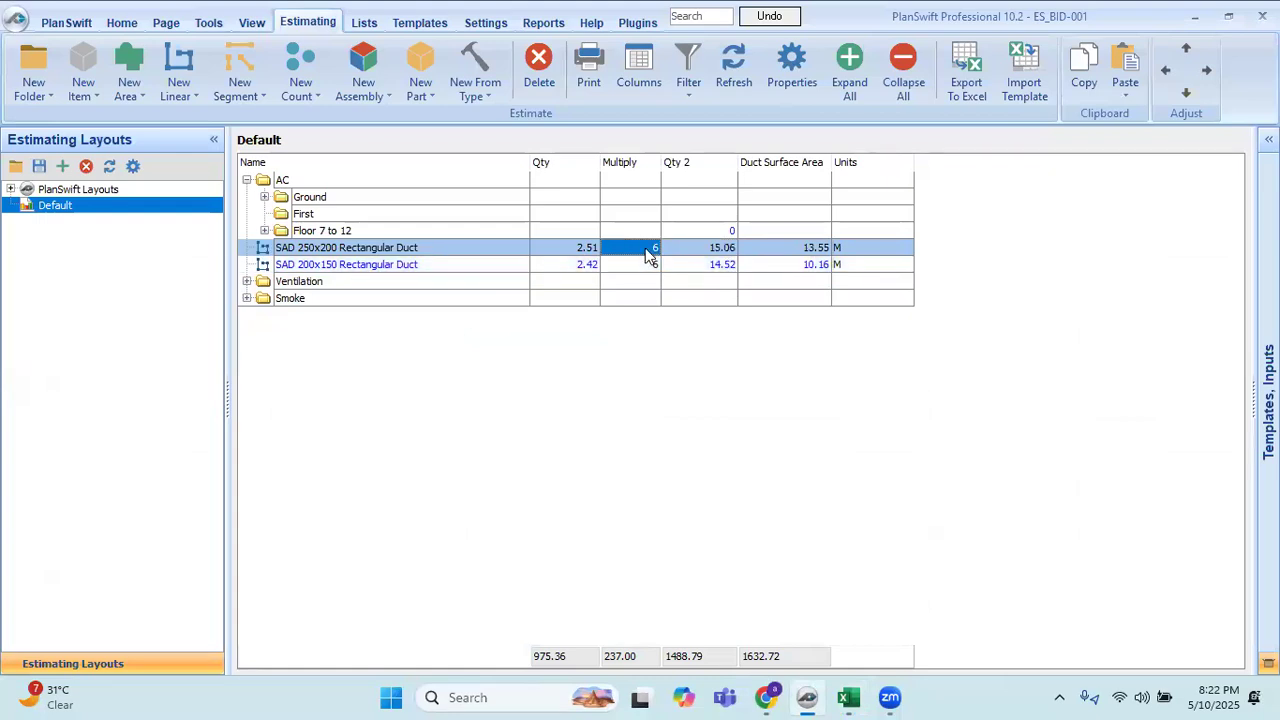
{"action": "left_click", "coordinate": [652, 251]}
{"action": "type", "text": "1"}
{"action": "left_click", "coordinate": [645, 263]}
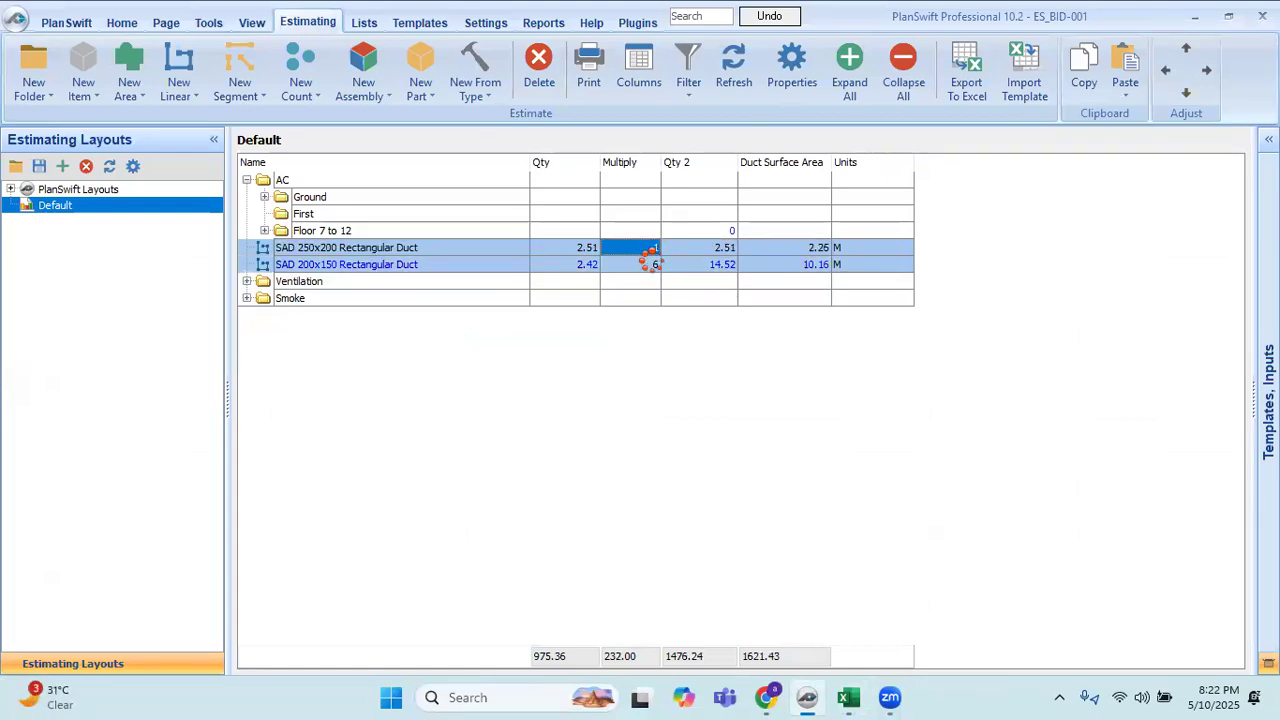
{"action": "type", "text": "1"}
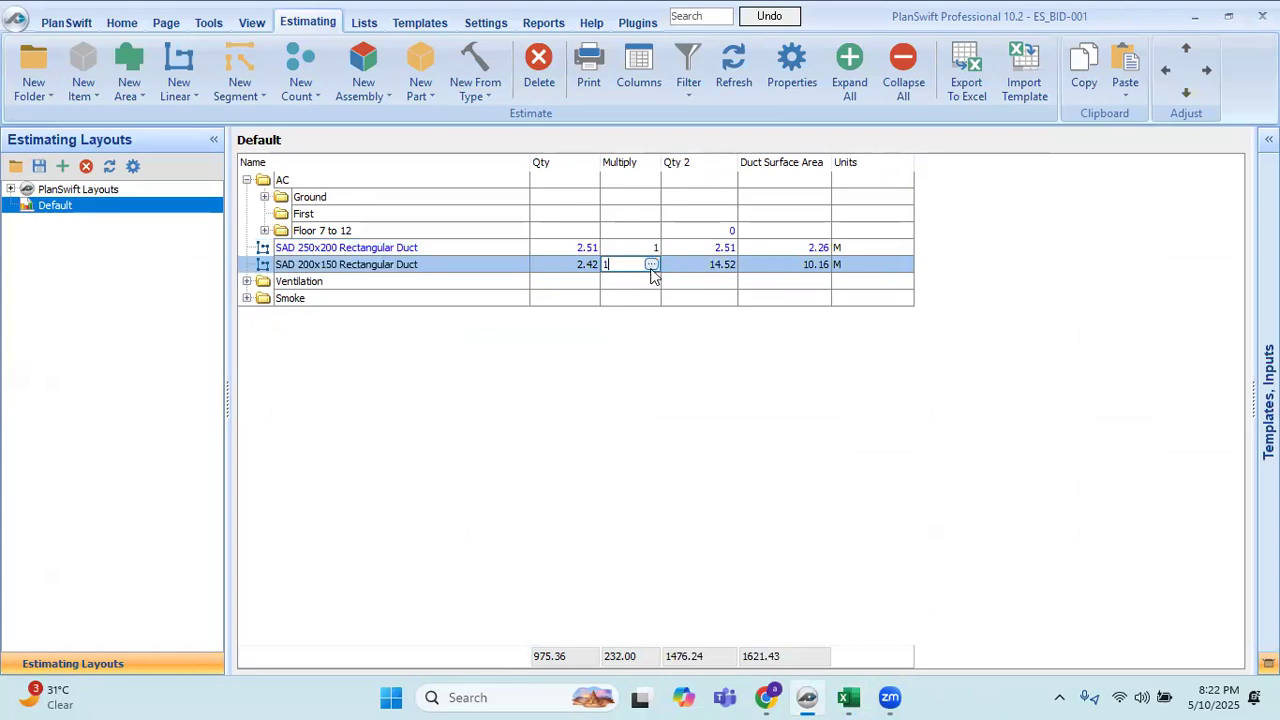
{"action": "left_click", "coordinate": [720, 251], "text": "shift"}
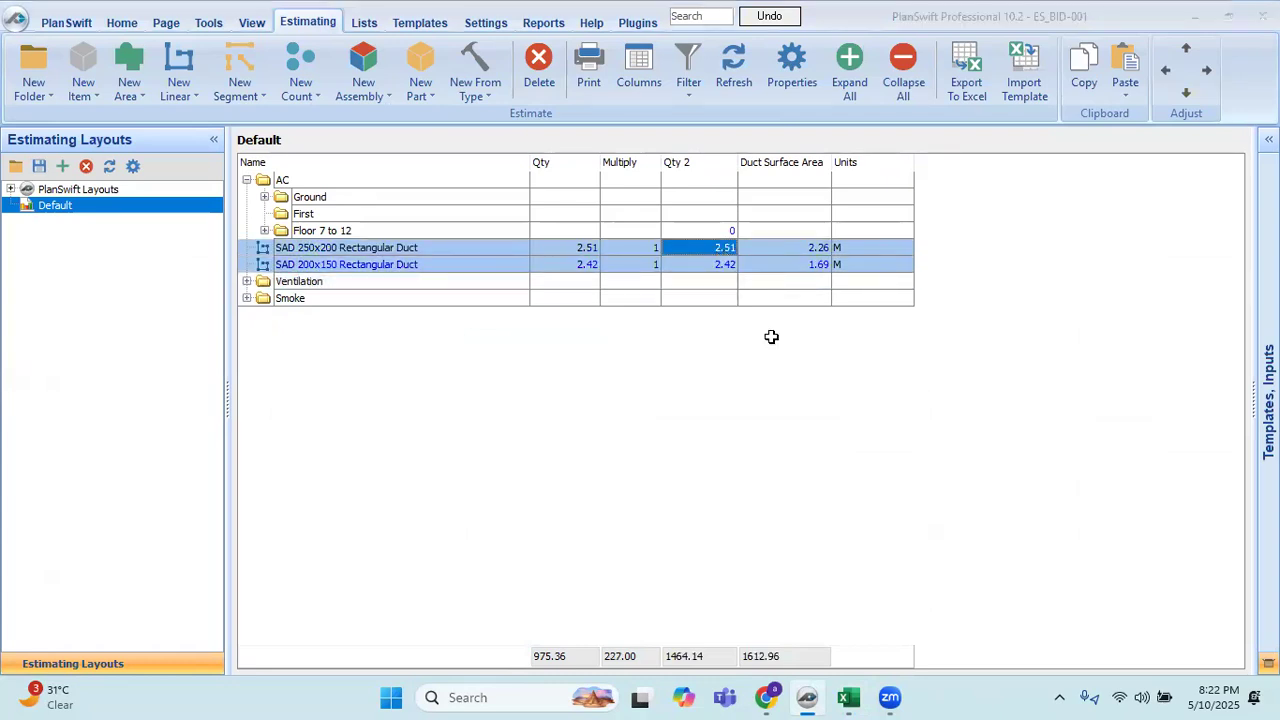
Enter the SAD 250x200 duct's length of 2.51 in cell F5 of the Excel workbook.
{"action": "key", "text": "alt+Tab"}
{"action": "type", "text": "2."}
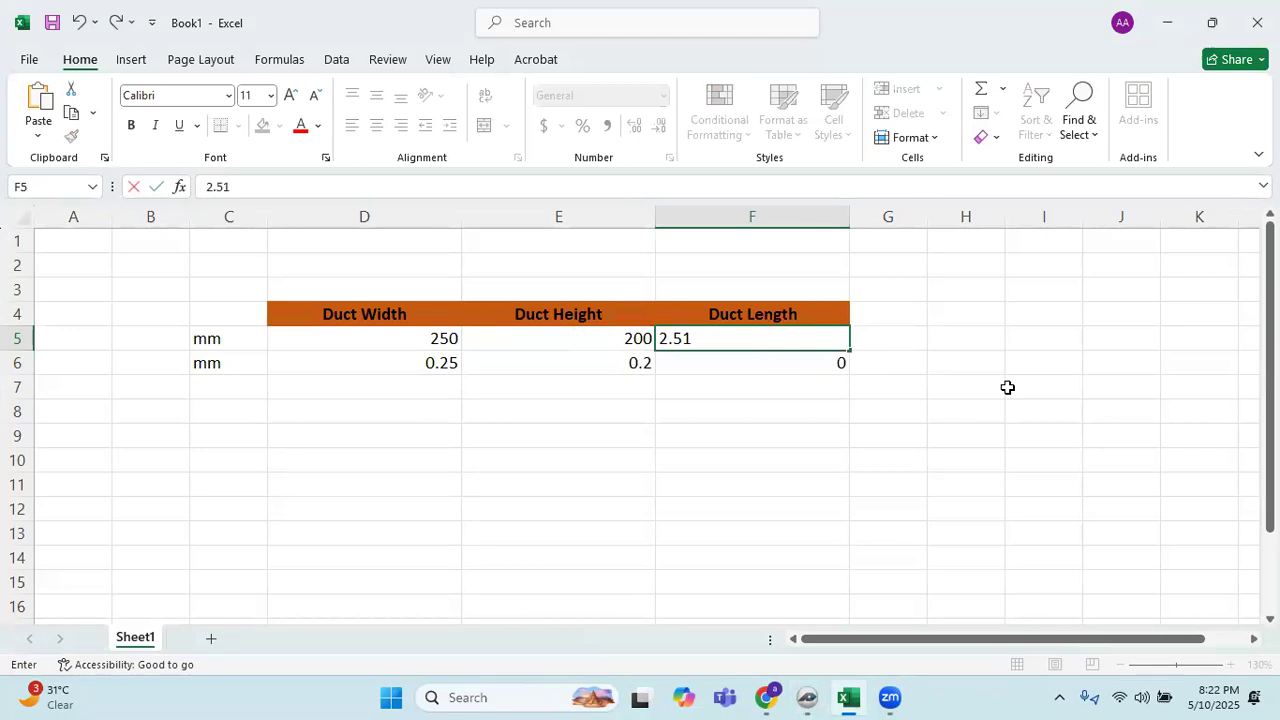
{"action": "key", "text": "Return"}
{"action": "key", "text": "Up"}
{"action": "key", "text": "Right"}
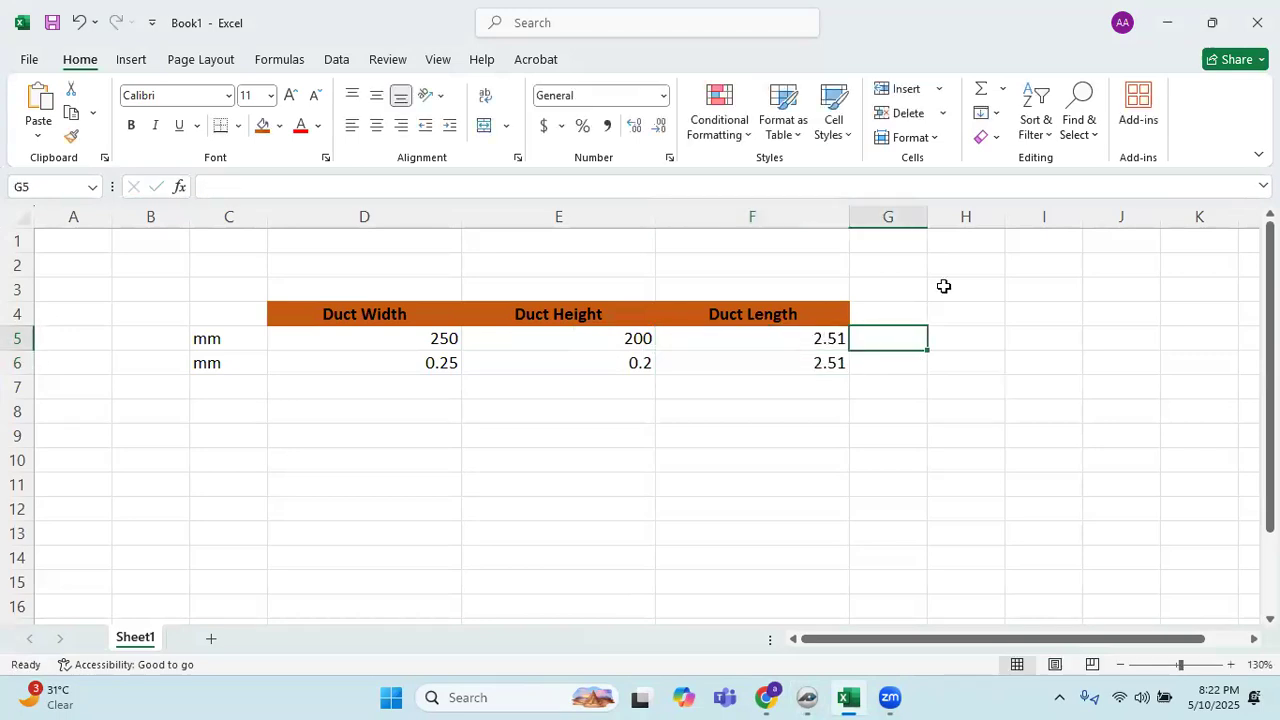
Correct the unit label in C6 to m for the row of converted duct dimensions.
{"action": "left_click", "coordinate": [828, 341]}
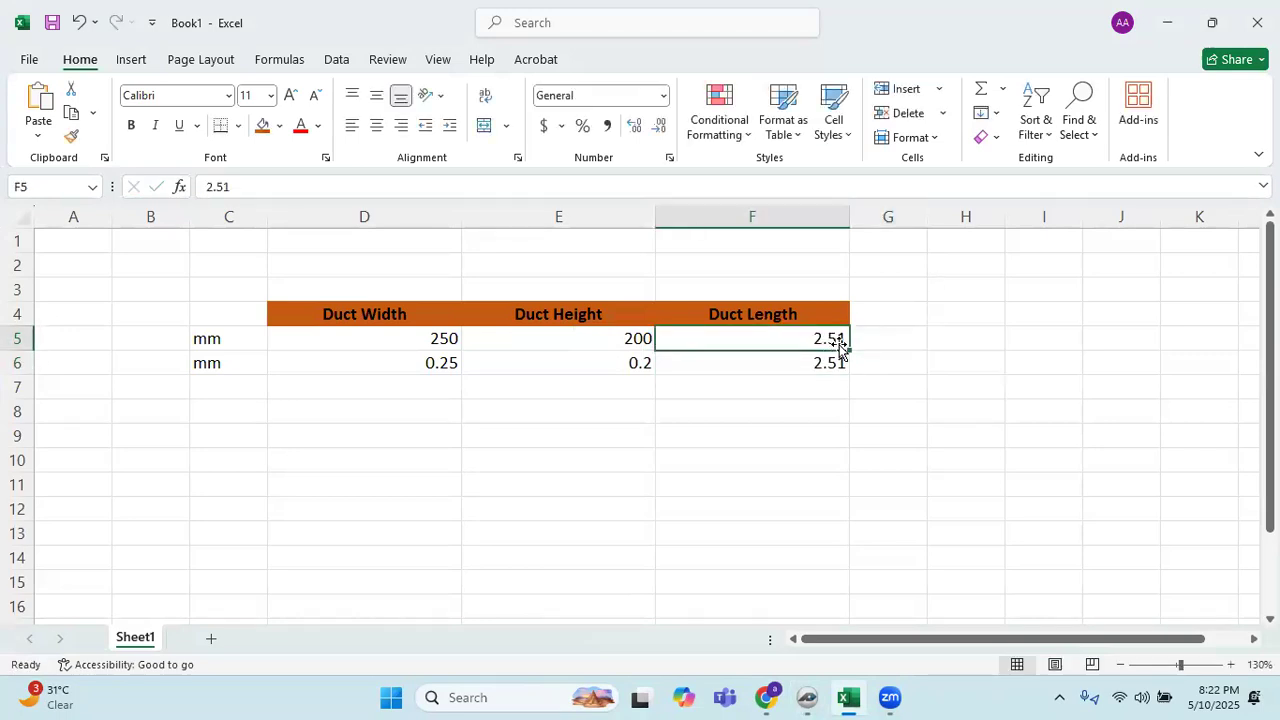
{"action": "left_click", "coordinate": [386, 345]}
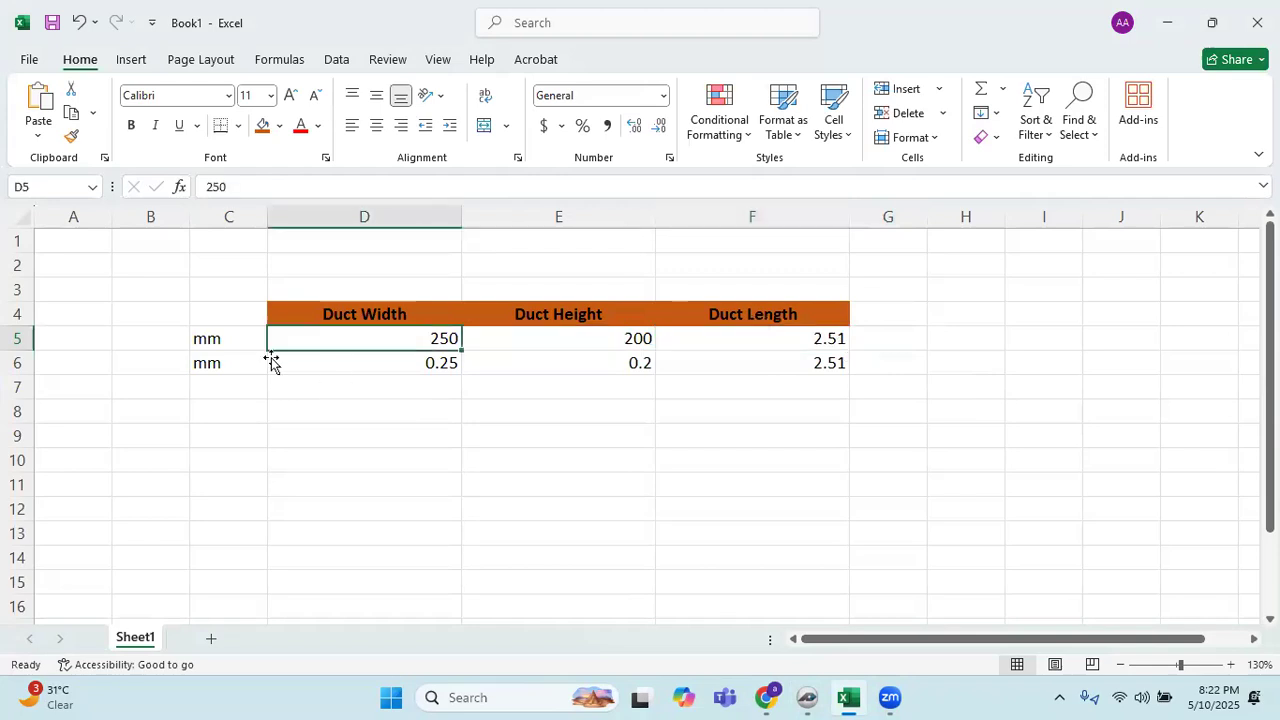
{"action": "left_click", "coordinate": [260, 368]}
{"action": "key", "text": "Return"}
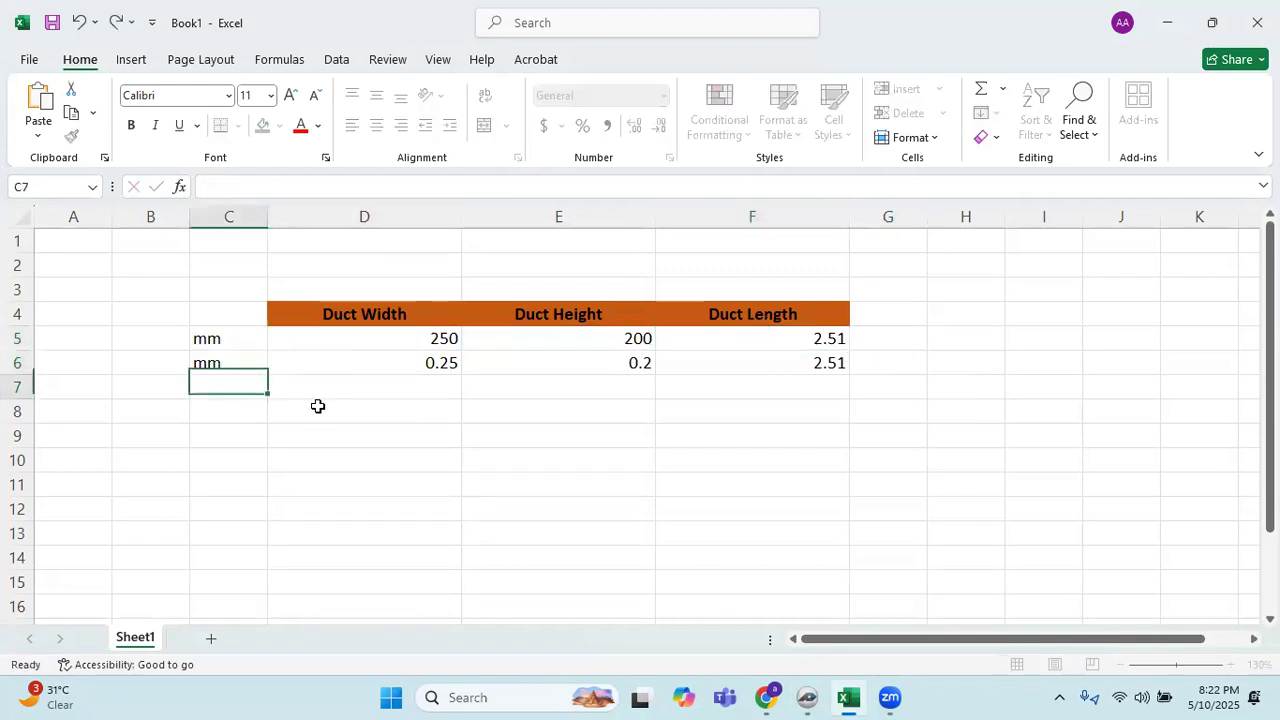
{"action": "left_click", "coordinate": [249, 366]}
{"action": "double_click", "coordinate": [249, 364]}
{"action": "key", "text": "BackSpace"}
{"action": "key", "text": "Return"}
{"action": "left_click", "coordinate": [430, 340]}
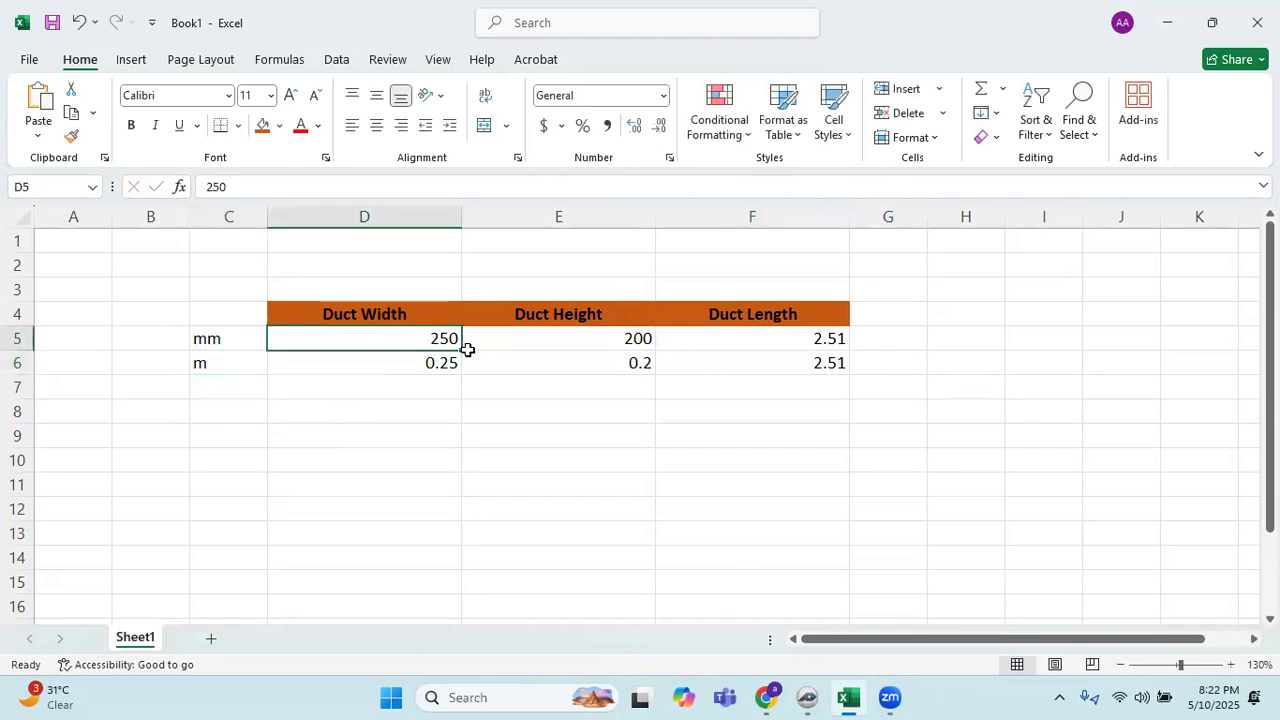
Examine the conversion formulas for duct width in D6 and duct height in E6, and the duct length reference in F6.
{"action": "left_click", "coordinate": [438, 365]}
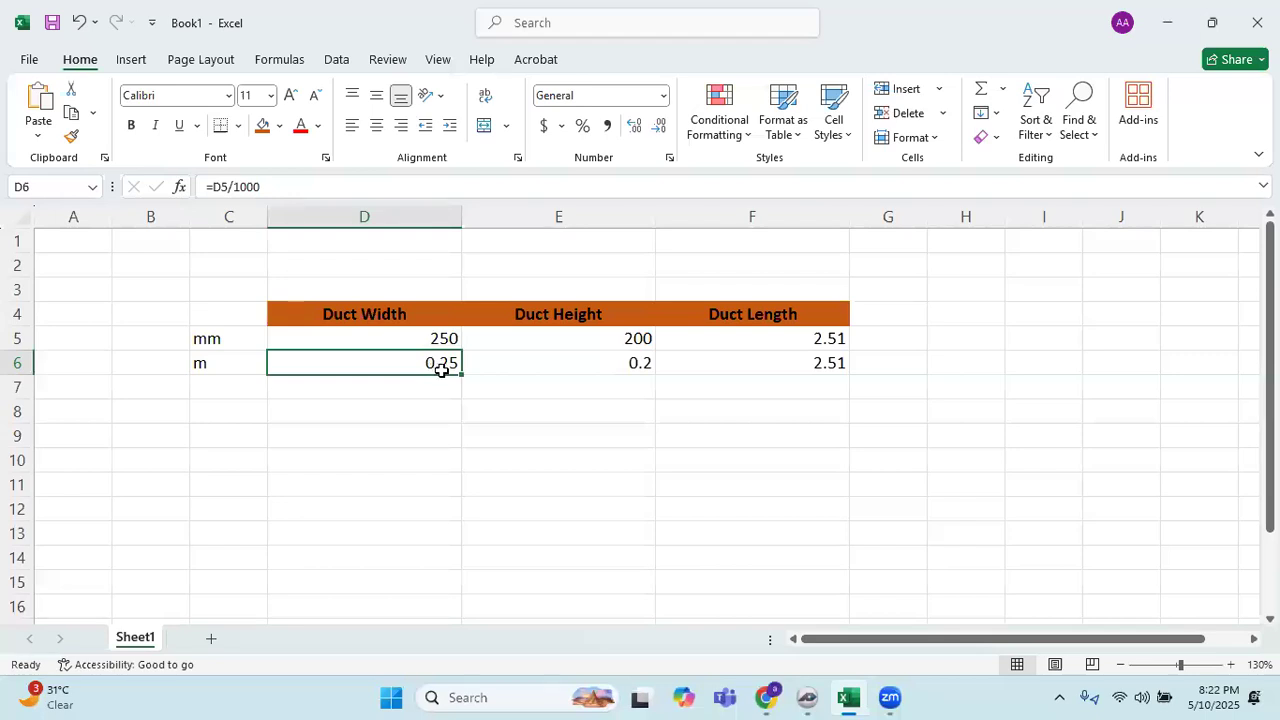
{"action": "double_click", "coordinate": [446, 365]}
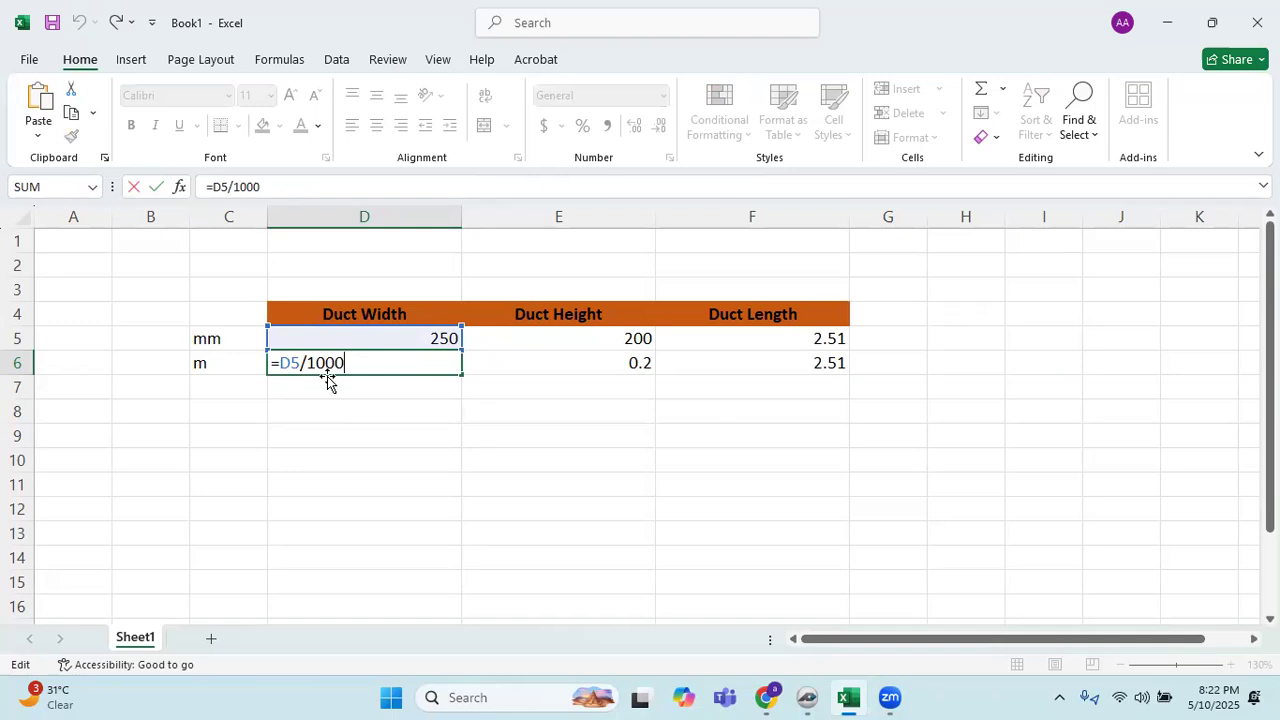
{"action": "key", "text": "Return"}
{"action": "left_click", "coordinate": [406, 372]}
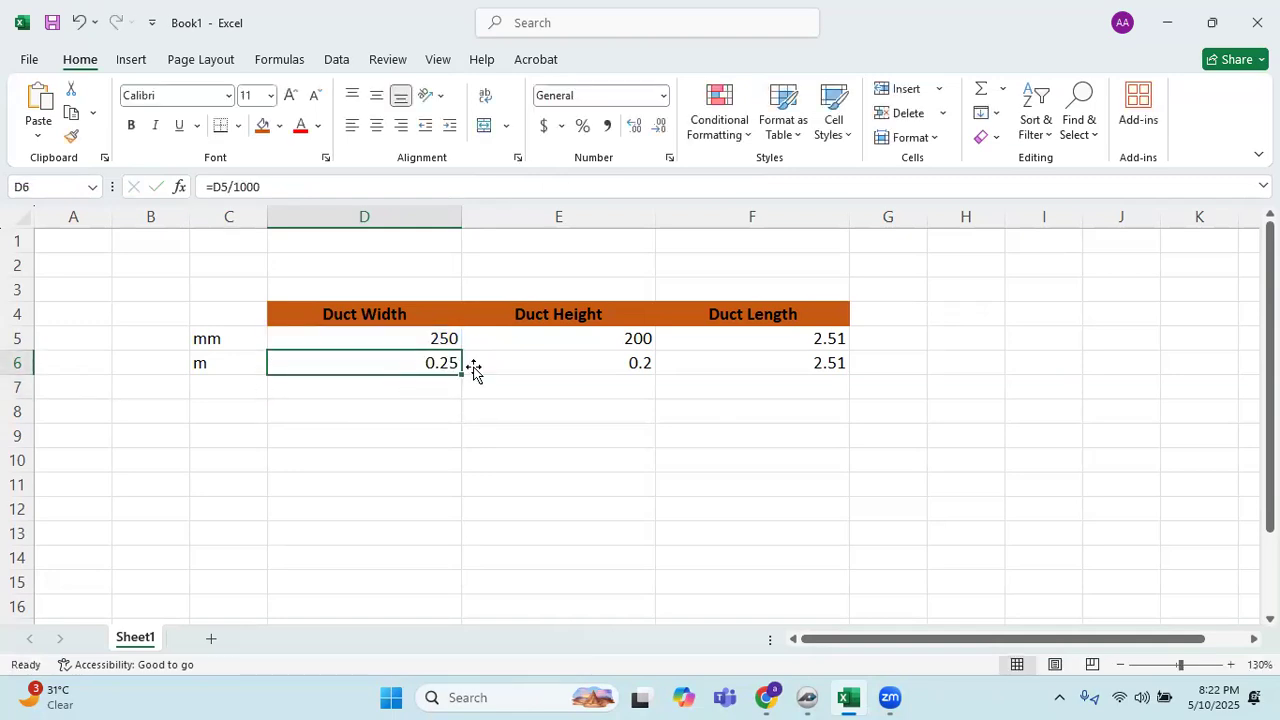
{"action": "left_click", "coordinate": [598, 358]}
{"action": "key", "text": "F2"}
{"action": "key", "text": "Return"}
{"action": "left_click", "coordinate": [606, 362]}
{"action": "left_click", "coordinate": [828, 368]}
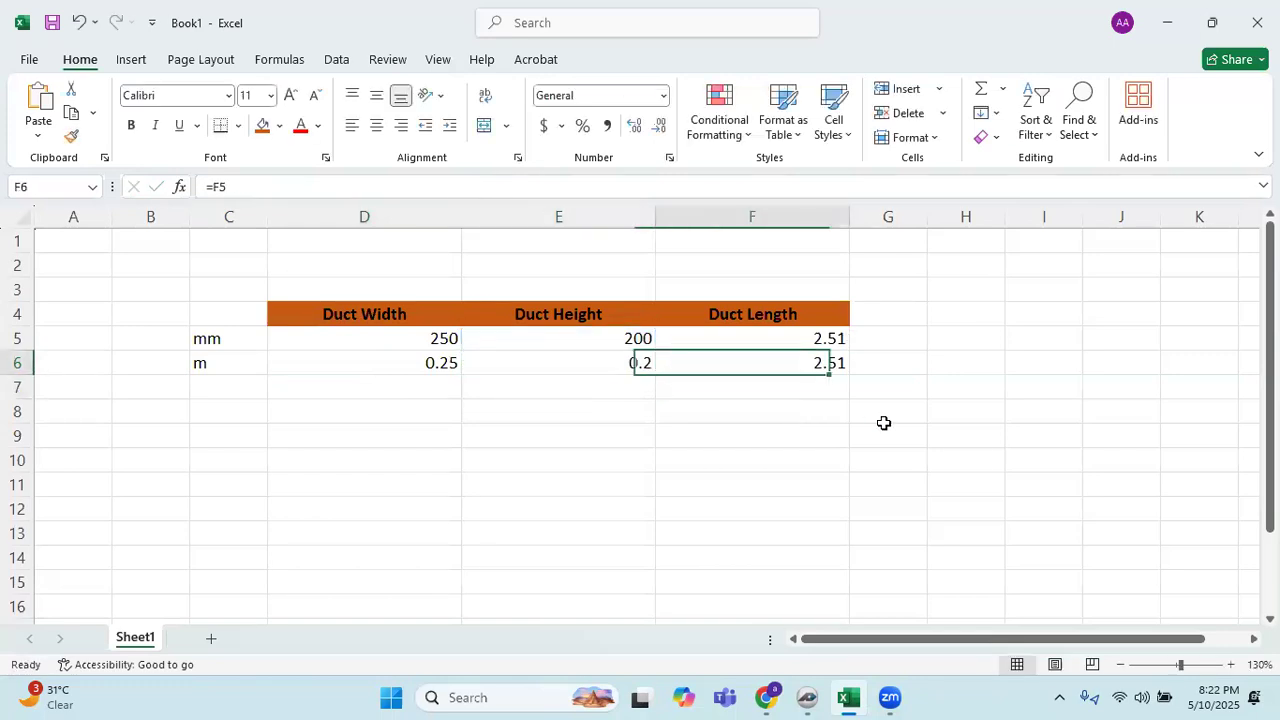
Enter the unit M in G6 beside the duct length and select the row of metre dimensions.
{"action": "left_click", "coordinate": [877, 363]}
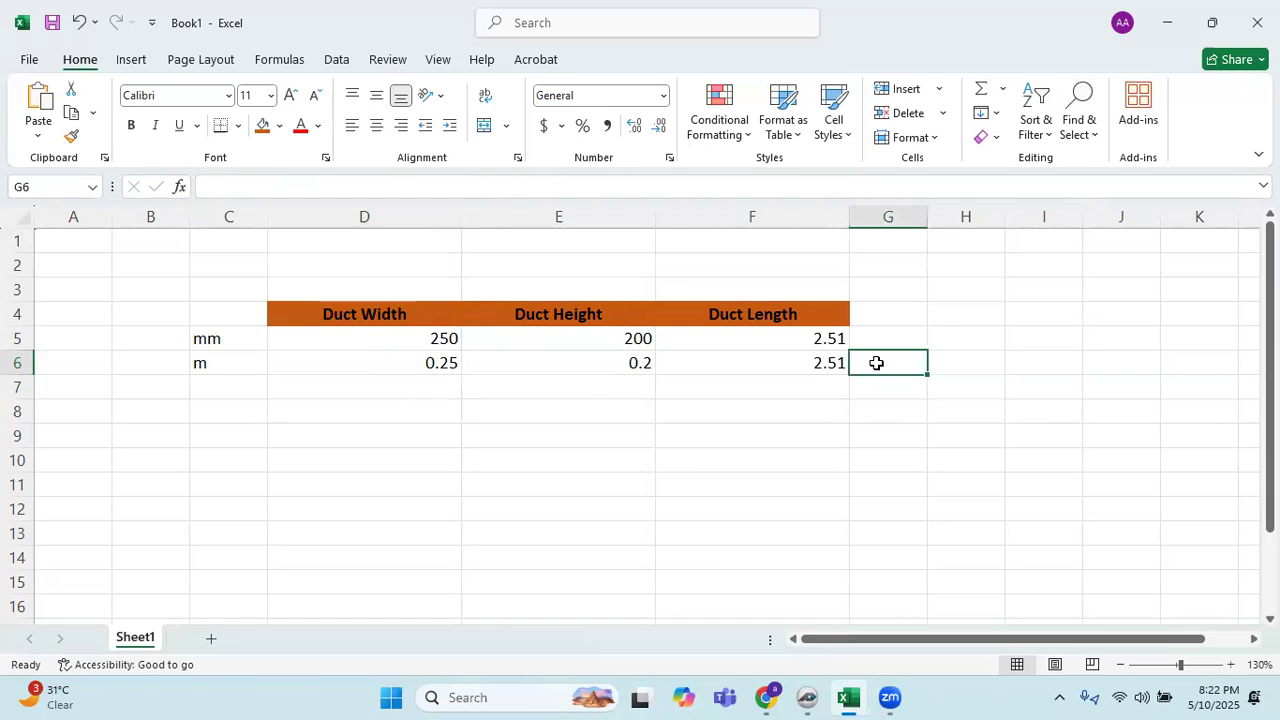
{"action": "type", "text": "<"}
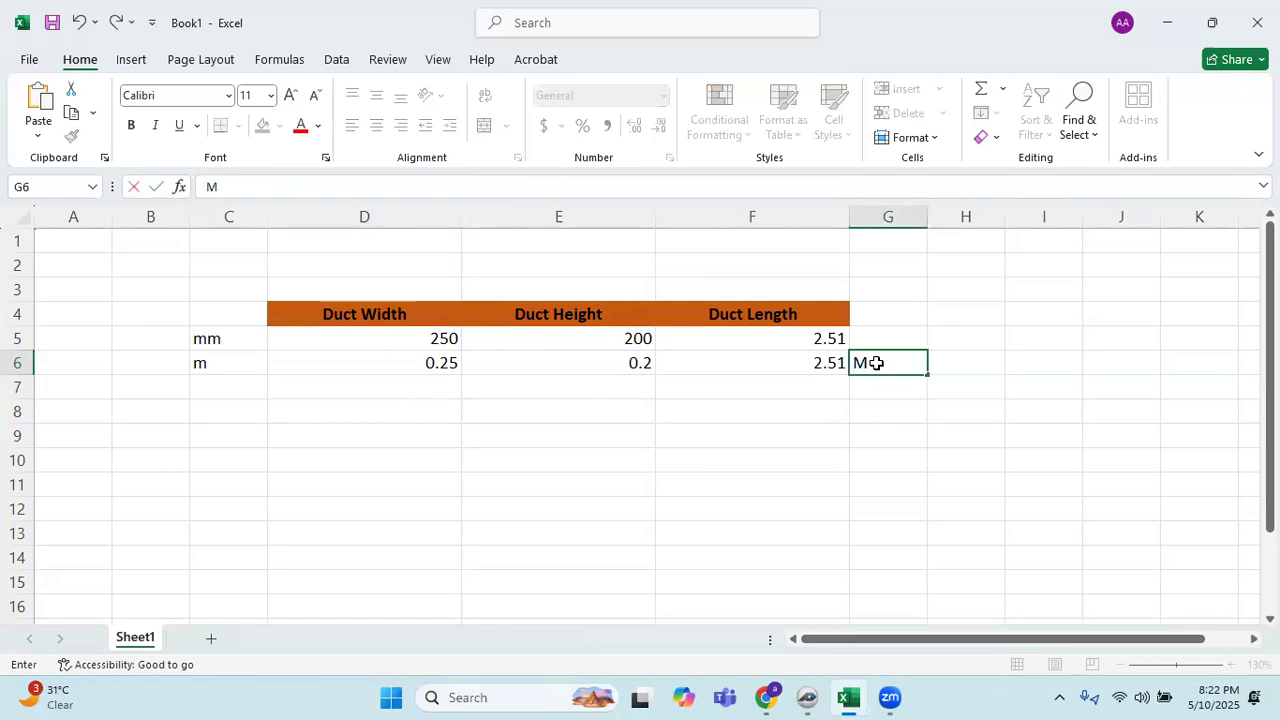
{"action": "key", "text": "Return"}
{"action": "key", "text": "Up"}
{"action": "left_click_drag", "start_coordinate": [206, 371], "coordinate": [943, 370]}
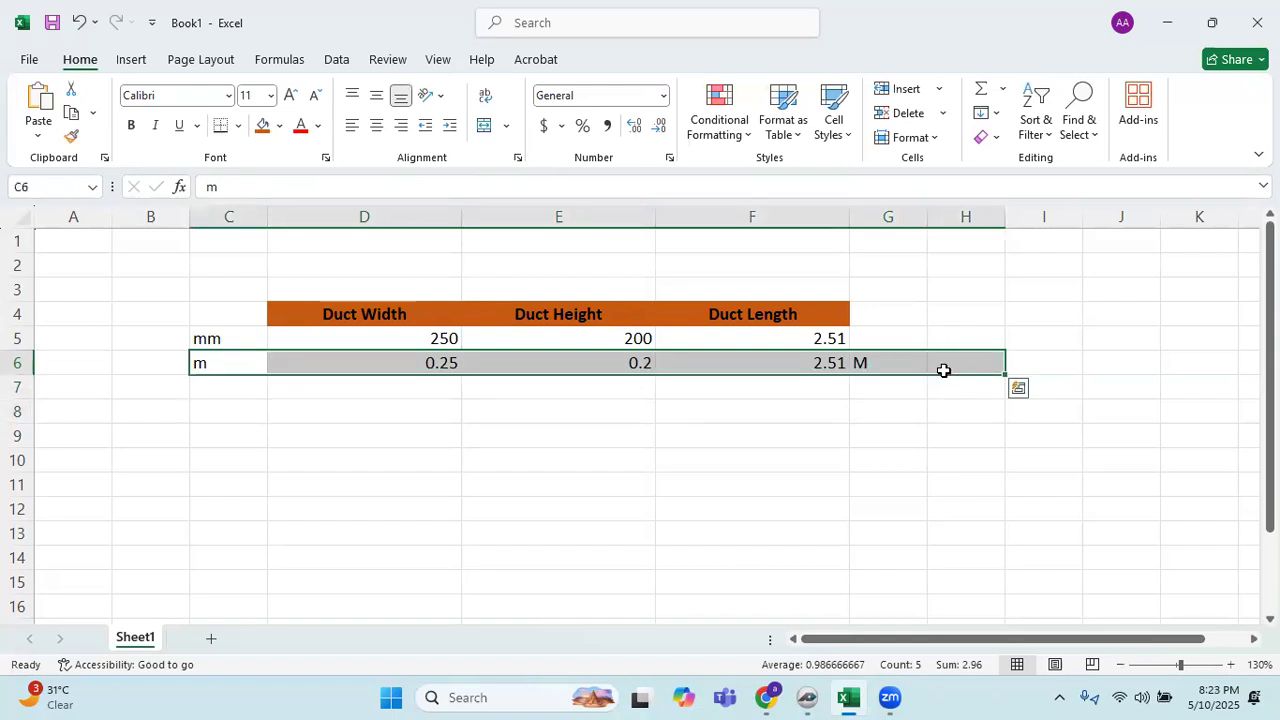
Review the duct width, height and length in metres against the SAD 250x200 duct on the PlanSwift plan, and return to Excel.
{"action": "left_click", "coordinate": [411, 362]}
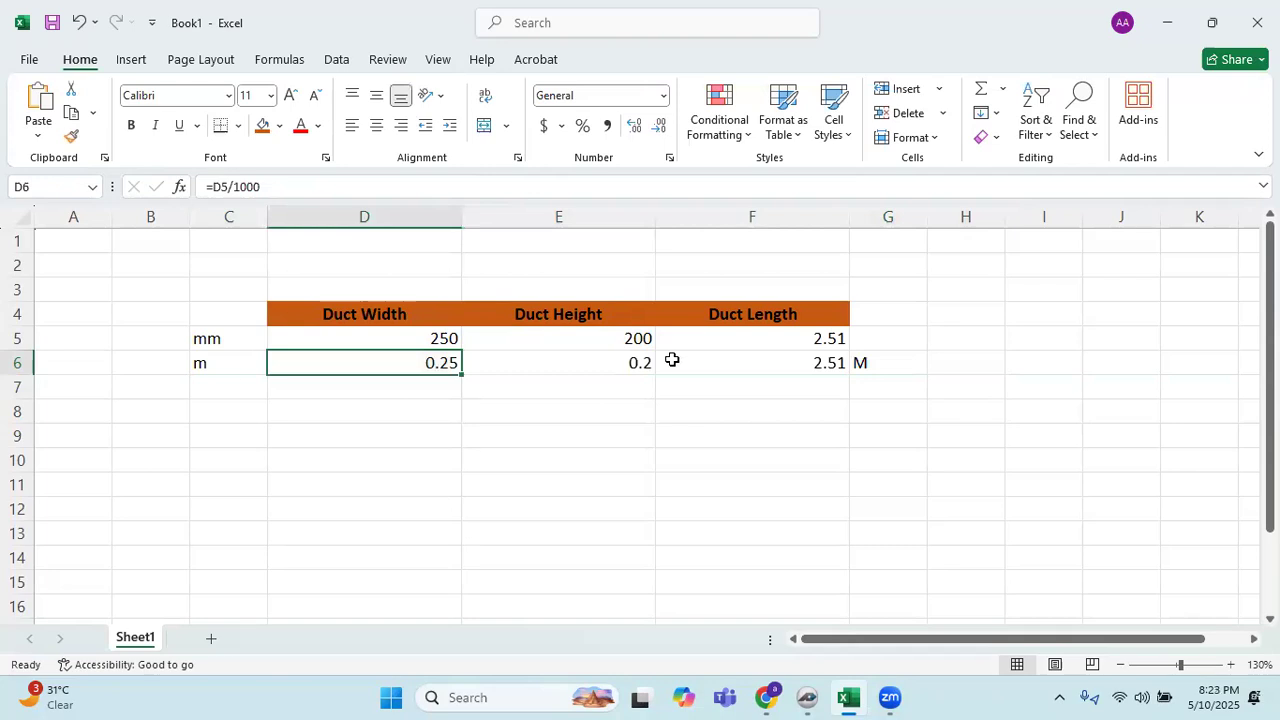
{"action": "left_click", "coordinate": [630, 372]}
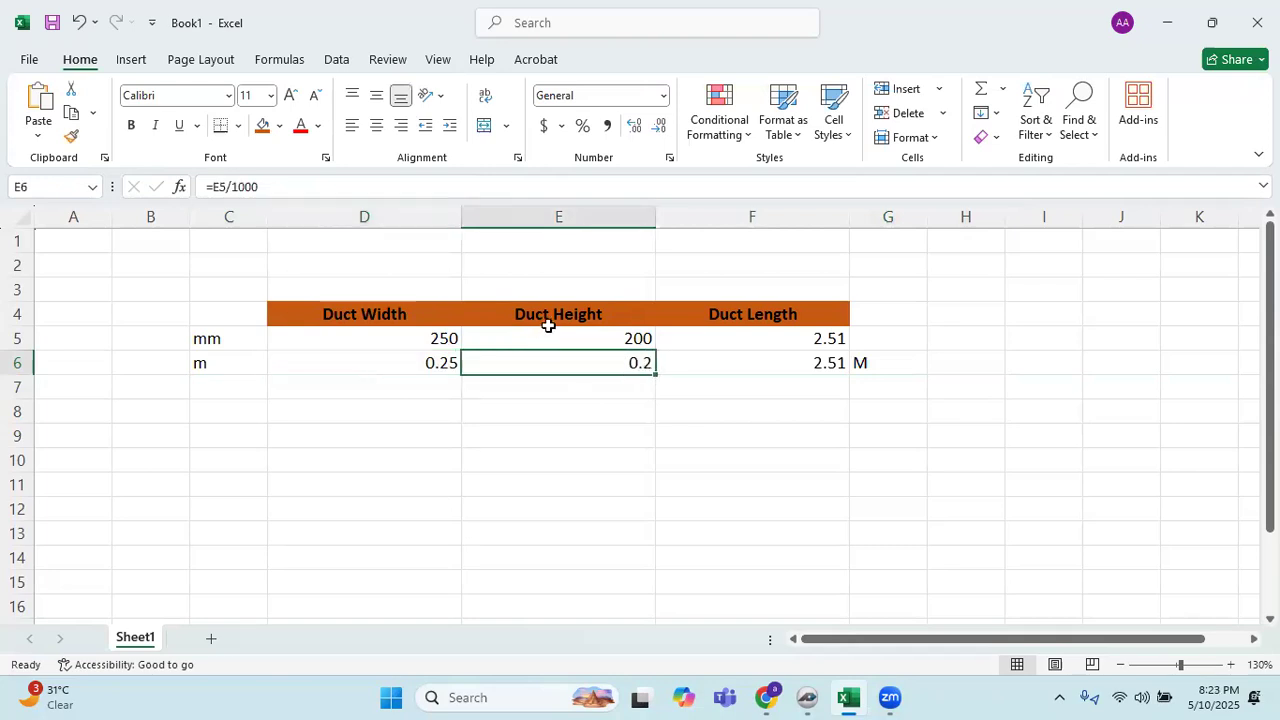
{"action": "left_click", "coordinate": [830, 367]}
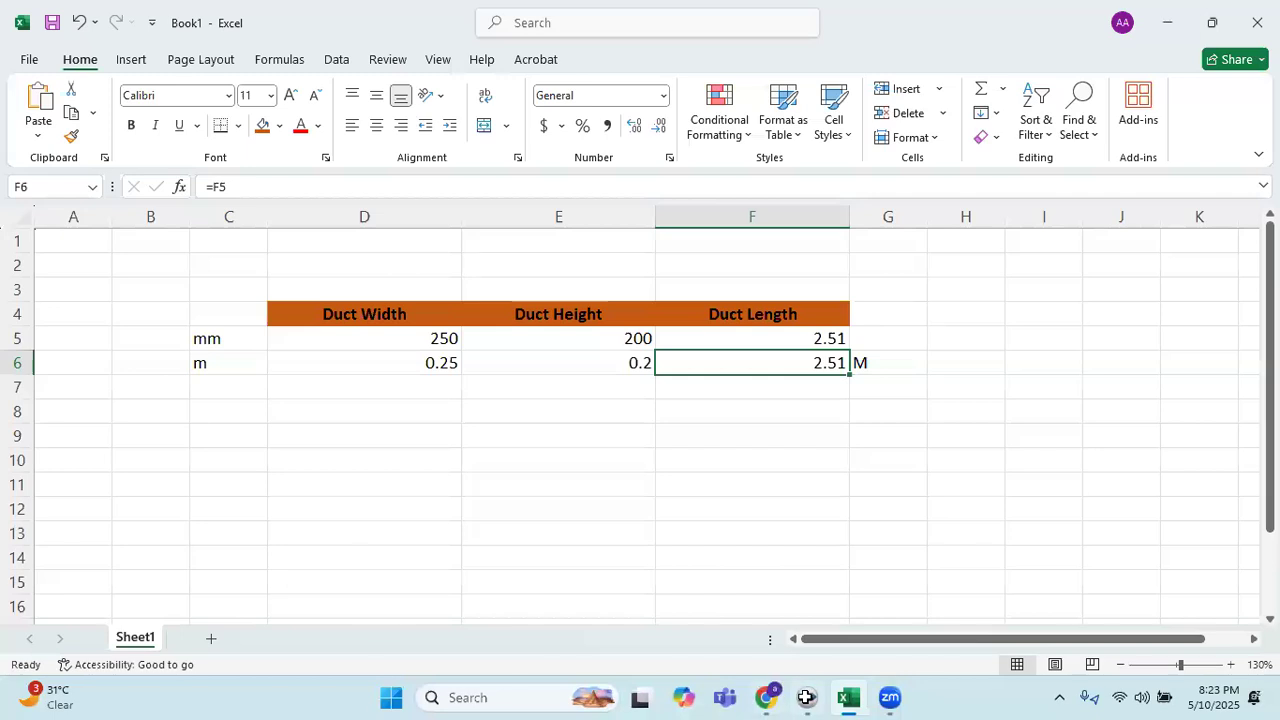
{"action": "key", "text": "alt+Tab"}
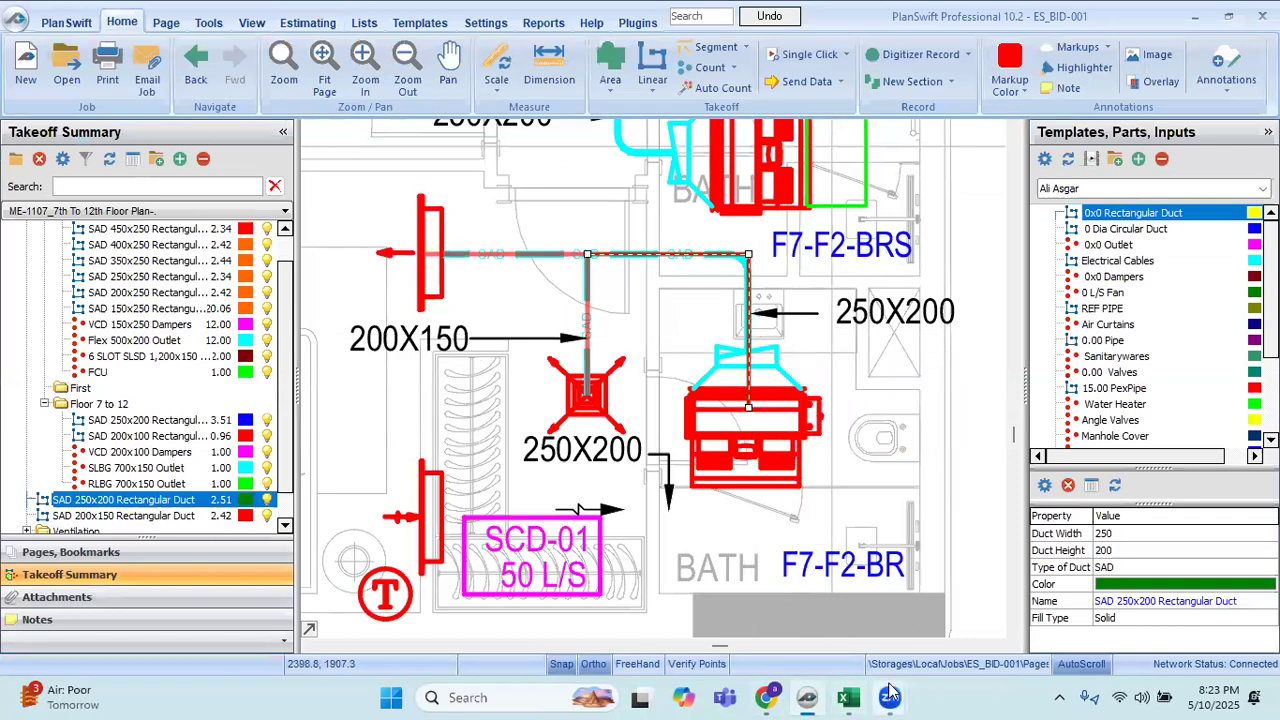
{"action": "mouse_move", "coordinate": [890, 697]}
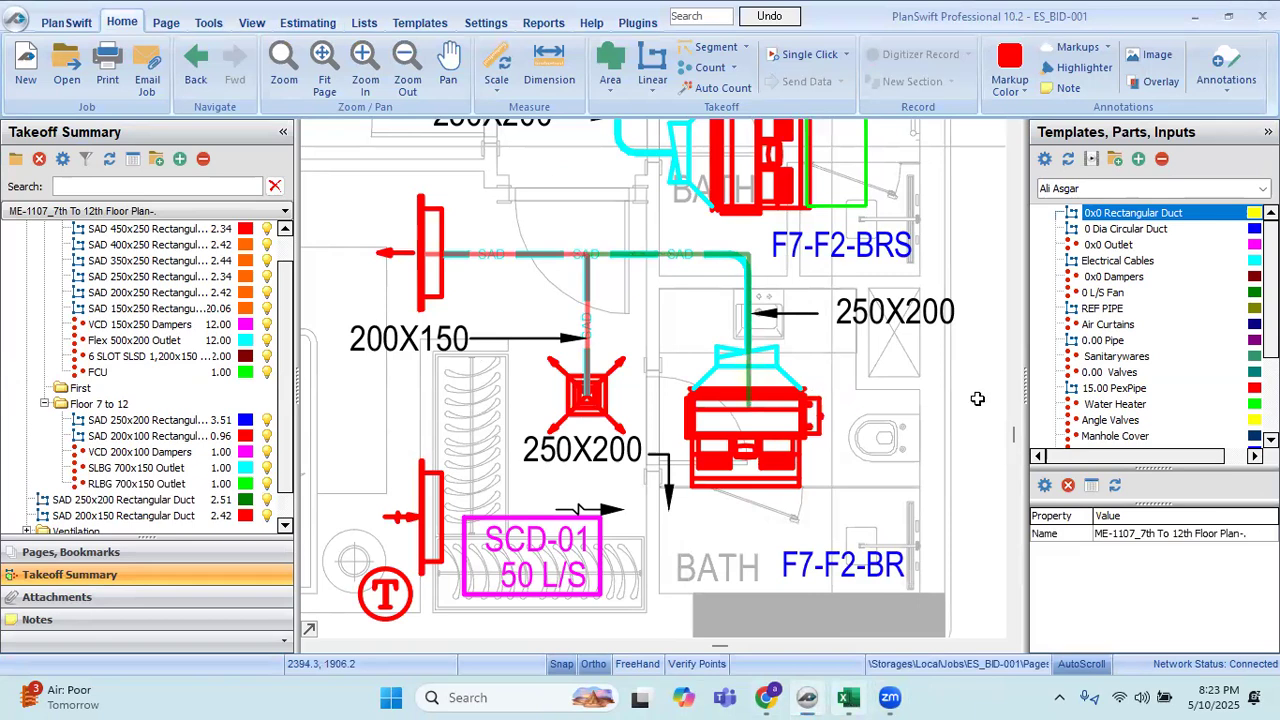
{"action": "left_click", "coordinate": [848, 697]}
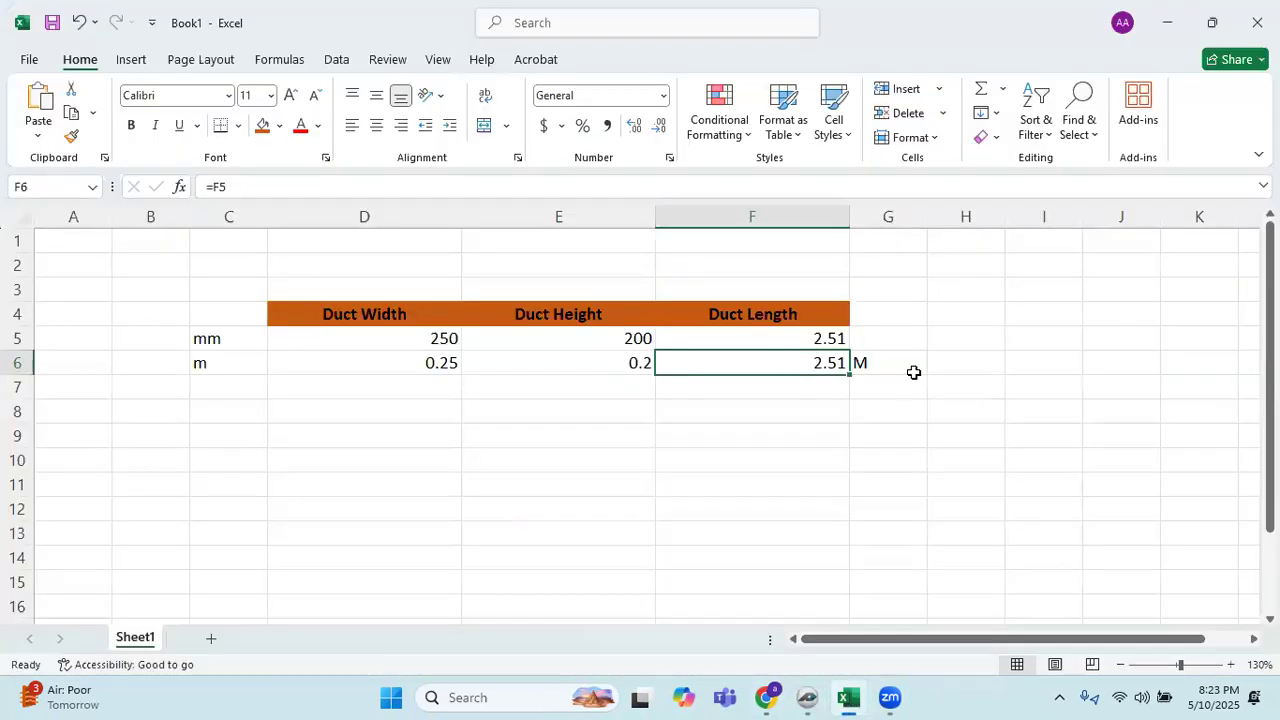
{"action": "left_click", "coordinate": [444, 415]}
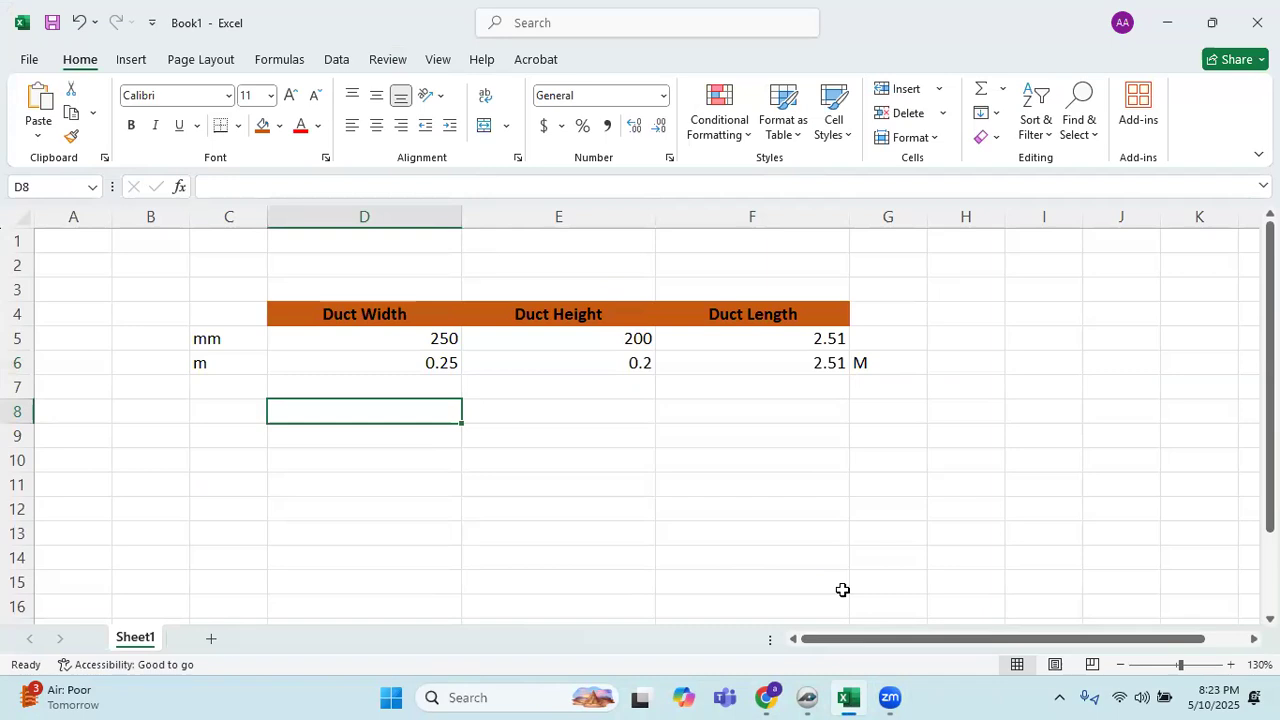
Calculate the duct perimeter in D8 from the metre width and height with the formula =2*(D6+E6).
{"action": "type", "text": "="}
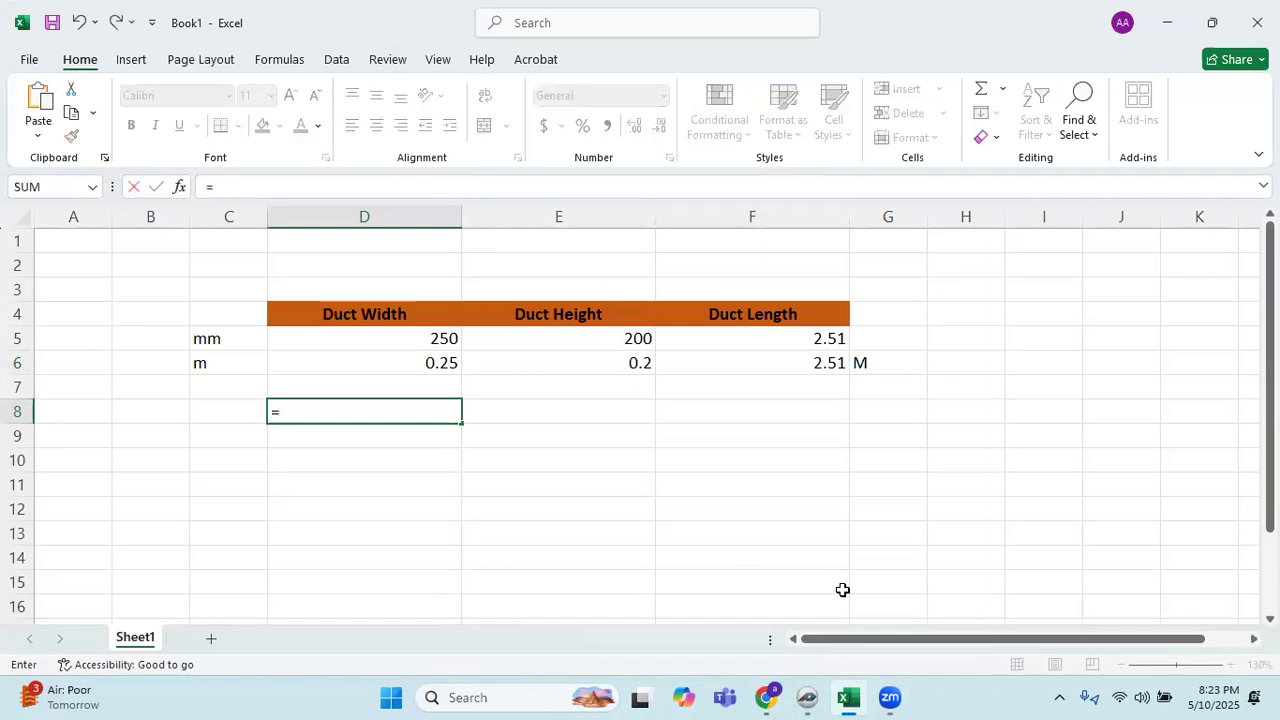
{"action": "type", "text": "2*("}
{"action": "left_click", "coordinate": [366, 368]}
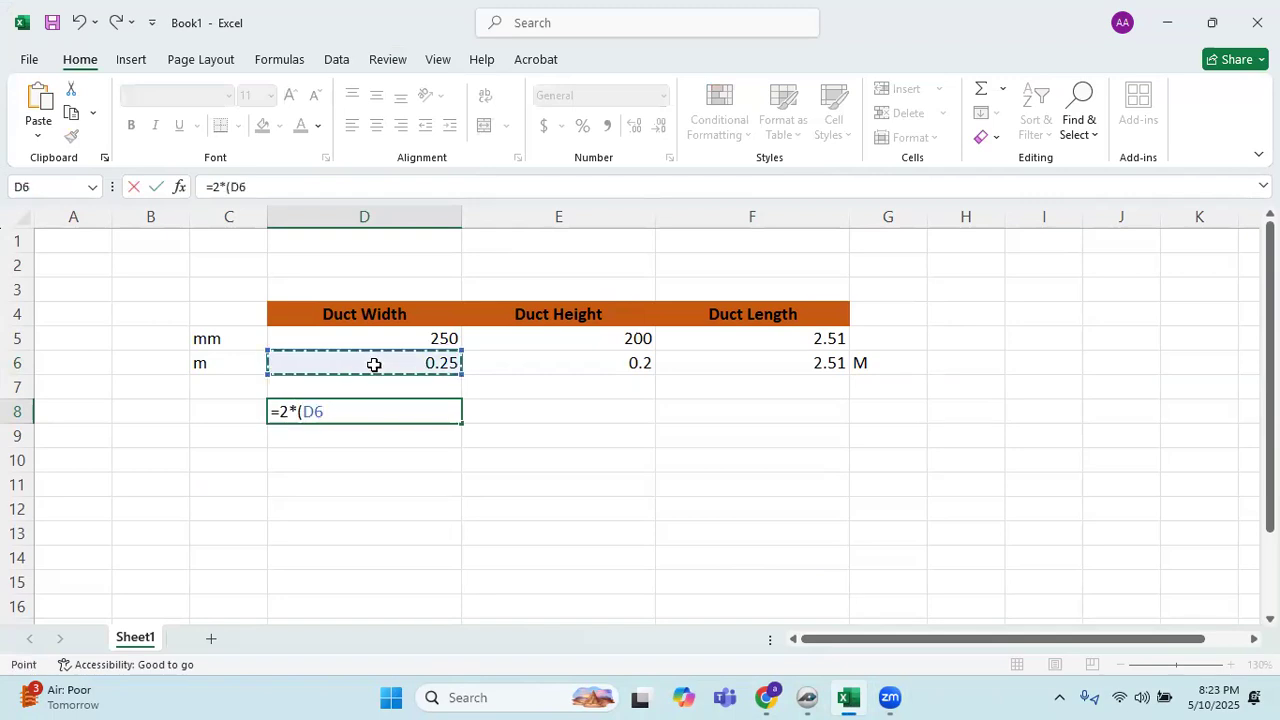
{"action": "type", "text": "+"}
{"action": "left_click", "coordinate": [641, 360]}
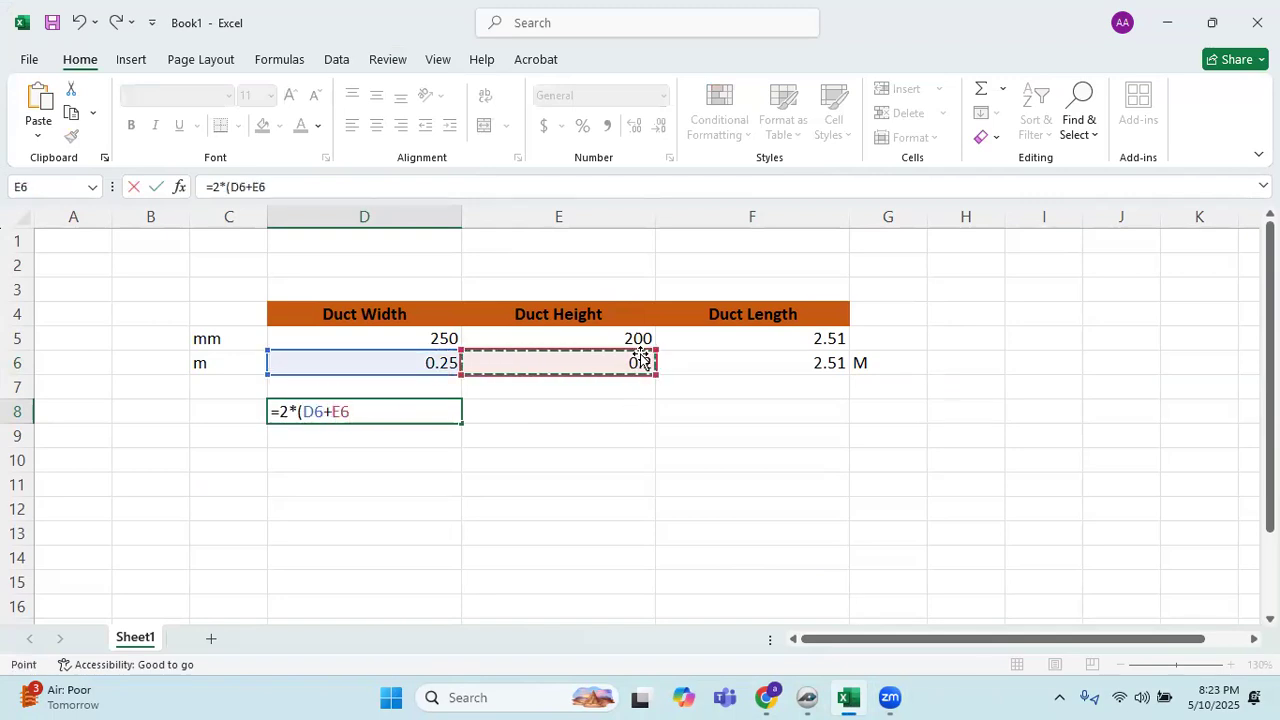
{"action": "type", "text": ")"}
{"action": "key", "text": "Return"}
{"action": "left_click", "coordinate": [435, 412]}
Label the calculated value in row 8 as Perimeter in C8.
{"action": "left_click", "coordinate": [205, 393]}
{"action": "left_click", "coordinate": [217, 414]}
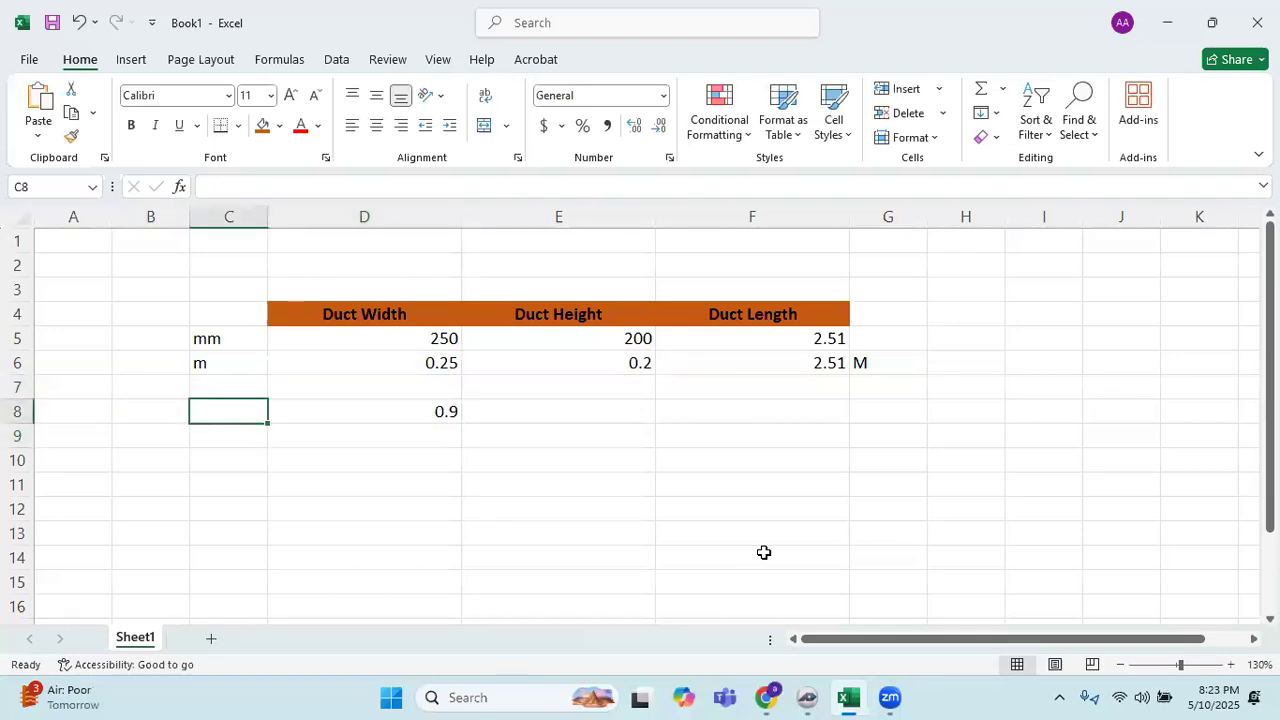
{"action": "type", "text": "Perimeter"}
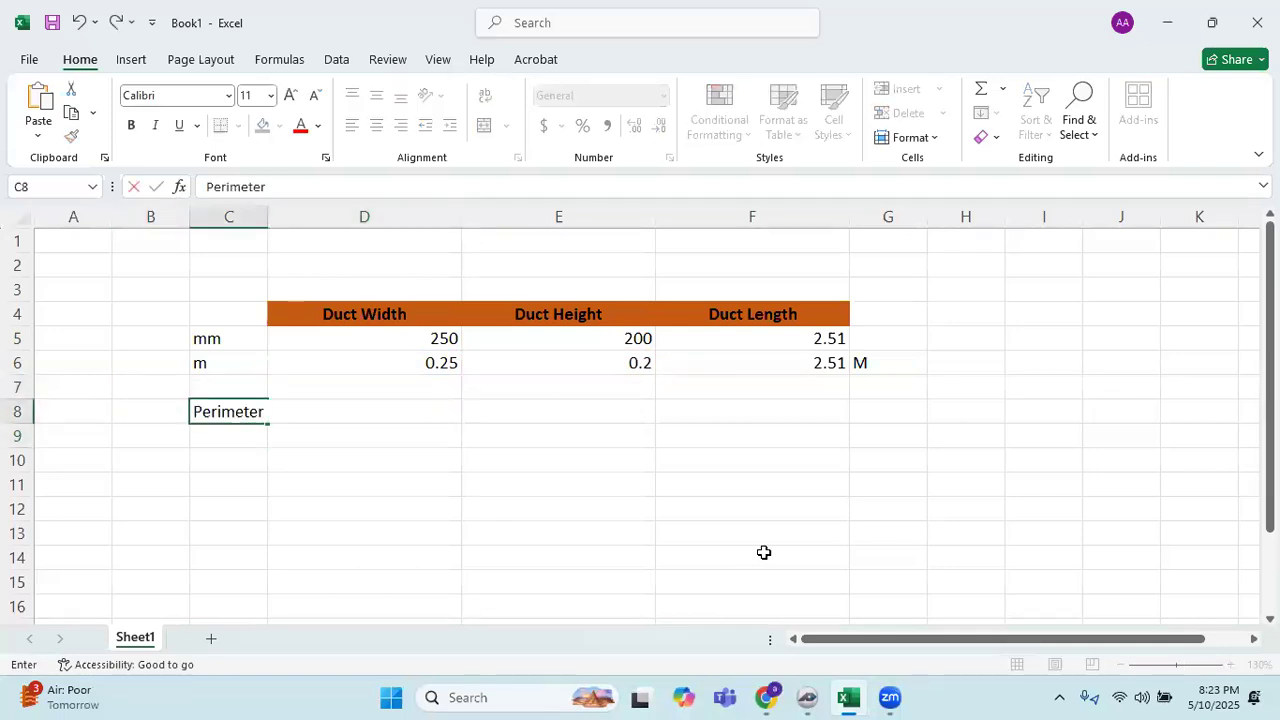
{"action": "key", "text": "Return"}
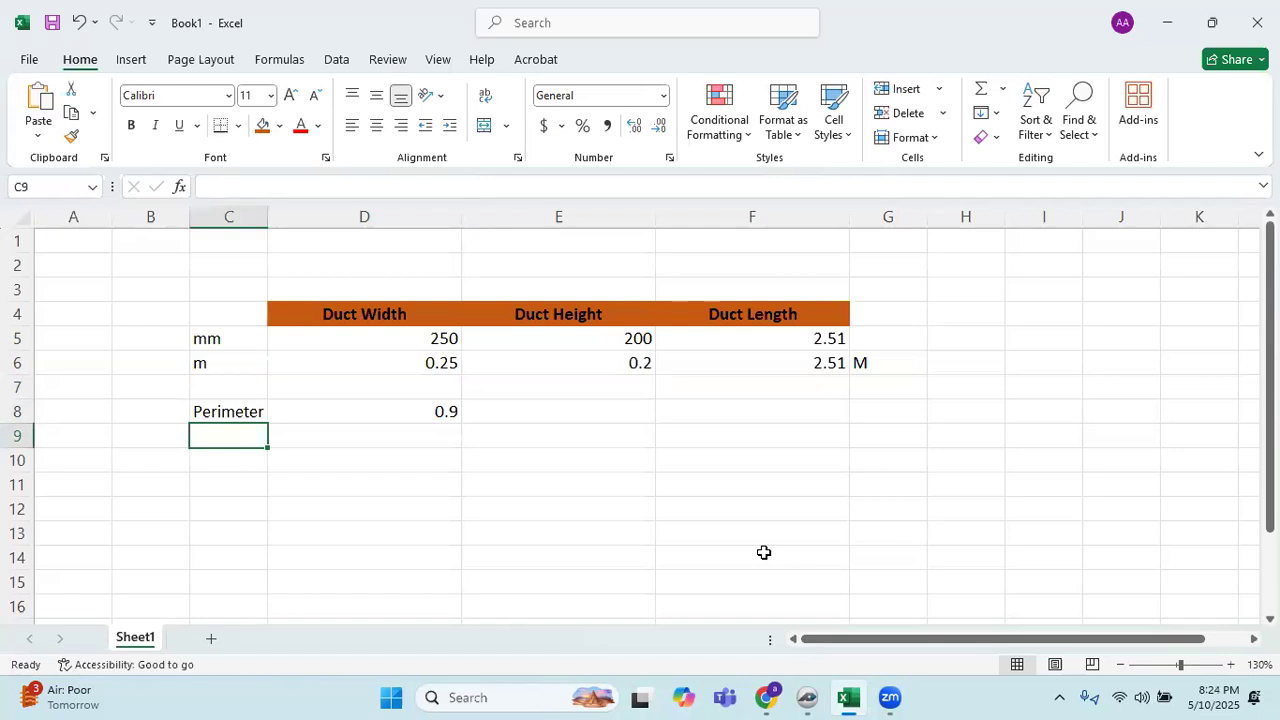
Examine the perimeter formula in D8 together with the metre width, height and length cells it builds on or leads to.
{"action": "left_click", "coordinate": [443, 411]}
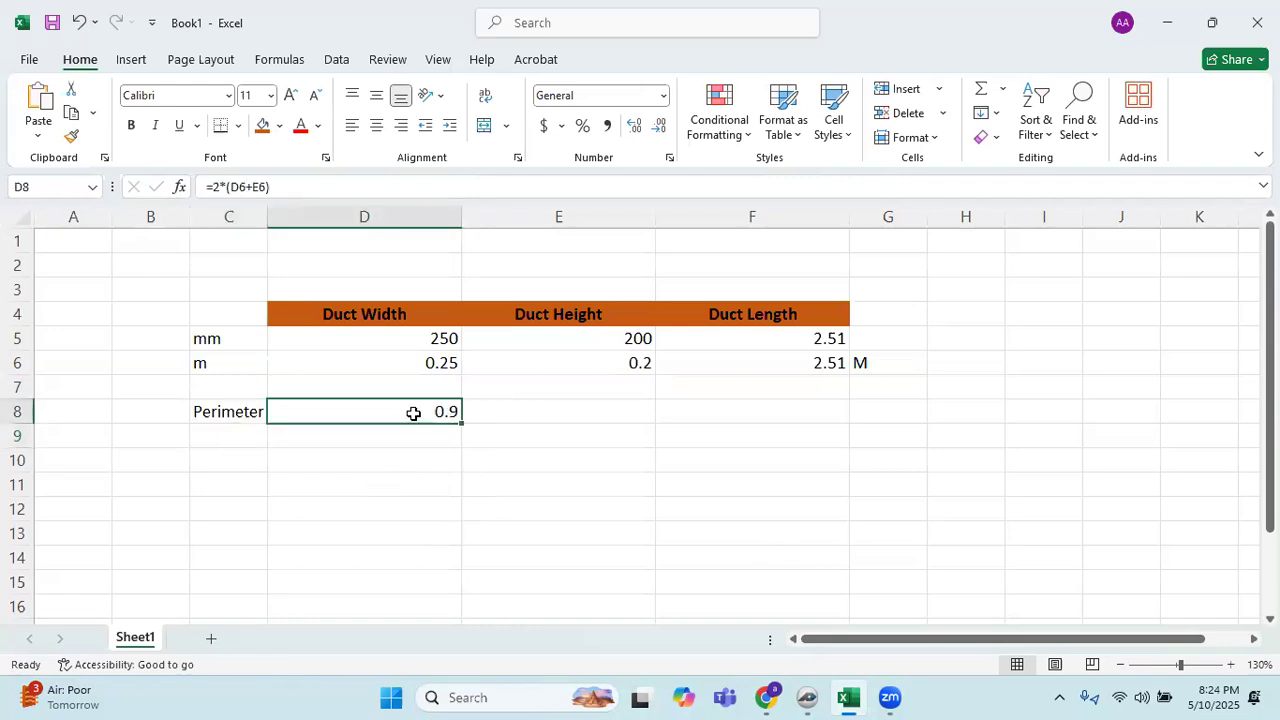
{"action": "left_click", "coordinate": [433, 360]}
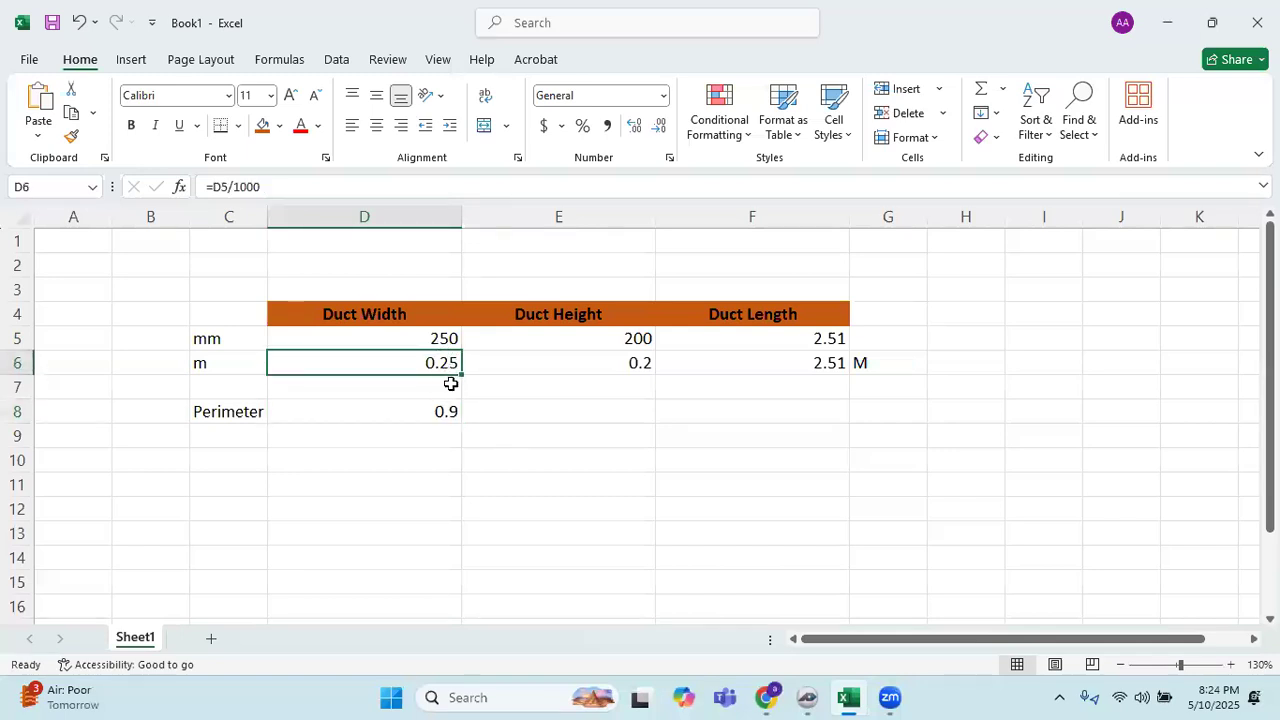
{"action": "left_click", "coordinate": [580, 360]}
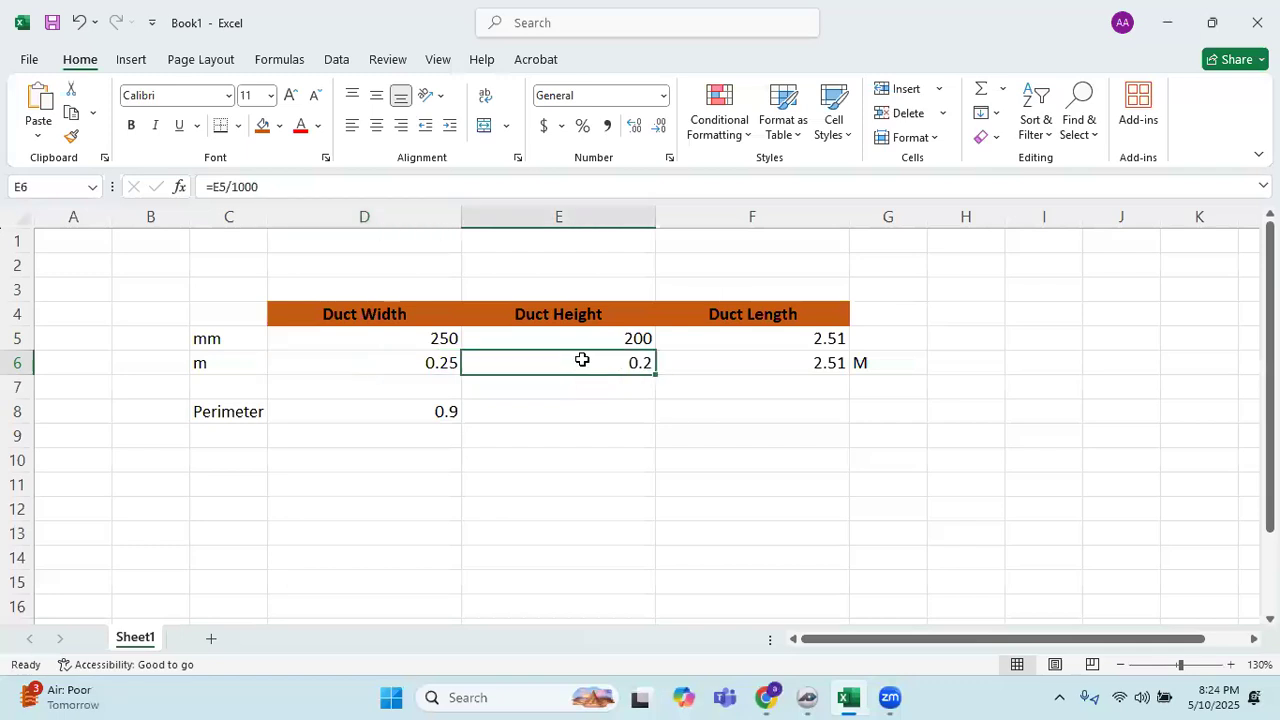
{"action": "left_click", "coordinate": [440, 411]}
{"action": "left_click", "coordinate": [372, 355]}
{"action": "left_click", "coordinate": [642, 364]}
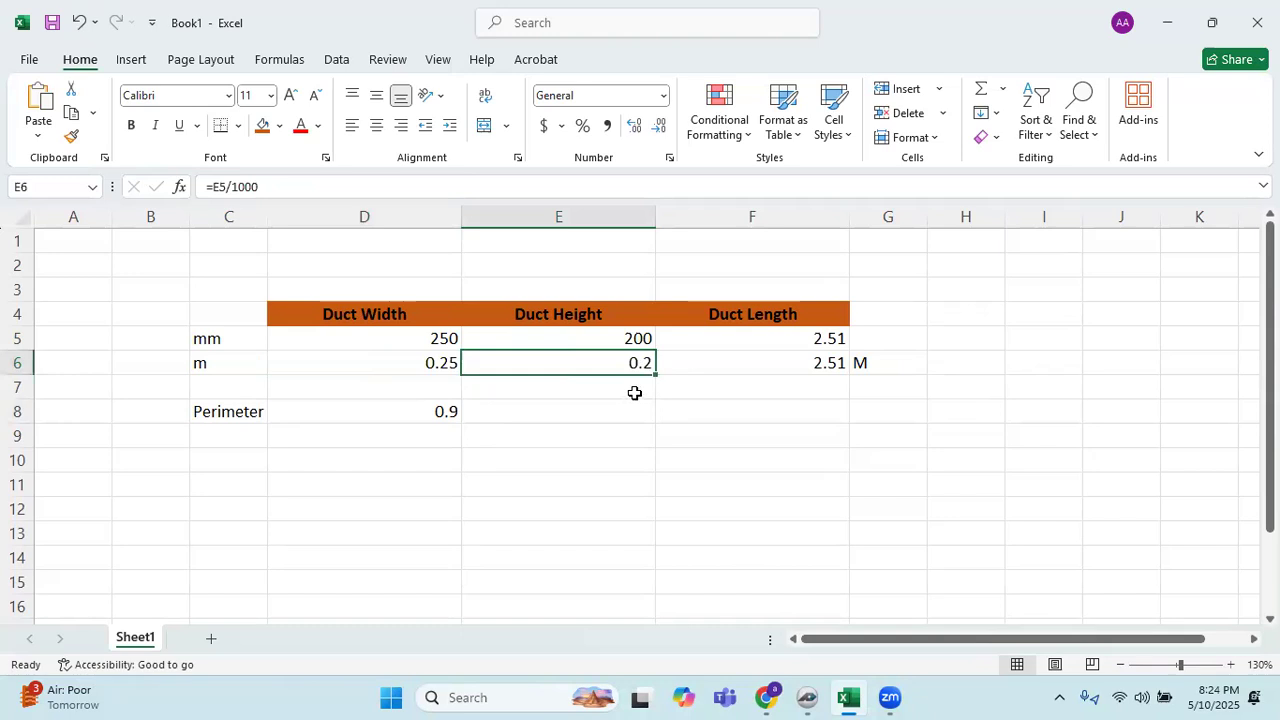
{"action": "left_click", "coordinate": [428, 405]}
{"action": "left_click", "coordinate": [531, 411]}
{"action": "left_click", "coordinate": [726, 414]}
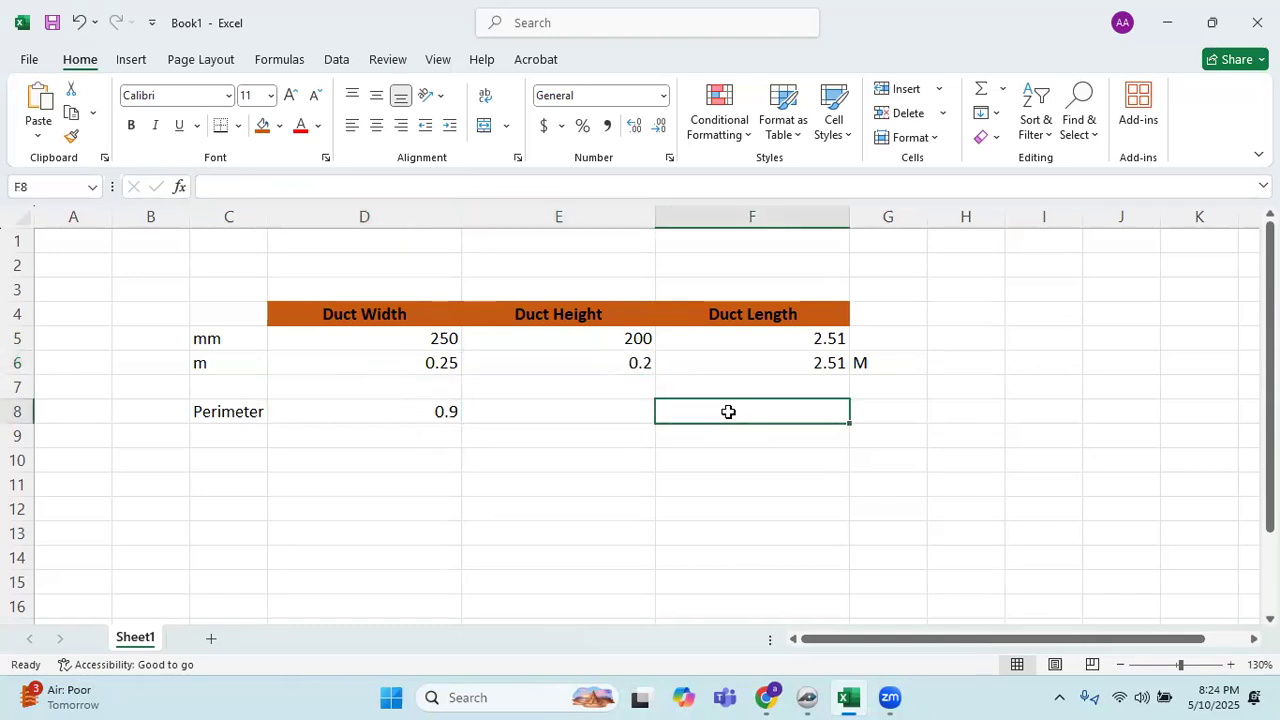
{"action": "left_click", "coordinate": [490, 414]}
{"action": "left_click", "coordinate": [430, 412]}
{"action": "left_click", "coordinate": [216, 421]}
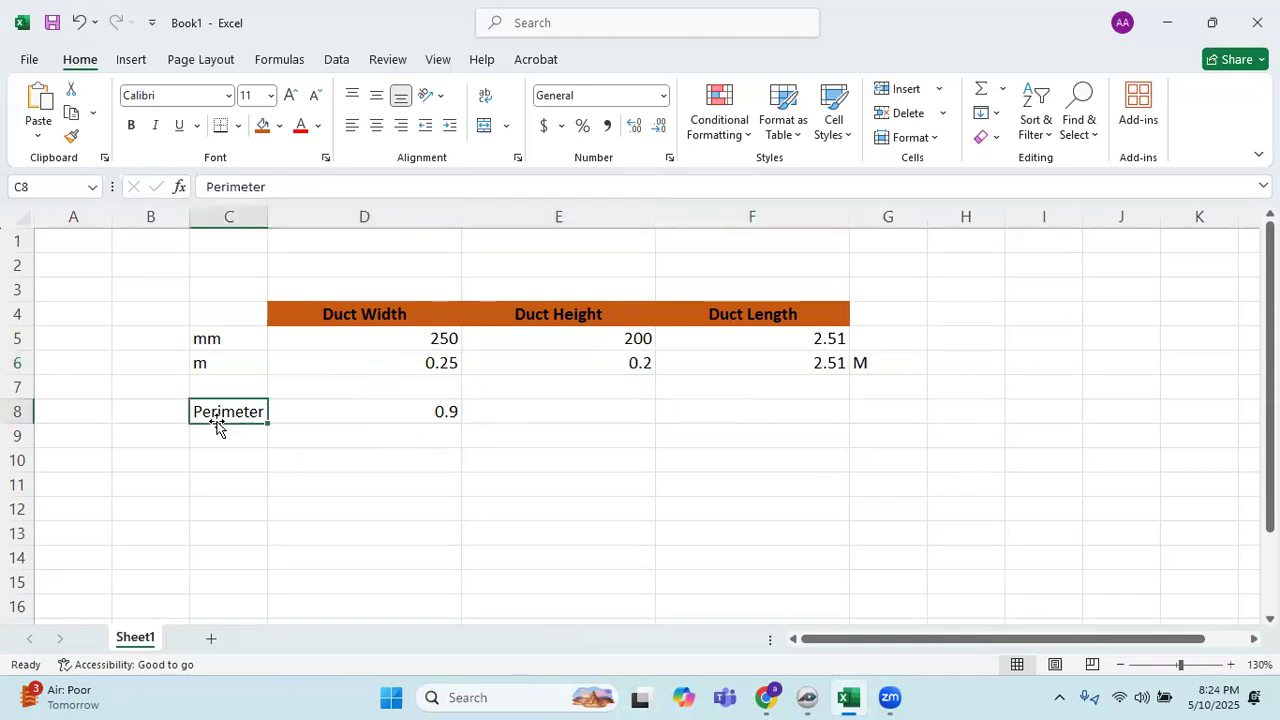
{"action": "left_click", "coordinate": [796, 366]}
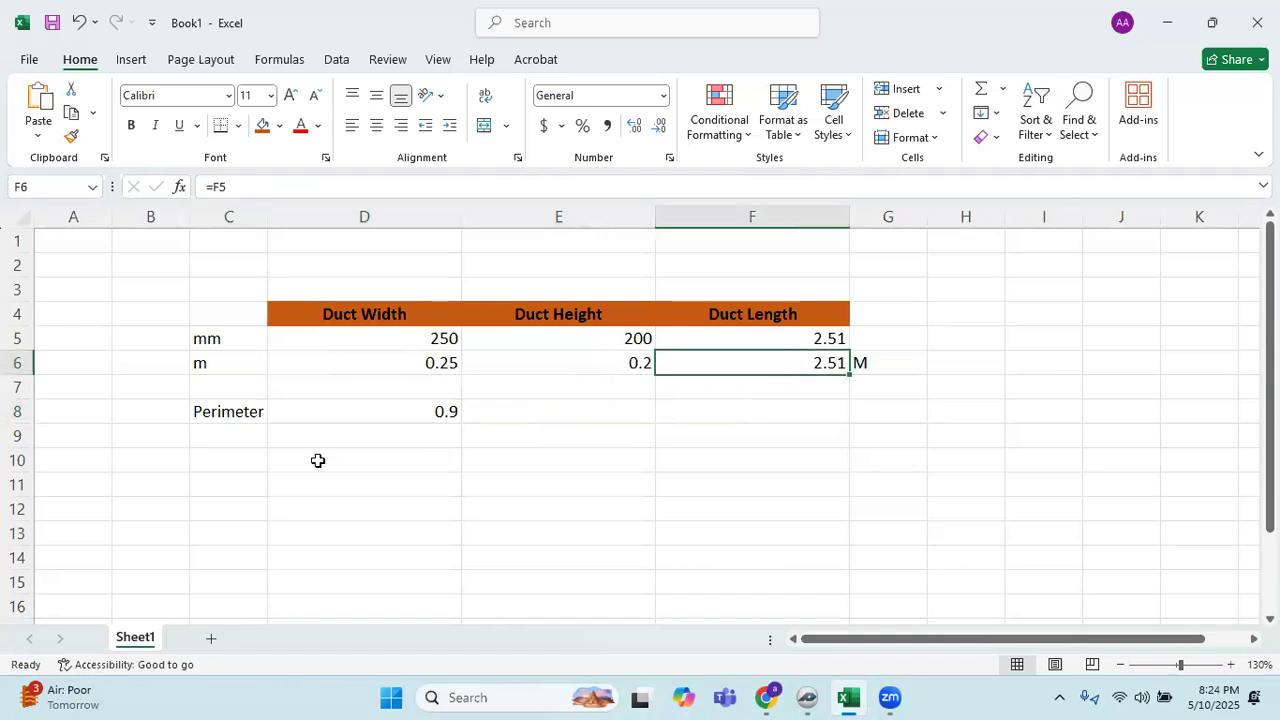
Enter the label Surface area in C10 and fit column C's width to it.
{"action": "left_click", "coordinate": [224, 460]}
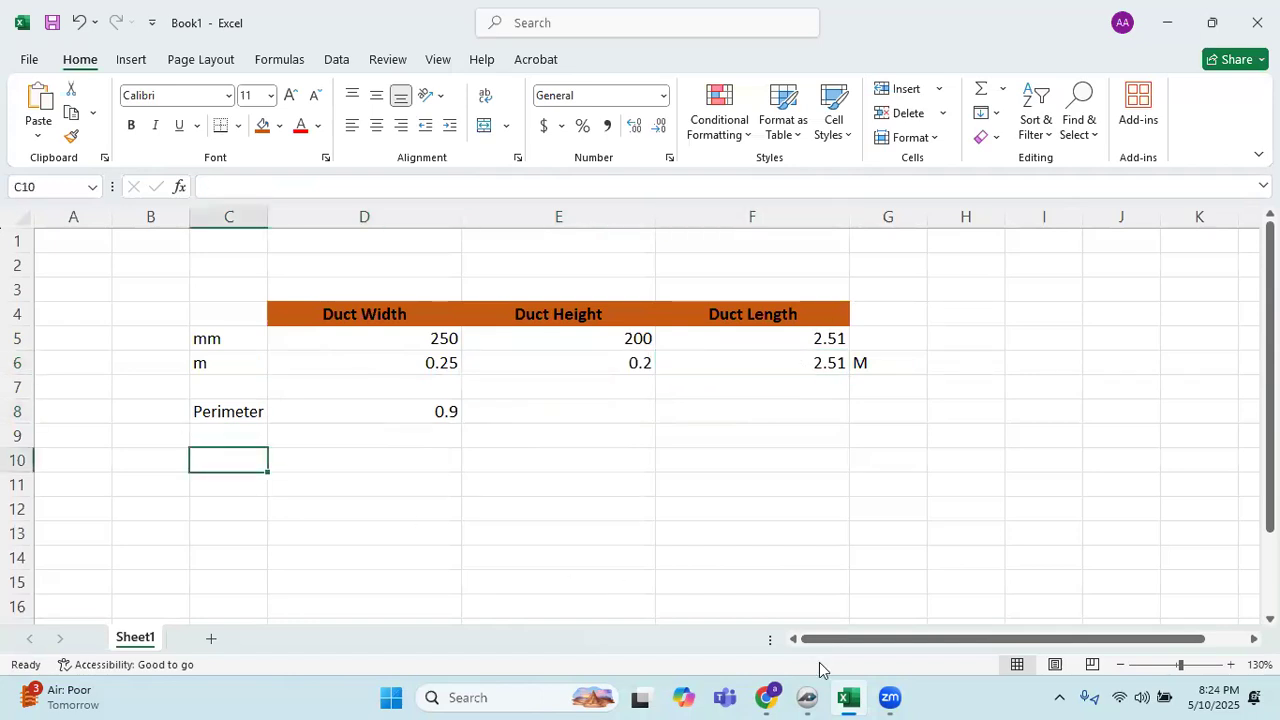
{"action": "type", "text": "Surfa"}
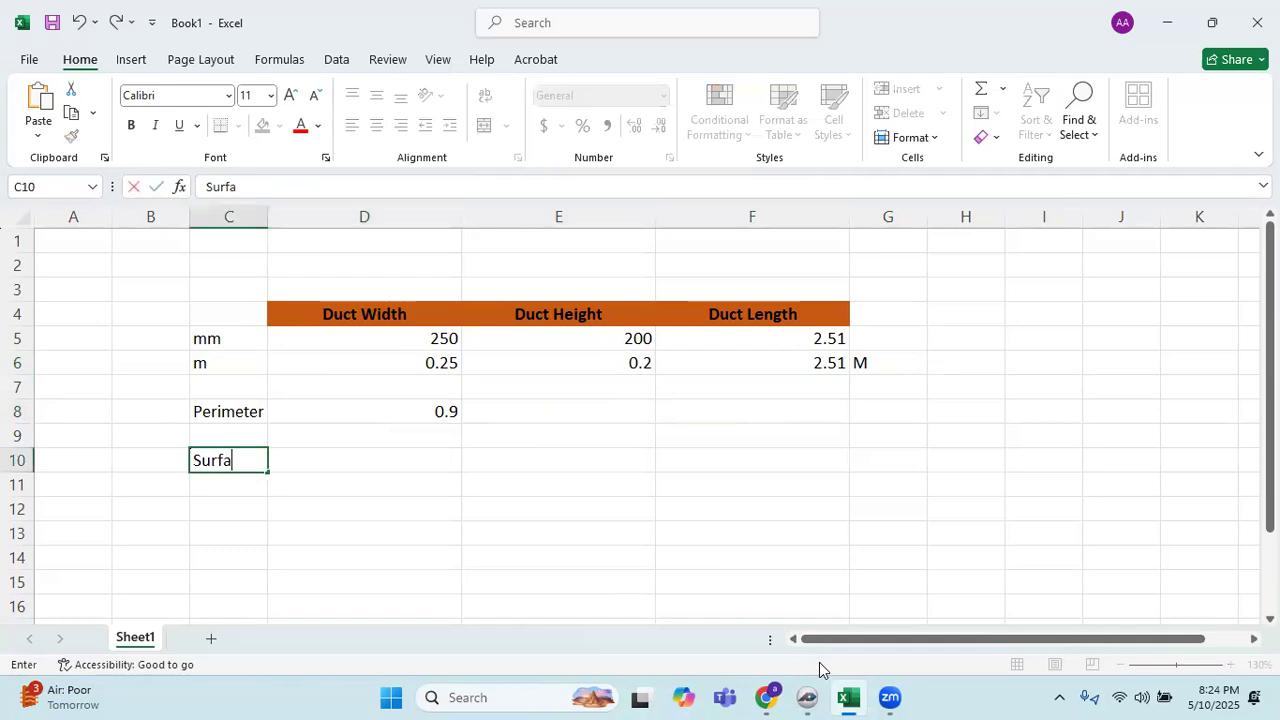
{"action": "type", "text": "ce area"}
{"action": "key", "text": "Return"}
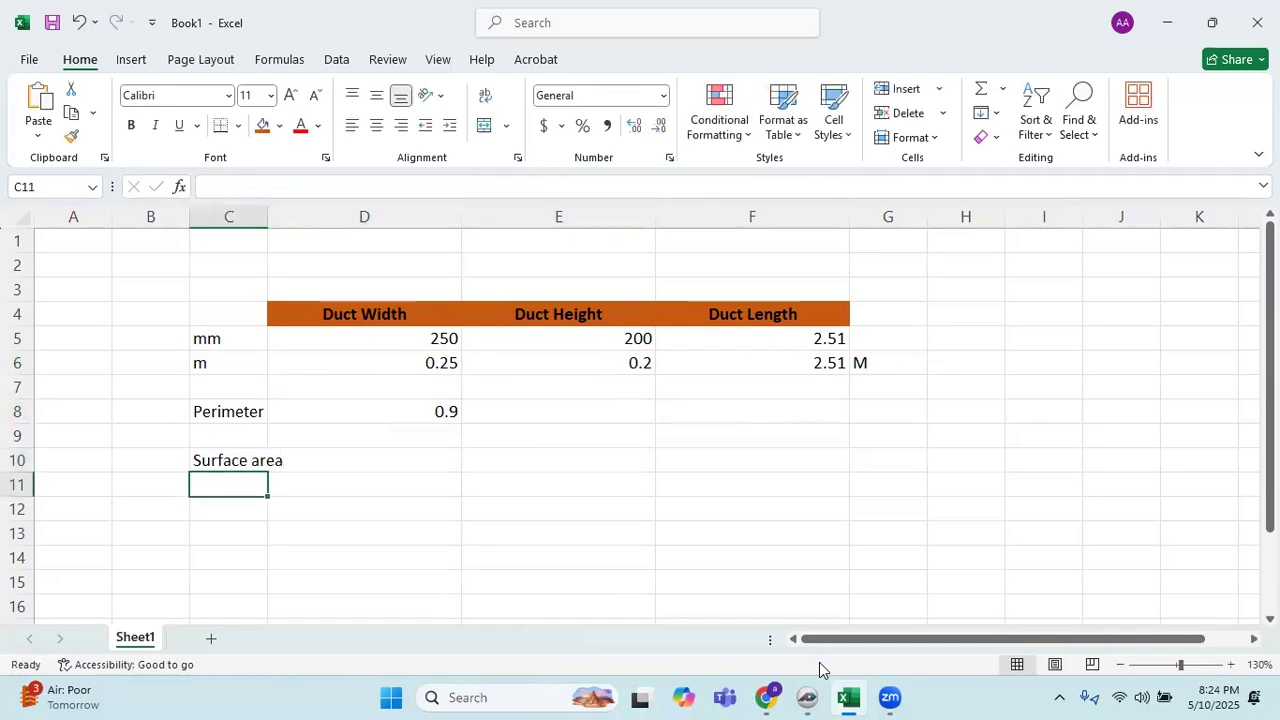
{"action": "double_click", "coordinate": [266, 216]}
Calculate the duct surface area in D10 as perimeter times duct length with the formula =D8*F6.
{"action": "left_click", "coordinate": [342, 460]}
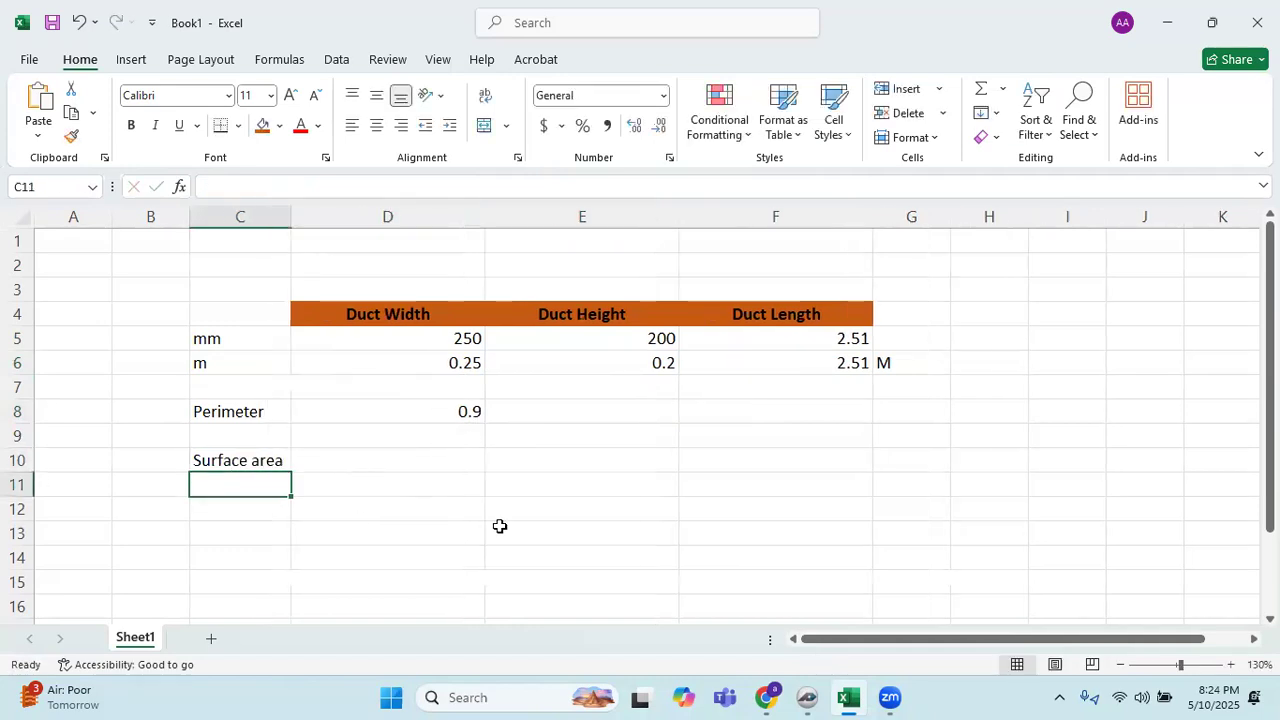
{"action": "type", "text": "="}
{"action": "left_click", "coordinate": [478, 414]}
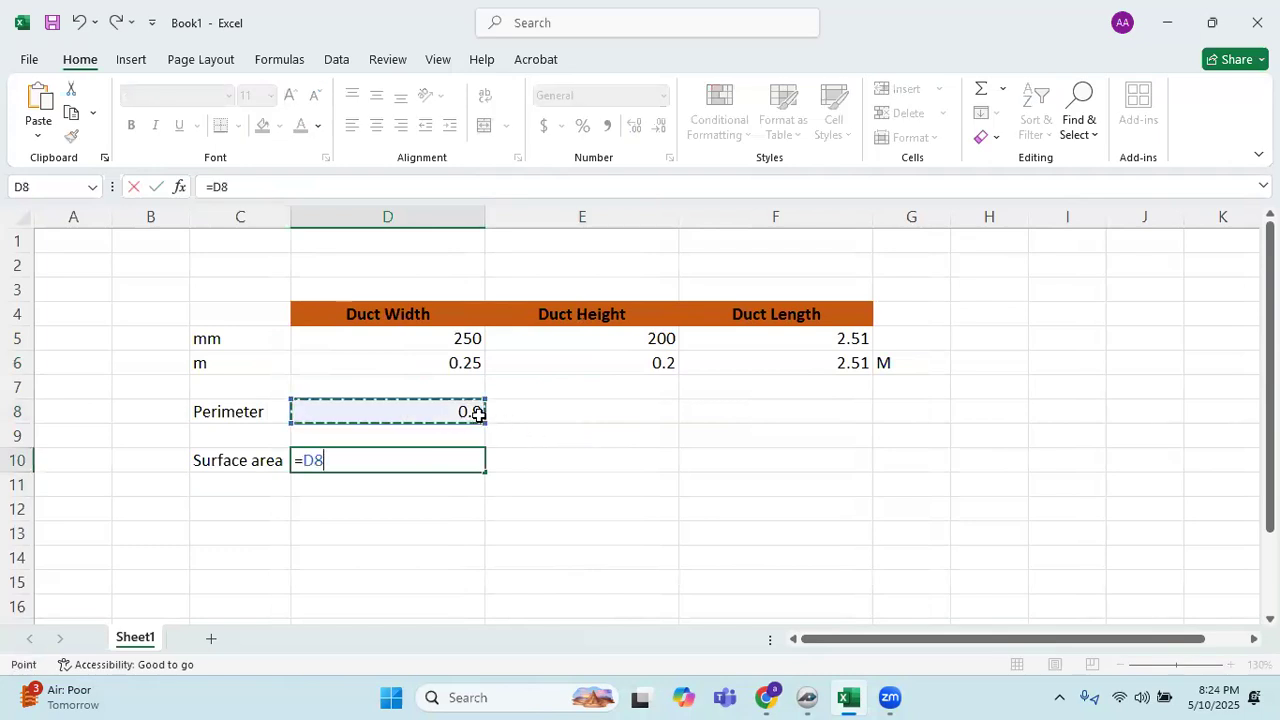
{"action": "type", "text": "*"}
{"action": "left_click", "coordinate": [848, 363]}
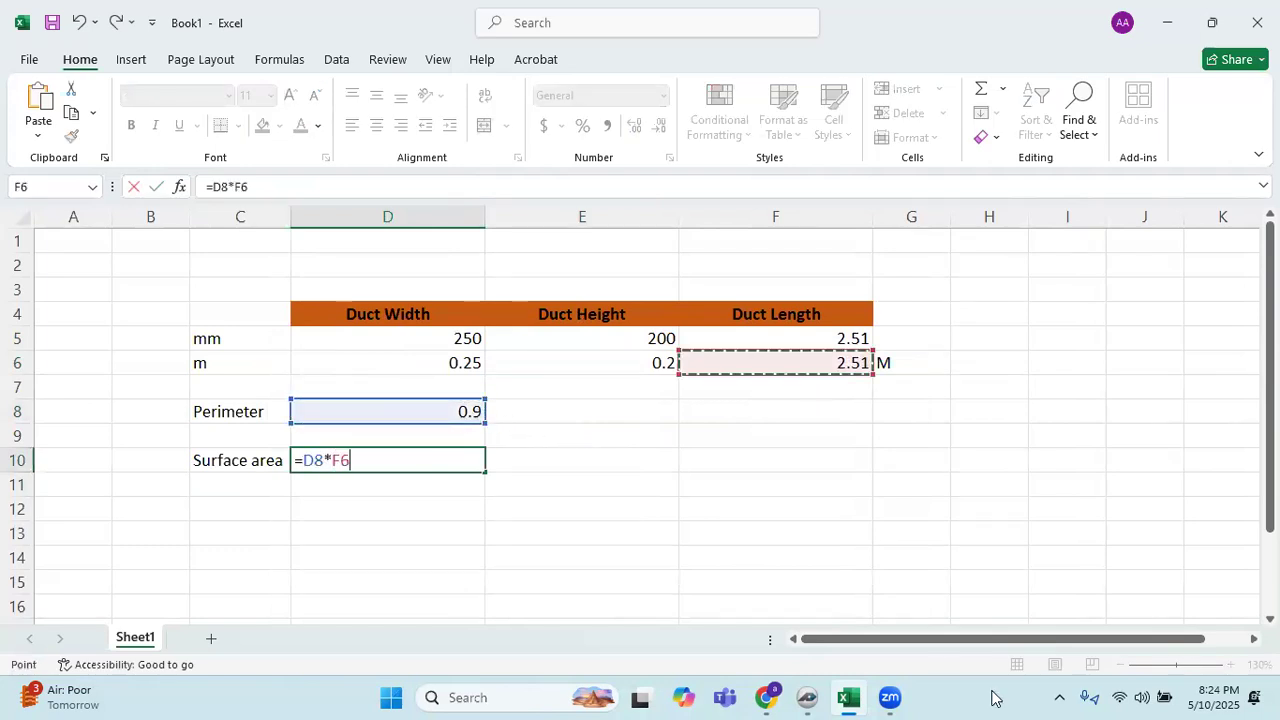
{"action": "key", "text": "Return"}
Apply the comma number format to the surface area in D10 and check the cells its formula references.
{"action": "left_click", "coordinate": [378, 468]}
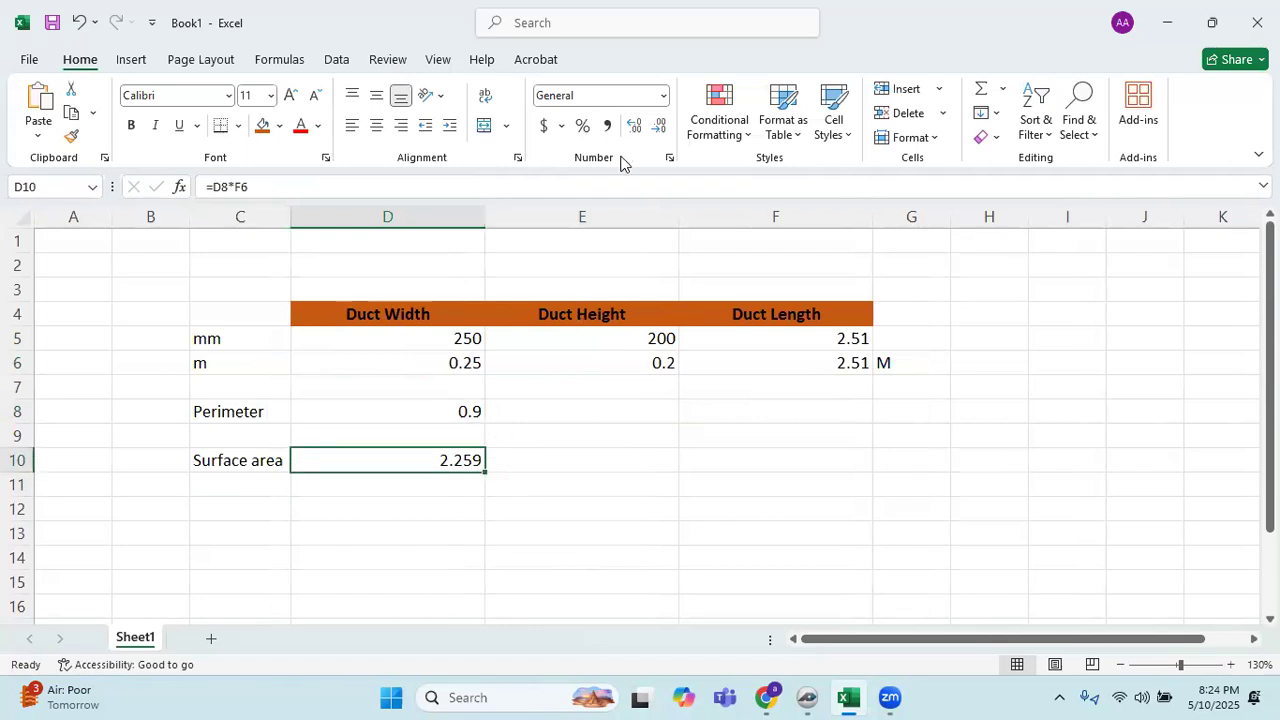
{"action": "left_click", "coordinate": [607, 126]}
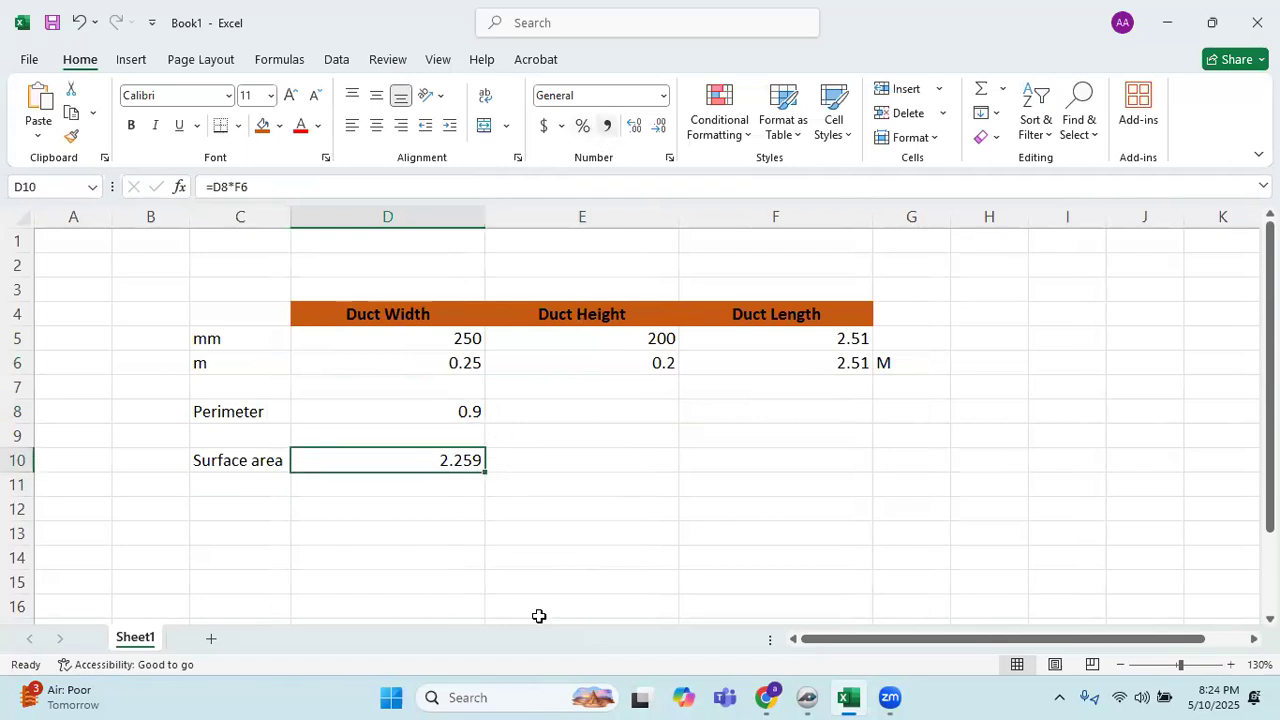
{"action": "double_click", "coordinate": [467, 466]}
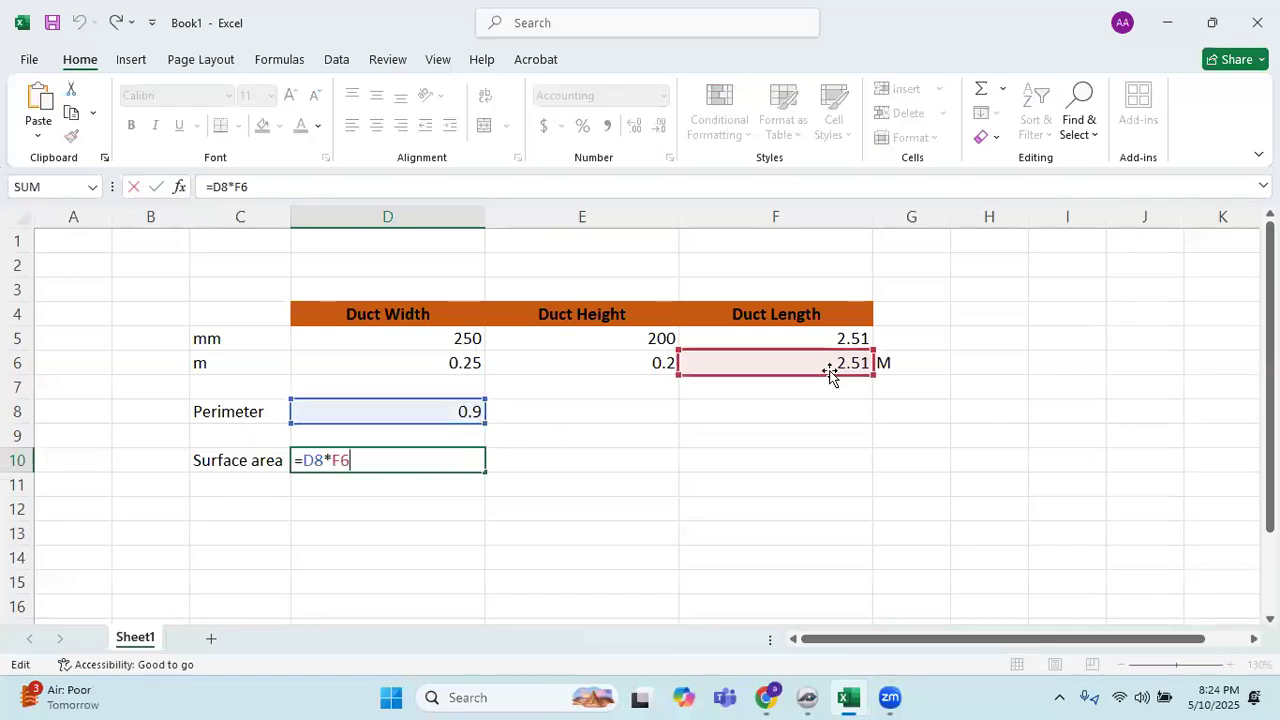
{"action": "key", "text": "ctrl+Return"}
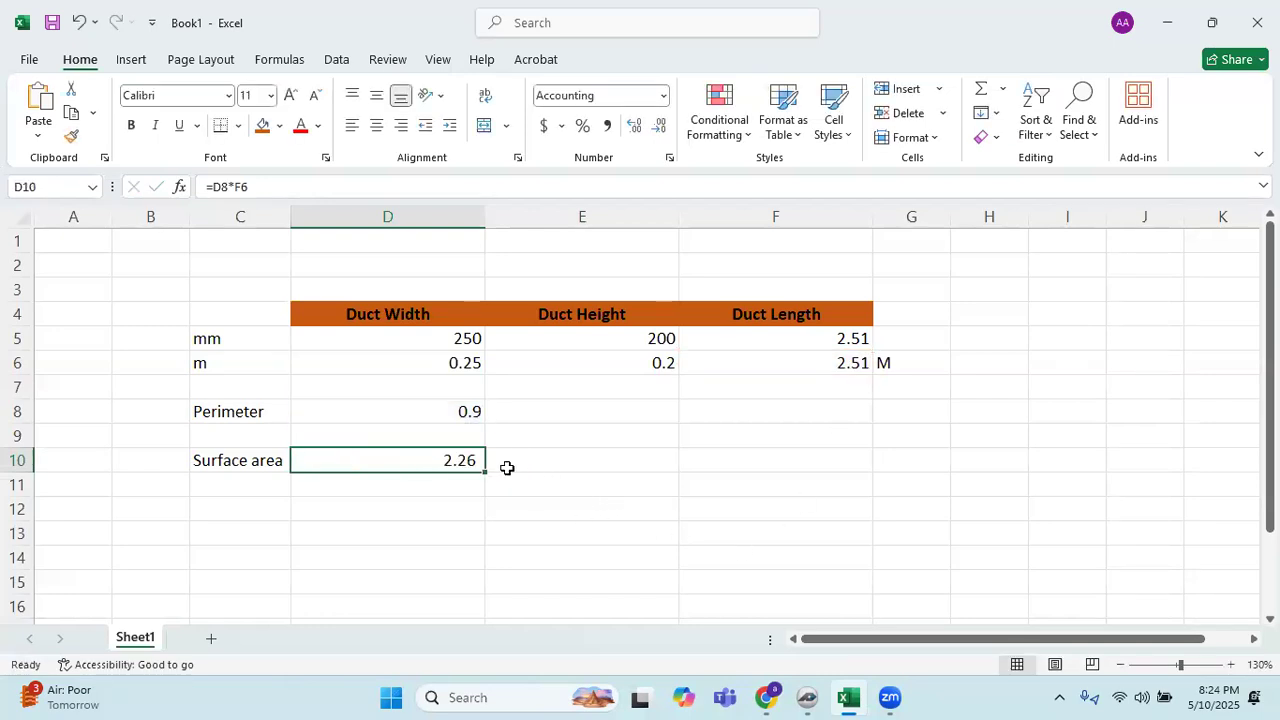
Enter the unit SQ M in E10 and make the surface area value in D10 bold.
{"action": "left_click", "coordinate": [511, 466]}
{"action": "type", "text": "SQ M"}
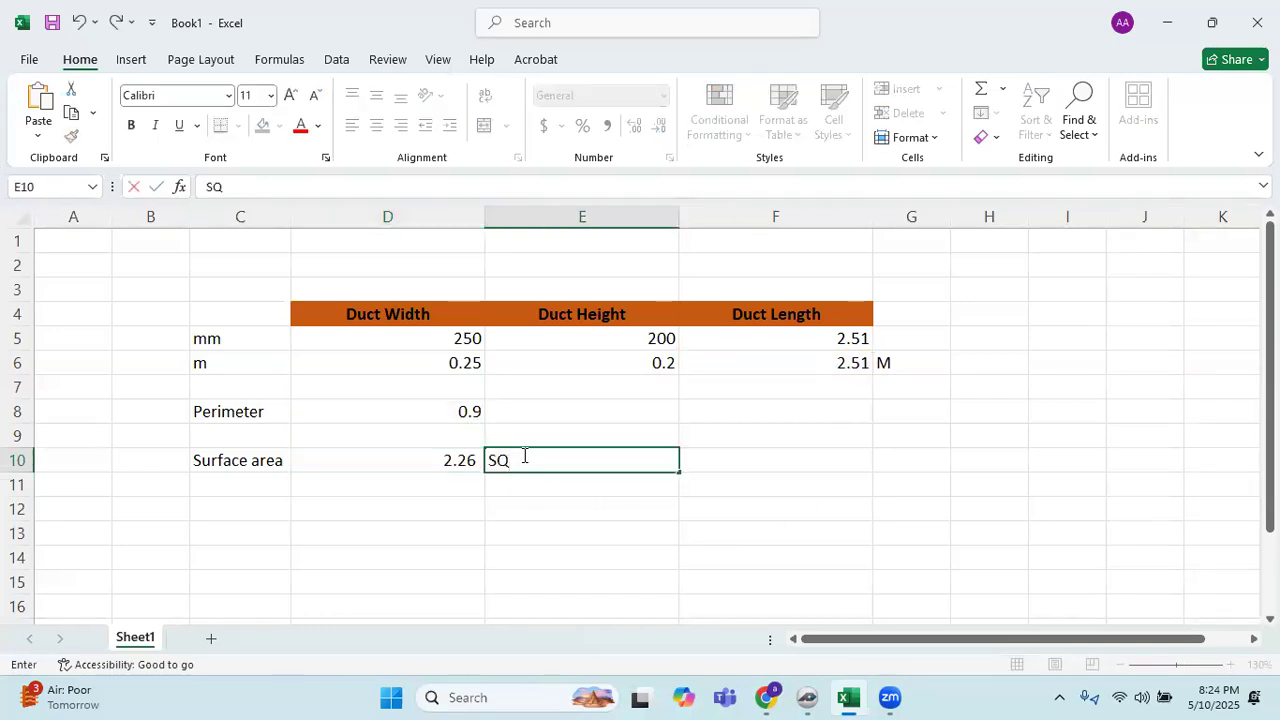
{"action": "key", "text": "Return"}
{"action": "key", "text": "Up"}
{"action": "key", "text": "Up"}
{"action": "key", "text": "Left"}
{"action": "key", "text": "Down"}
{"action": "key", "text": "ctrl+b"}
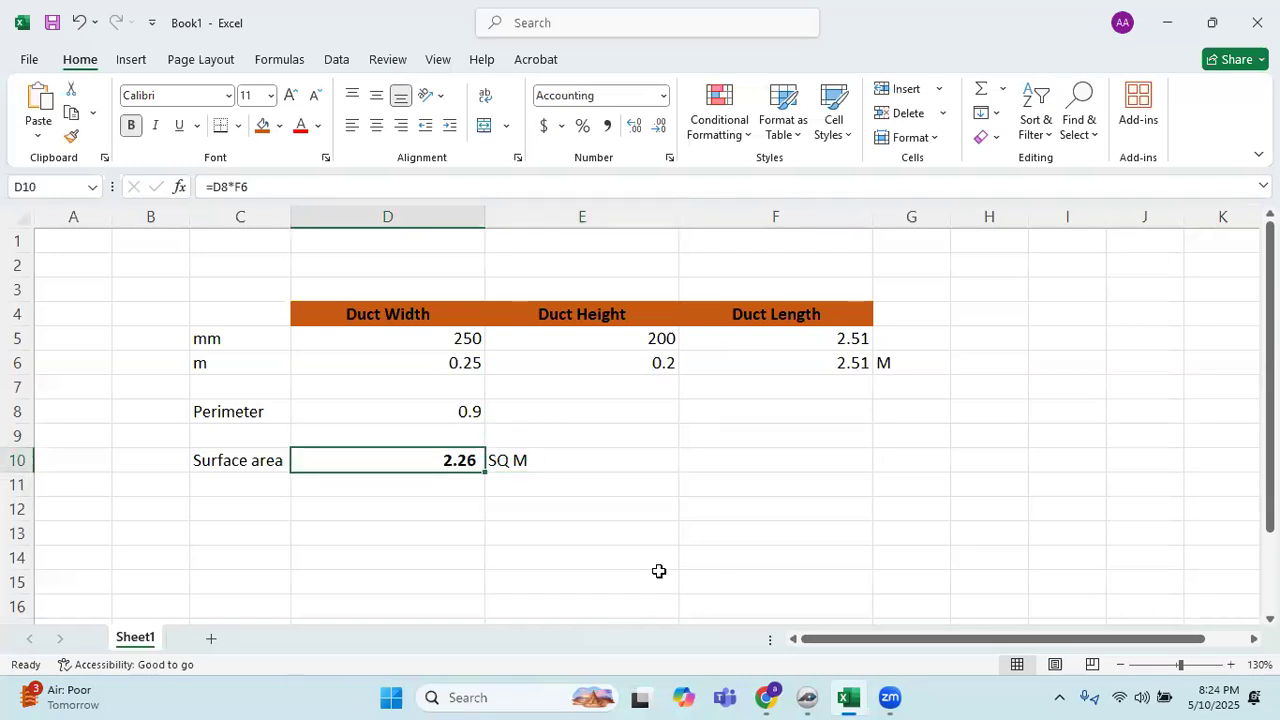
Compare the SAD 250x200 duct's surface area in PlanSwift's estimating list with the Excel calculation.
{"action": "left_click", "coordinate": [808, 697]}
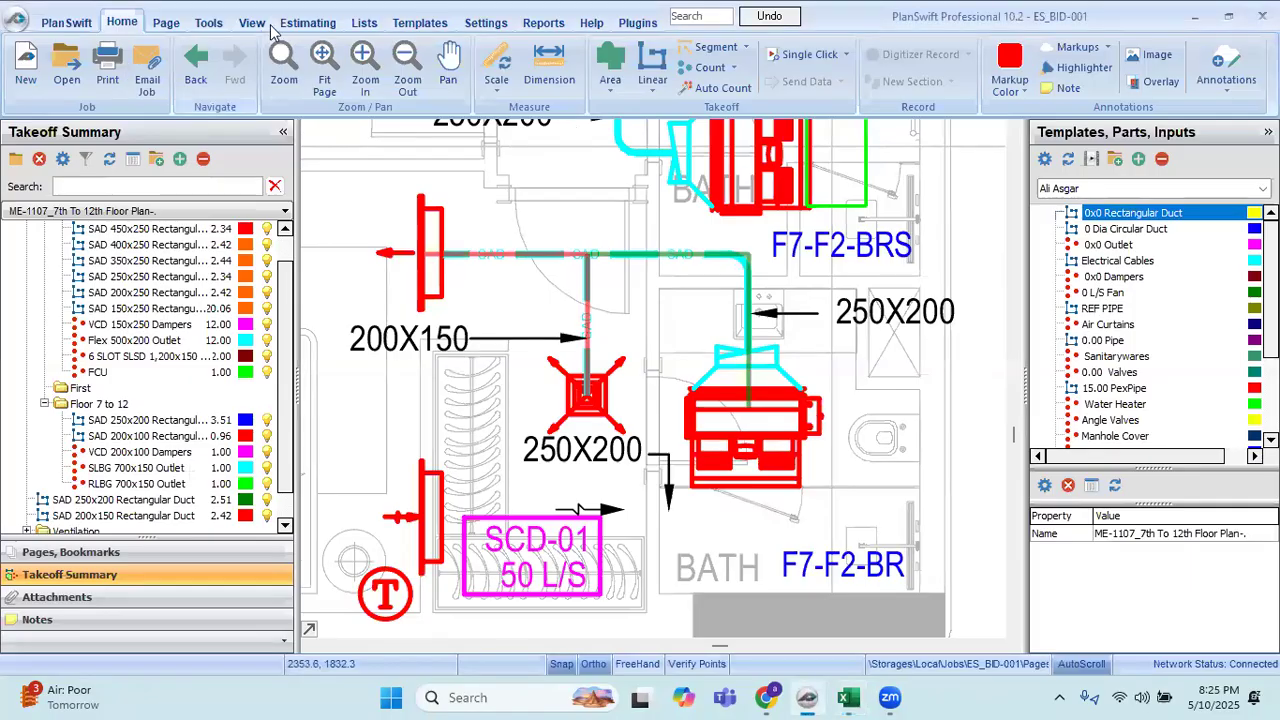
{"action": "left_click", "coordinate": [291, 30]}
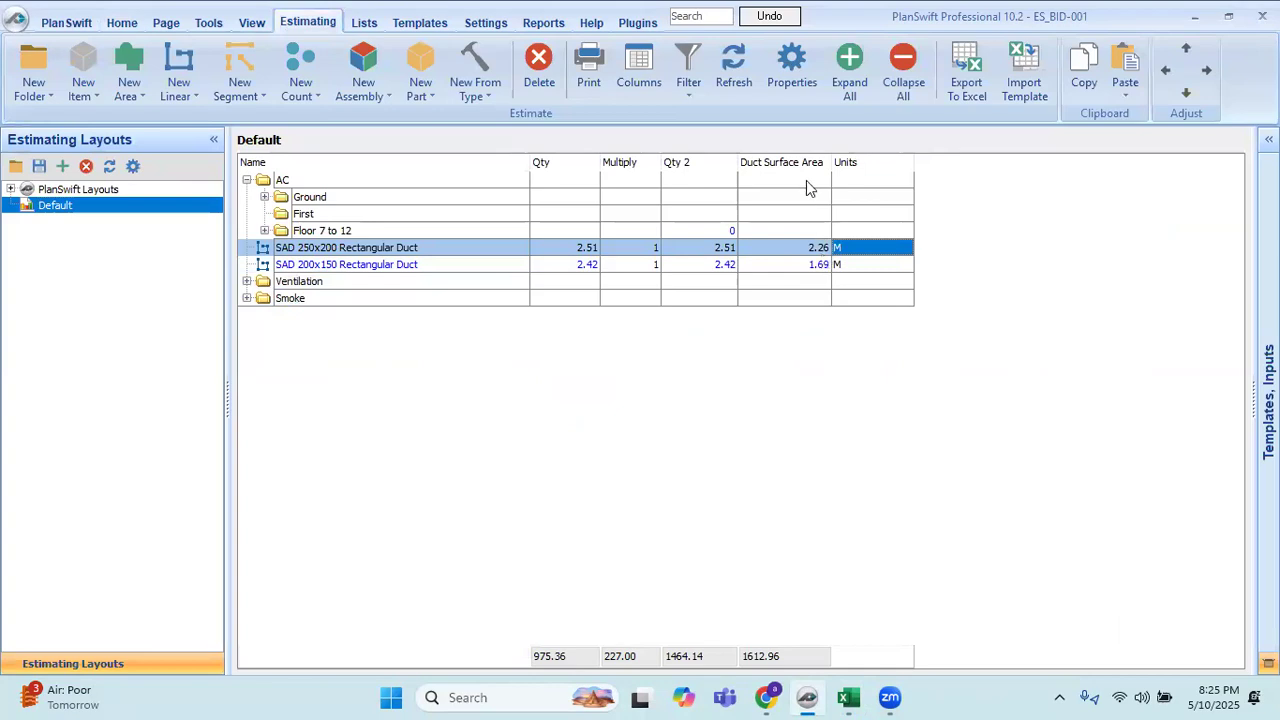
{"action": "left_click", "coordinate": [970, 697]}
{"action": "key", "text": "alt+Tab"}
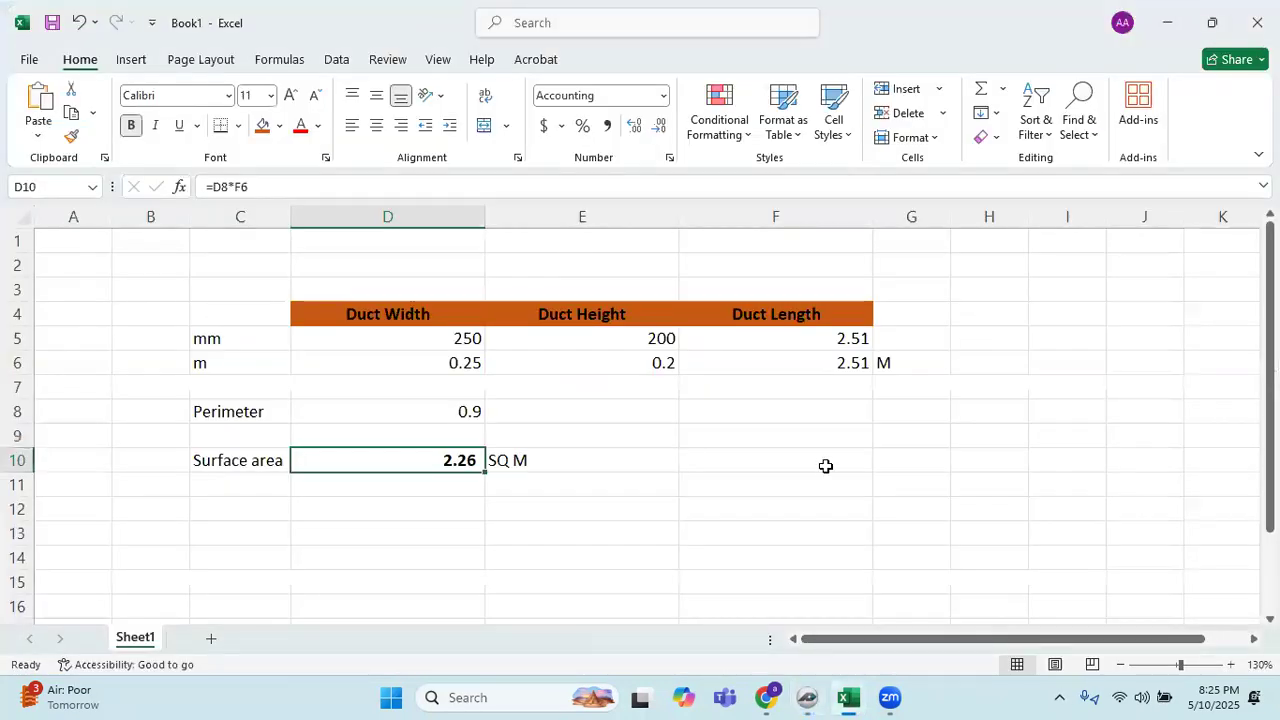
{"action": "key", "text": "alt+Tab"}
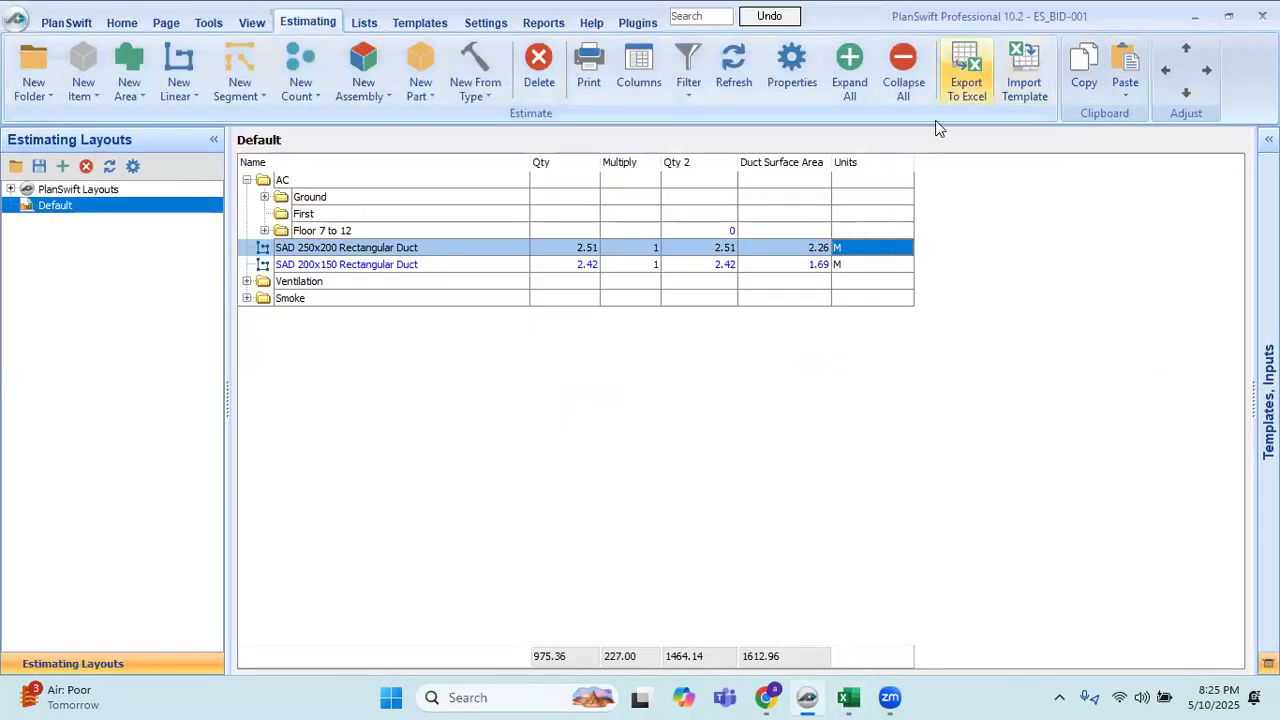
{"action": "key", "text": "alt+Tab"}
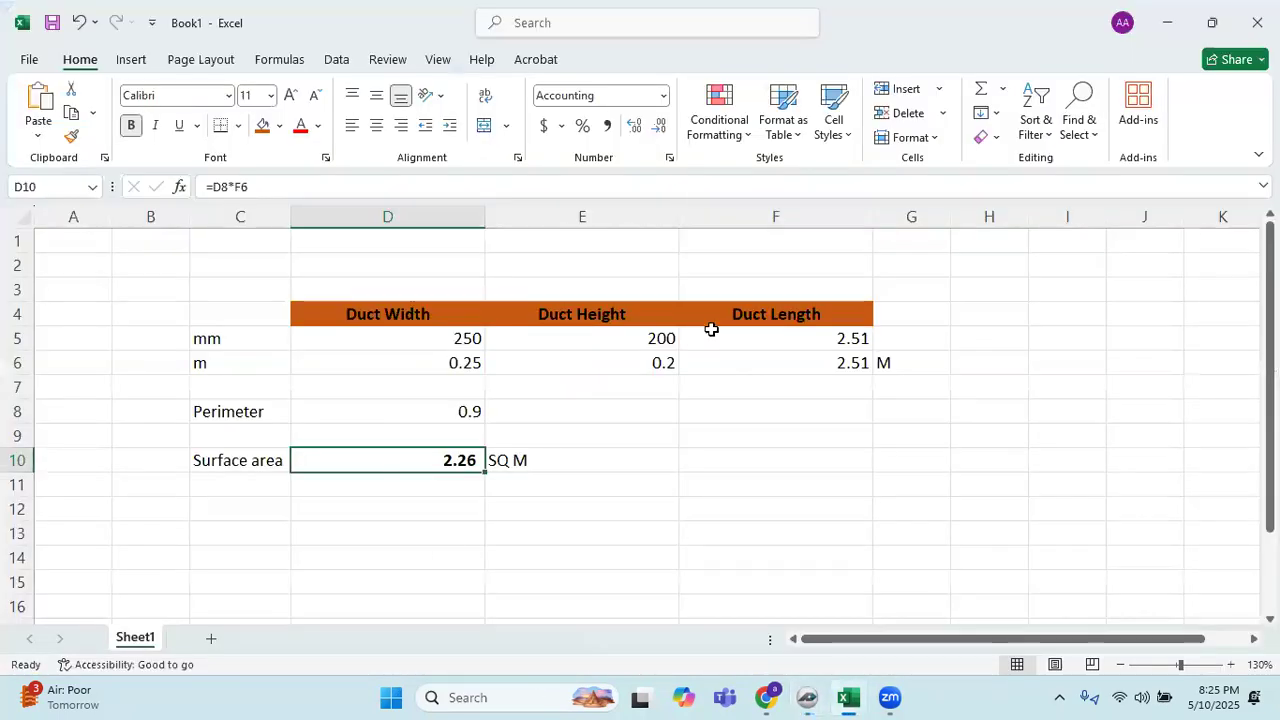
Review the duct dimension headings and surface area row in Excel, and return to the floor plan in PlanSwift.
{"action": "left_click", "coordinate": [402, 338]}
{"action": "left_click", "coordinate": [576, 315]}
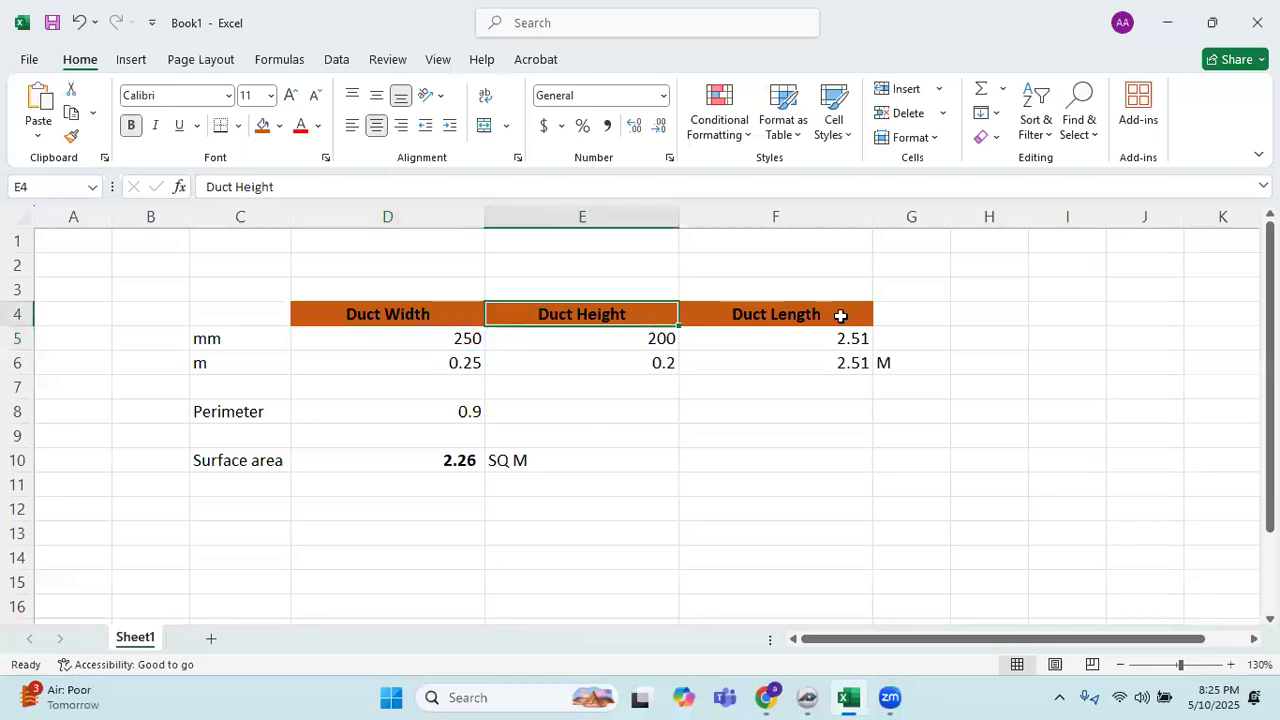
{"action": "left_click", "coordinate": [840, 316]}
{"action": "left_click_drag", "start_coordinate": [266, 455], "coordinate": [681, 455]}
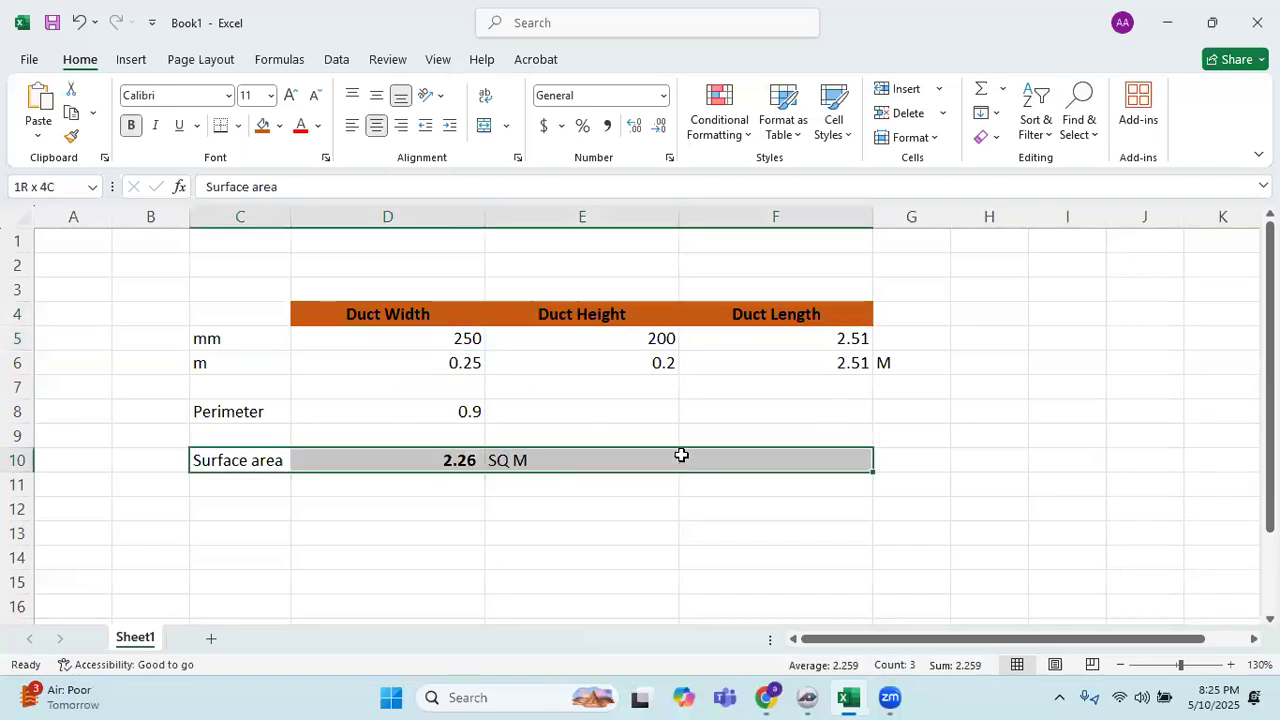
{"action": "left_click", "coordinate": [445, 465]}
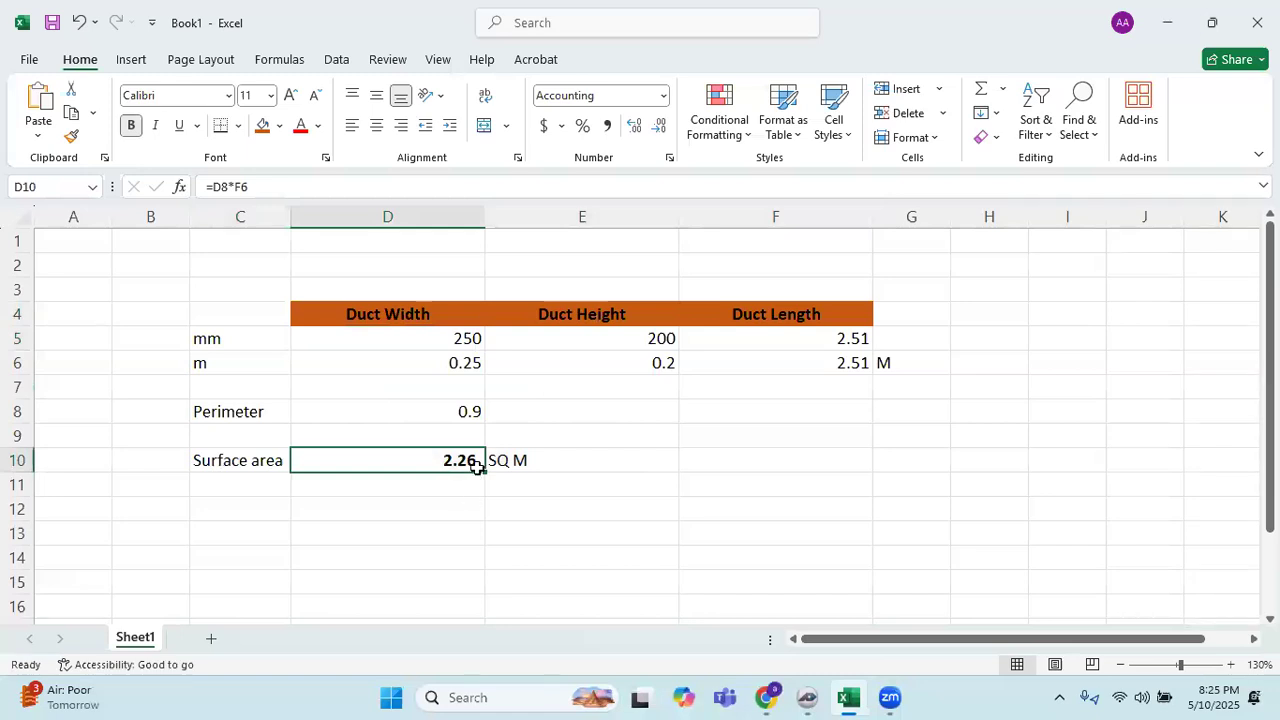
{"action": "key", "text": "alt+Tab"}
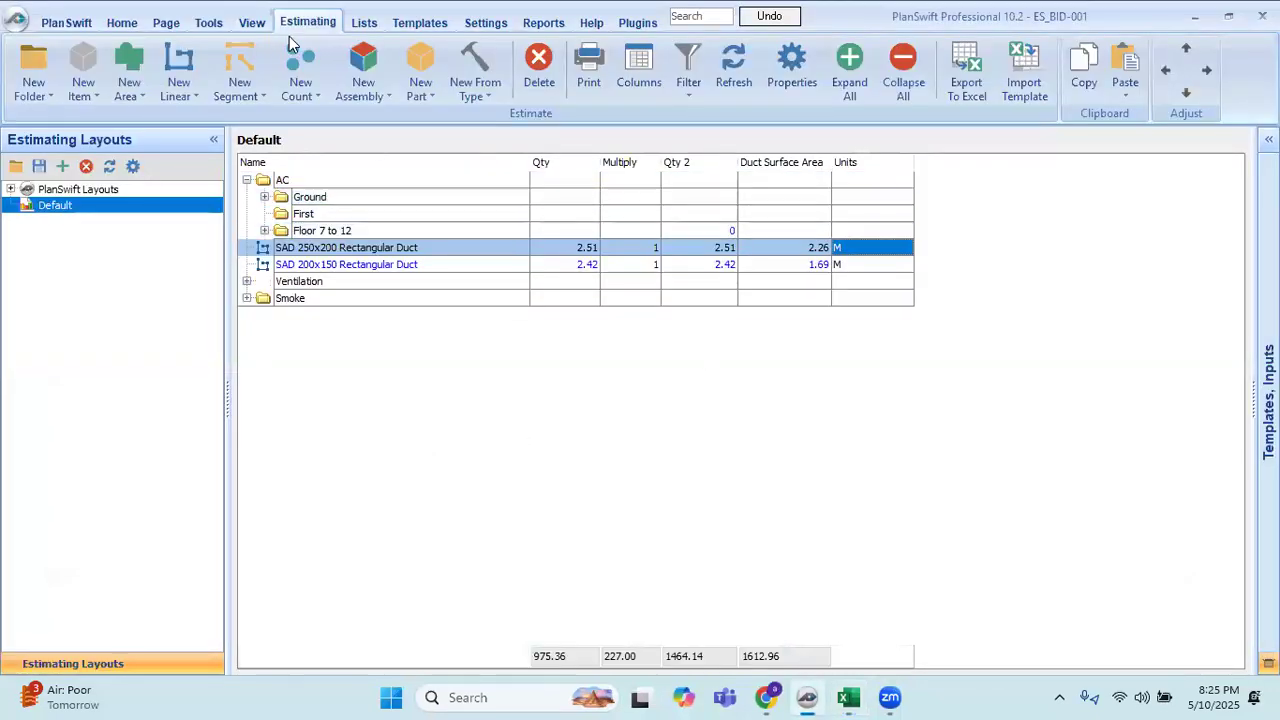
{"action": "left_click", "coordinate": [130, 22]}
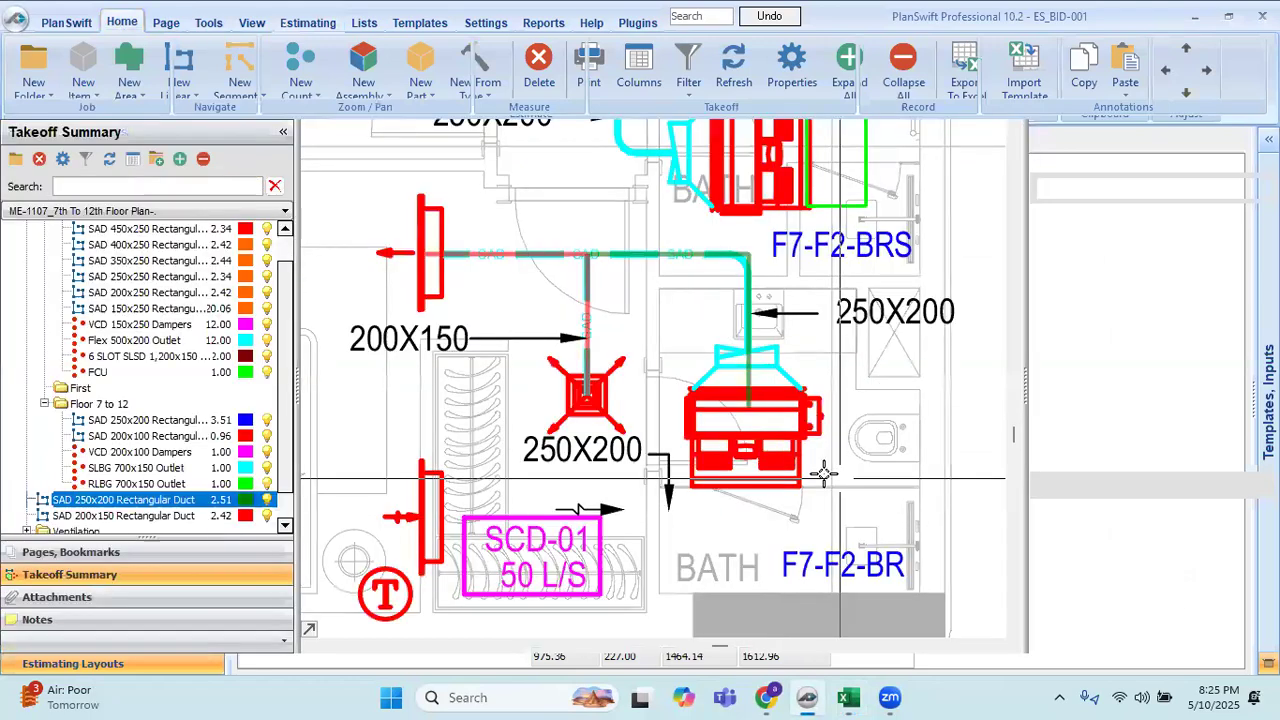
Open the SAD 250x200 Rectangular Duct's advanced properties from the estimating list, examine its Duct Surface Area formula, and close them.
{"action": "left_click", "coordinate": [306, 24]}
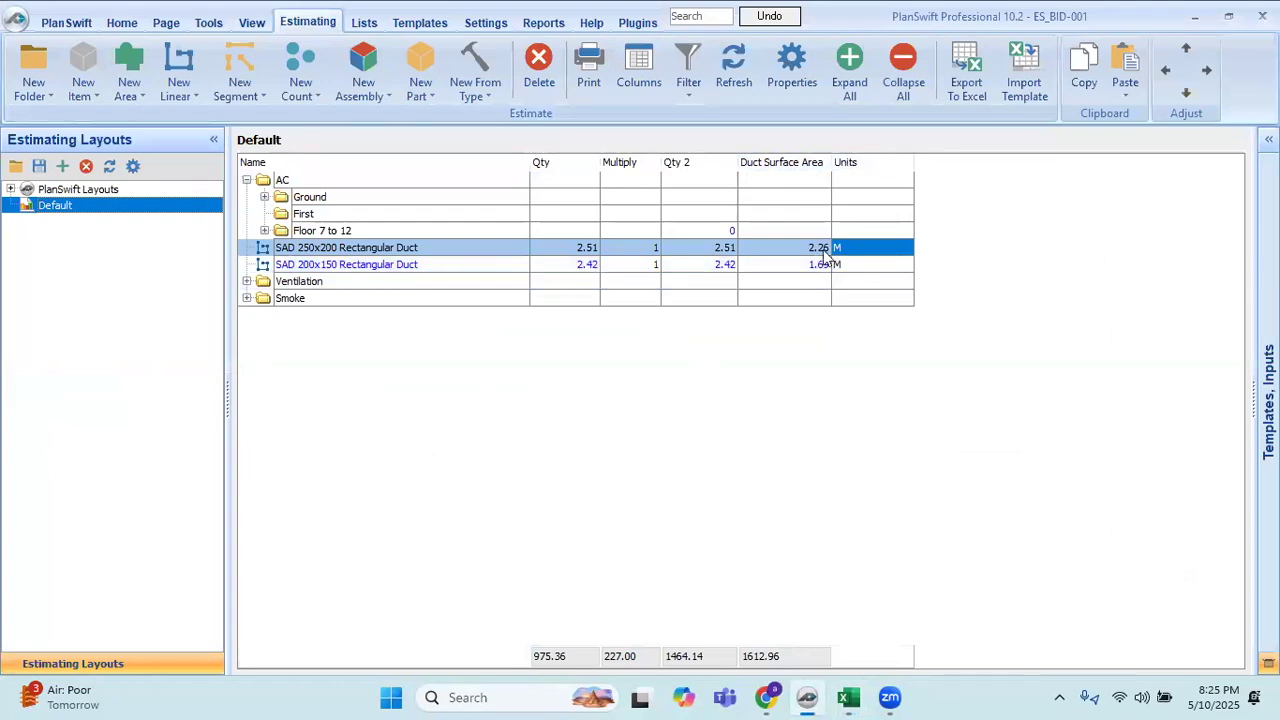
{"action": "left_click", "coordinate": [360, 250]}
{"action": "right_click", "coordinate": [357, 251]}
{"action": "left_click", "coordinate": [437, 592]}
{"action": "left_click", "coordinate": [502, 441]}
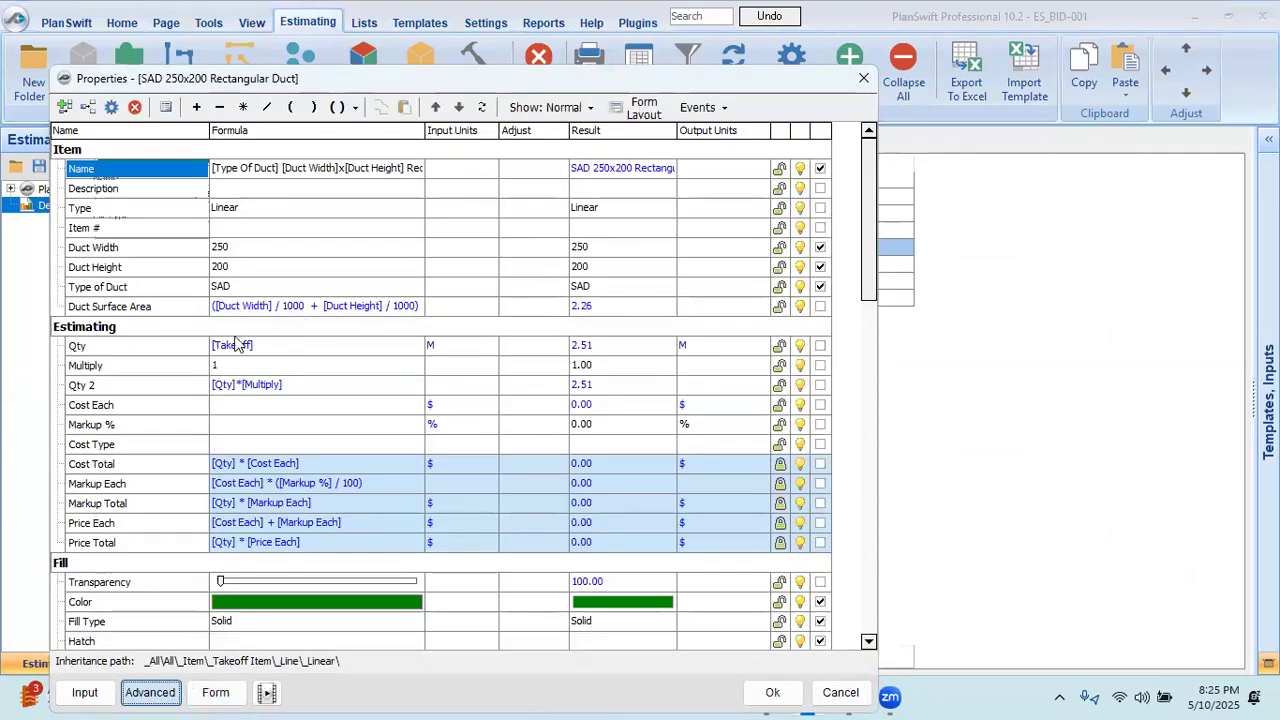
{"action": "left_click", "coordinate": [121, 310]}
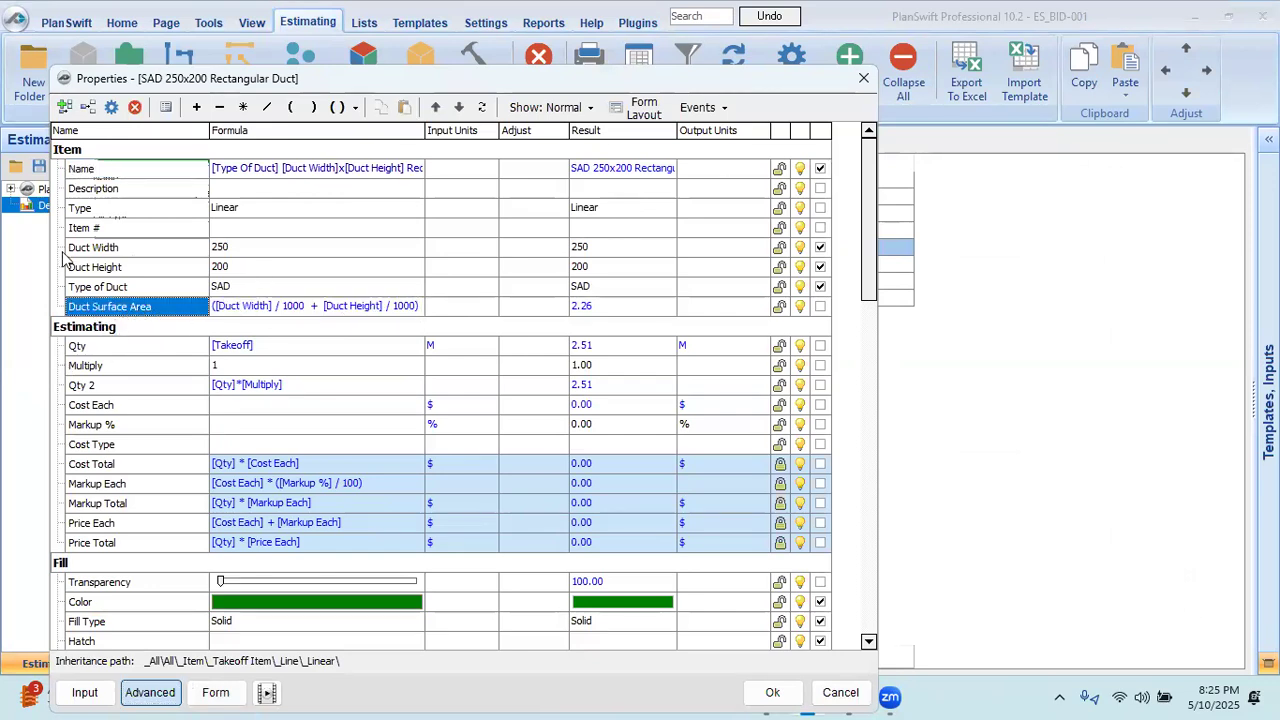
{"action": "left_click_drag", "start_coordinate": [226, 80], "coordinate": [189, 130]}
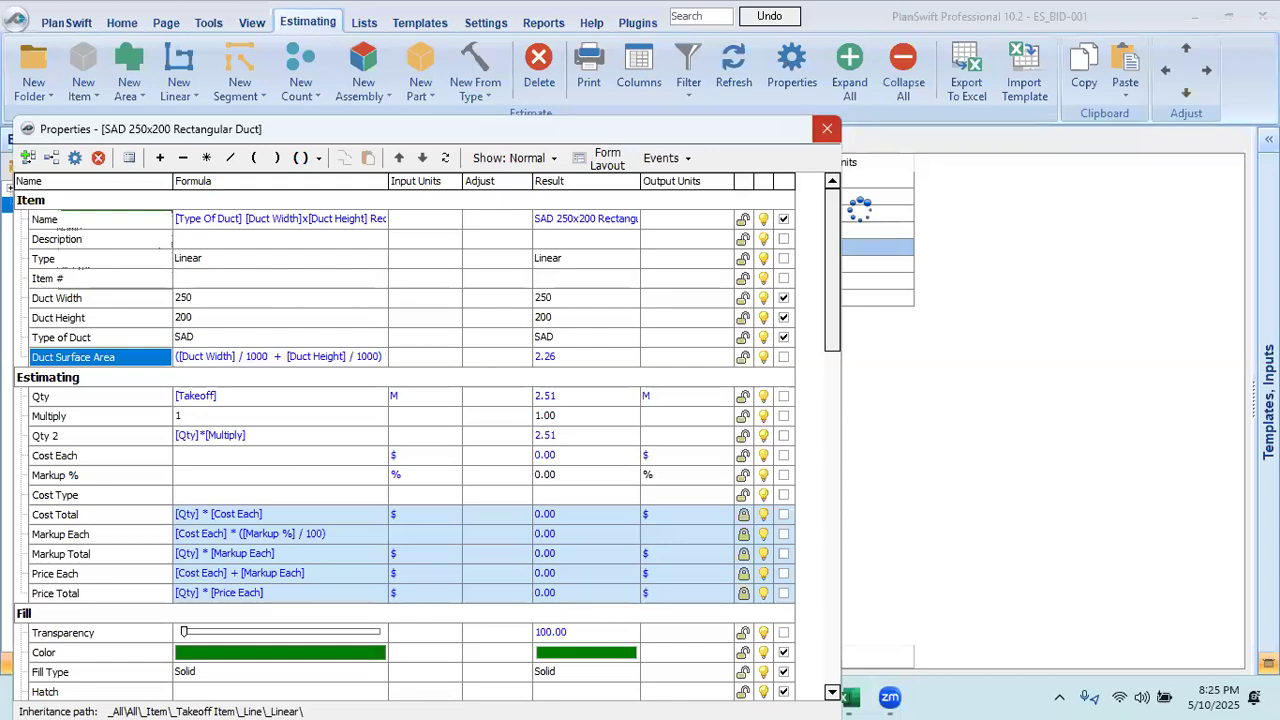
{"action": "key", "text": "Escape"}
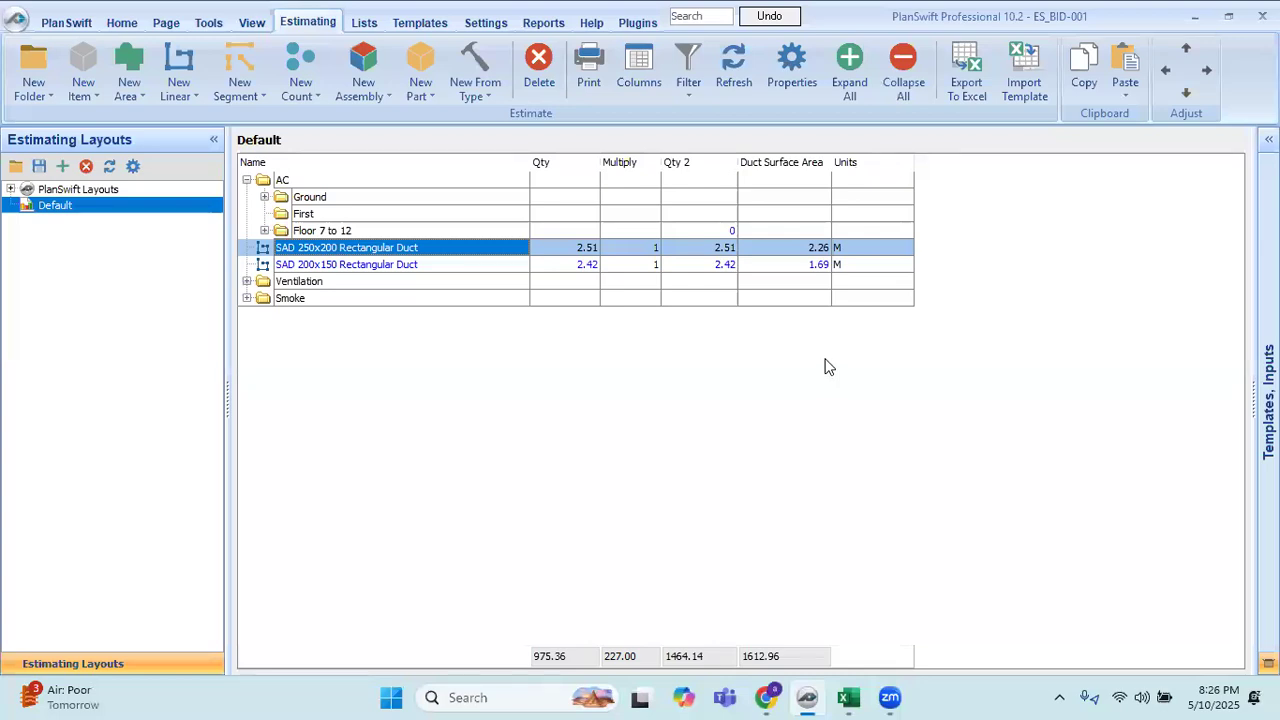
Return to the floor plan and look through the project's list of drawing pages.
{"action": "left_click", "coordinate": [118, 28]}
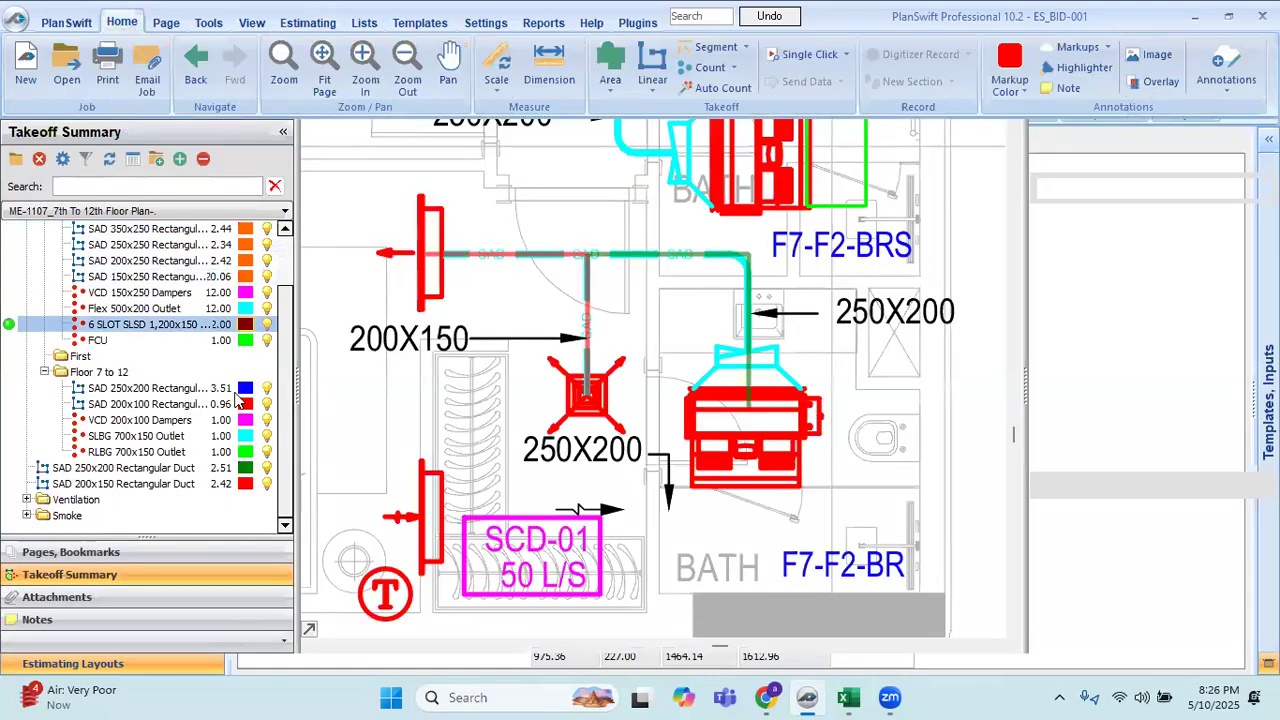
{"action": "left_click", "coordinate": [71, 552]}
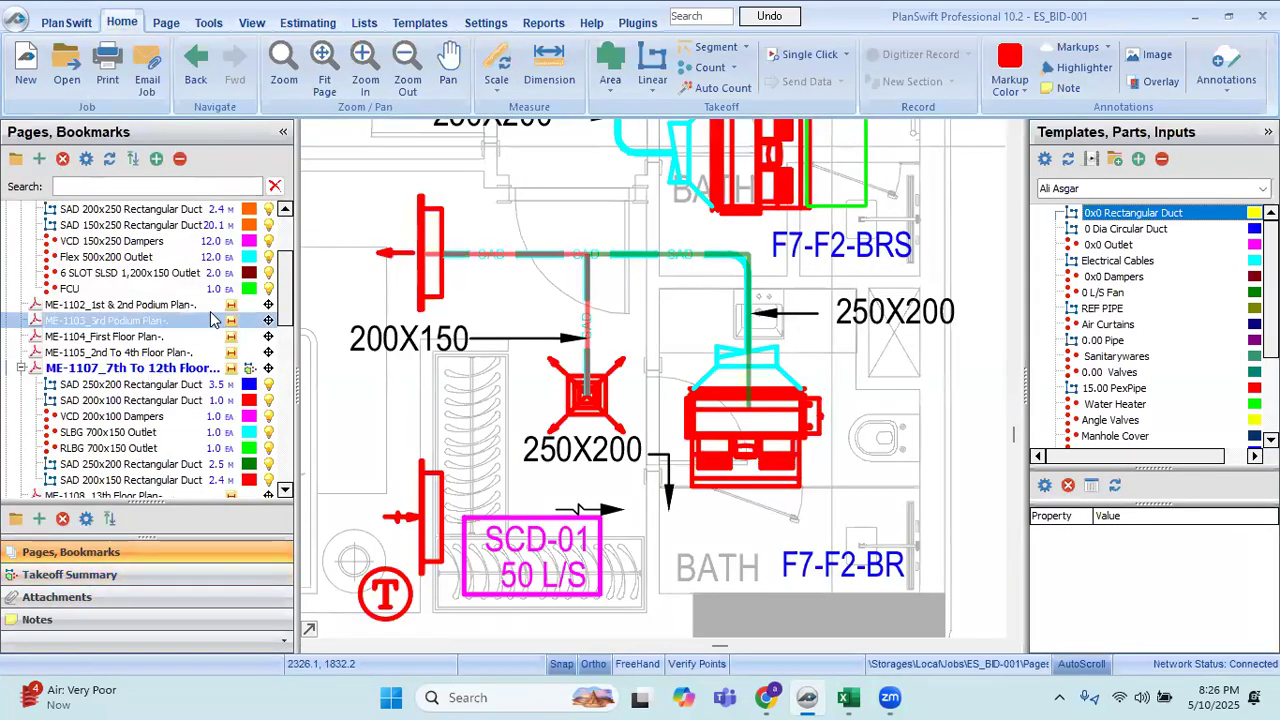
{"action": "scroll", "coordinate": [215, 318], "scroll_direction": "down", "scroll_amount": 2}
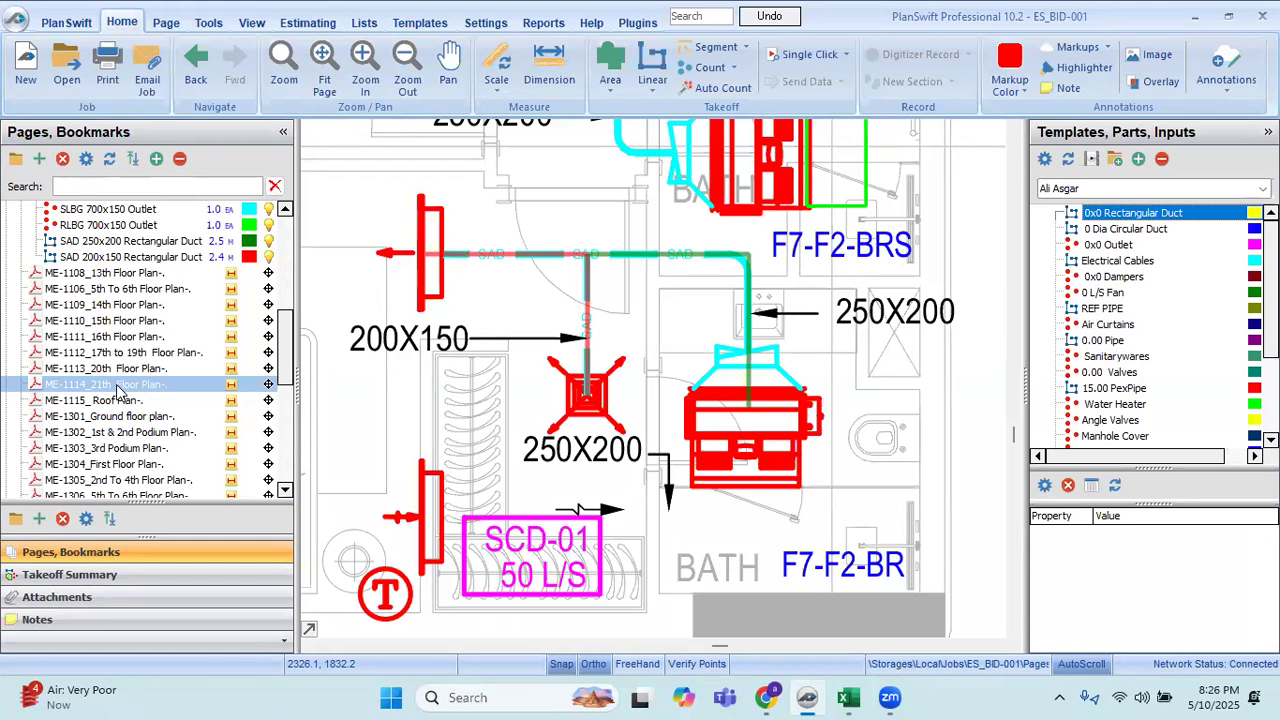
Review the quantities and duct surface areas of the SAD 250x200 and 200x150 ducts in the estimating list.
{"action": "left_click", "coordinate": [308, 23]}
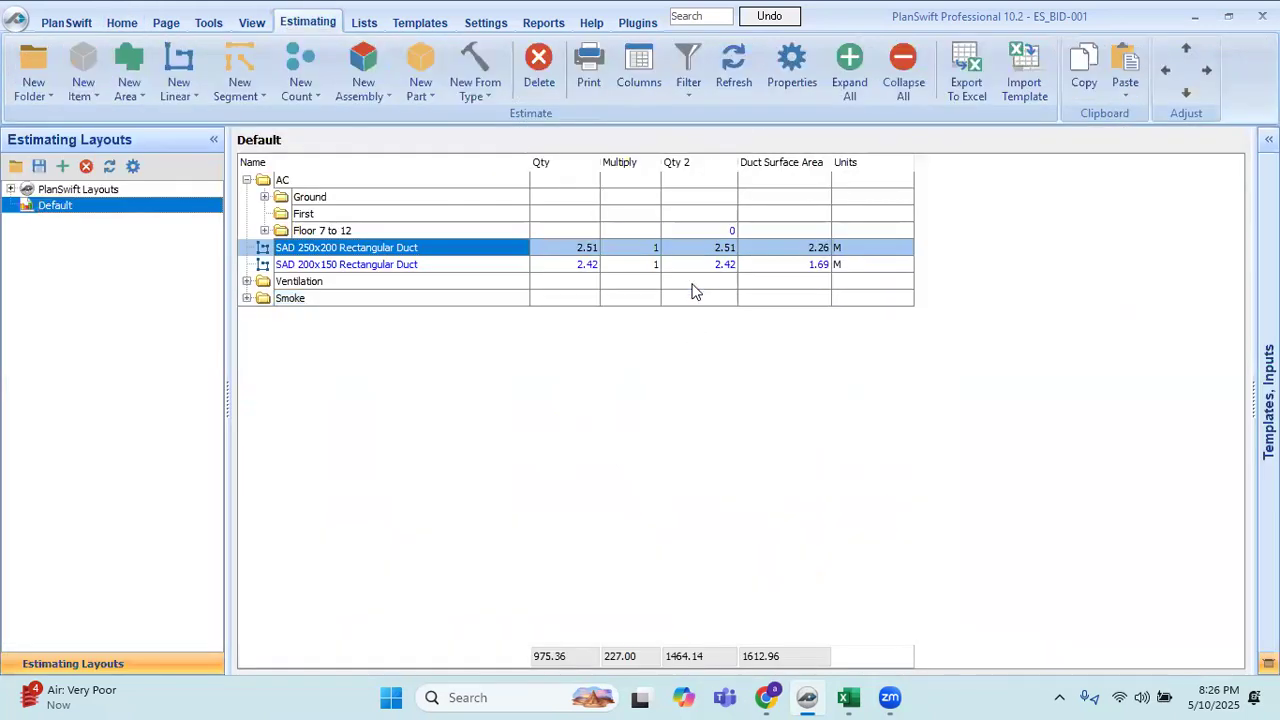
{"action": "left_click", "coordinate": [810, 248]}
{"action": "left_click", "coordinate": [629, 266], "text": "shift"}
{"action": "left_click", "coordinate": [689, 252]}
{"action": "left_click", "coordinate": [806, 248]}
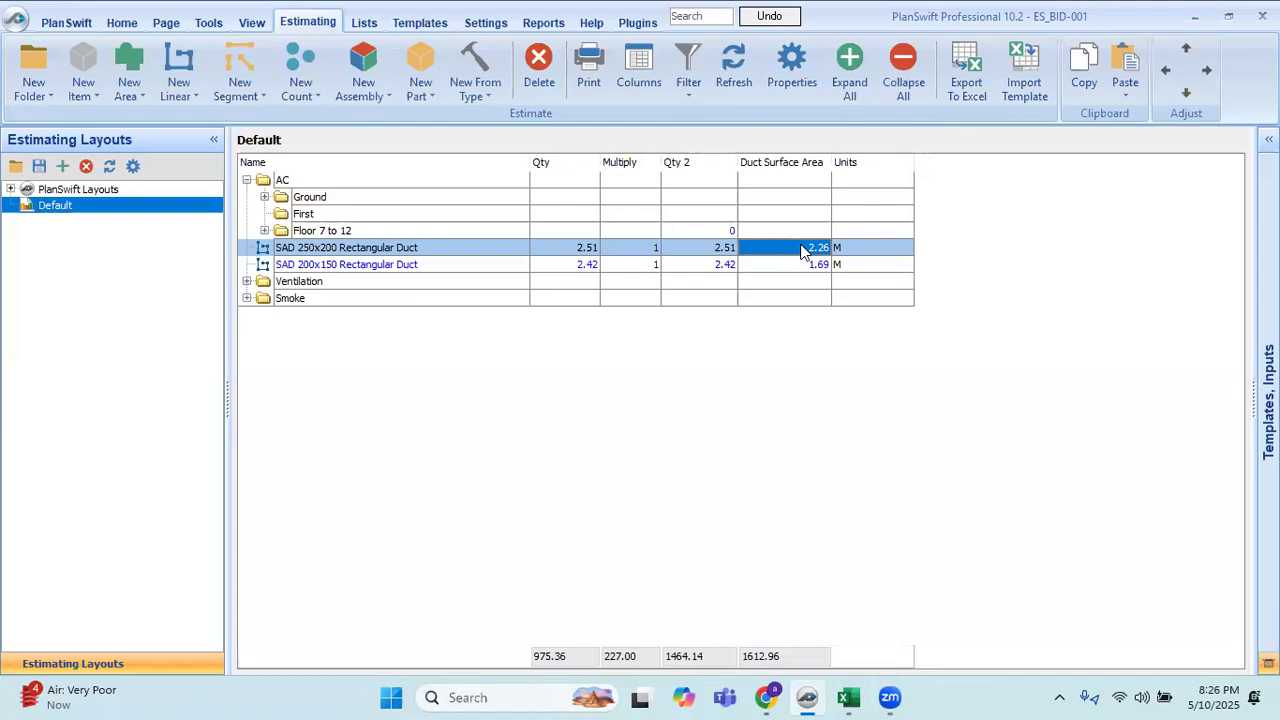
{"action": "left_click_drag", "start_coordinate": [800, 250], "coordinate": [757, 270]}
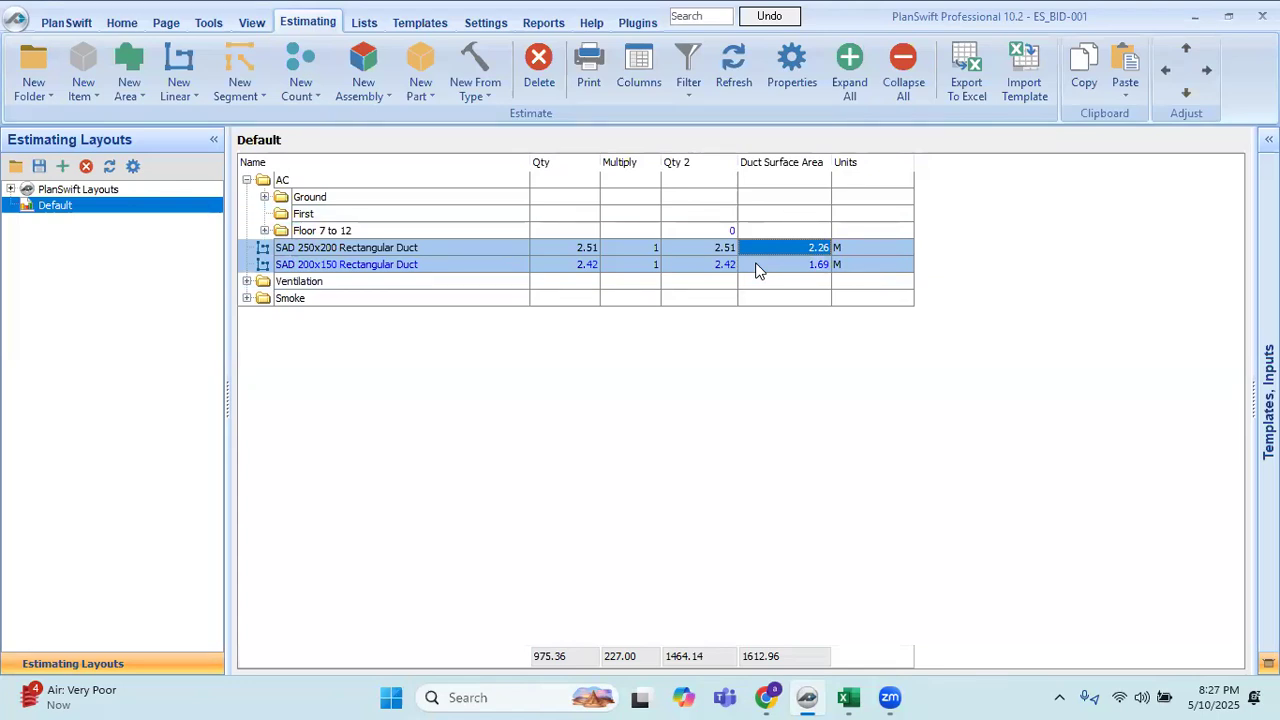
{"action": "left_click_drag", "start_coordinate": [757, 270], "coordinate": [808, 250]}
{"action": "left_click_drag", "start_coordinate": [766, 212], "coordinate": [705, 197]}
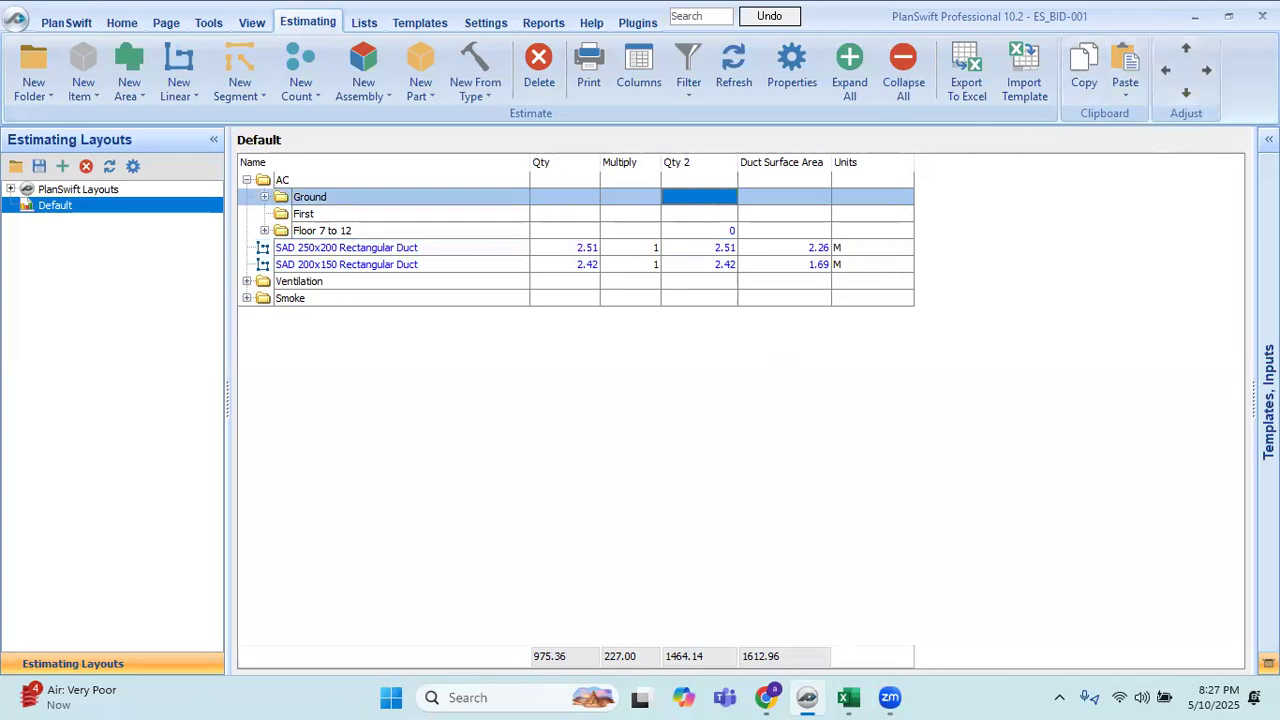
View the floor plan briefly, and recheck the SAD 250x200 duct's properties from the estimating list.
{"action": "left_click", "coordinate": [122, 22]}
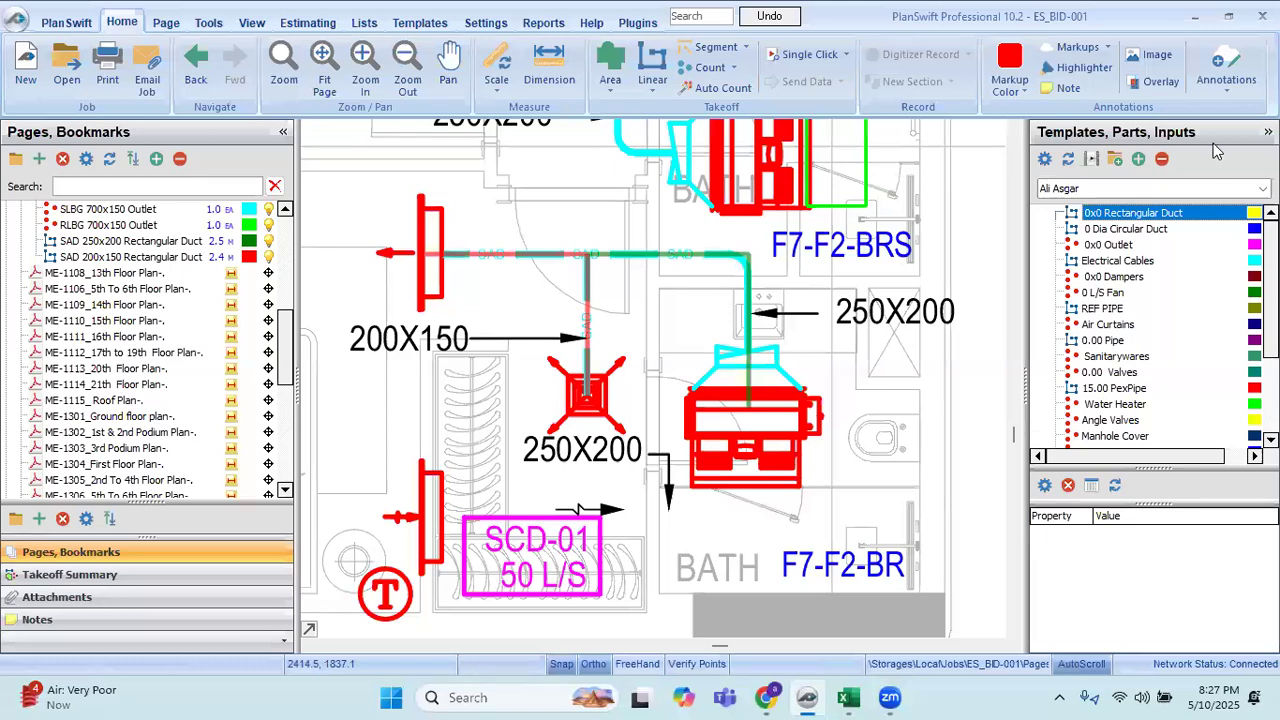
{"action": "left_click", "coordinate": [302, 24]}
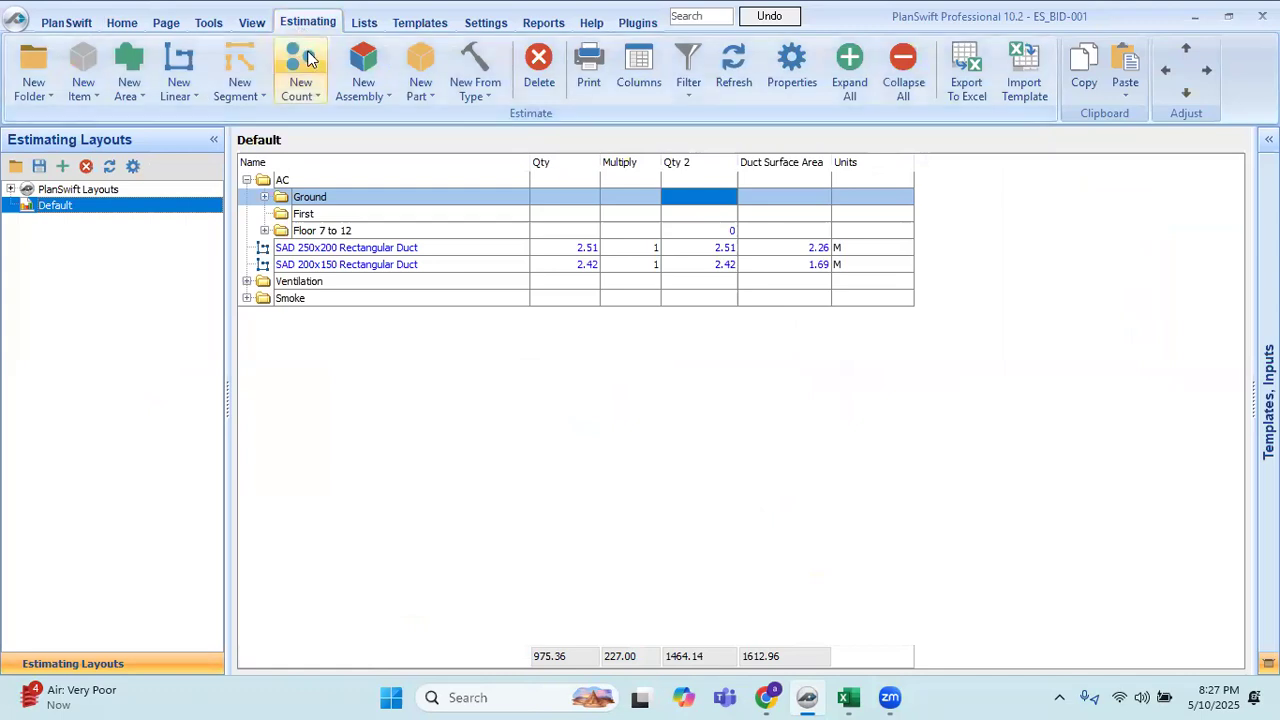
{"action": "left_click", "coordinate": [397, 247]}
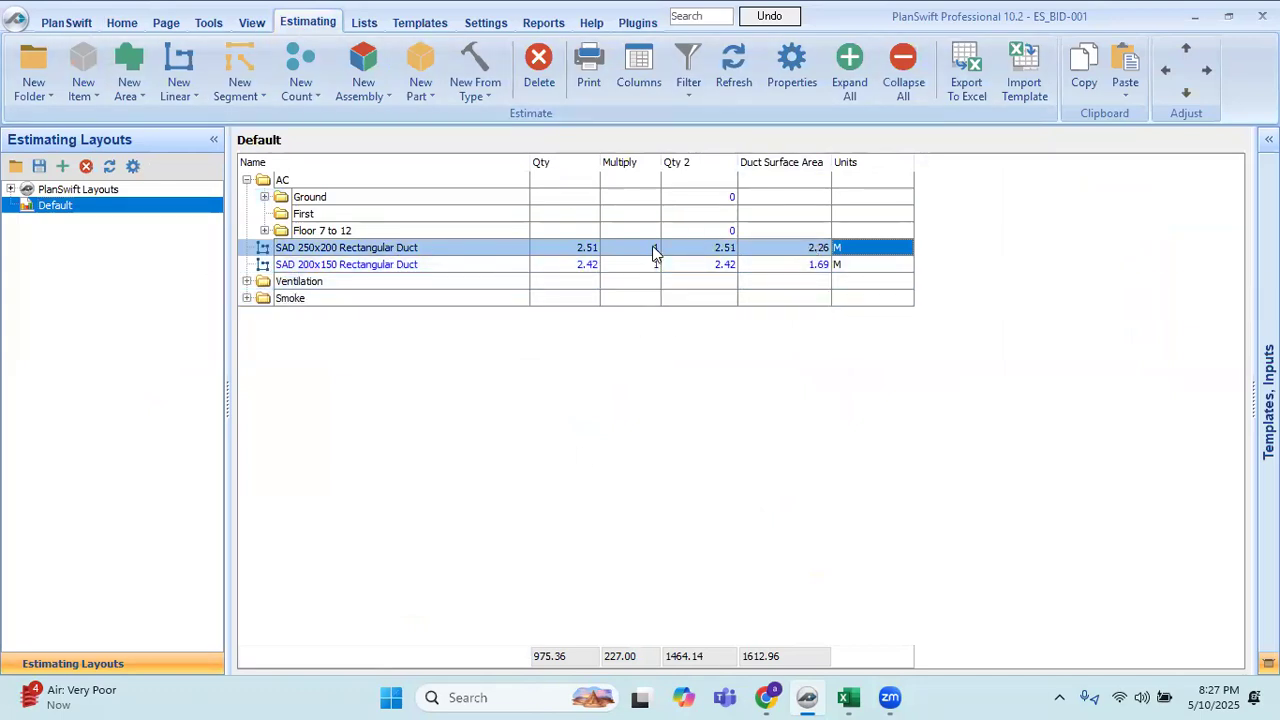
{"action": "right_click", "coordinate": [463, 249]}
{"action": "left_click", "coordinate": [527, 262]}
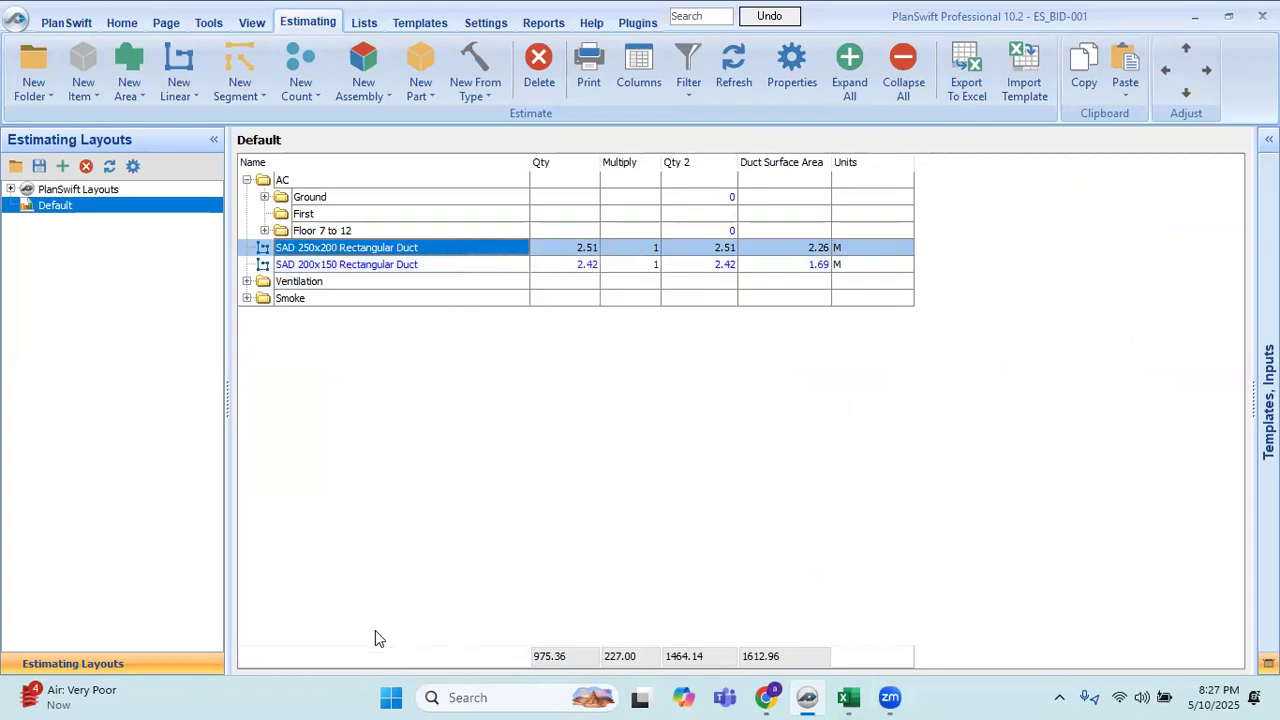
{"action": "left_click", "coordinate": [503, 440]}
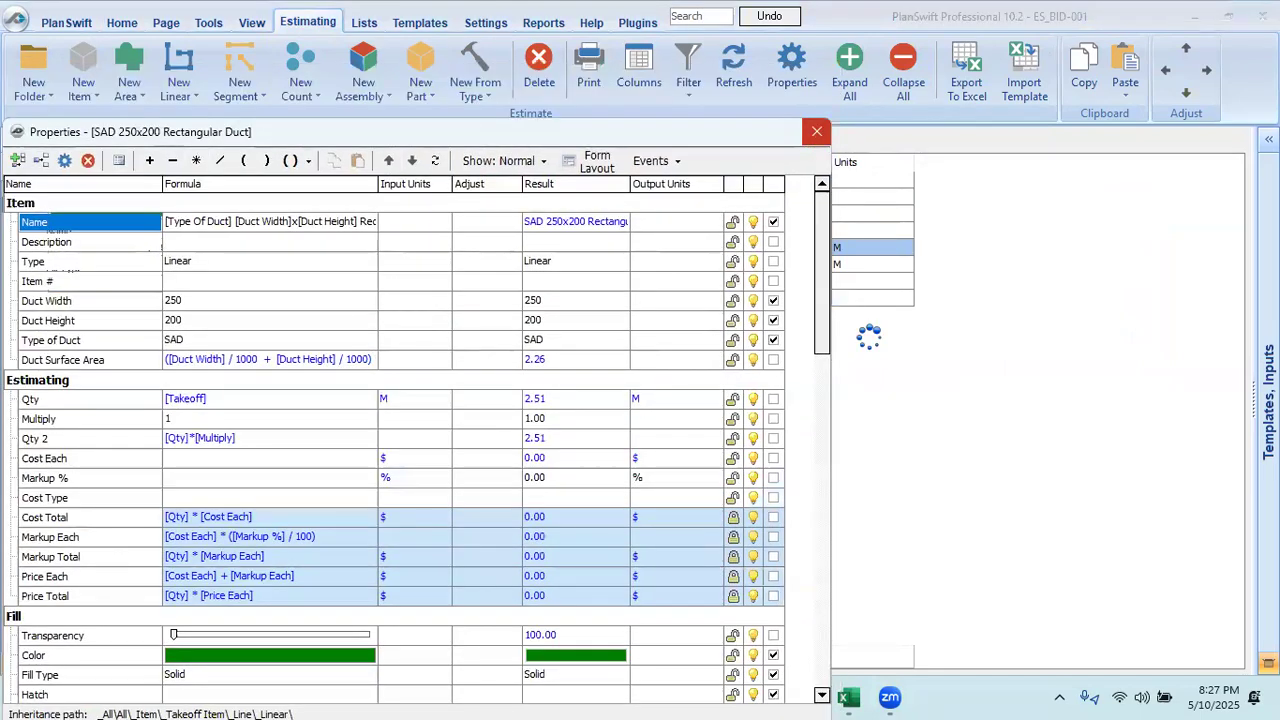
{"action": "left_click", "coordinate": [817, 131]}
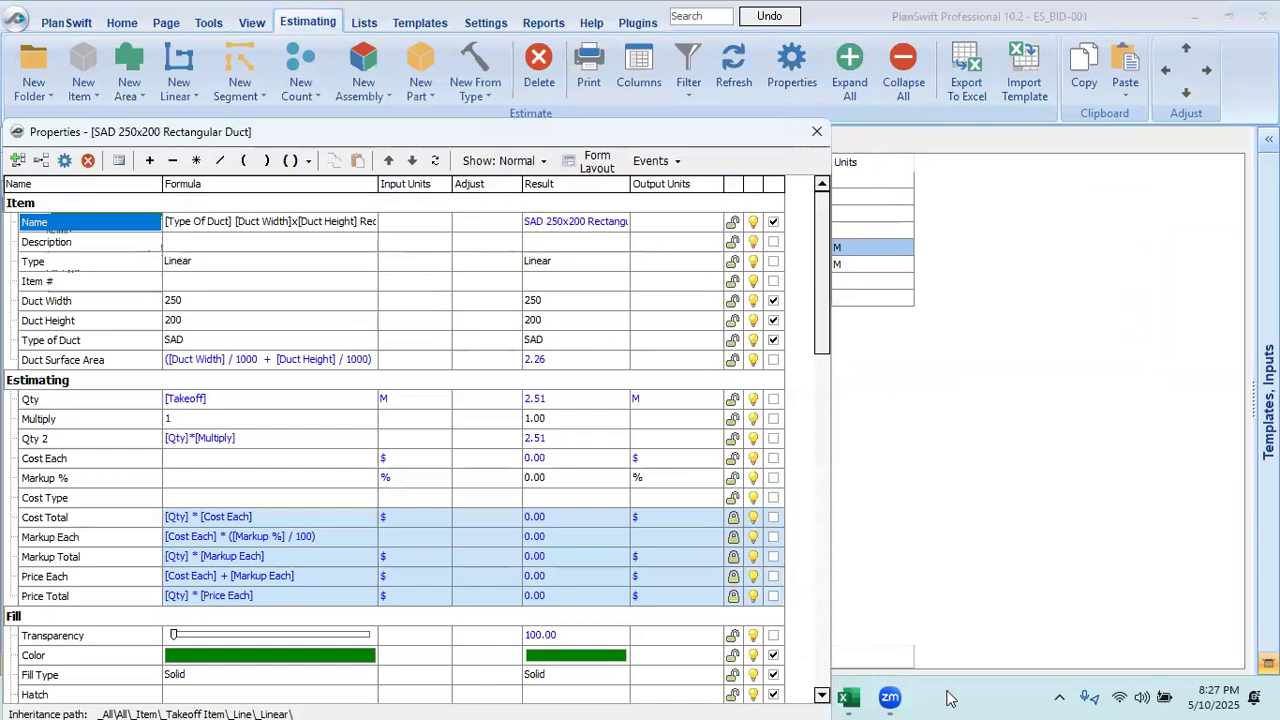
Switch to Chrome and review the Level 2 mechanical takeoff course's curriculum, including the Create And Use Templates In PlanSwift section.
{"action": "left_click", "coordinate": [765, 697]}
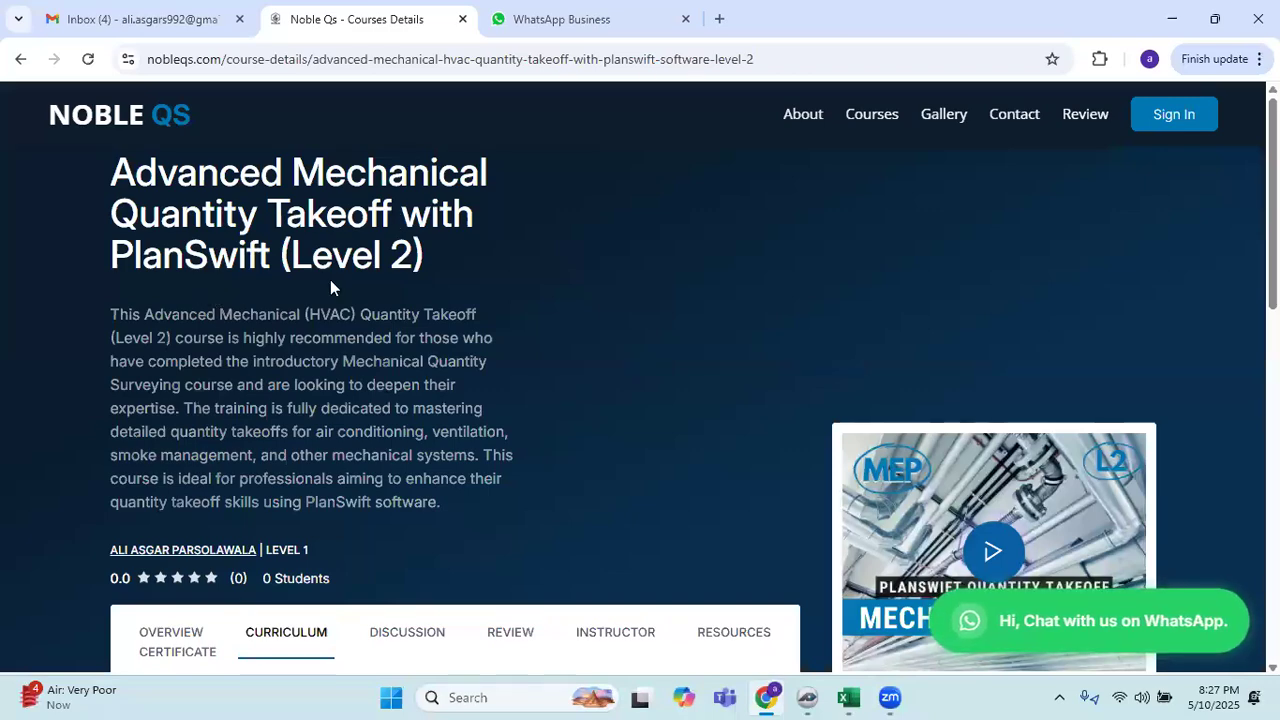
{"action": "scroll", "coordinate": [495, 364], "scroll_direction": "down", "scroll_amount": 4}
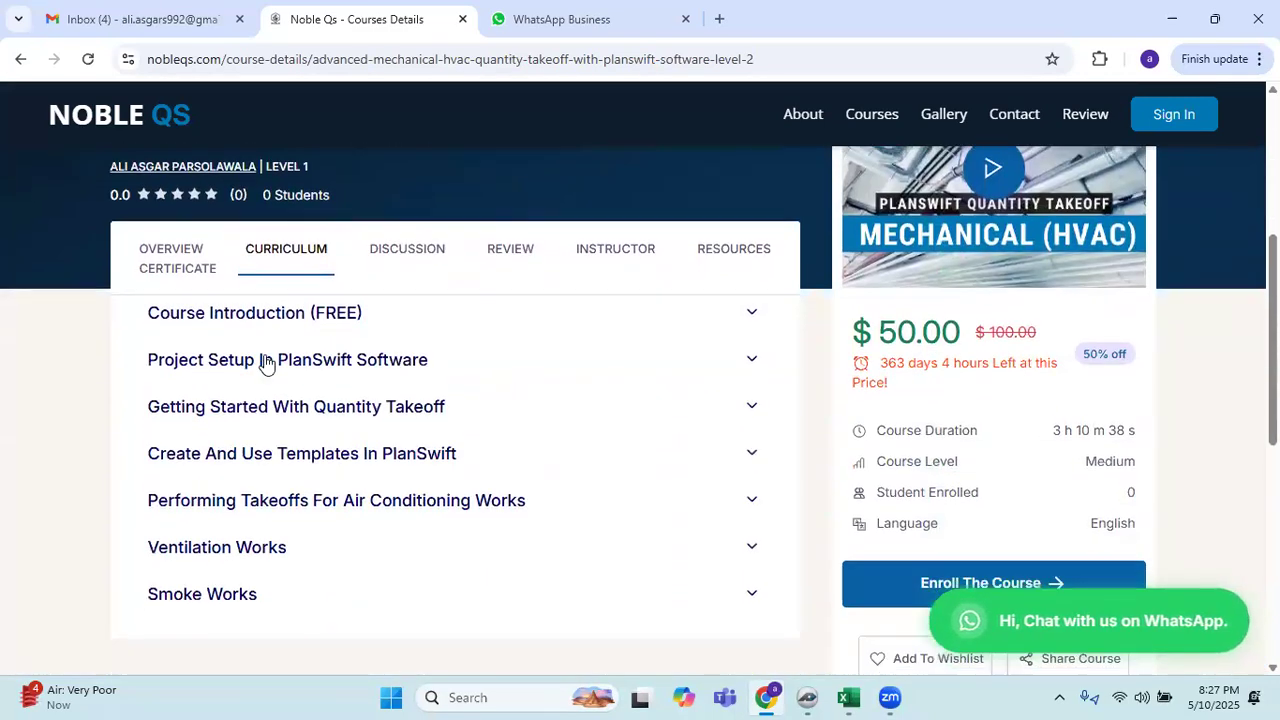
{"action": "scroll", "coordinate": [267, 365], "scroll_direction": "down", "scroll_amount": 2}
{"action": "scroll", "coordinate": [234, 277], "scroll_direction": "up", "scroll_amount": 1}
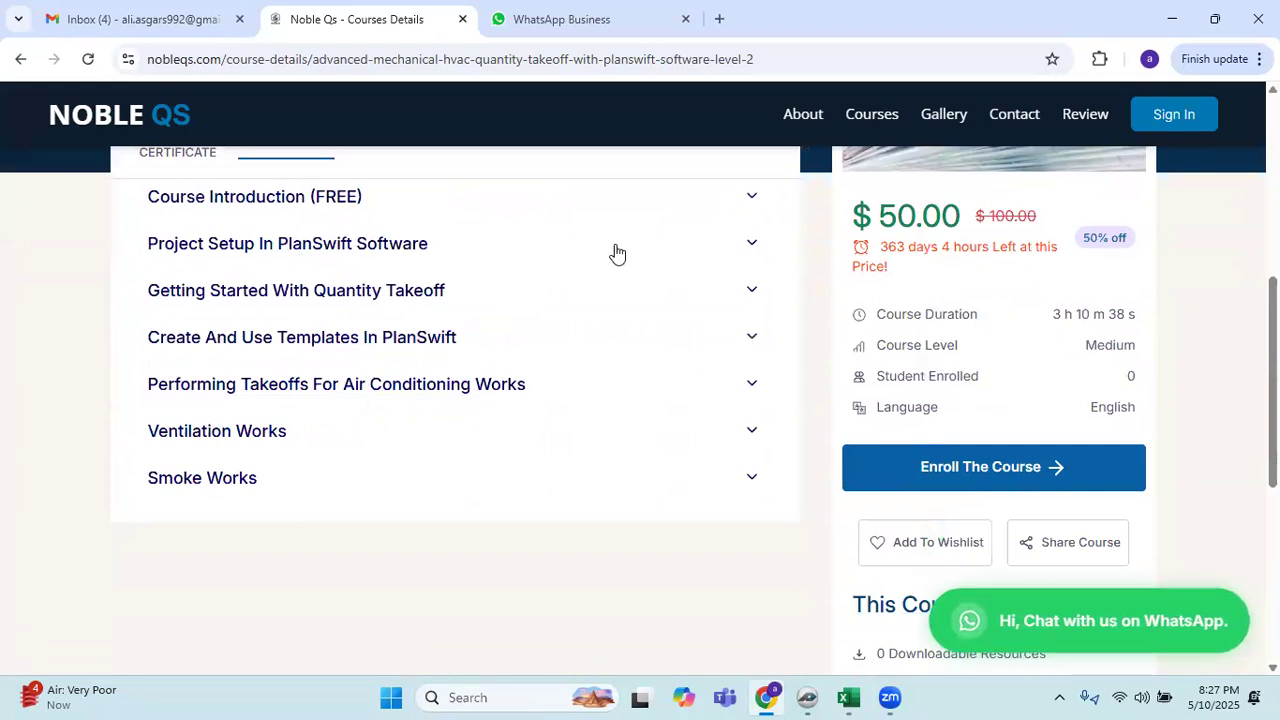
{"action": "scroll", "coordinate": [150, 374], "scroll_direction": "up", "scroll_amount": 1}
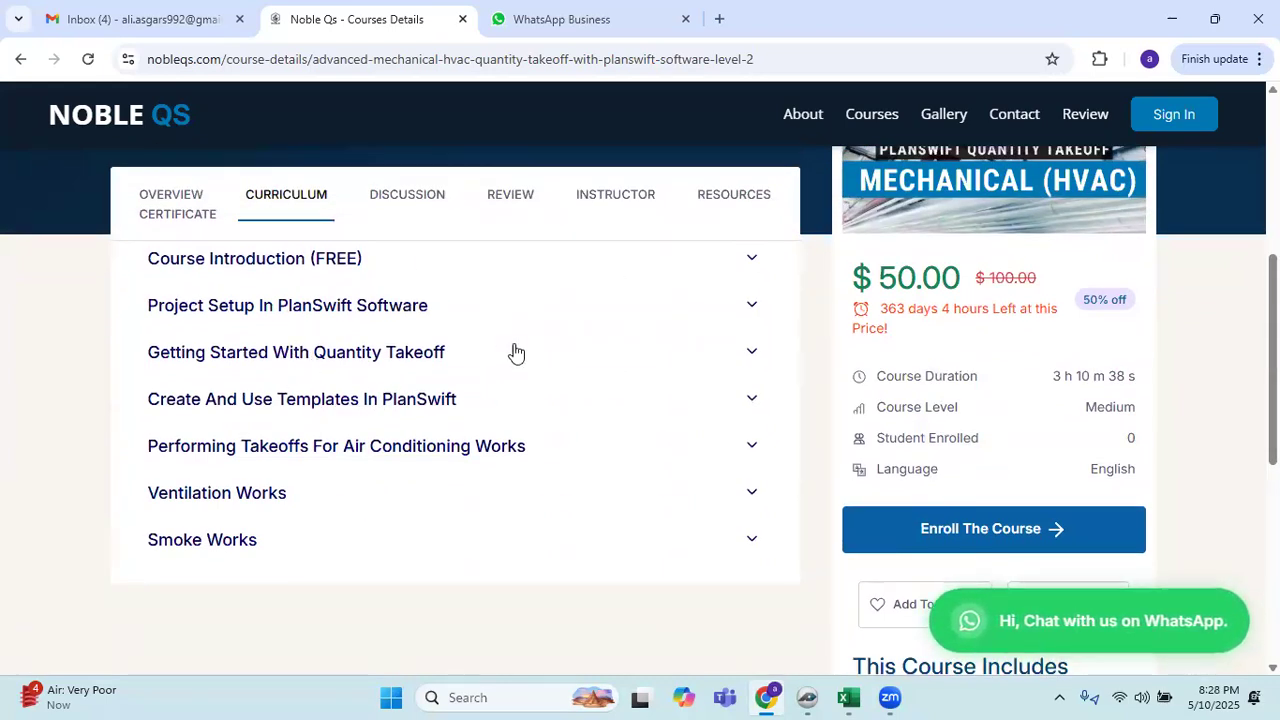
{"action": "left_click", "coordinate": [485, 399]}
{"action": "scroll", "coordinate": [466, 437], "scroll_direction": "down", "scroll_amount": 2}
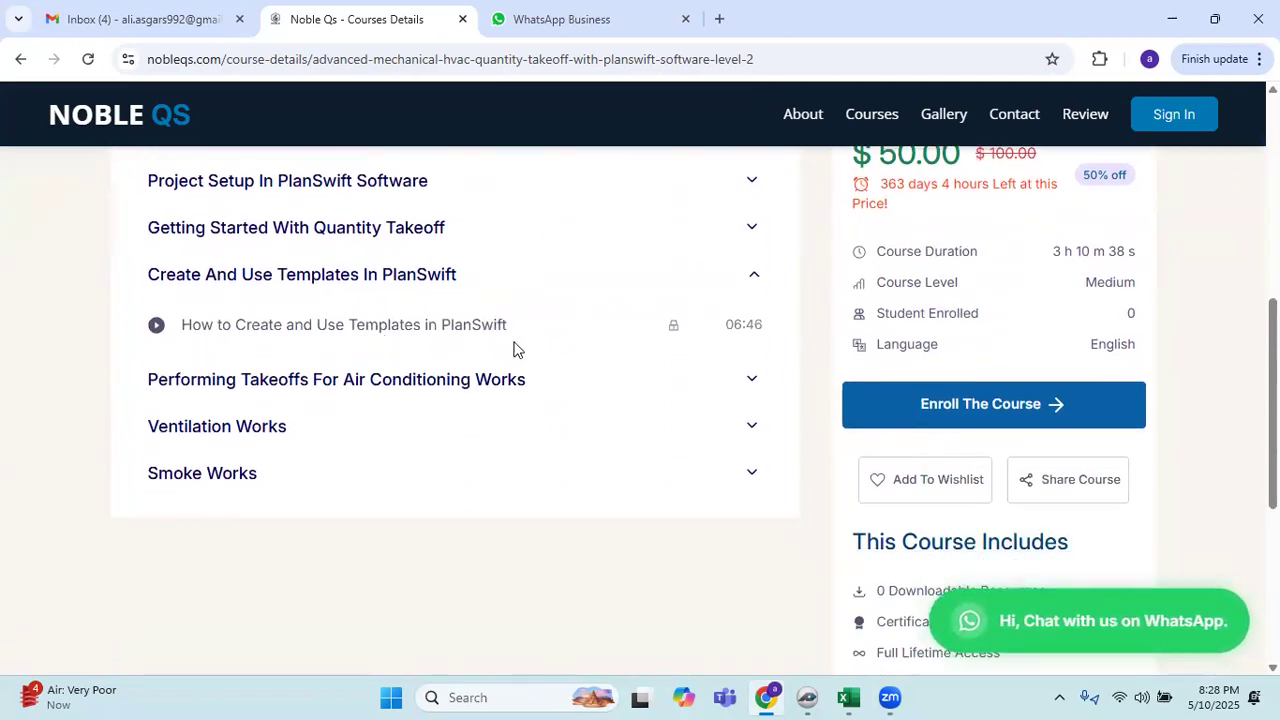
{"action": "left_click", "coordinate": [392, 288]}
{"action": "scroll", "coordinate": [250, 260], "scroll_direction": "up", "scroll_amount": 1}
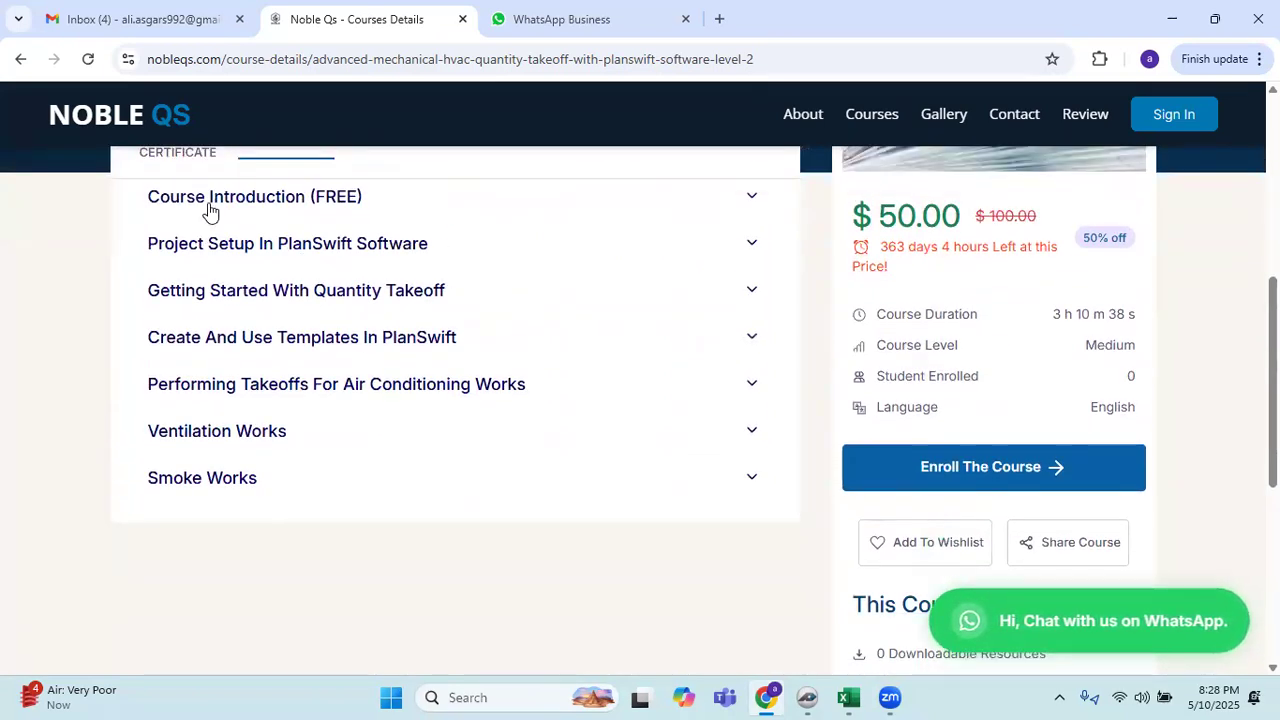
Review the Course Introduction, air conditioning, Ventilation Works and Smoke Works curriculum sections, and return to the floor plan in PlanSwift.
{"action": "left_click", "coordinate": [210, 205]}
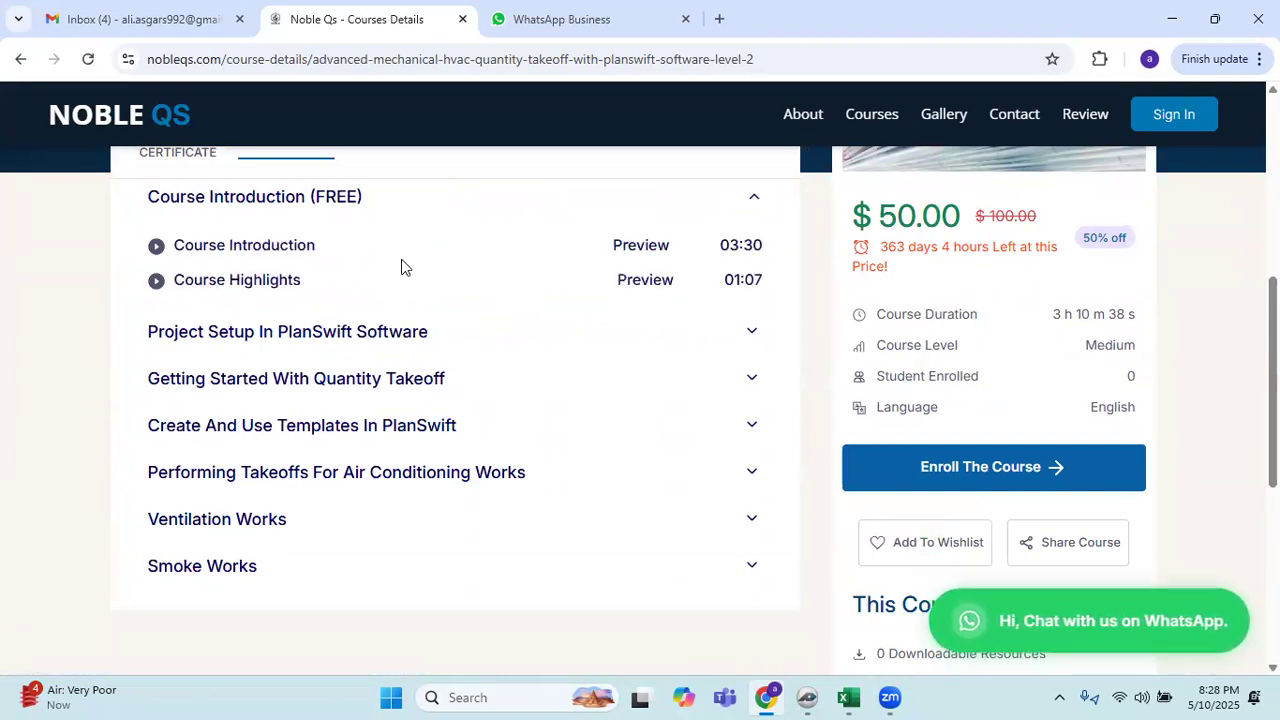
{"action": "left_click", "coordinate": [306, 195]}
{"action": "scroll", "coordinate": [390, 445], "scroll_direction": "down", "scroll_amount": 1}
{"action": "left_click", "coordinate": [348, 262]}
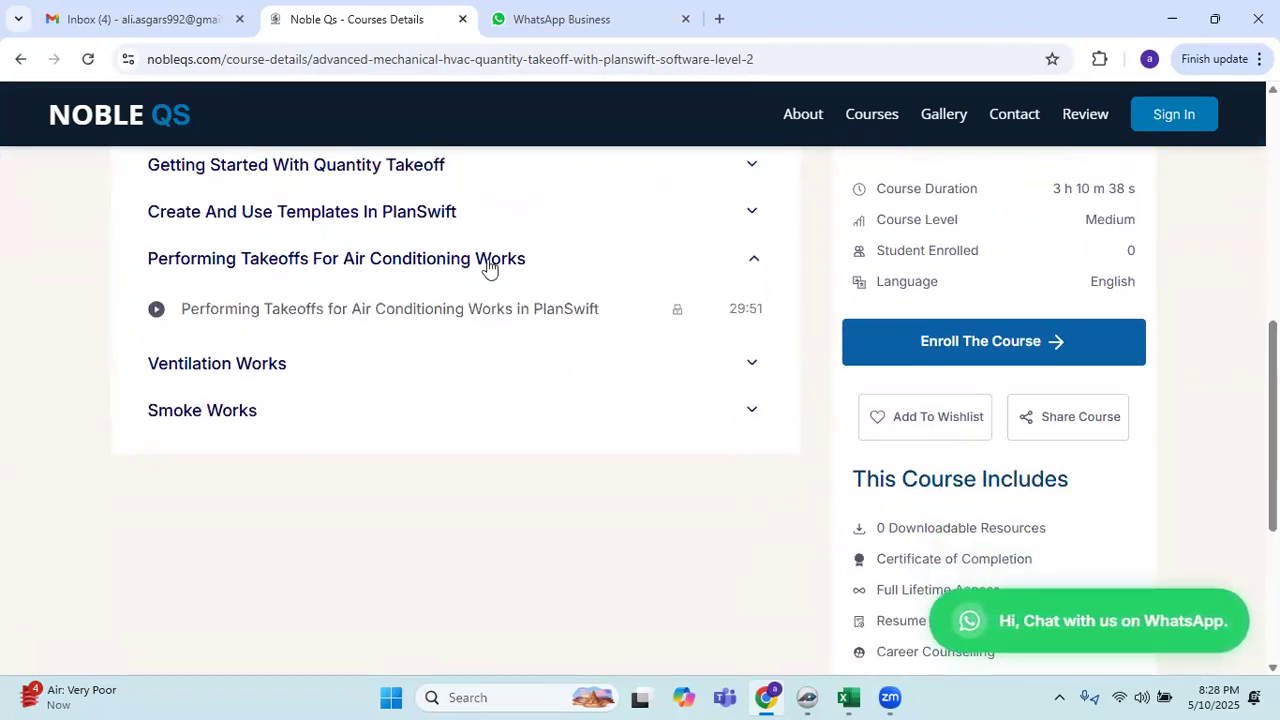
{"action": "scroll", "coordinate": [283, 288], "scroll_direction": "down", "scroll_amount": 1}
{"action": "left_click", "coordinate": [284, 251]}
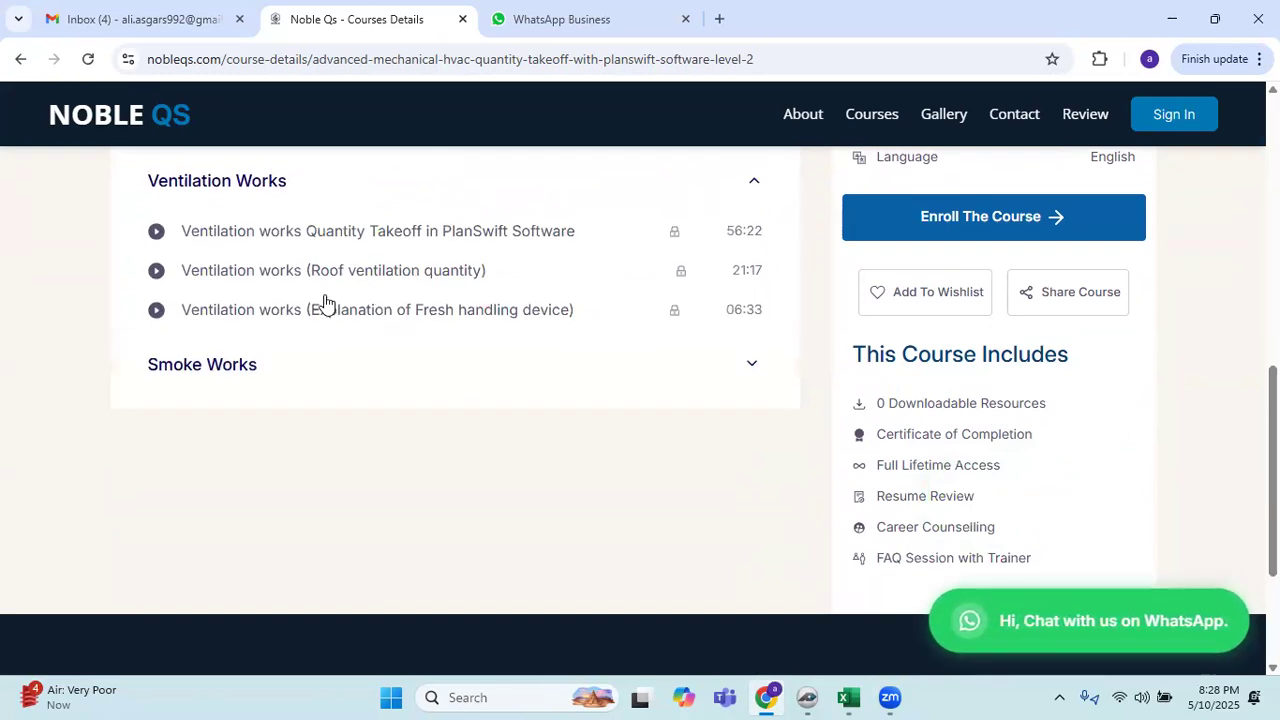
{"action": "scroll", "coordinate": [450, 350], "scroll_direction": "up", "scroll_amount": 1}
{"action": "left_click", "coordinate": [220, 430]}
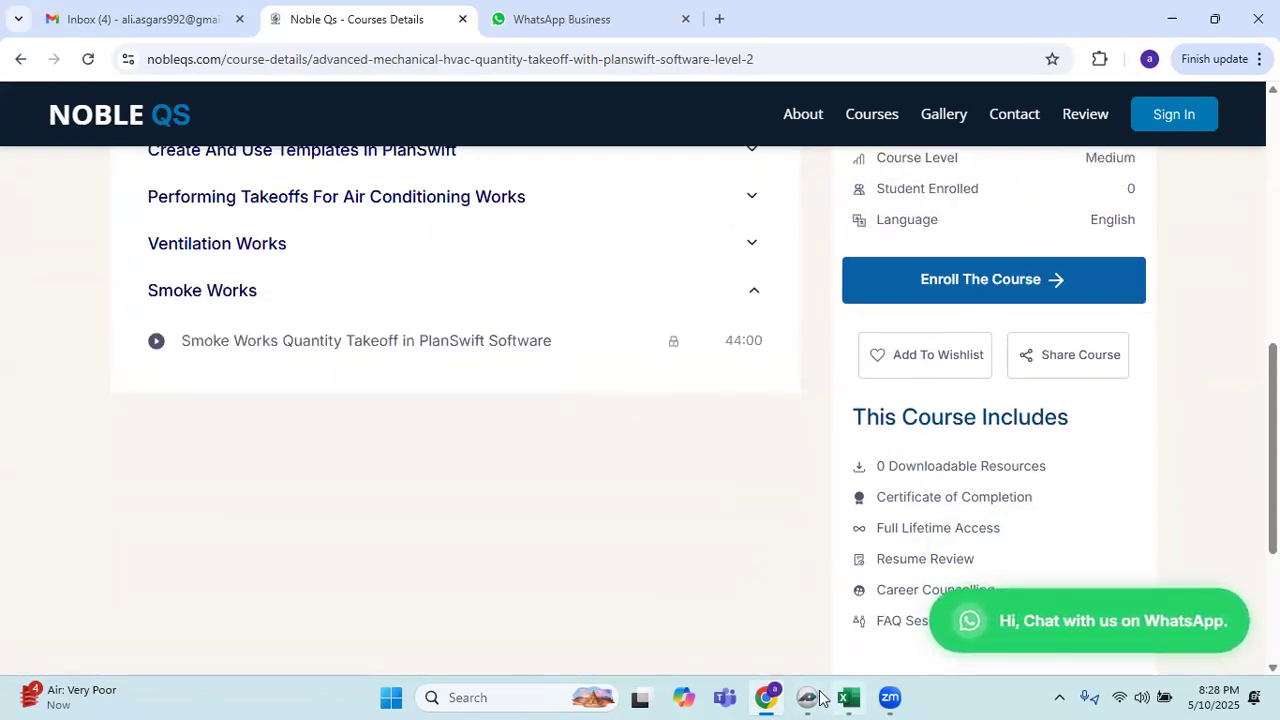
{"action": "key", "text": "alt+Tab"}
{"action": "left_click", "coordinate": [122, 22]}
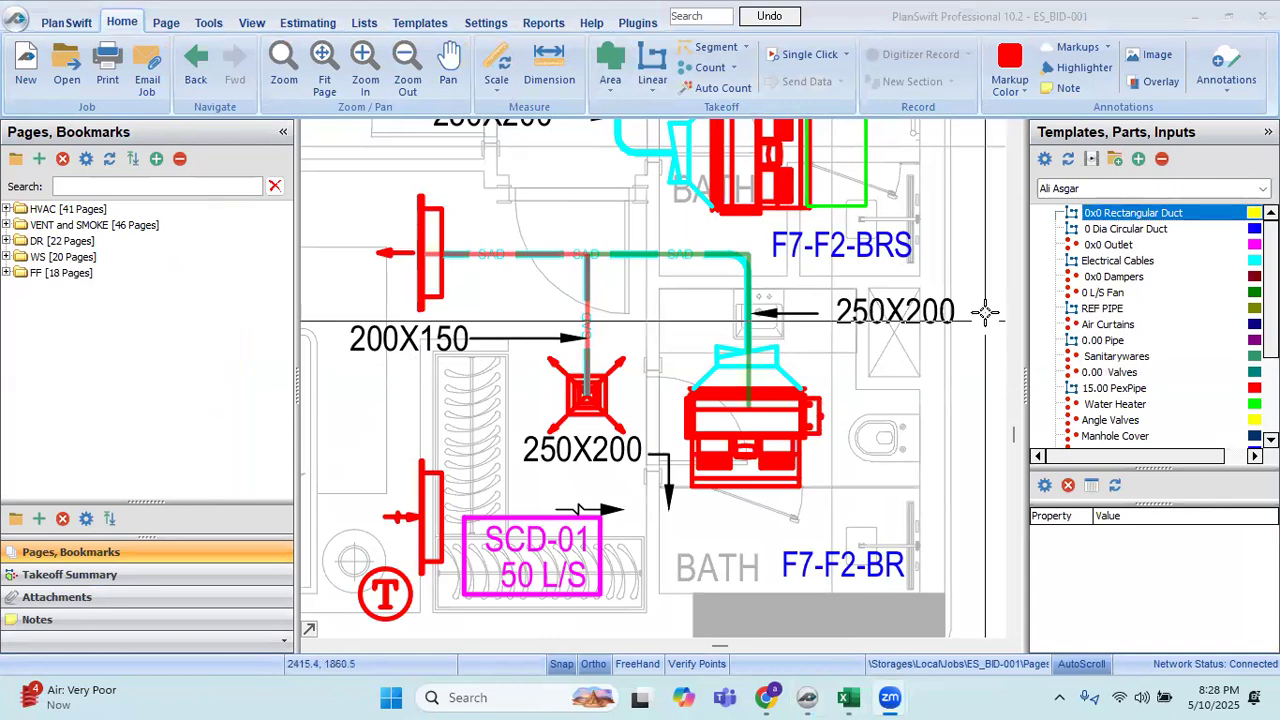
{"action": "mouse_move", "coordinate": [893, 698]}
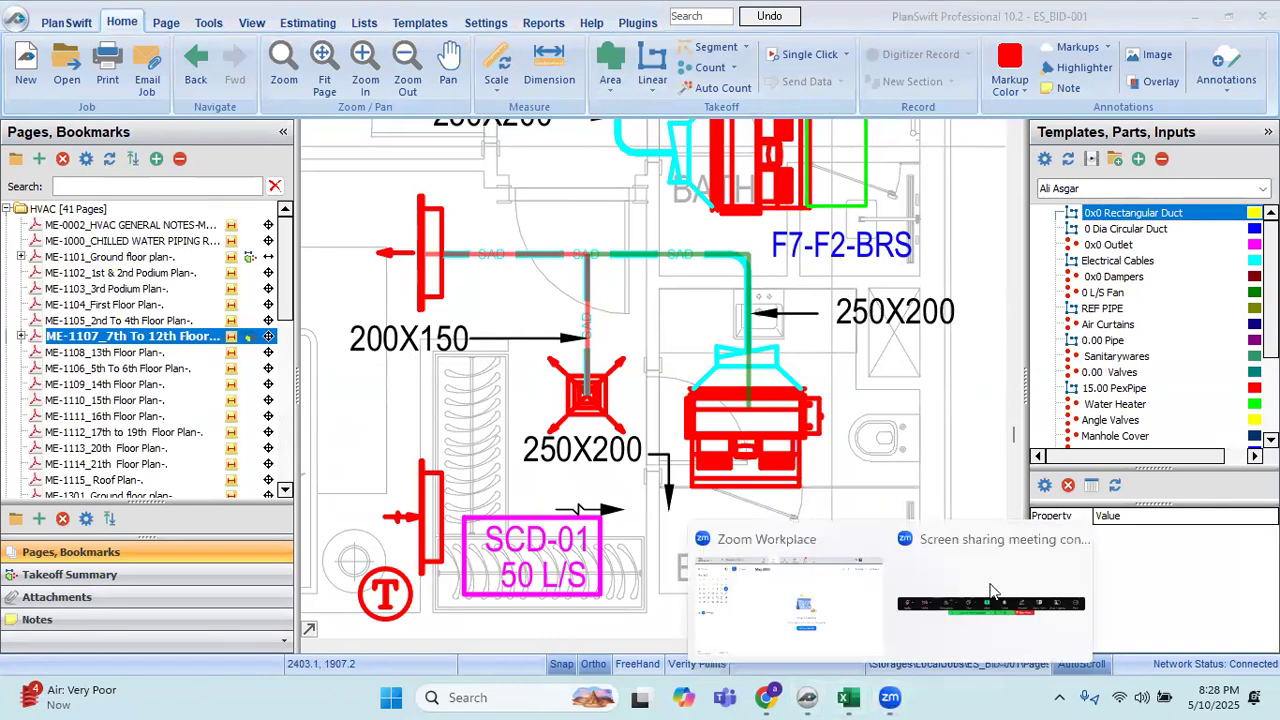
{"action": "left_click", "coordinate": [810, 617]}
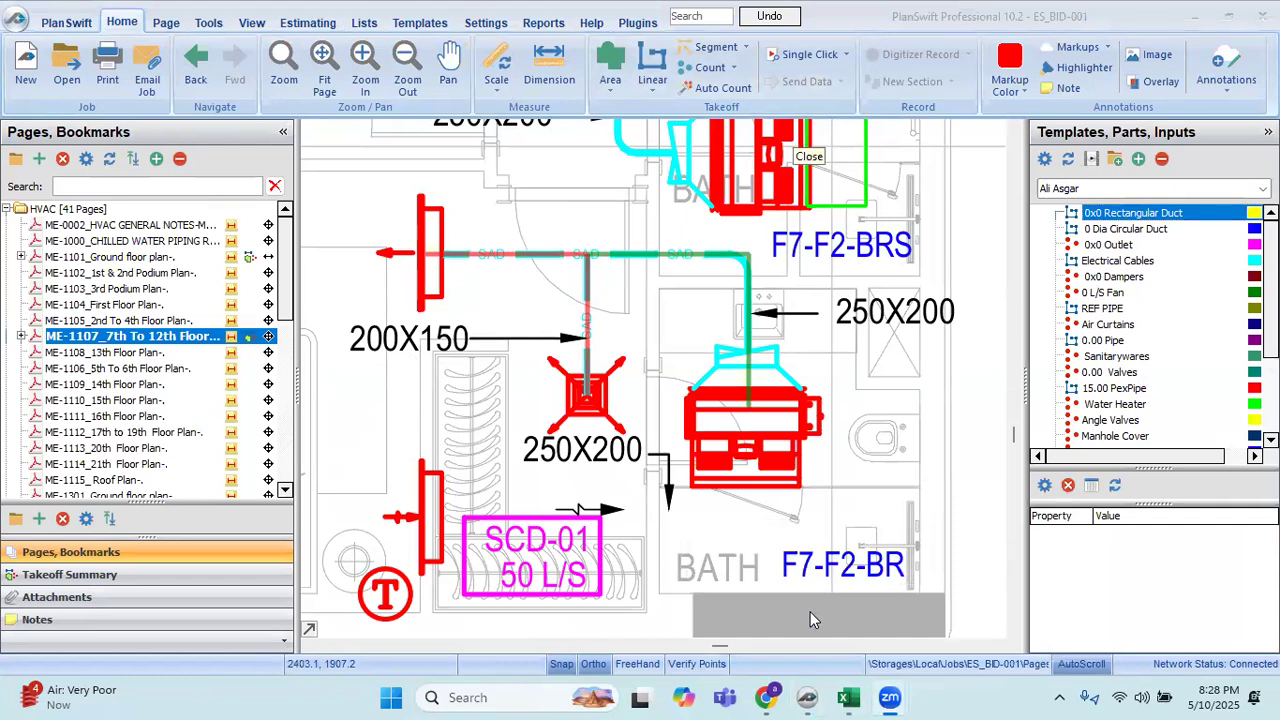
{"action": "mouse_move", "coordinate": [891, 693]}
{"action": "left_click", "coordinate": [930, 618]}
{"action": "mouse_move", "coordinate": [891, 697]}
{"action": "left_click", "coordinate": [960, 603]}
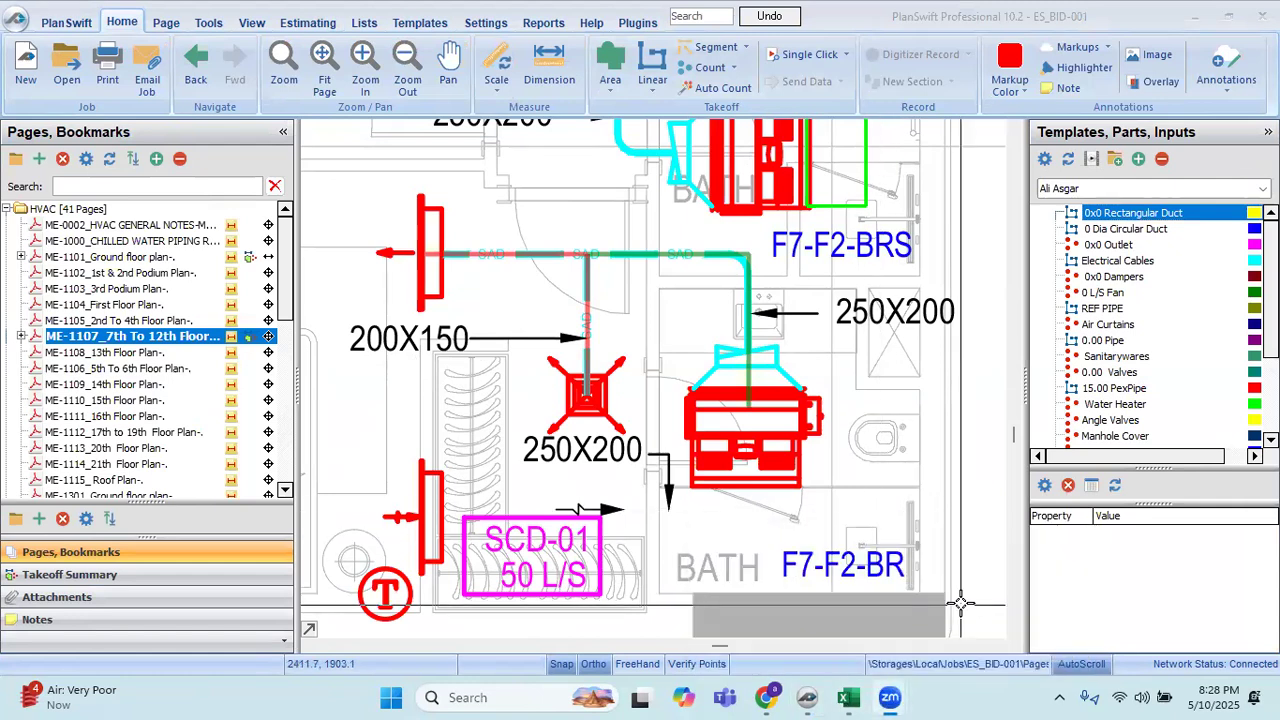